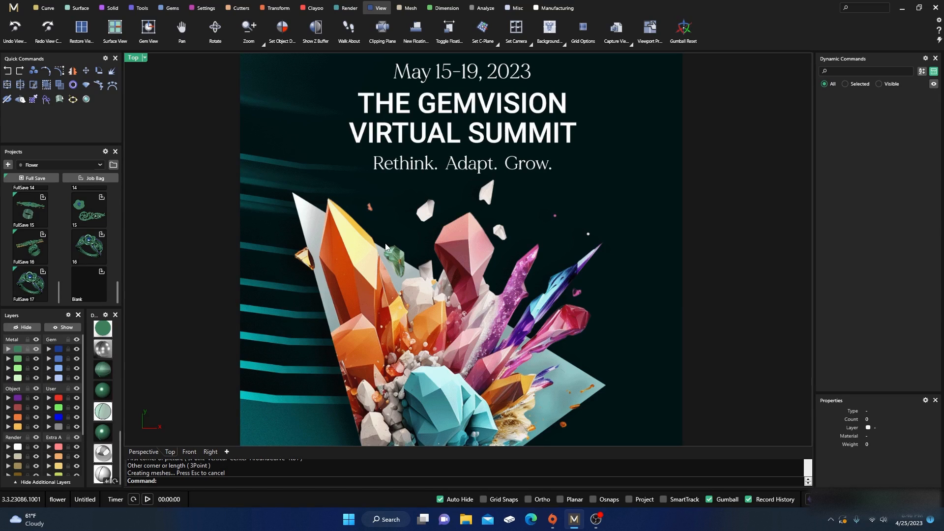
Delete the summit poster picture and start a new empty file without saving the changes.
{"action": "left_click", "coordinate": [395, 209]}
{"action": "key", "text": "Delete"}
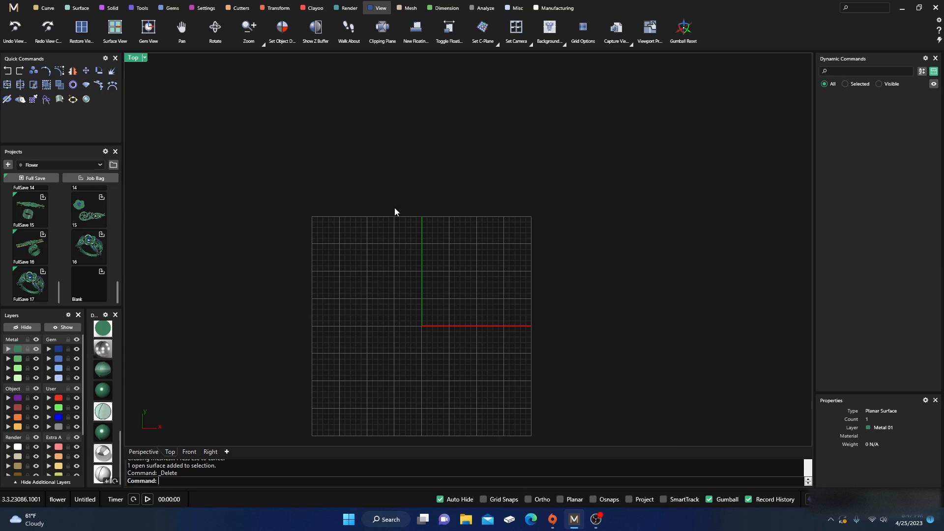
{"action": "scroll", "coordinate": [374, 182], "scroll_direction": "down", "scroll_amount": 2}
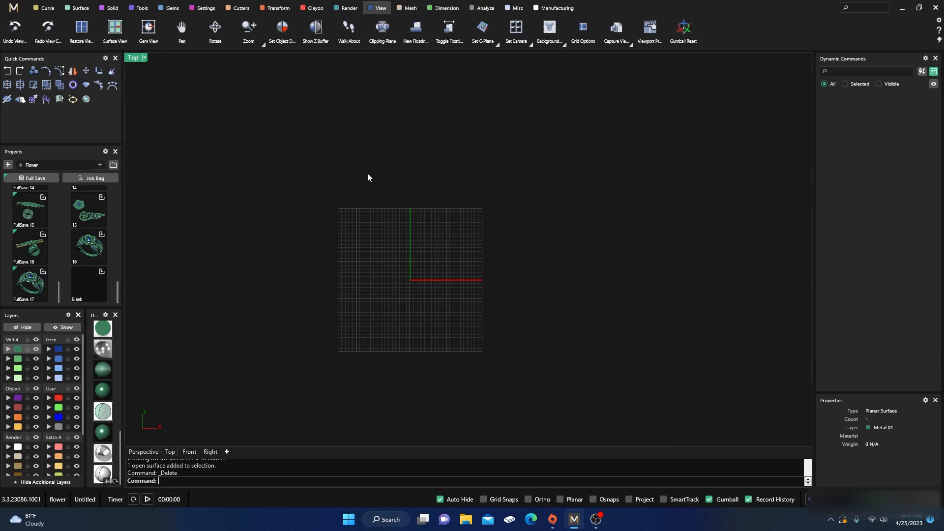
{"action": "left_click", "coordinate": [14, 7]}
{"action": "left_click", "coordinate": [60, 35]}
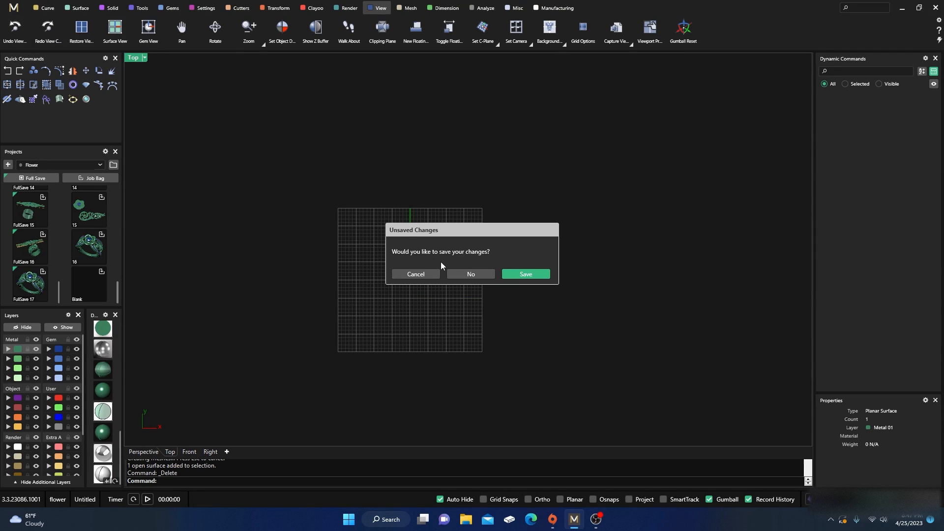
{"action": "left_click", "coordinate": [471, 274]}
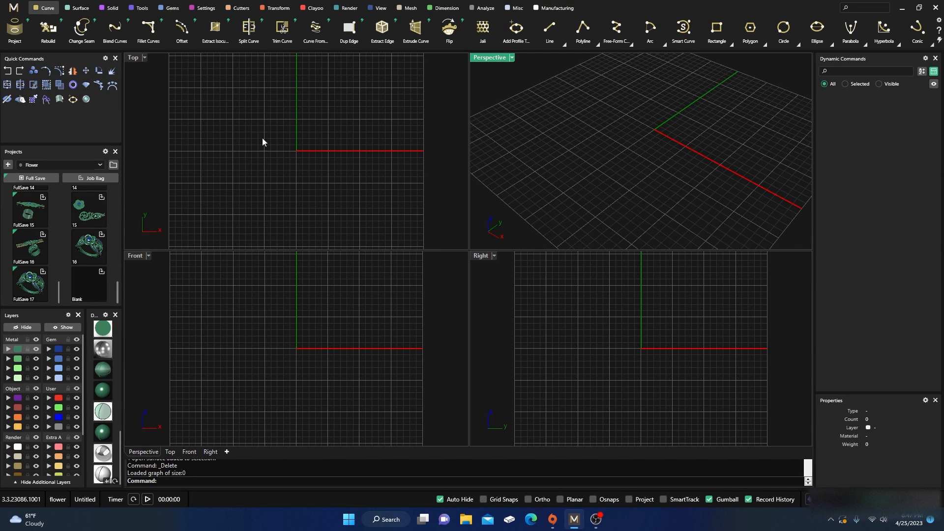
Load saved model 15 from the flower project and frame the deselected flower and scroll ornament in the Top view.
{"action": "left_click", "coordinate": [89, 209]}
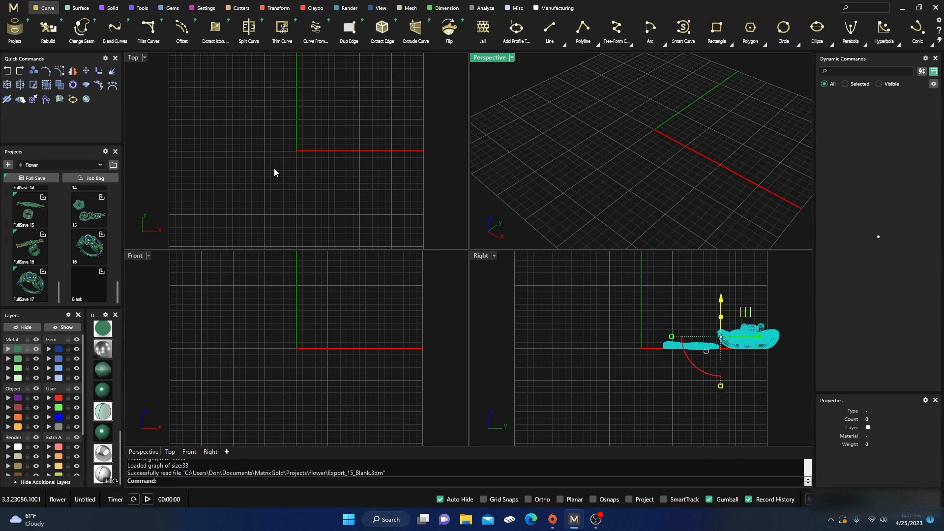
{"action": "right_click_drag", "start_coordinate": [347, 158], "coordinate": [288, 182]}
{"action": "scroll", "coordinate": [307, 165], "scroll_direction": "up", "scroll_amount": 6}
{"action": "left_click", "coordinate": [310, 157]}
{"action": "scroll", "coordinate": [321, 175], "scroll_direction": "up", "scroll_amount": 8}
{"action": "scroll", "coordinate": [290, 181], "scroll_direction": "down", "scroll_amount": 3}
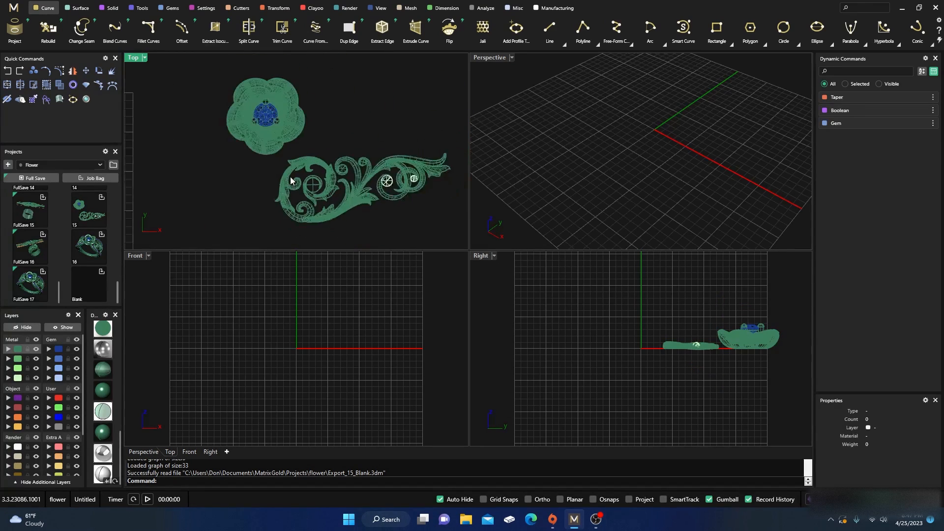
Switch the viewports to the glossy green metal display mode and maximize the Perspective view.
{"action": "left_click", "coordinate": [102, 390]}
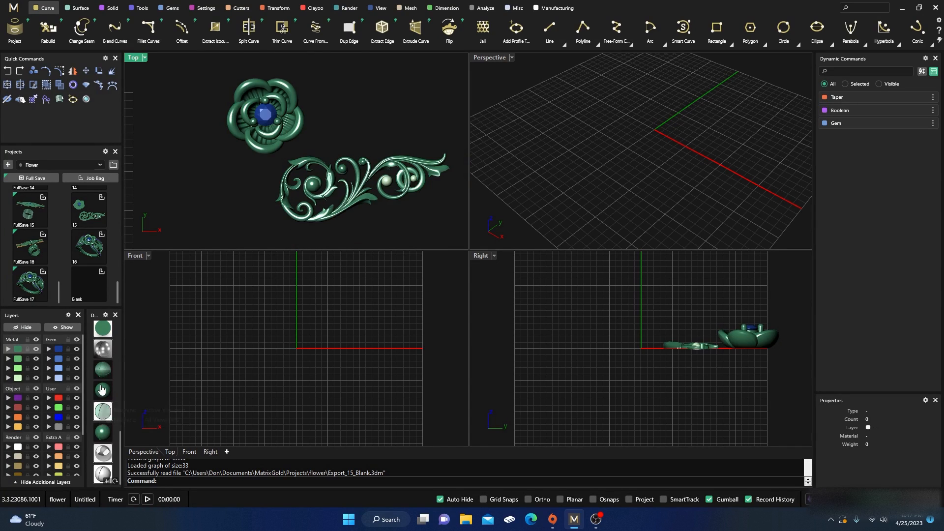
{"action": "double_click", "coordinate": [134, 59]}
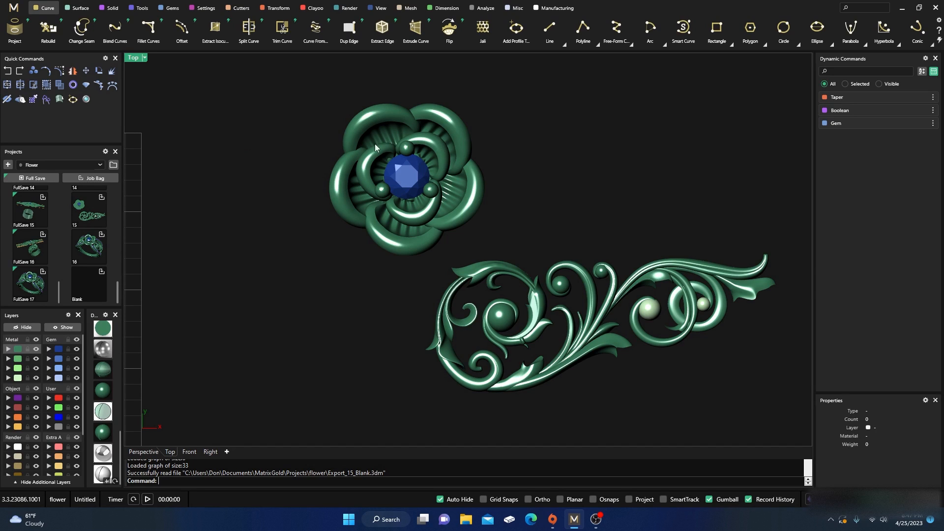
{"action": "double_click", "coordinate": [134, 58]}
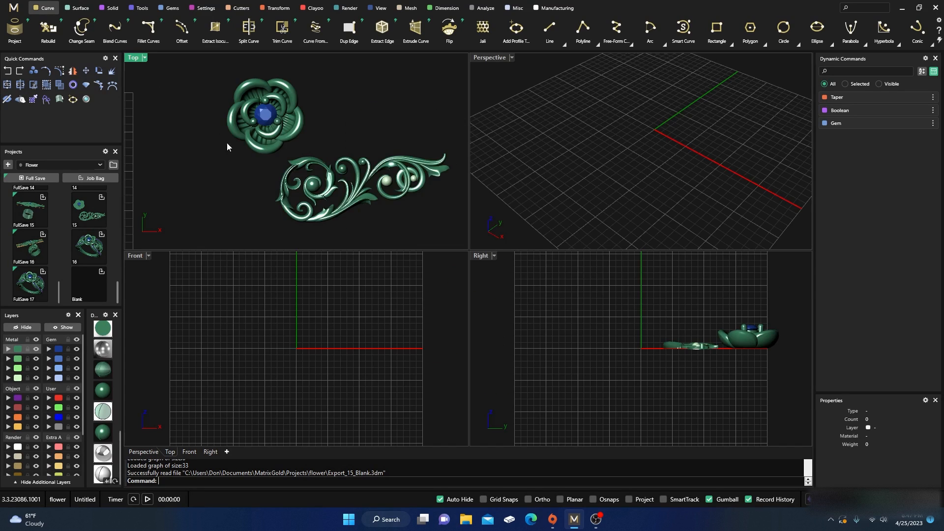
{"action": "double_click", "coordinate": [488, 58]}
Examine the flower's petals, prongs and blue gem from several angles, selecting its metal body and its gem separately.
{"action": "scroll", "coordinate": [325, 268], "scroll_direction": "down", "scroll_amount": 5}
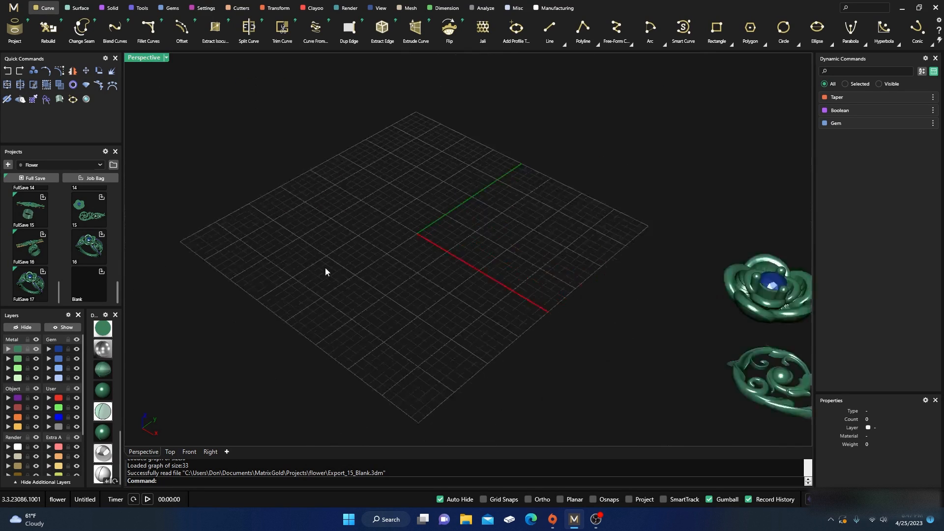
{"action": "scroll", "coordinate": [321, 291], "scroll_direction": "down", "scroll_amount": 3}
{"action": "scroll", "coordinate": [433, 250], "scroll_direction": "up", "scroll_amount": 10}
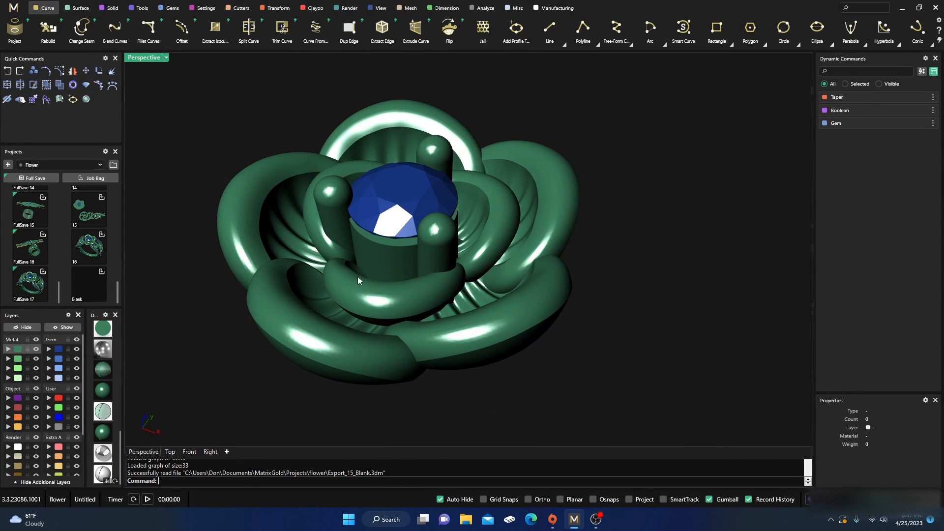
{"action": "scroll", "coordinate": [345, 226], "scroll_direction": "down", "scroll_amount": 3}
{"action": "scroll", "coordinate": [376, 232], "scroll_direction": "up", "scroll_amount": 6}
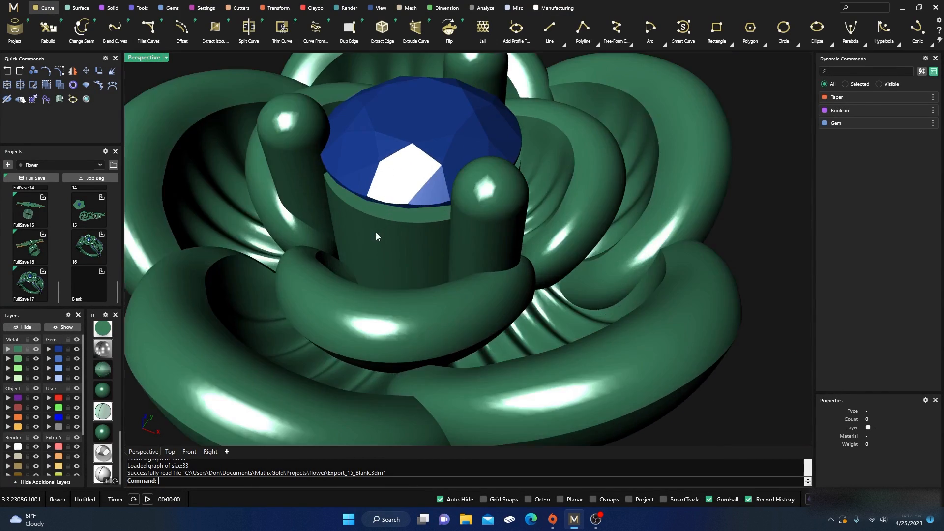
{"action": "scroll", "coordinate": [407, 158], "scroll_direction": "down", "scroll_amount": 7}
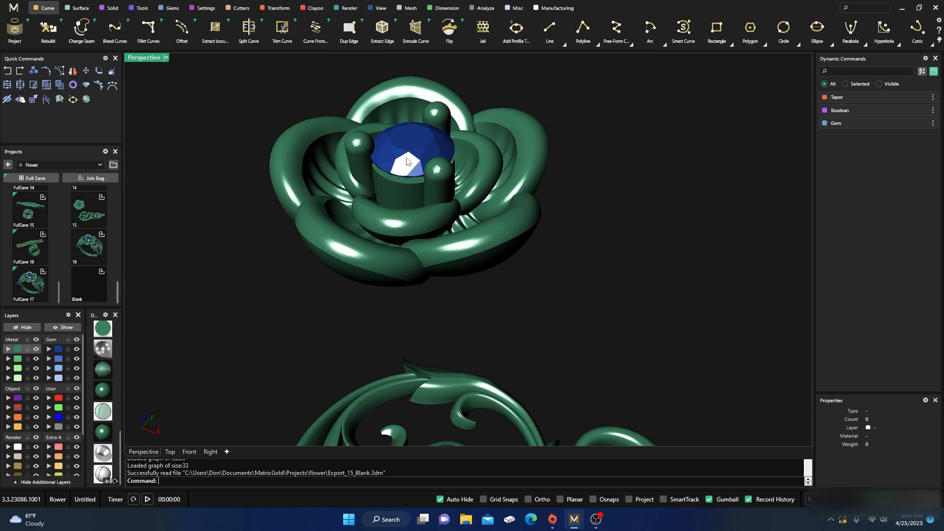
{"action": "right_click_drag", "start_coordinate": [407, 158], "coordinate": [436, 205]}
{"action": "scroll", "coordinate": [413, 289], "scroll_direction": "up", "scroll_amount": 8}
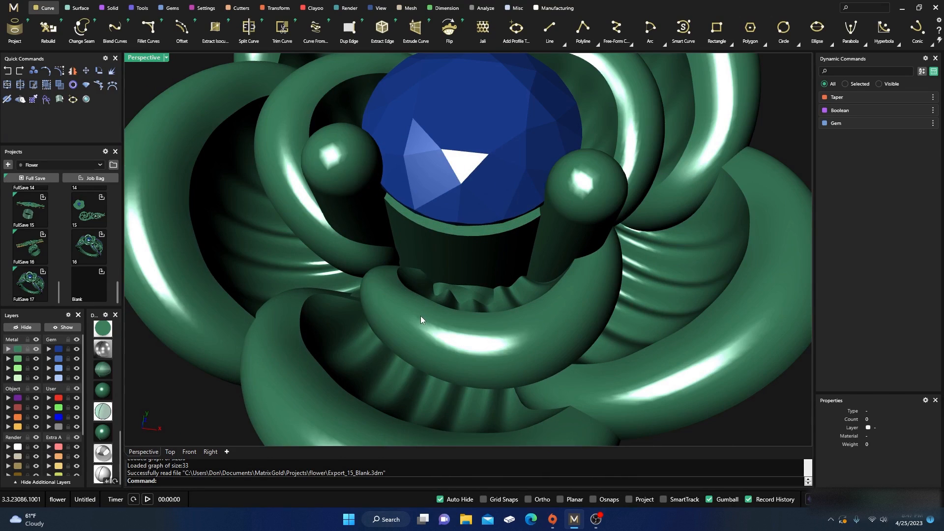
{"action": "left_click", "coordinate": [357, 270]}
{"action": "scroll", "coordinate": [349, 234], "scroll_direction": "down", "scroll_amount": 3}
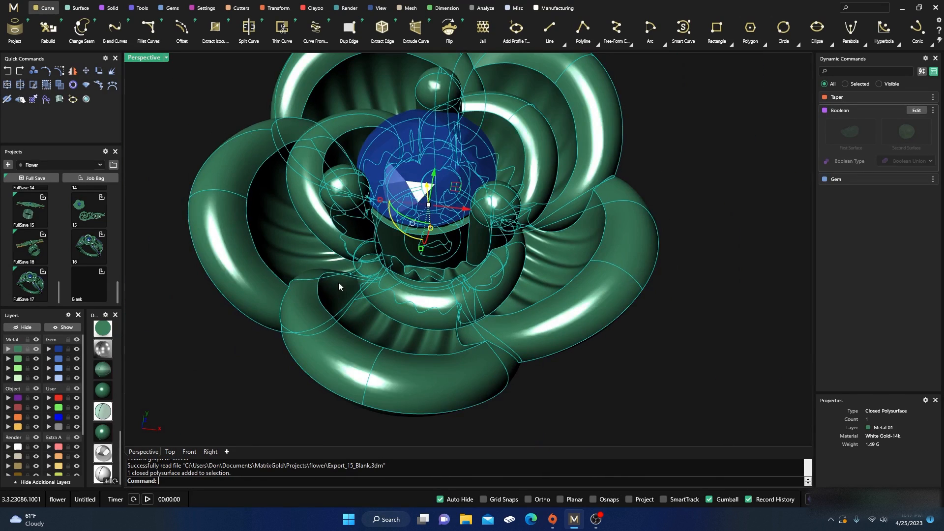
{"action": "left_click", "coordinate": [225, 109]}
{"action": "scroll", "coordinate": [224, 108], "scroll_direction": "down", "scroll_amount": 3}
{"action": "right_click_drag", "start_coordinate": [295, 275], "coordinate": [370, 280]}
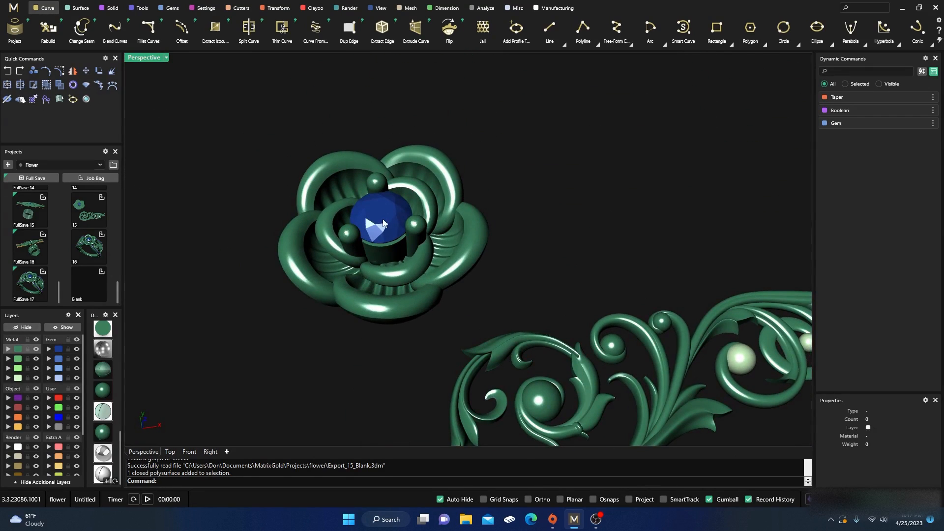
{"action": "left_click", "coordinate": [384, 223]}
{"action": "left_click", "coordinate": [332, 135]}
{"action": "right_click_drag", "start_coordinate": [332, 136], "coordinate": [367, 261]}
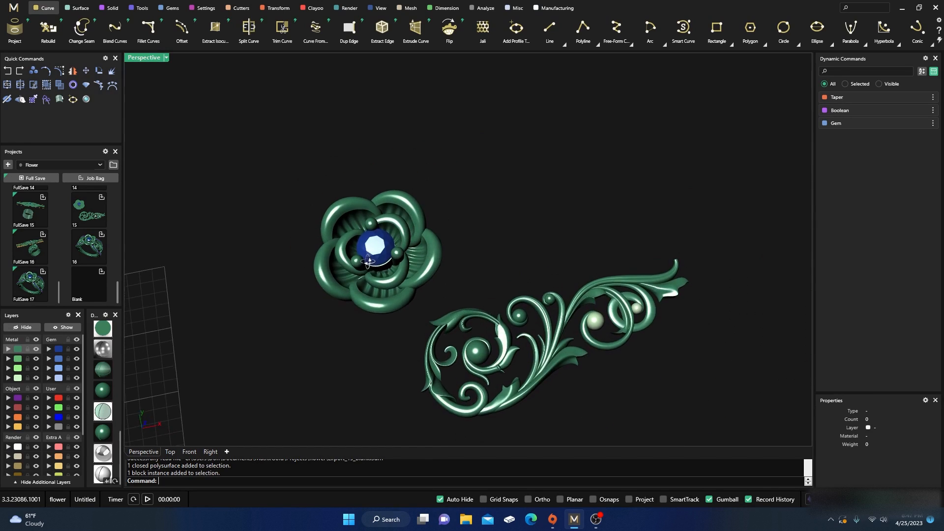
{"action": "scroll", "coordinate": [368, 260], "scroll_direction": "up", "scroll_amount": 5}
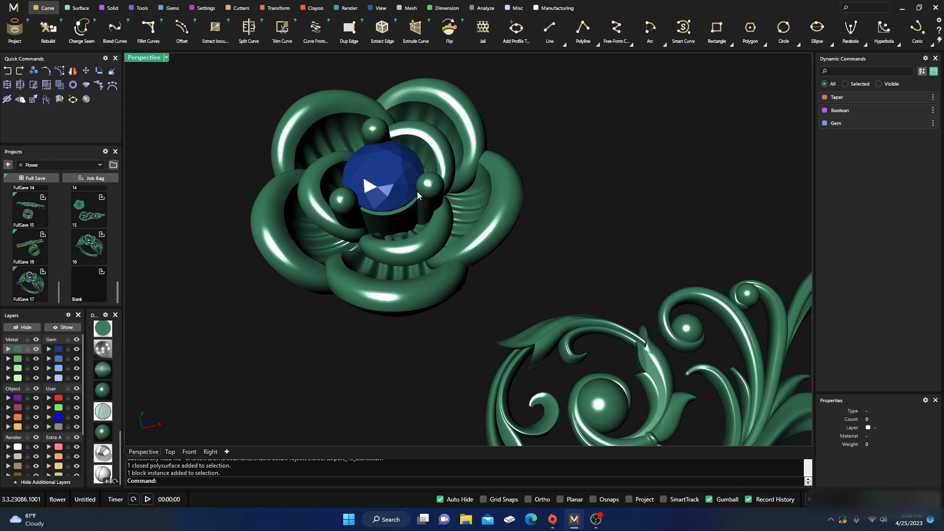
{"action": "right_click_drag", "start_coordinate": [375, 154], "coordinate": [392, 182]}
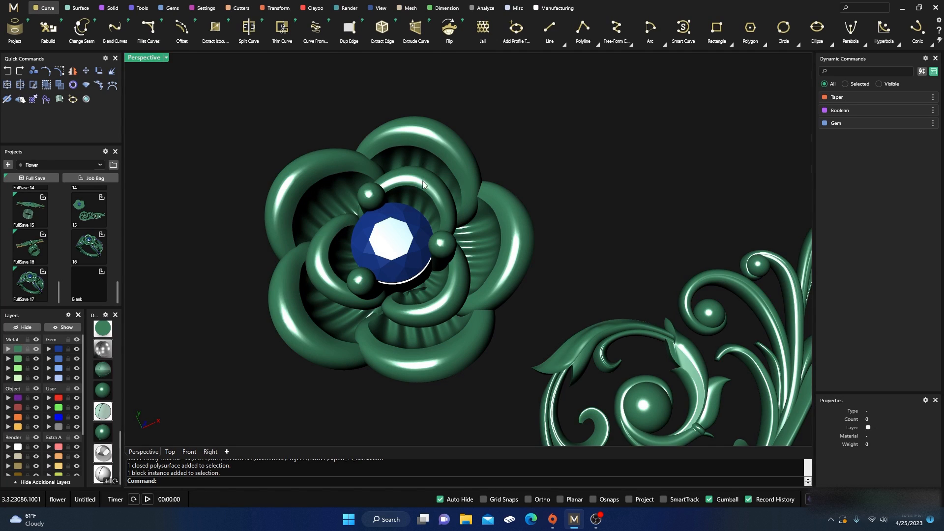
{"action": "right_click_drag", "start_coordinate": [423, 184], "coordinate": [477, 145]}
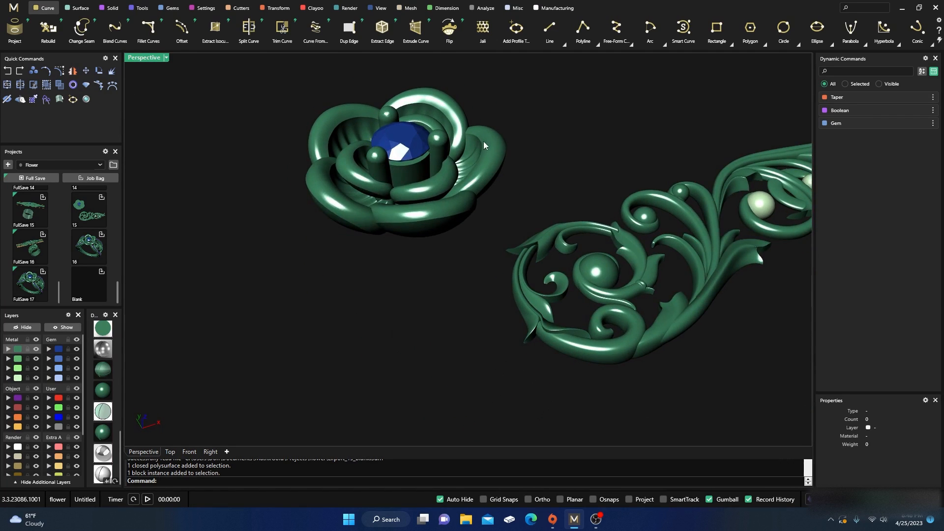
{"action": "left_click", "coordinate": [631, 44]}
{"action": "left_click", "coordinate": [664, 45]}
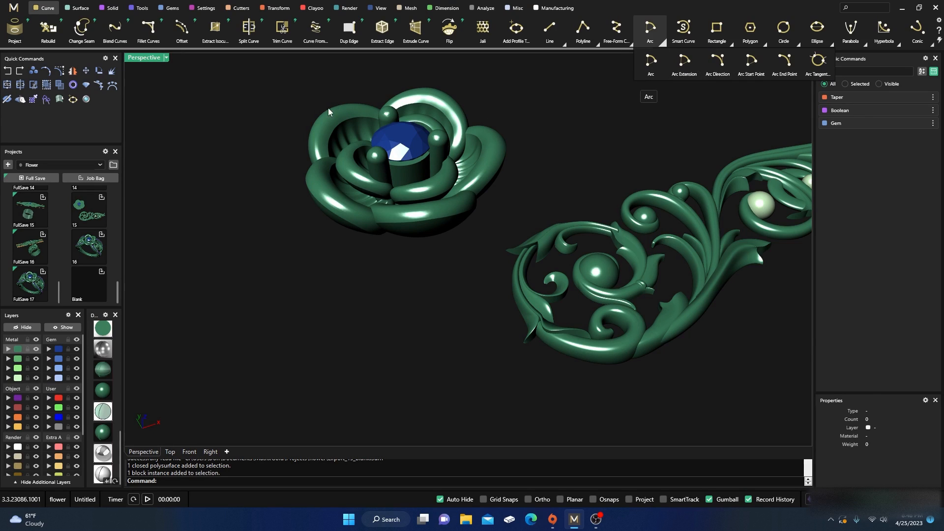
Inspect the flower from above and at an angle, up close and together with the scroll ornament.
{"action": "scroll", "coordinate": [285, 152], "scroll_direction": "down", "scroll_amount": 6}
{"action": "right_click_drag", "start_coordinate": [285, 153], "coordinate": [339, 232]}
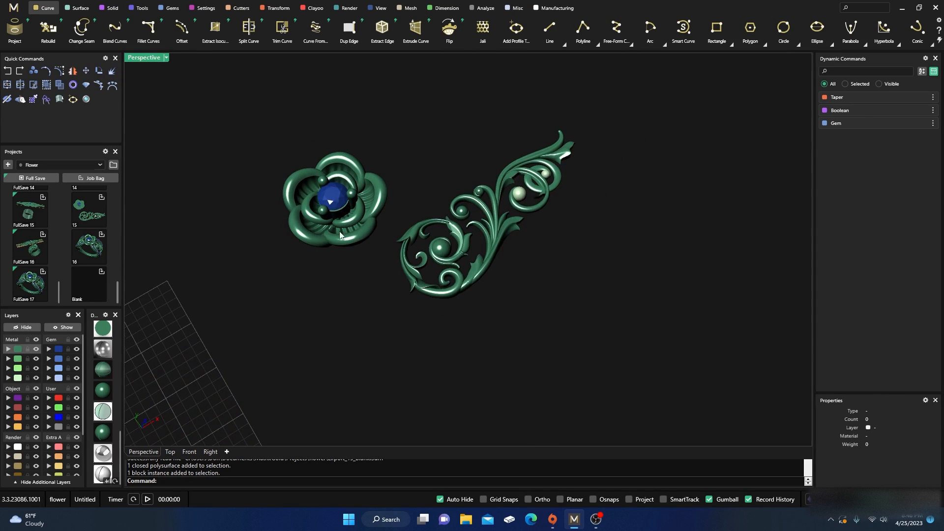
{"action": "scroll", "coordinate": [339, 231], "scroll_direction": "up", "scroll_amount": 6}
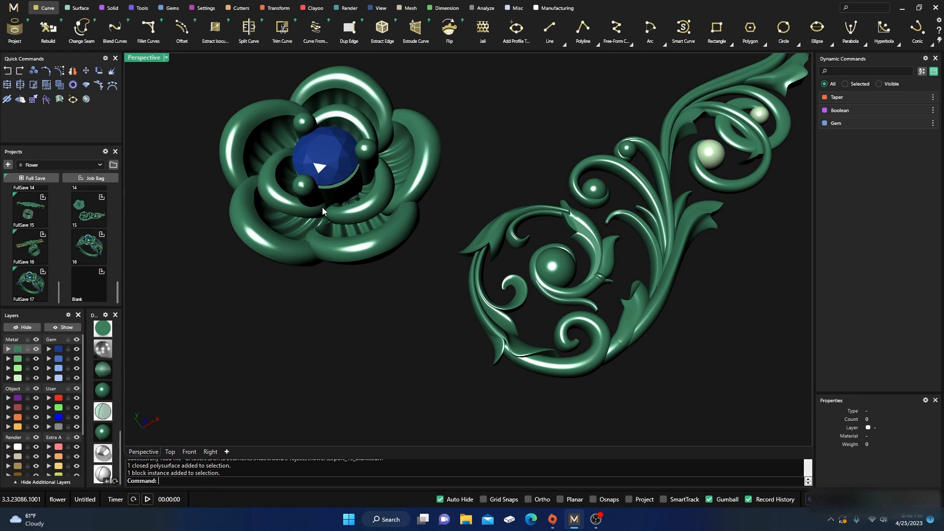
{"action": "scroll", "coordinate": [325, 212], "scroll_direction": "down", "scroll_amount": 2}
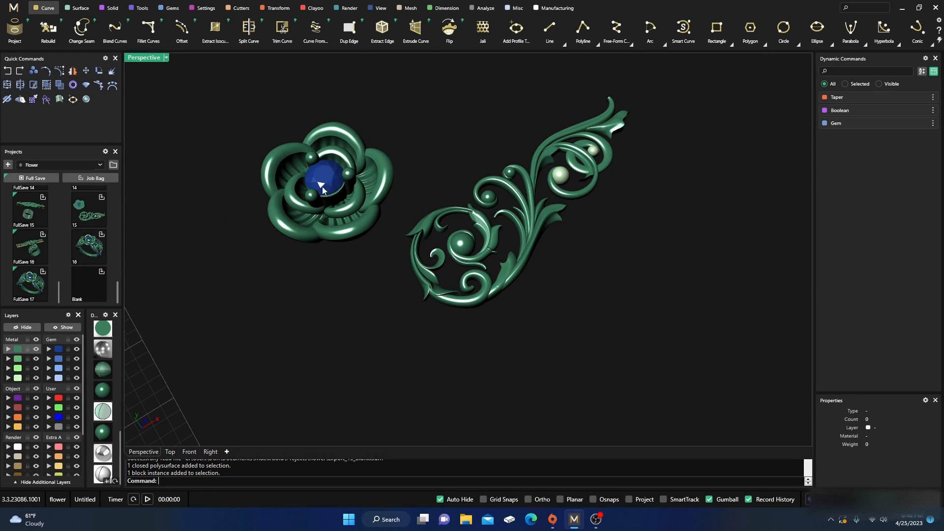
{"action": "scroll", "coordinate": [336, 172], "scroll_direction": "up", "scroll_amount": 4}
{"action": "right_click_drag", "start_coordinate": [361, 258], "coordinate": [334, 241]}
{"action": "scroll", "coordinate": [345, 229], "scroll_direction": "down", "scroll_amount": 4}
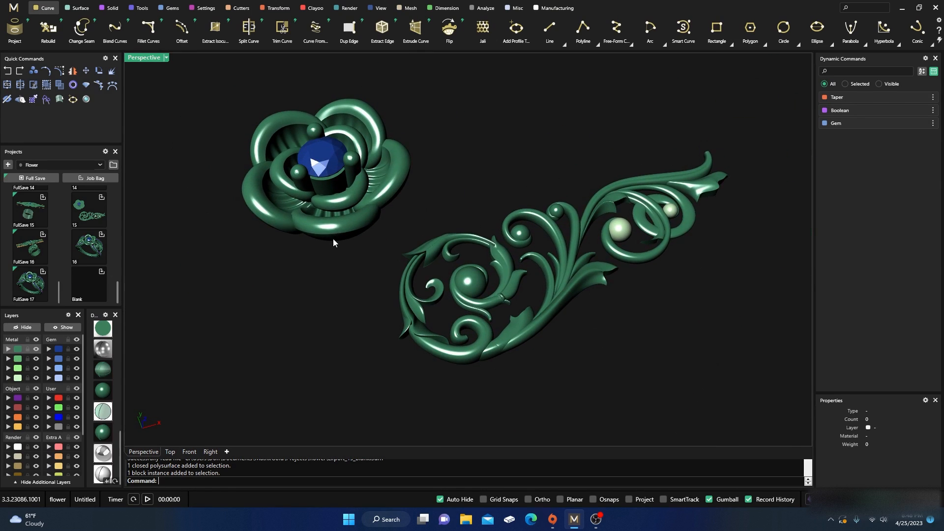
{"action": "scroll", "coordinate": [322, 168], "scroll_direction": "up", "scroll_amount": 7}
{"action": "scroll", "coordinate": [325, 174], "scroll_direction": "down", "scroll_amount": 5}
{"action": "right_click_drag", "start_coordinate": [325, 175], "coordinate": [365, 251]}
{"action": "scroll", "coordinate": [324, 198], "scroll_direction": "down", "scroll_amount": 6}
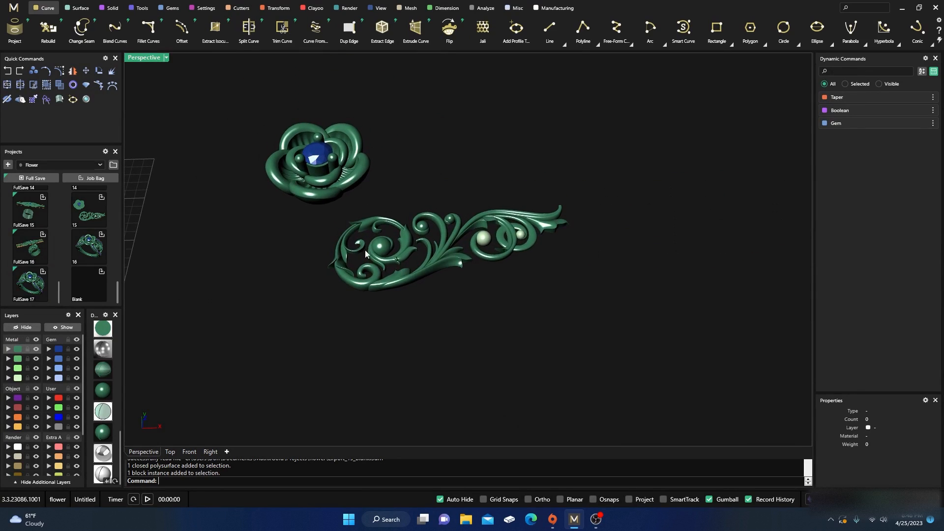
Examine the scroll ornament's leaves, curls and beads from above and up close.
{"action": "scroll", "coordinate": [407, 262], "scroll_direction": "up", "scroll_amount": 5}
{"action": "right_click_drag", "start_coordinate": [471, 215], "coordinate": [466, 275]}
{"action": "scroll", "coordinate": [468, 236], "scroll_direction": "down", "scroll_amount": 3}
{"action": "scroll", "coordinate": [466, 311], "scroll_direction": "up", "scroll_amount": 5}
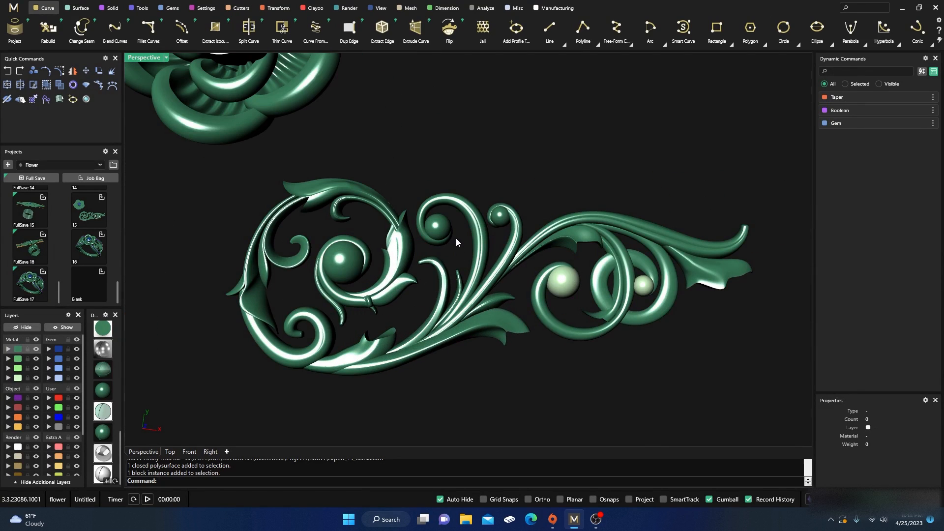
{"action": "scroll", "coordinate": [432, 229], "scroll_direction": "down", "scroll_amount": 2}
{"action": "right_click_drag", "start_coordinate": [427, 273], "coordinate": [425, 260], "text": "shift"}
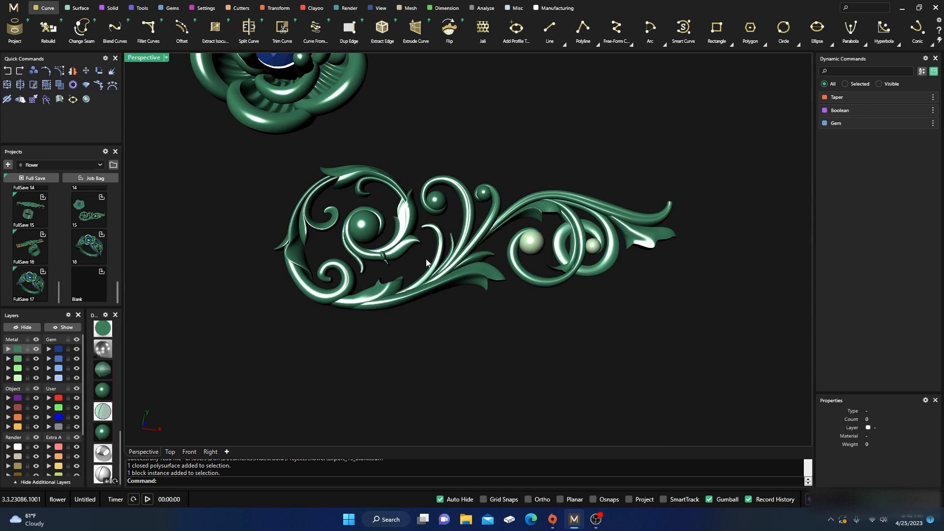
{"action": "scroll", "coordinate": [418, 278], "scroll_direction": "up", "scroll_amount": 7}
{"action": "scroll", "coordinate": [436, 285], "scroll_direction": "down", "scroll_amount": 5}
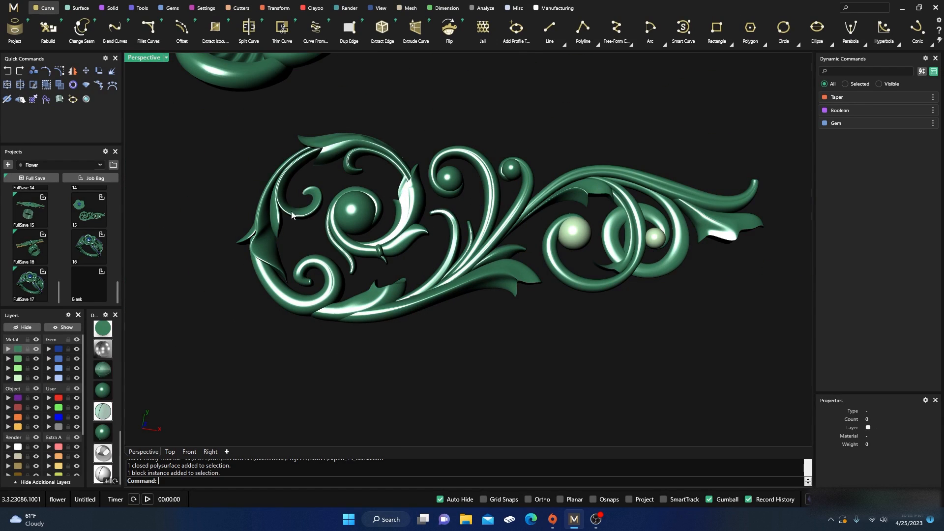
Select the leaves and curls around the ornament's large round scroll one at a time to identify its separate solids.
{"action": "left_click", "coordinate": [408, 232]}
{"action": "left_click", "coordinate": [372, 151]}
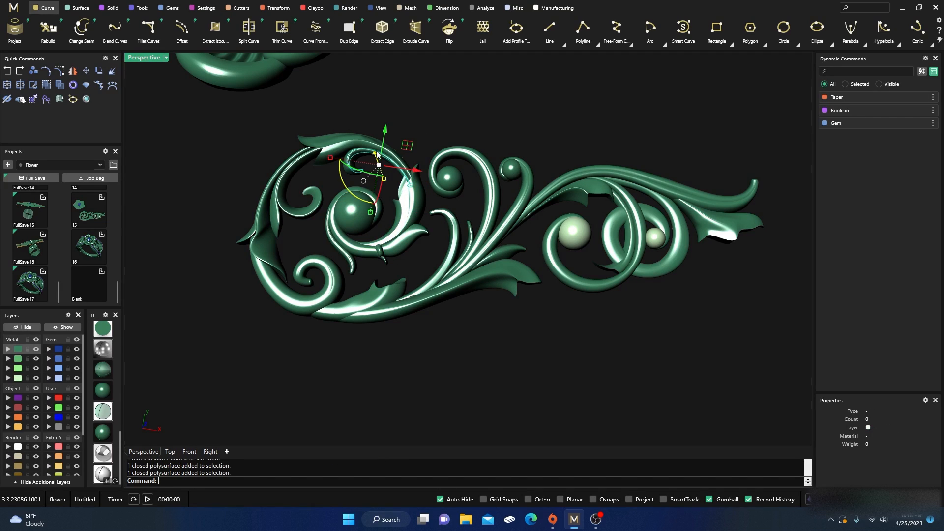
{"action": "left_click", "coordinate": [290, 129]}
{"action": "left_click", "coordinate": [327, 142]}
{"action": "left_click", "coordinate": [257, 142]}
{"action": "left_click", "coordinate": [281, 192]}
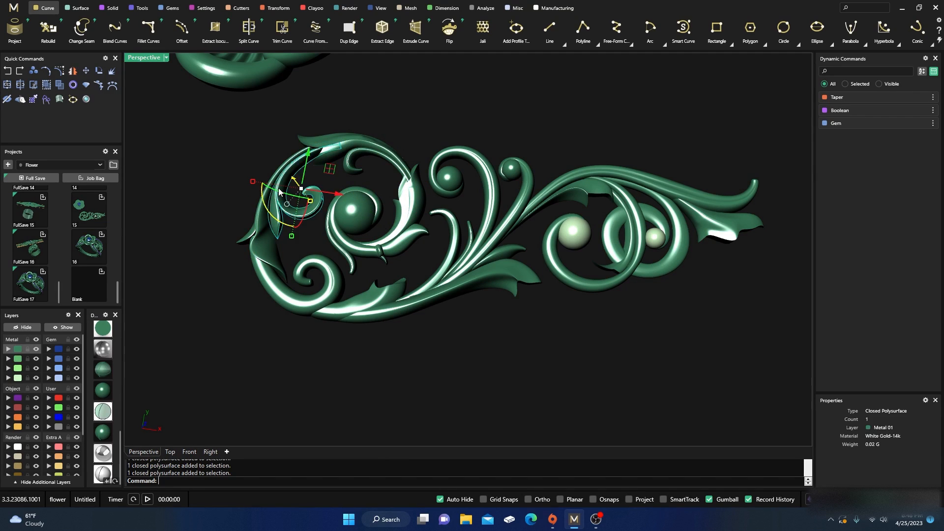
{"action": "left_click", "coordinate": [252, 175]}
{"action": "left_click", "coordinate": [263, 284]}
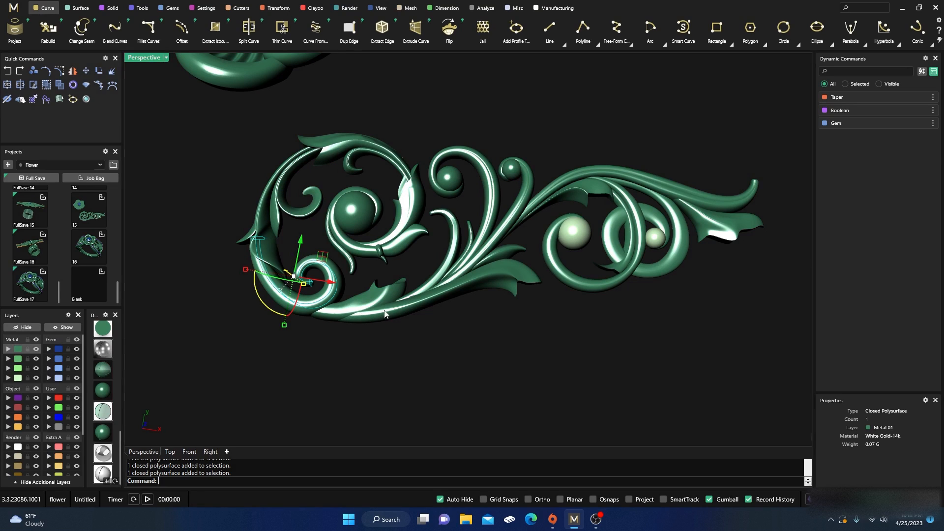
Select the five tendrils fanning out from the middle of the scroll ornament together.
{"action": "left_click", "coordinate": [528, 187]}
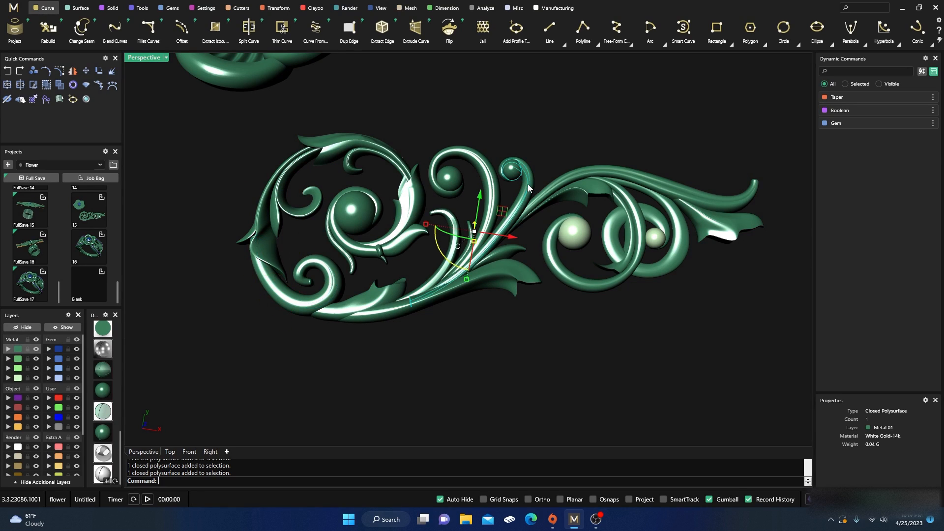
{"action": "left_click", "coordinate": [488, 184], "text": "shift"}
{"action": "left_click", "coordinate": [451, 259], "text": "shift"}
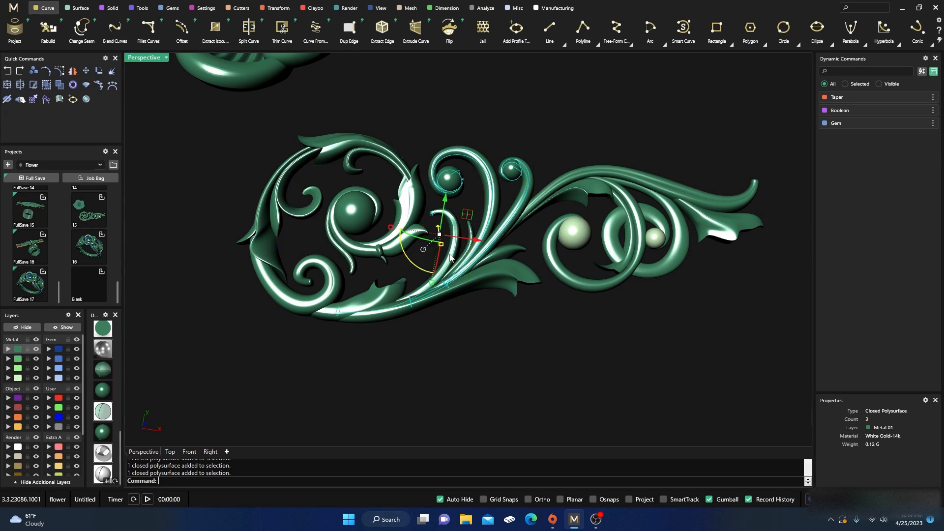
{"action": "left_click", "coordinate": [502, 253], "text": "shift"}
{"action": "left_click", "coordinate": [469, 230], "text": "shift"}
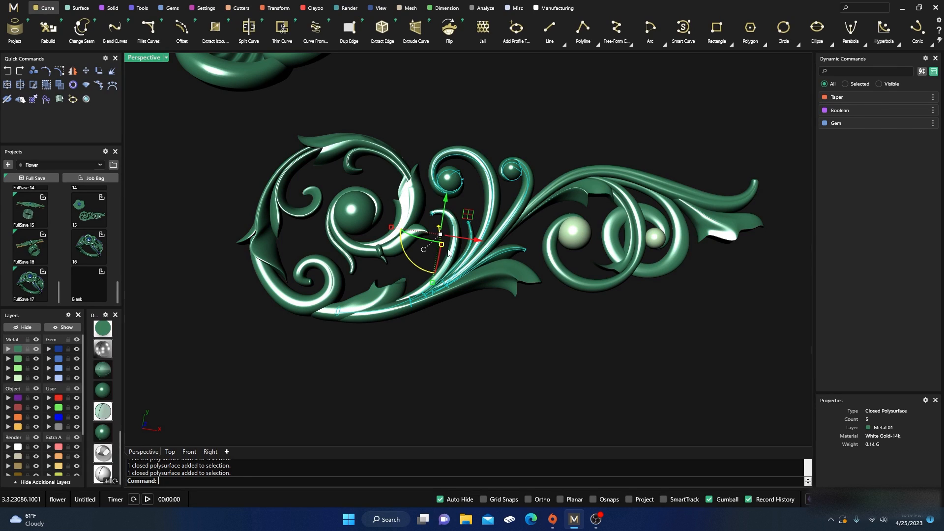
Copy the five selected tendrils to the empty space above the scroll ornament, and undo the copy.
{"action": "right_click_drag", "start_coordinate": [448, 250], "coordinate": [417, 309]}
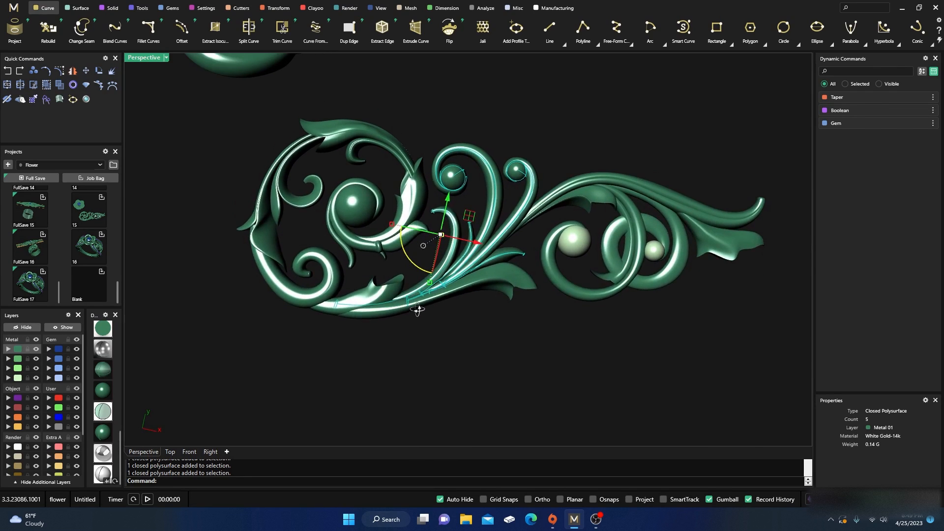
{"action": "left_click", "coordinate": [34, 79]}
{"action": "left_click", "coordinate": [479, 253]}
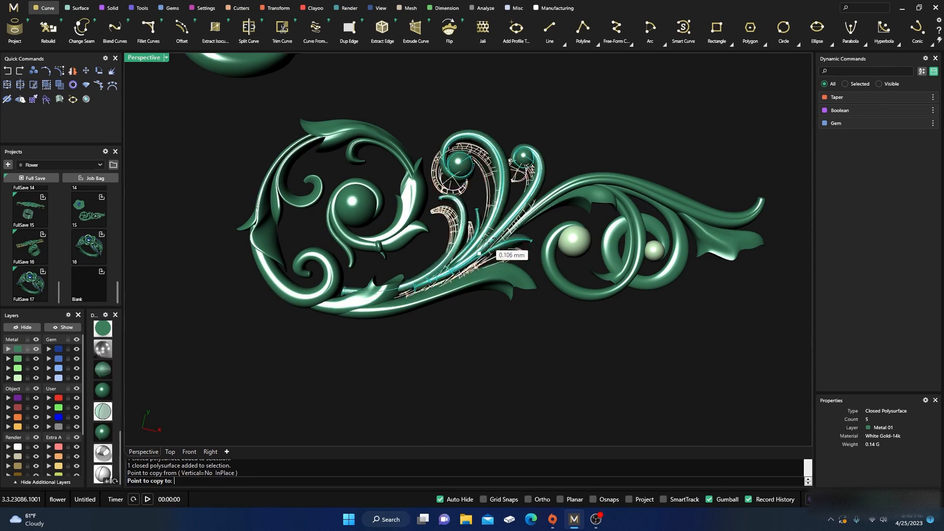
{"action": "key", "text": "Return"}
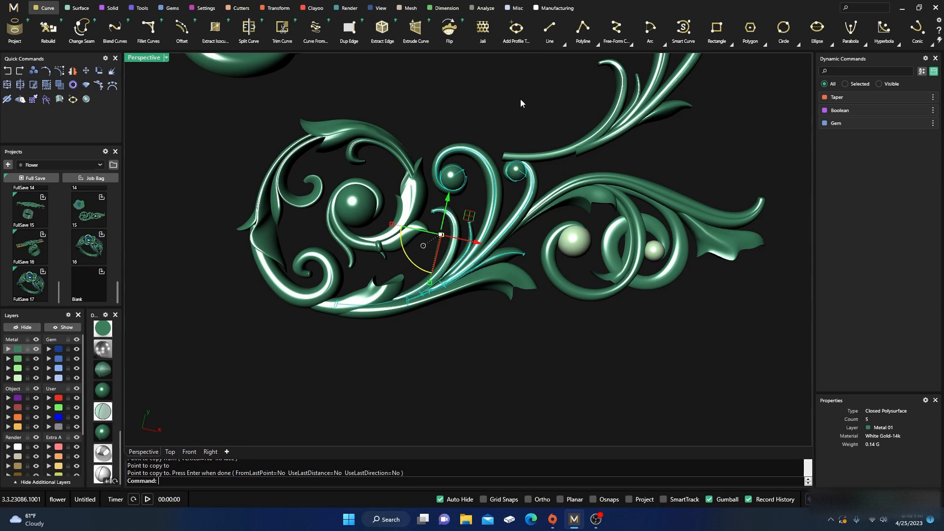
{"action": "scroll", "coordinate": [571, 131], "scroll_direction": "down", "scroll_amount": 6}
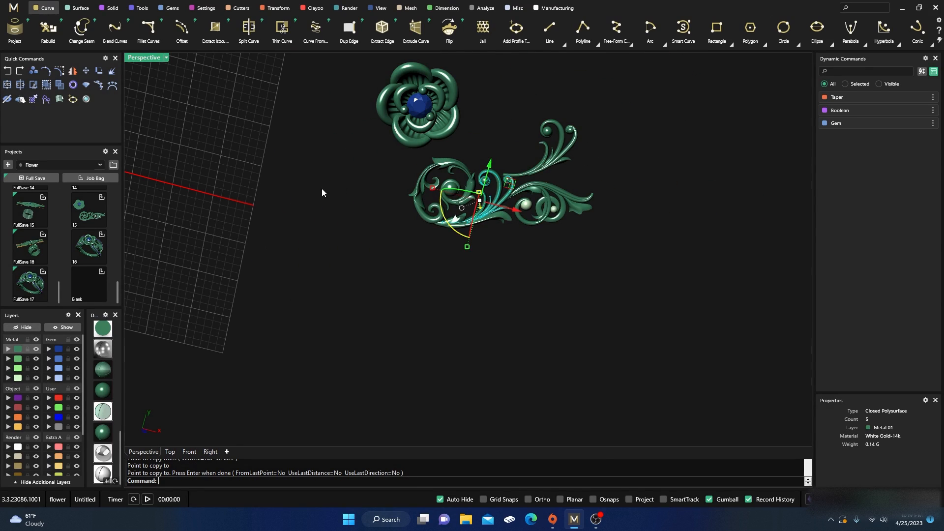
{"action": "left_click", "coordinate": [18, 71]}
{"action": "scroll", "coordinate": [442, 193], "scroll_direction": "up", "scroll_amount": 5}
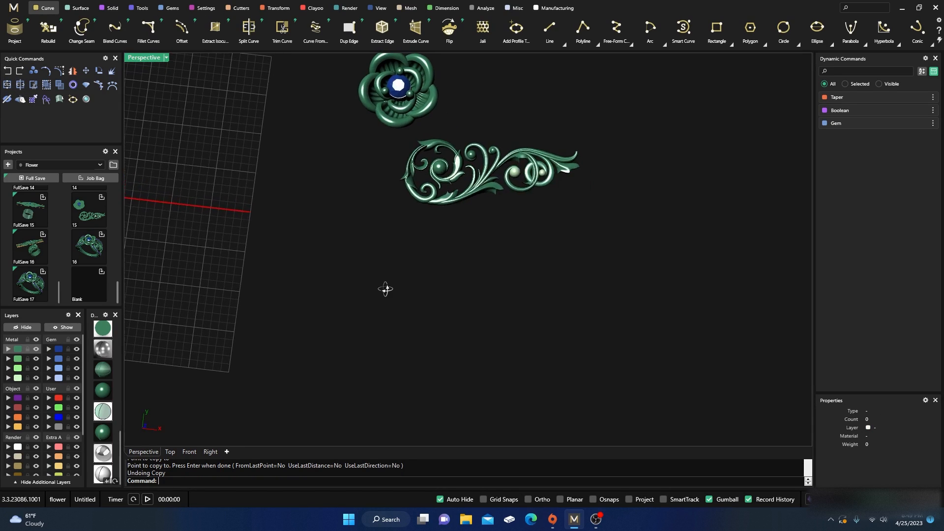
Select the lower curl and the leaf beside it on the large round scroll individually to identify separate solids.
{"action": "left_click", "coordinate": [442, 193]}
{"action": "left_click", "coordinate": [355, 156]}
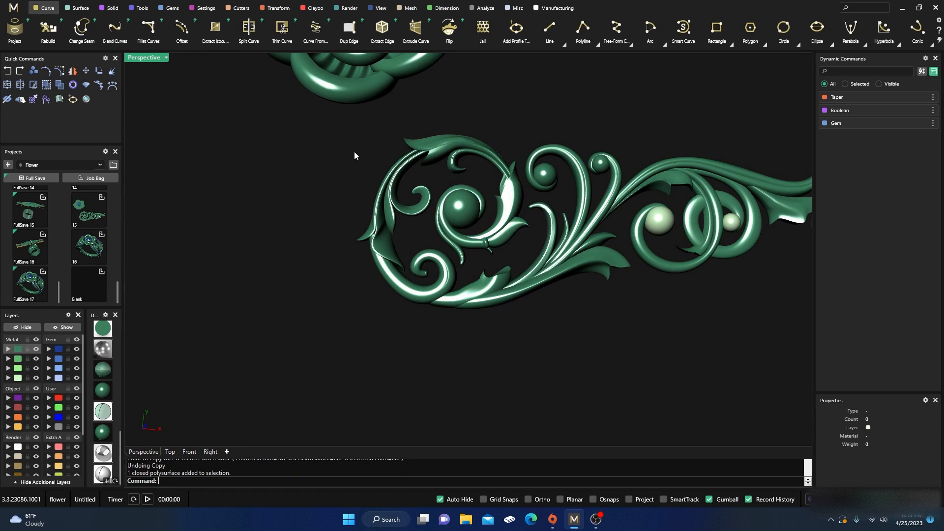
{"action": "left_click", "coordinate": [436, 288]}
{"action": "left_click", "coordinate": [338, 252]}
{"action": "left_click", "coordinate": [471, 301]}
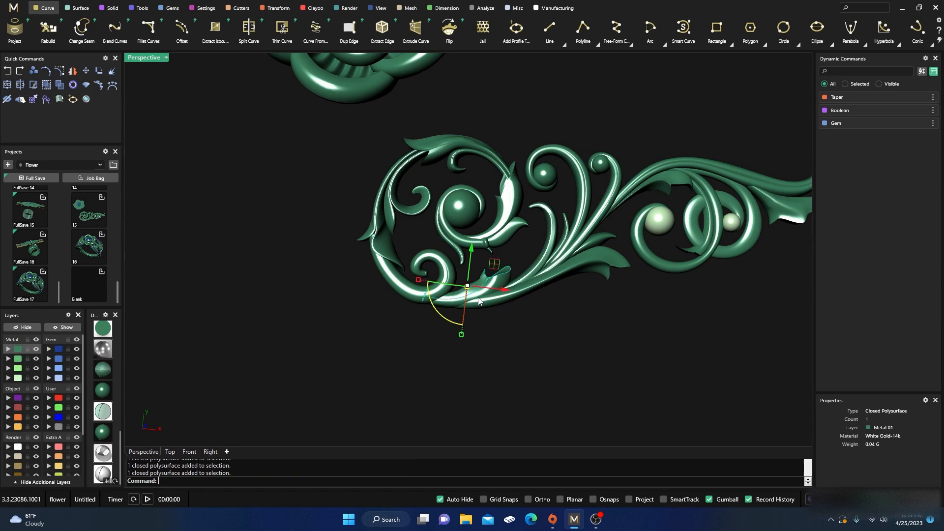
{"action": "scroll", "coordinate": [305, 260], "scroll_direction": "down", "scroll_amount": 4}
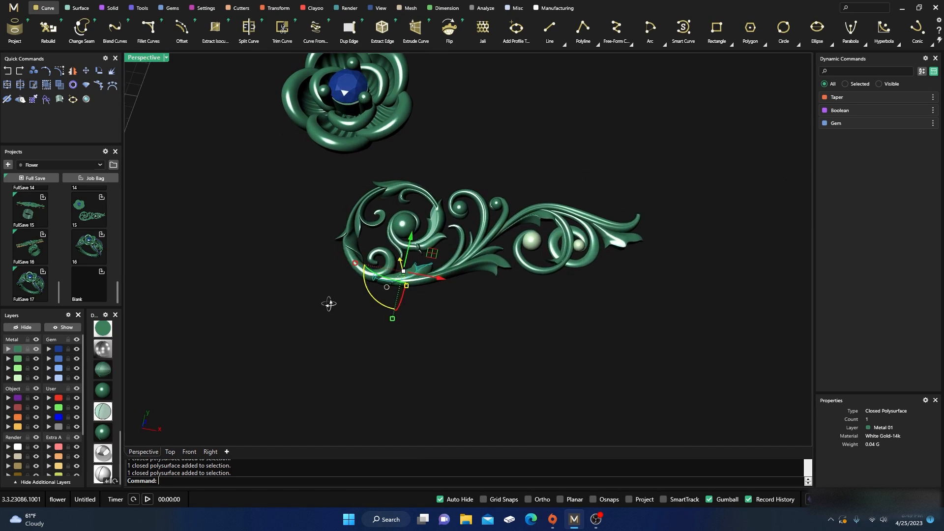
{"action": "right_click_drag", "start_coordinate": [421, 289], "coordinate": [436, 294]}
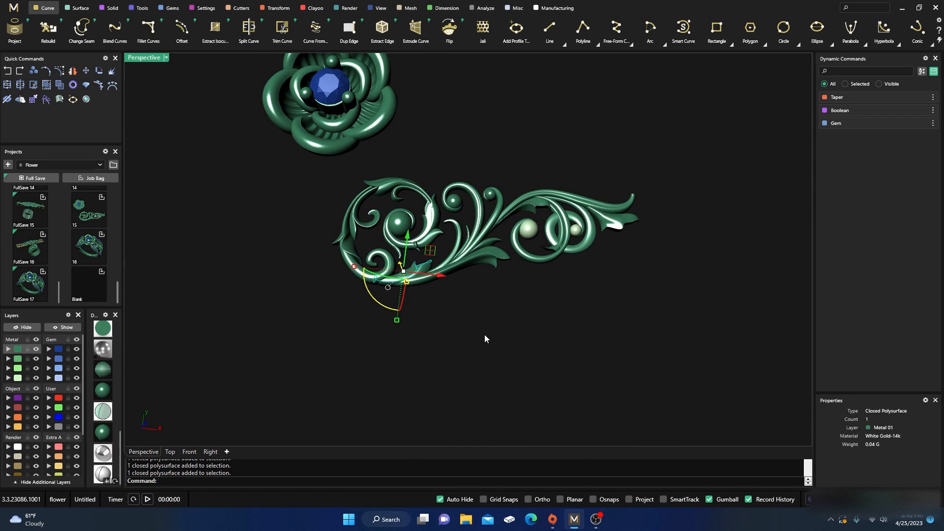
Group all the leaves, curls, tendrils and beads of the scroll ornament into one selectable unit.
{"action": "left_click", "coordinate": [596, 341]}
{"action": "left_click_drag", "start_coordinate": [625, 354], "coordinate": [322, 168]}
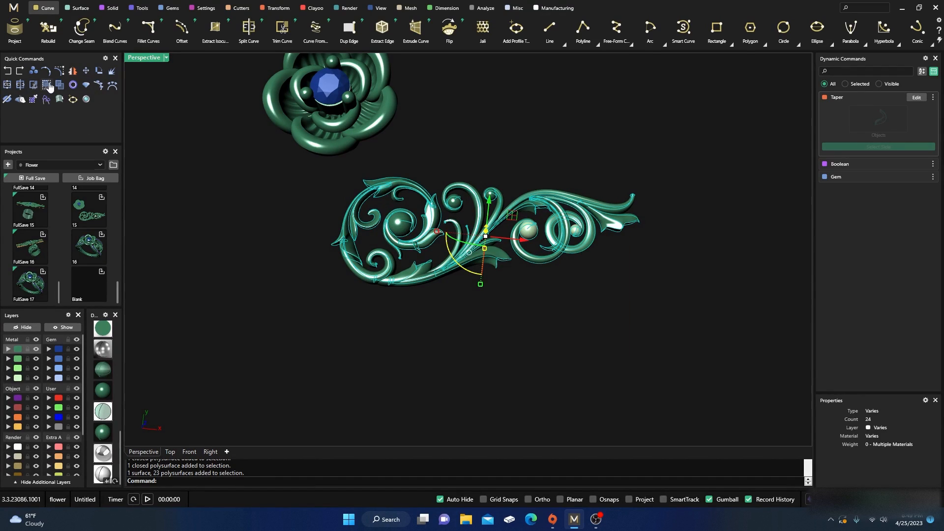
{"action": "left_click", "coordinate": [258, 268]}
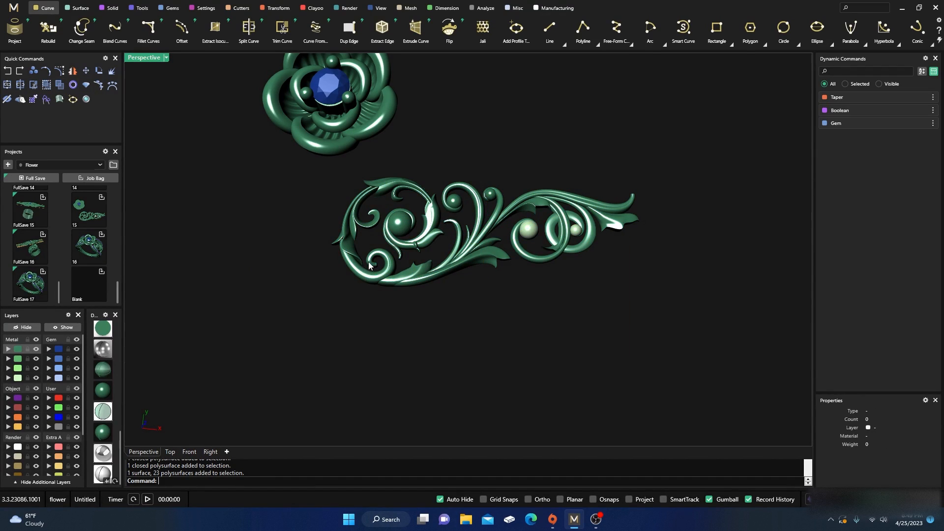
{"action": "left_click", "coordinate": [369, 268]}
{"action": "left_click", "coordinate": [464, 154]}
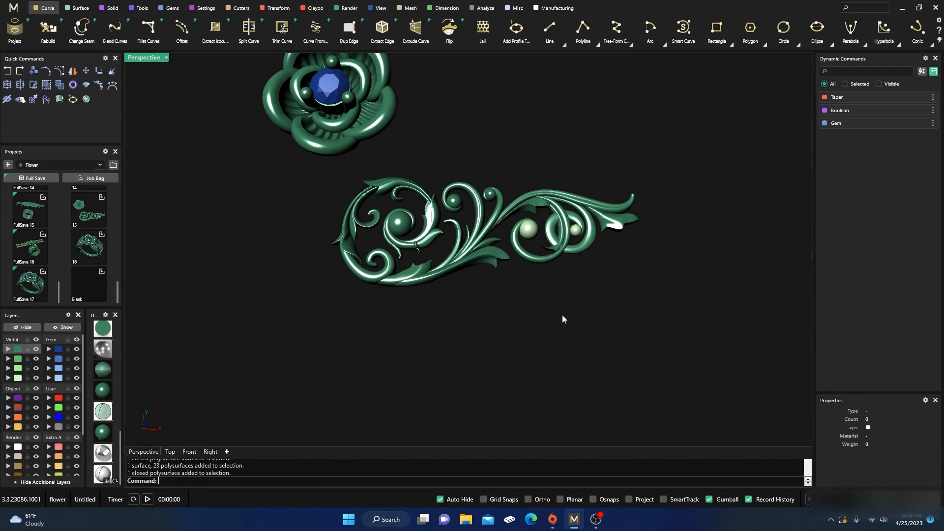
{"action": "left_click_drag", "start_coordinate": [618, 343], "coordinate": [299, 180]}
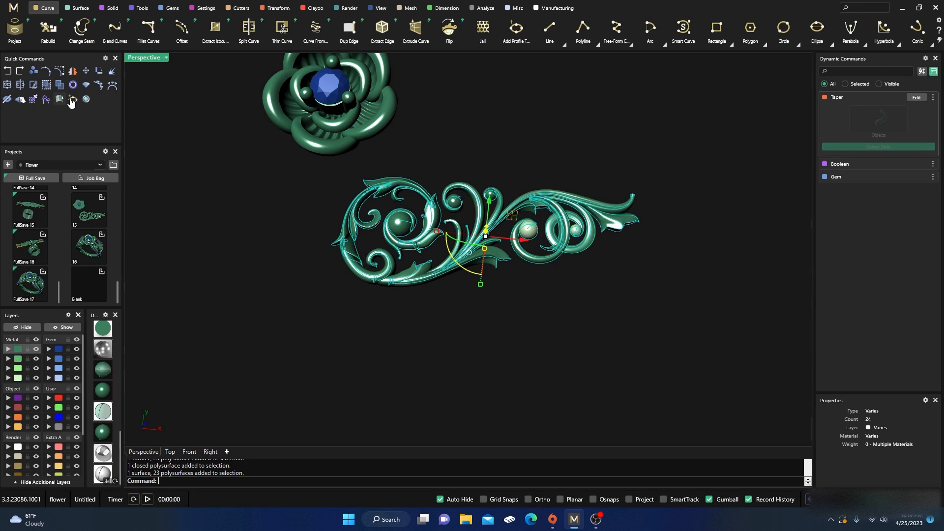
{"action": "left_click", "coordinate": [253, 226]}
{"action": "left_click", "coordinate": [401, 235]}
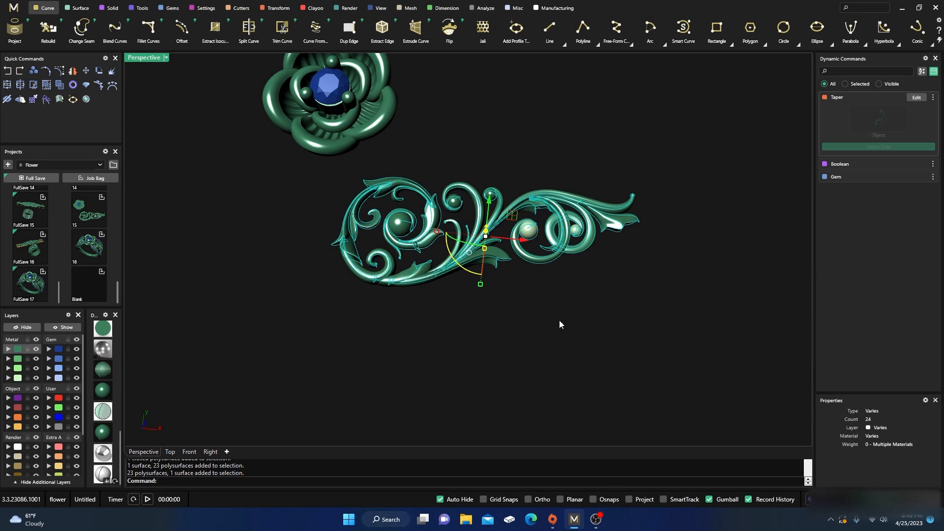
Move the grouped scroll ornament diagonally away from the flower as one unit.
{"action": "left_click", "coordinate": [589, 318]}
{"action": "left_click", "coordinate": [547, 259]}
{"action": "left_click_drag", "start_coordinate": [512, 216], "coordinate": [572, 262]}
{"action": "left_click", "coordinate": [563, 184]}
{"action": "scroll", "coordinate": [594, 254], "scroll_direction": "down", "scroll_amount": 3}
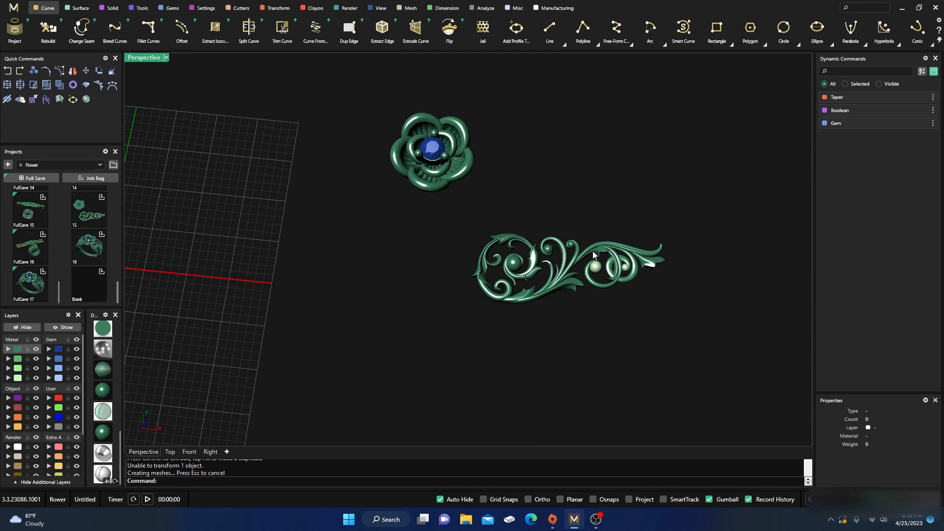
Move the whole flower with its blue gem sideways as one unit, above the round end of the scroll ornament.
{"action": "left_click", "coordinate": [467, 165]}
{"action": "left_click", "coordinate": [561, 167]}
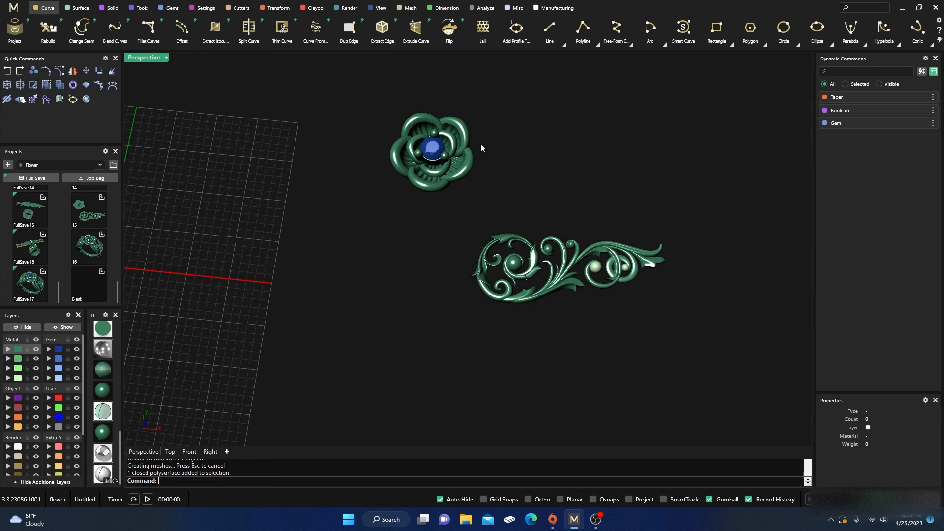
{"action": "left_click", "coordinate": [441, 142]}
{"action": "left_click", "coordinate": [511, 131]}
{"action": "left_click_drag", "start_coordinate": [511, 134], "coordinate": [561, 120]}
{"action": "left_click", "coordinate": [574, 187]}
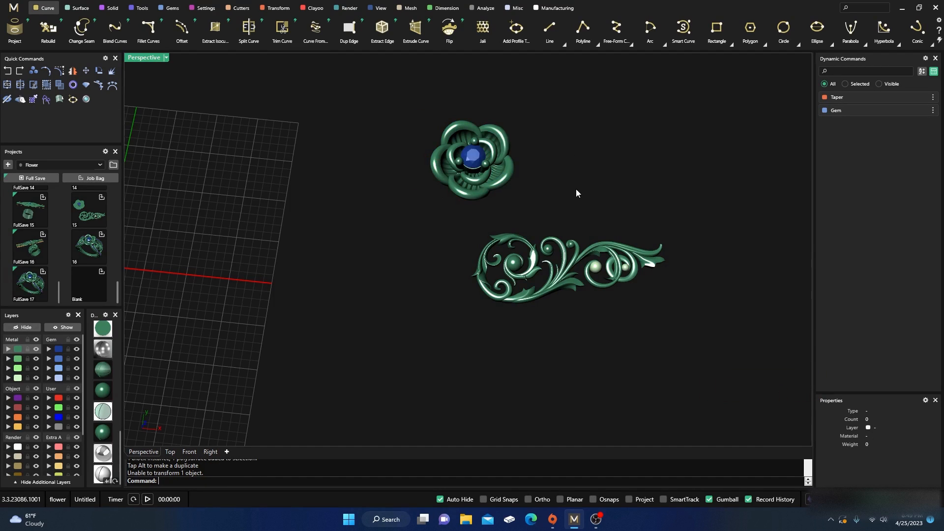
{"action": "scroll", "coordinate": [605, 256], "scroll_direction": "down", "scroll_amount": 3}
{"action": "scroll", "coordinate": [615, 236], "scroll_direction": "up", "scroll_amount": 3}
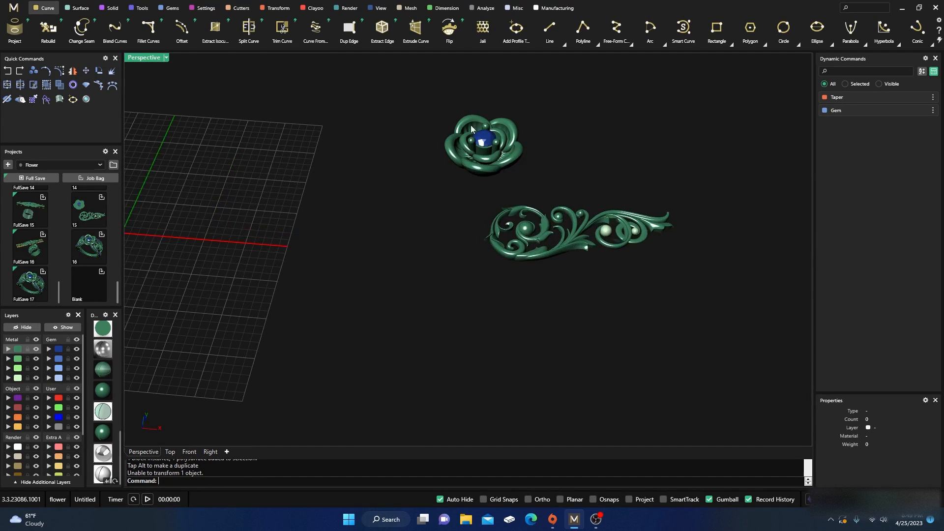
Switch to the four-viewport layout and create a Ring Rail for US finger size 7.
{"action": "scroll", "coordinate": [560, 199], "scroll_direction": "down", "scroll_amount": 6}
{"action": "right_click_drag", "start_coordinate": [560, 199], "coordinate": [572, 232]}
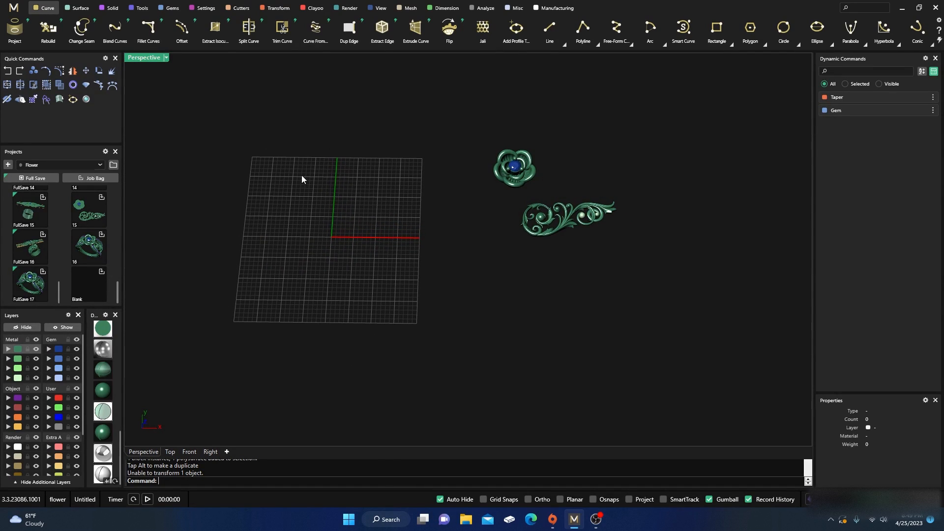
{"action": "double_click", "coordinate": [143, 58]}
{"action": "scroll", "coordinate": [385, 152], "scroll_direction": "down", "scroll_amount": 5}
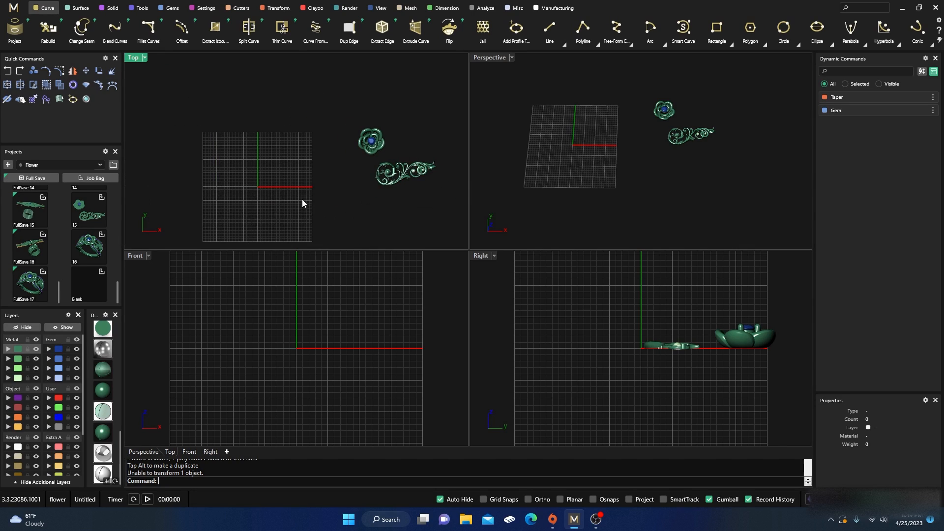
{"action": "right_click_drag", "start_coordinate": [302, 199], "coordinate": [300, 189]}
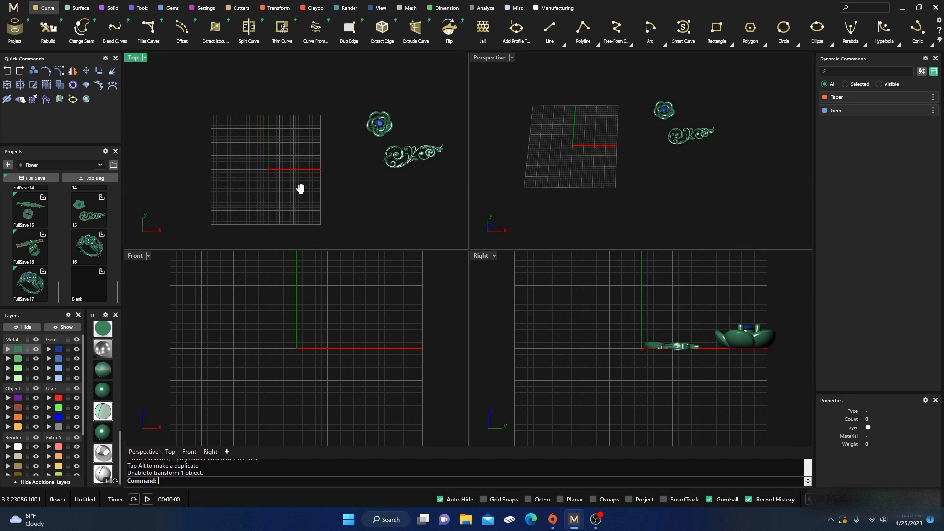
{"action": "left_click", "coordinate": [138, 9]}
{"action": "left_click", "coordinate": [251, 31]}
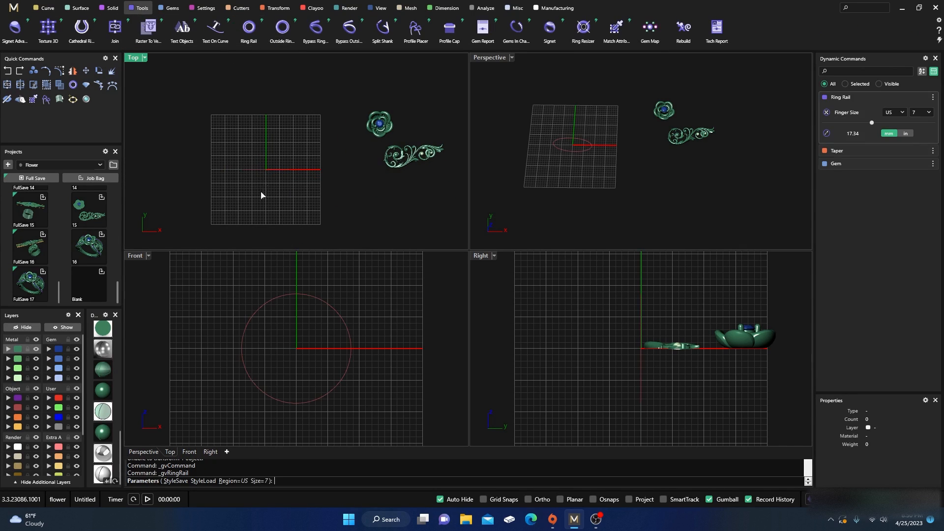
{"action": "key", "text": "Escape"}
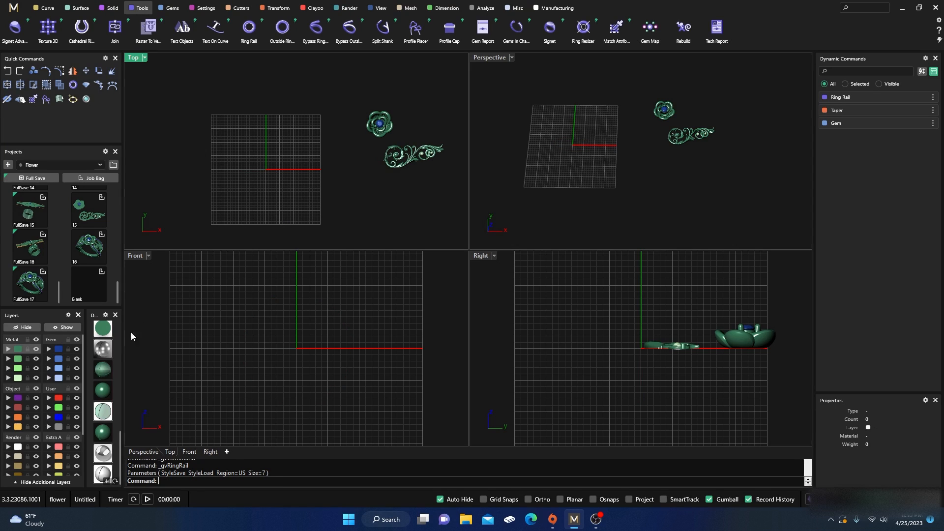
Apply a shaded display mode that shows curves to all four viewports and frame the ring rail in the Front view.
{"action": "left_click", "coordinate": [101, 370]}
{"action": "right_click", "coordinate": [99, 372]}
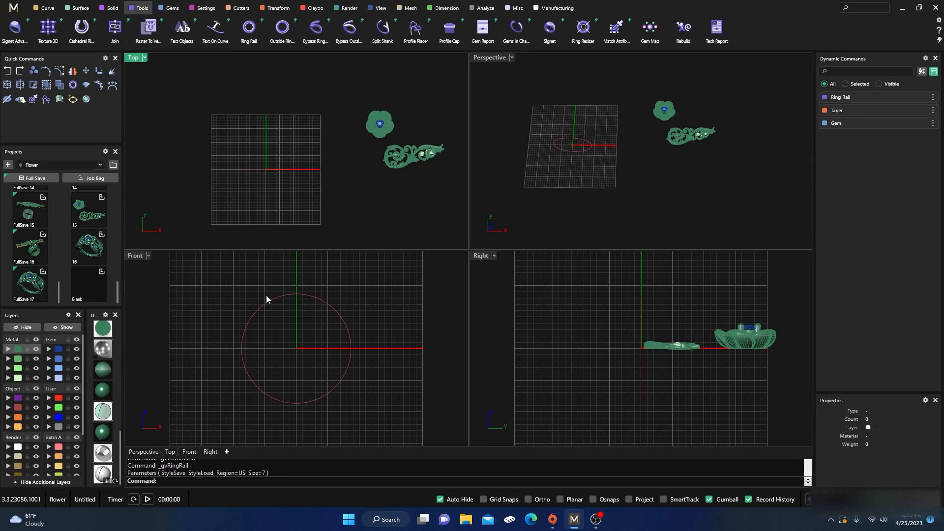
{"action": "scroll", "coordinate": [285, 315], "scroll_direction": "up", "scroll_amount": 6}
{"action": "scroll", "coordinate": [297, 310], "scroll_direction": "down", "scroll_amount": 4}
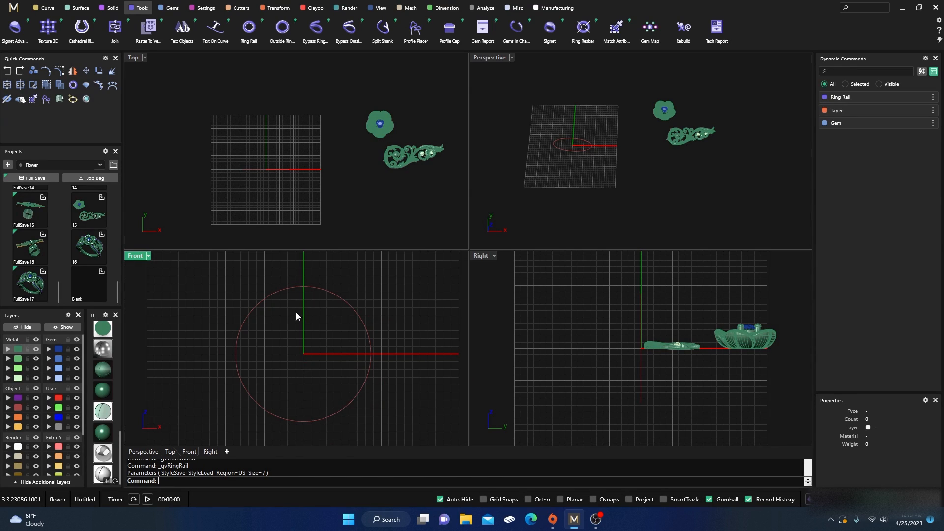
{"action": "right_click_drag", "start_coordinate": [301, 321], "coordinate": [290, 319]}
{"action": "scroll", "coordinate": [278, 308], "scroll_direction": "up", "scroll_amount": 1}
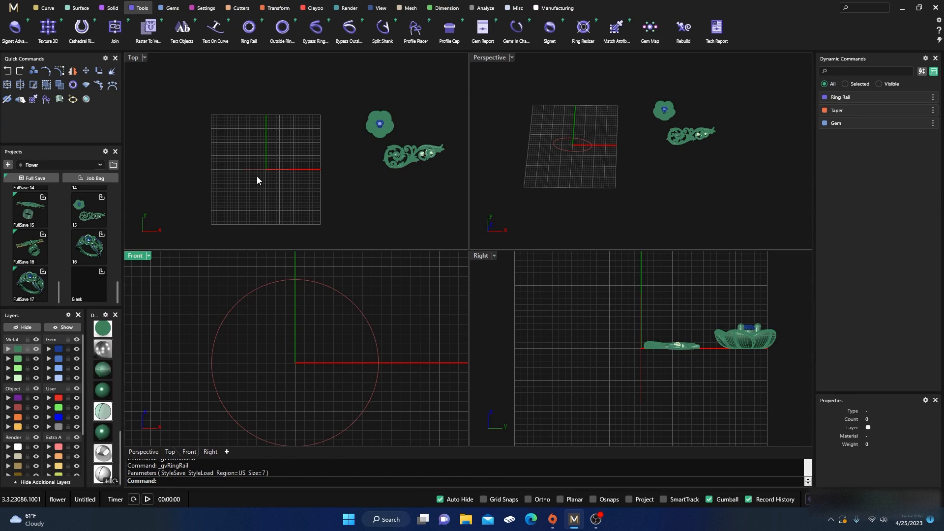
Change the ring rail's seam to position 0.5, at the bottom of the circle.
{"action": "left_click", "coordinate": [297, 279]}
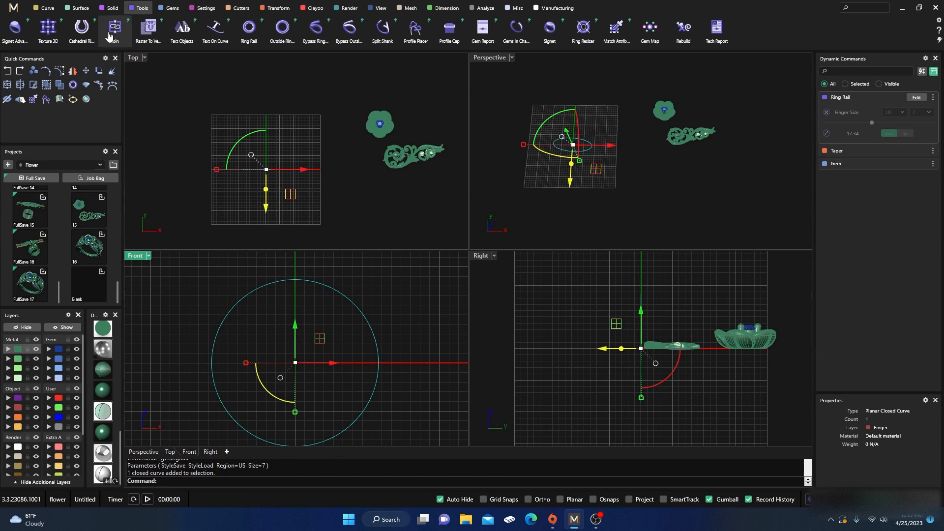
{"action": "left_click", "coordinate": [43, 8]}
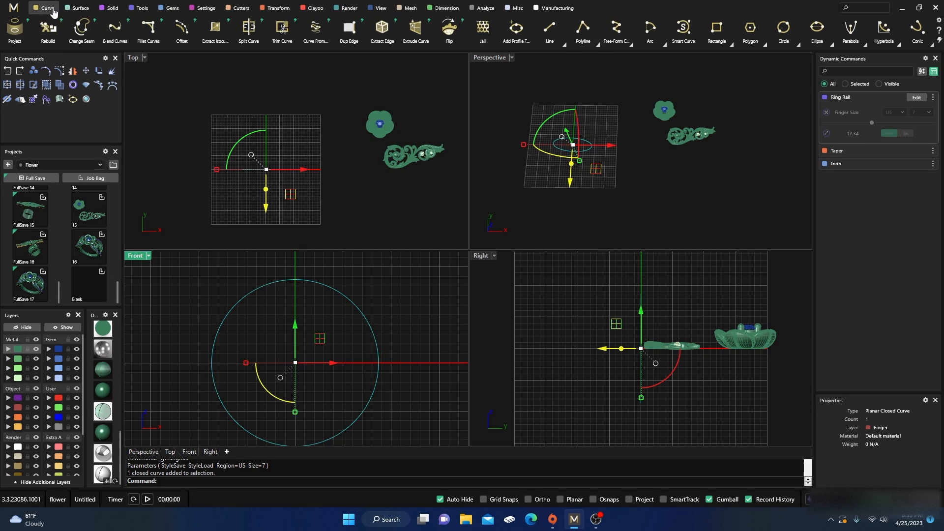
{"action": "left_click", "coordinate": [89, 28]}
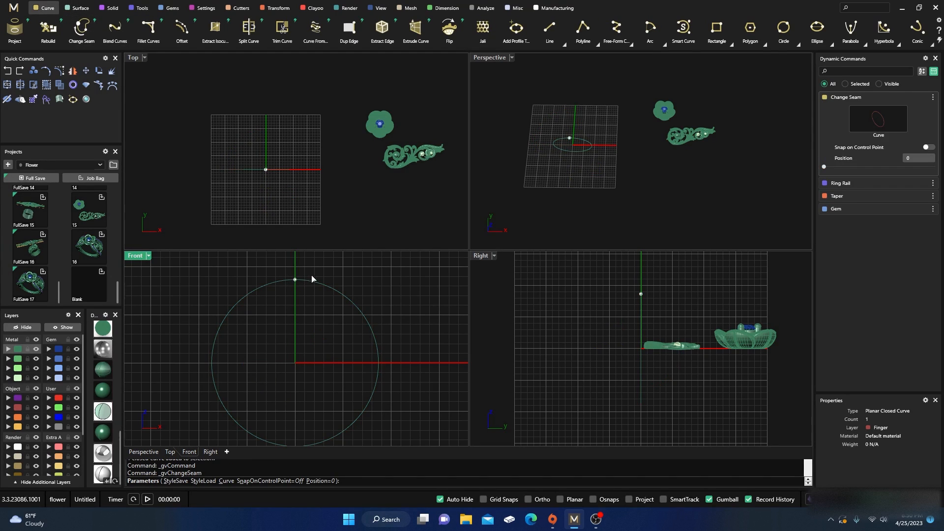
{"action": "scroll", "coordinate": [312, 279], "scroll_direction": "down", "scroll_amount": 2}
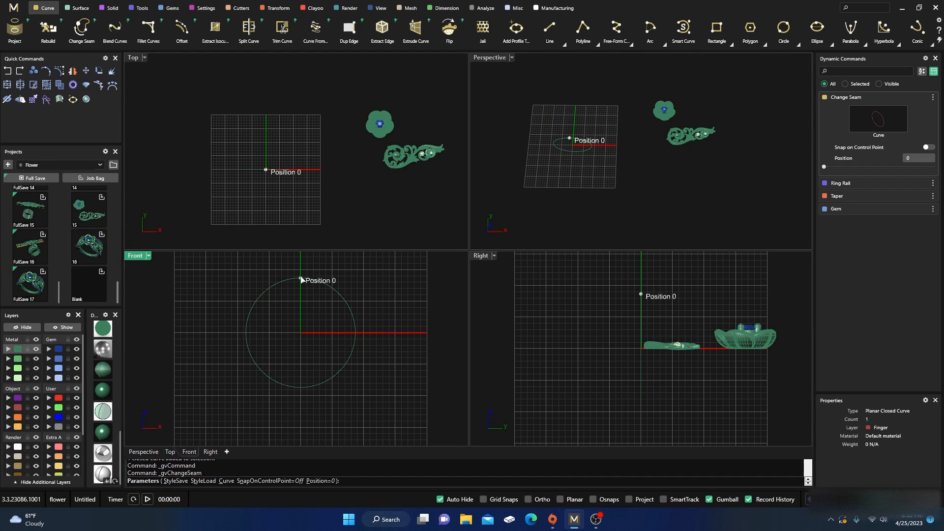
{"action": "left_click_drag", "start_coordinate": [301, 279], "coordinate": [300, 382]}
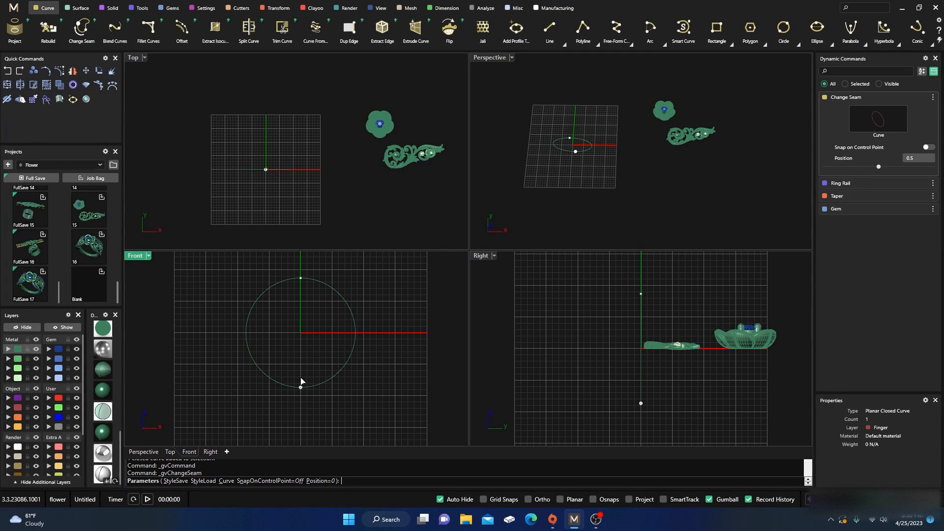
{"action": "right_click", "coordinate": [281, 312]}
Assign the ring rail curve with the changed seam to the Finger layer.
{"action": "left_click", "coordinate": [253, 307]}
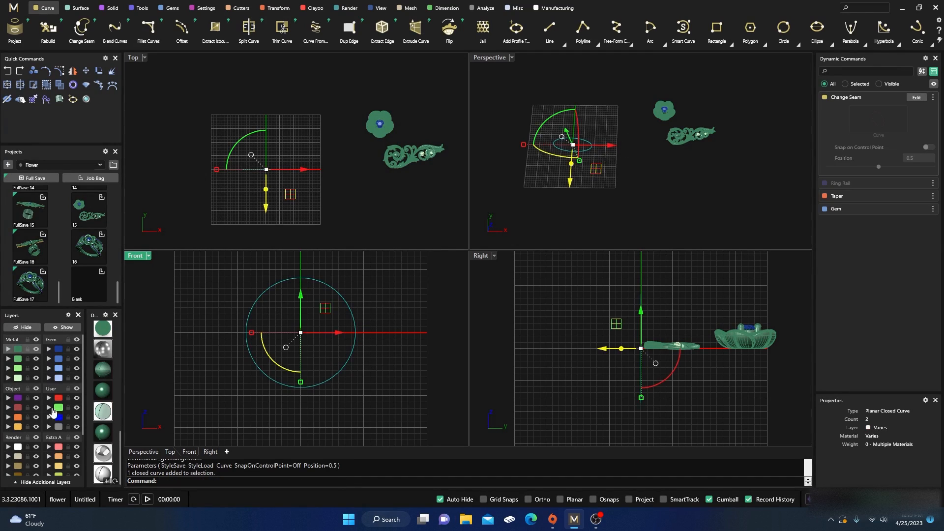
{"action": "left_click", "coordinate": [17, 409]}
{"action": "key", "text": "Escape"}
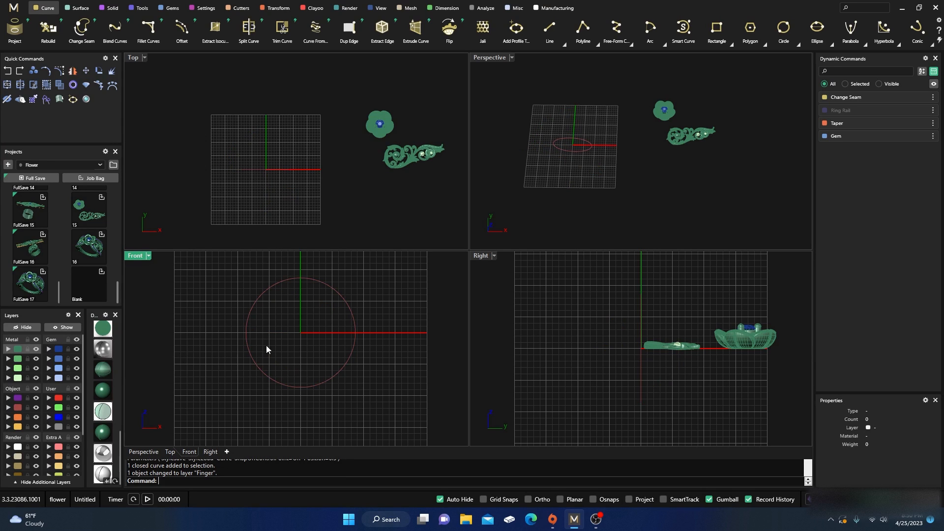
Inspect the ring rail curve in the Front and Perspective views, selecting it to check it.
{"action": "right_click_drag", "start_coordinate": [341, 336], "coordinate": [343, 355]}
{"action": "right_click_drag", "start_coordinate": [561, 162], "coordinate": [613, 139]}
{"action": "left_click", "coordinate": [616, 140]}
{"action": "left_click", "coordinate": [630, 163]}
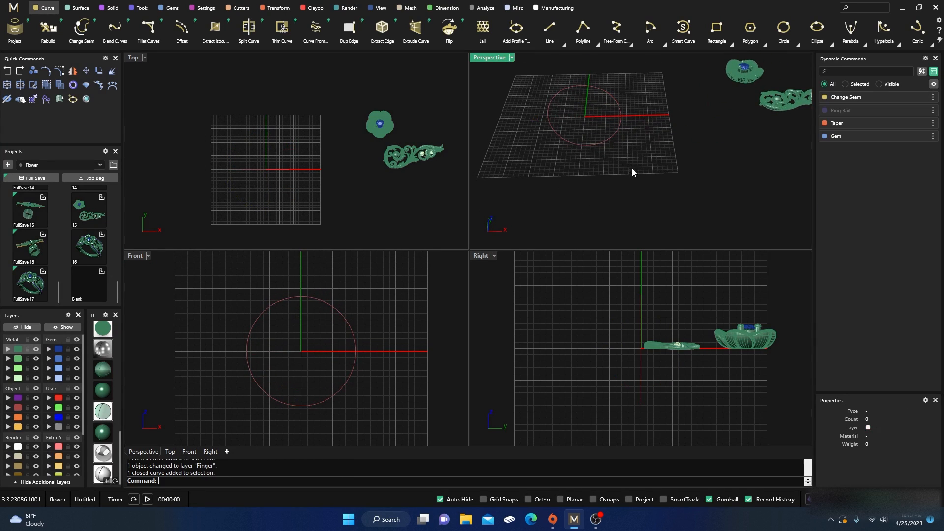
{"action": "scroll", "coordinate": [637, 176], "scroll_direction": "down", "scroll_amount": 4}
{"action": "left_click", "coordinate": [620, 154]}
{"action": "left_click", "coordinate": [630, 213]}
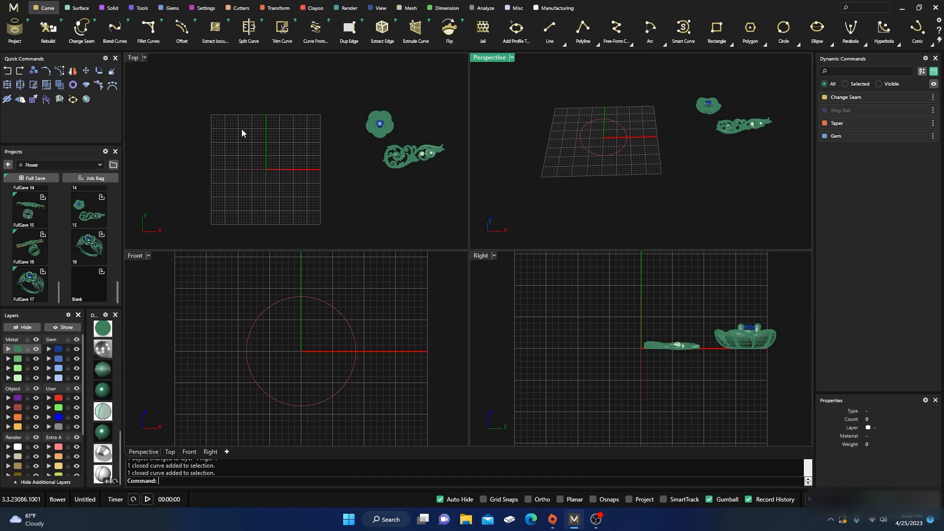
With object snaps on, draw a both-sided line from the ring rail's bottom quadrant, about 4.3 mm to each side along Y, on the Creation layer.
{"action": "right_click_drag", "start_coordinate": [284, 155], "coordinate": [310, 146]}
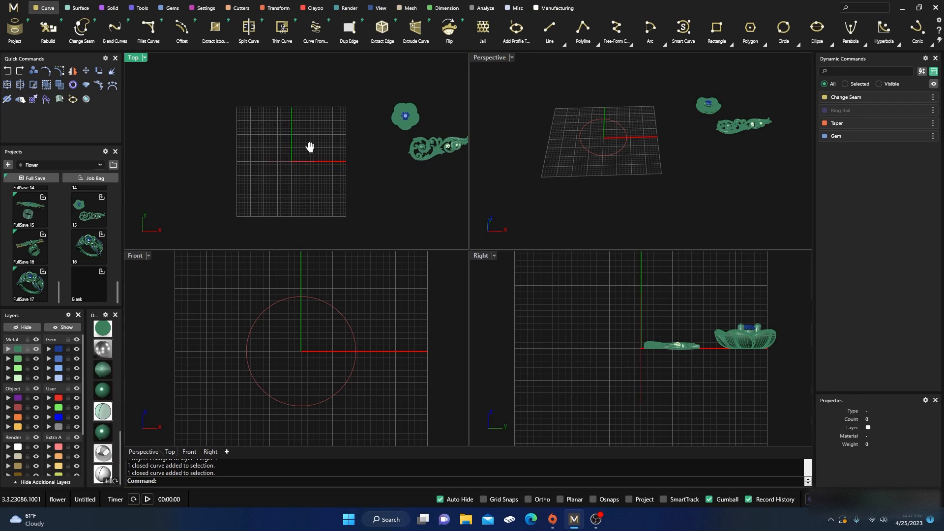
{"action": "scroll", "coordinate": [291, 173], "scroll_direction": "up", "scroll_amount": 1}
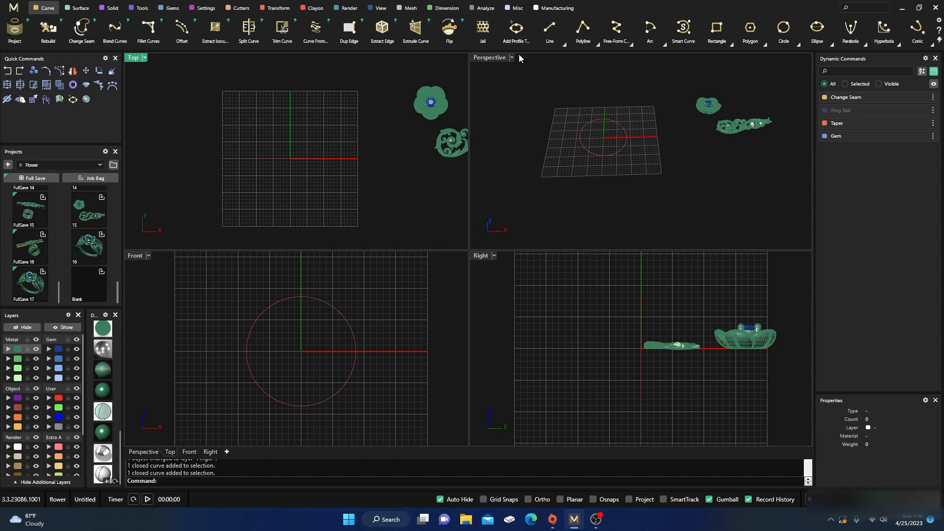
{"action": "right_click", "coordinate": [547, 33]}
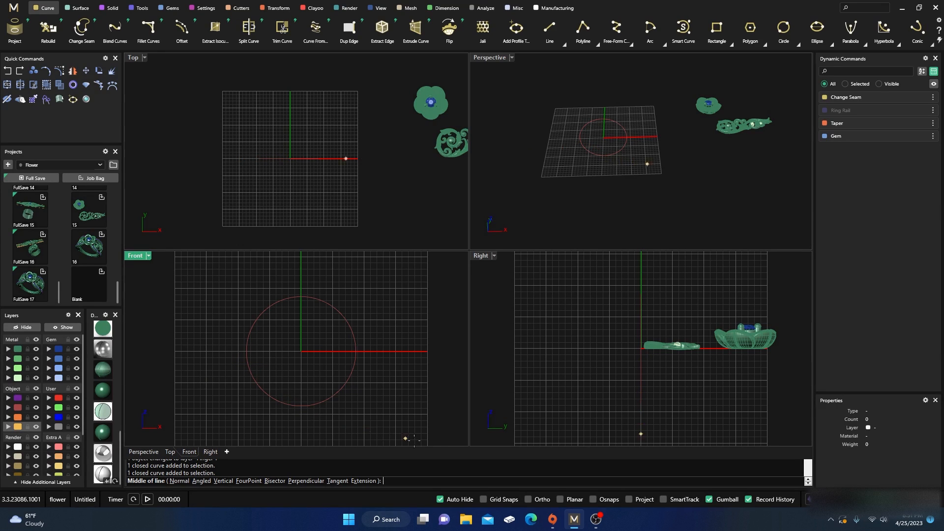
{"action": "left_click", "coordinate": [594, 500]}
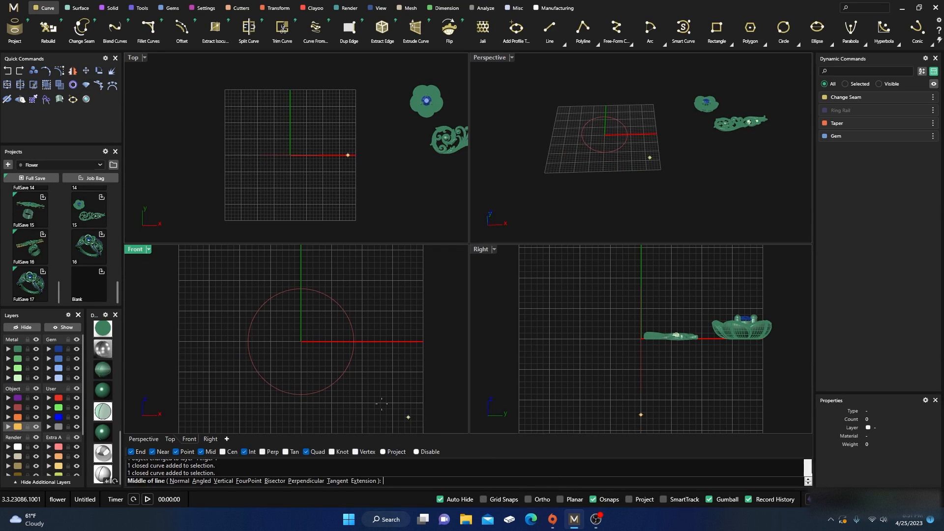
{"action": "left_click", "coordinate": [301, 395]}
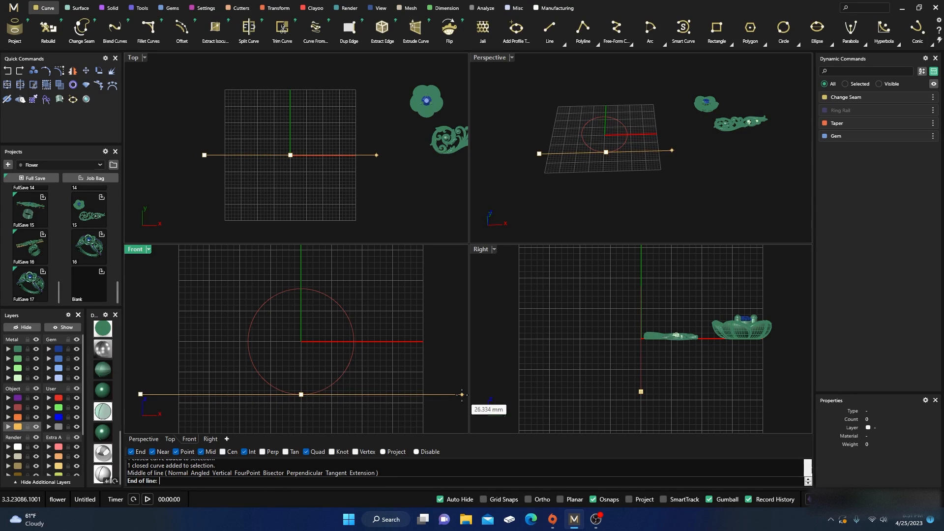
{"action": "scroll", "coordinate": [613, 396], "scroll_direction": "up", "scroll_amount": 3}
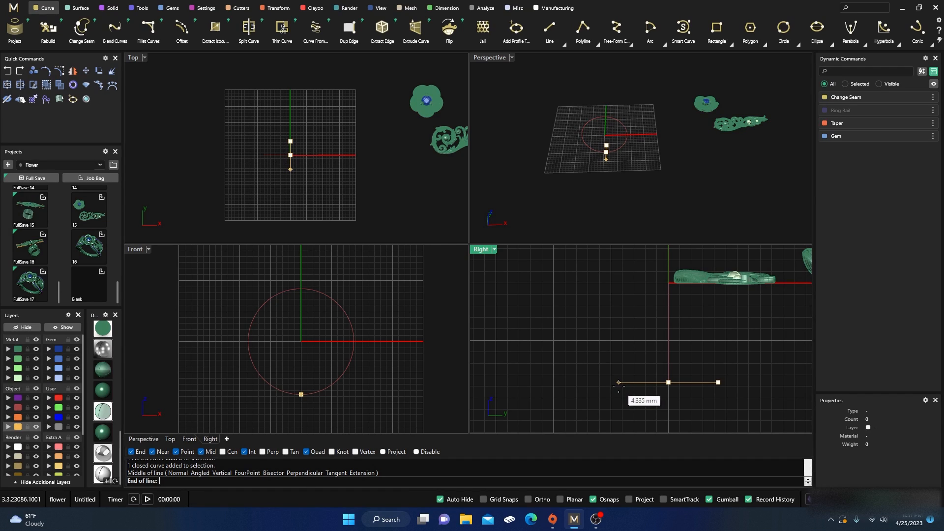
{"action": "left_click", "coordinate": [618, 382]}
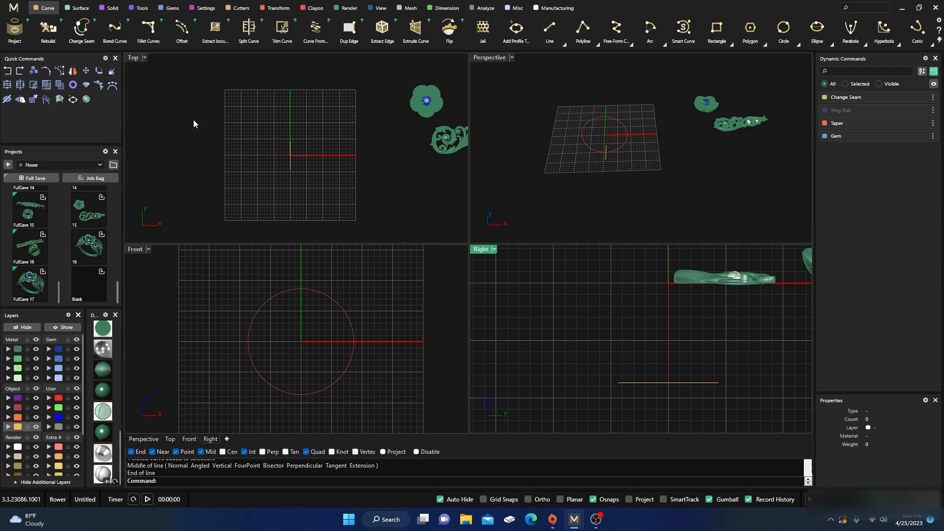
Sweep the short profile line along the ring rail with Sweep 1, leaving Closed and Flip off.
{"action": "left_click", "coordinate": [80, 9]}
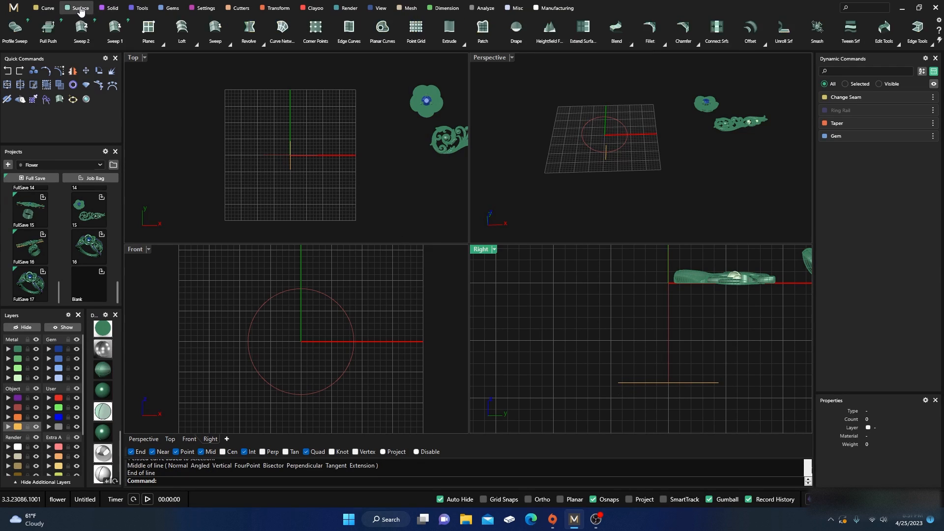
{"action": "left_click", "coordinate": [113, 28]}
{"action": "scroll", "coordinate": [620, 170], "scroll_direction": "up", "scroll_amount": 5}
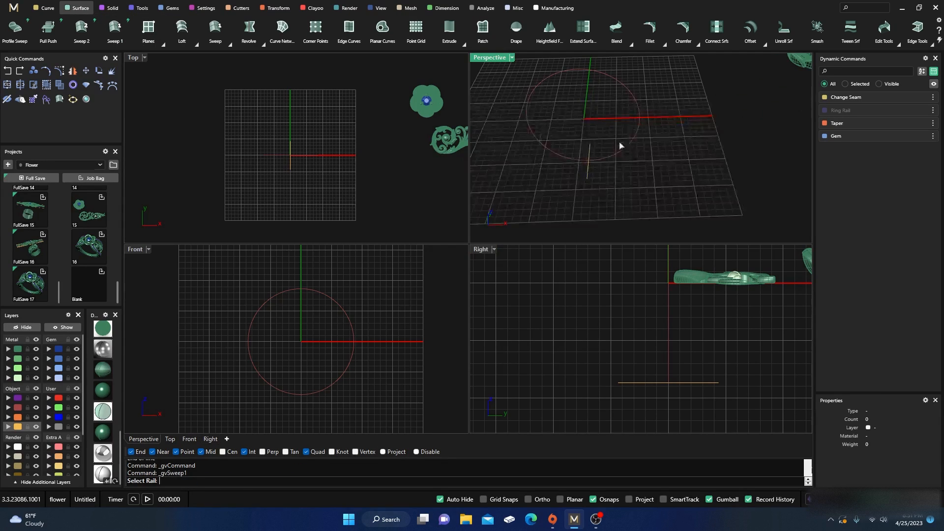
{"action": "left_click", "coordinate": [621, 151]}
{"action": "left_click", "coordinate": [588, 177]}
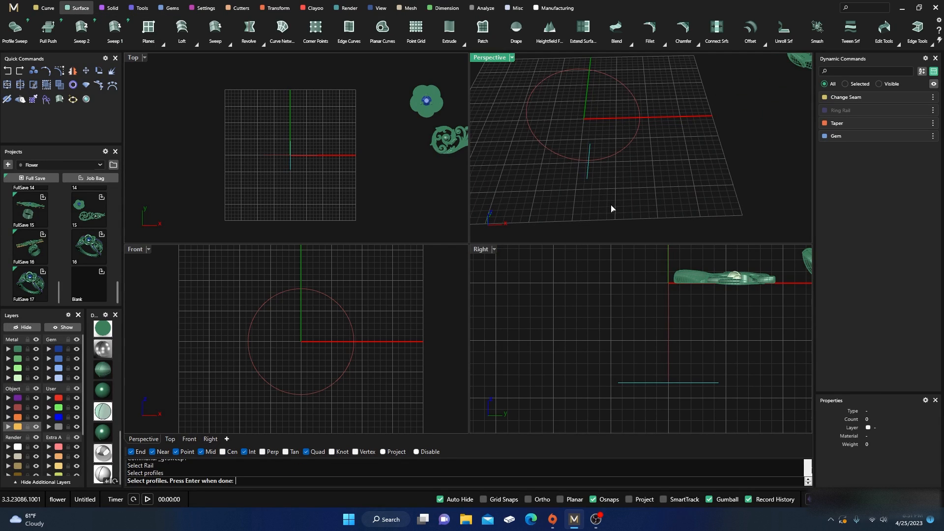
{"action": "key", "text": "Return"}
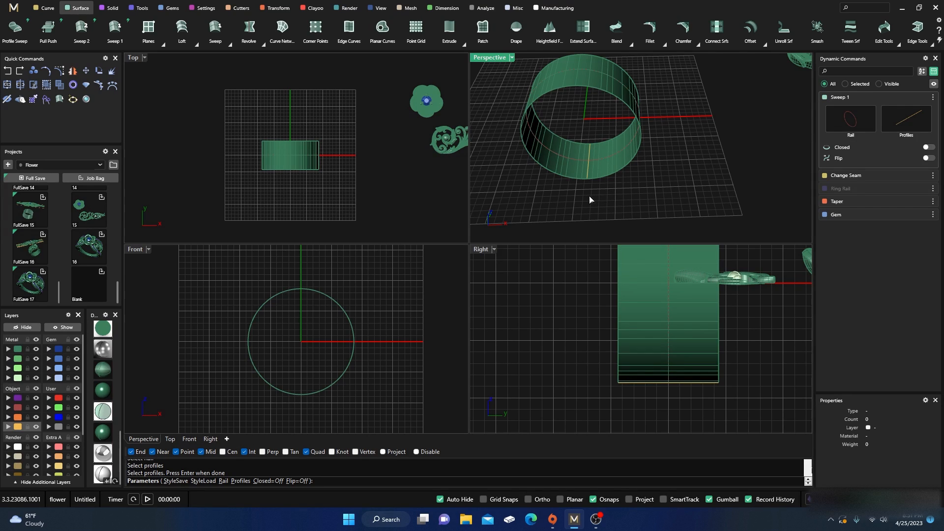
{"action": "key", "text": "Return"}
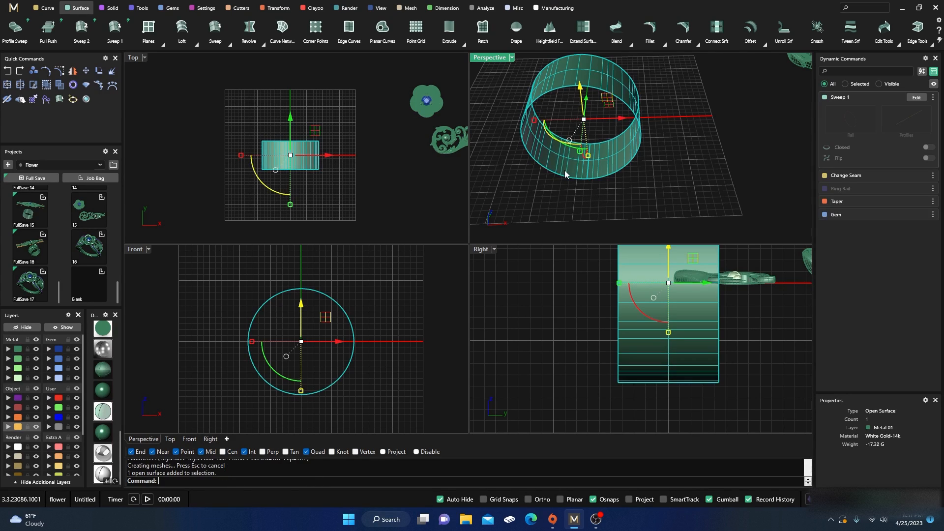
Create a flat Auto Base surface from the swept ring band.
{"action": "scroll", "coordinate": [538, 219], "scroll_direction": "down", "scroll_amount": 4}
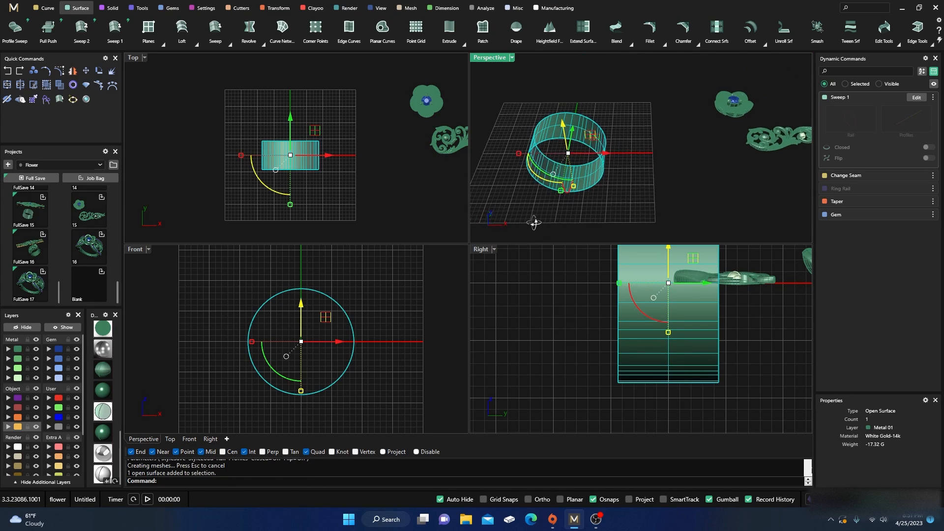
{"action": "left_click", "coordinate": [276, 8]}
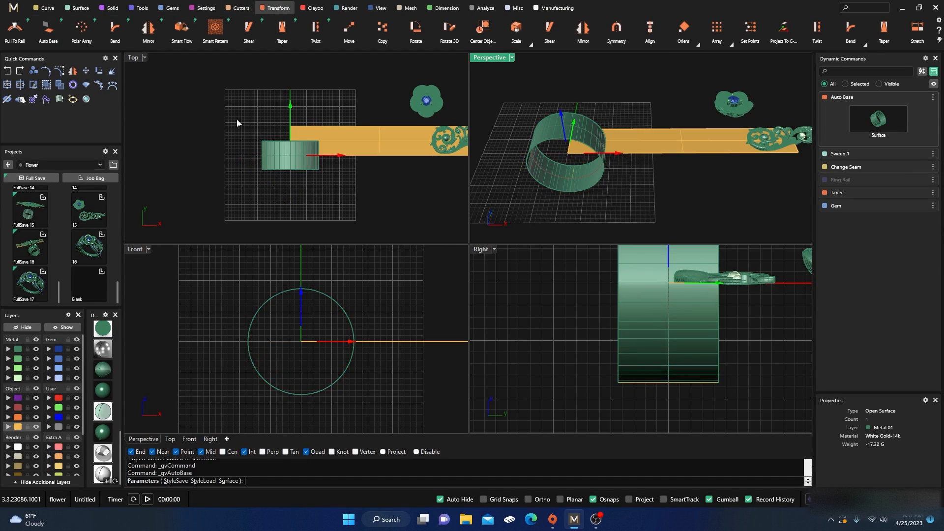
{"action": "key", "text": "Return"}
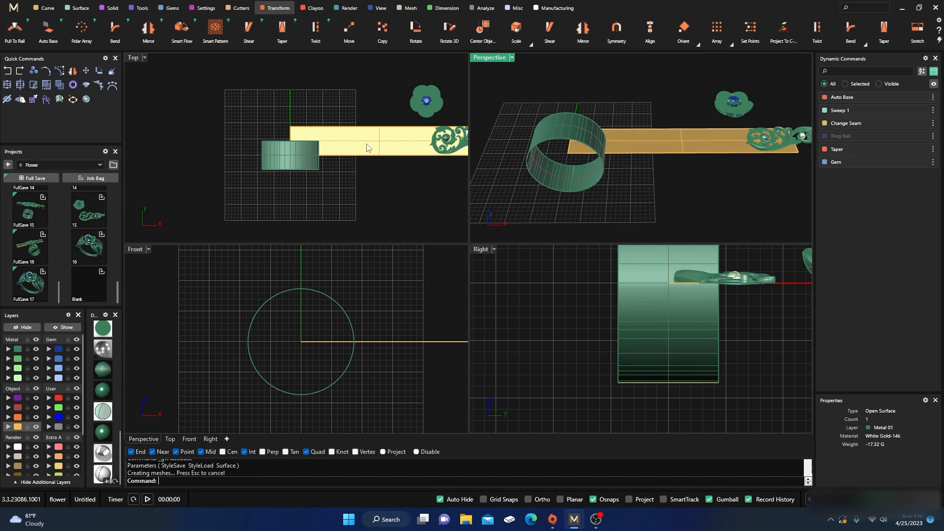
Center the flat base surface on all world axes and move it along positive Y, clear of the ring band.
{"action": "left_click", "coordinate": [368, 148]}
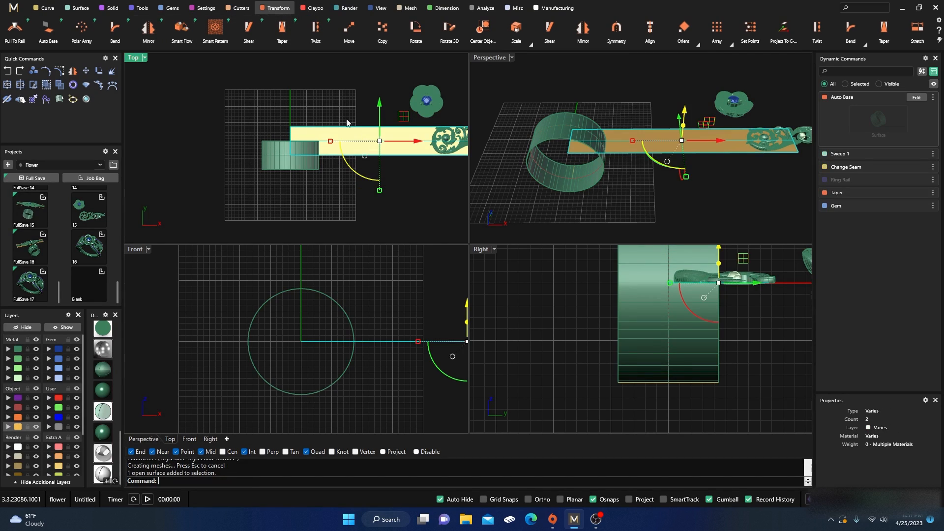
{"action": "left_click", "coordinate": [482, 29]}
{"action": "key", "text": "Return"}
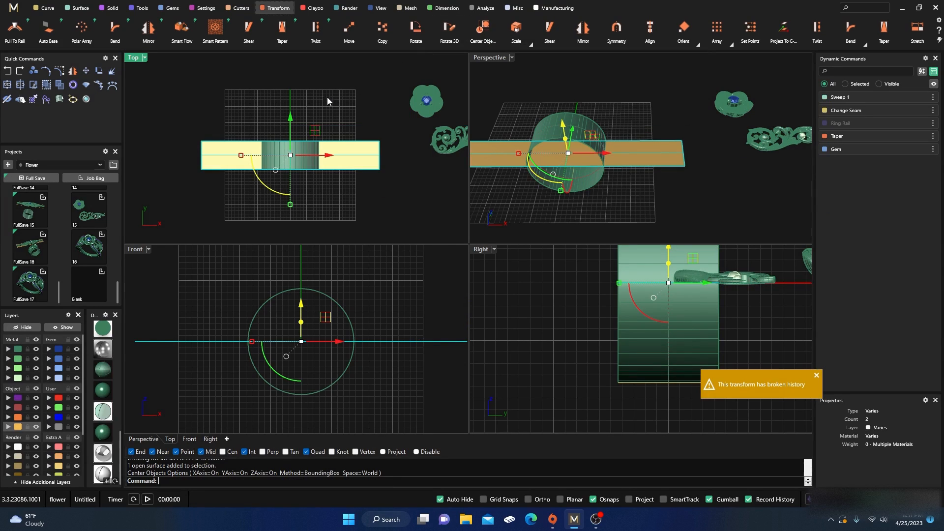
{"action": "left_click_drag", "start_coordinate": [289, 120], "coordinate": [303, 58]}
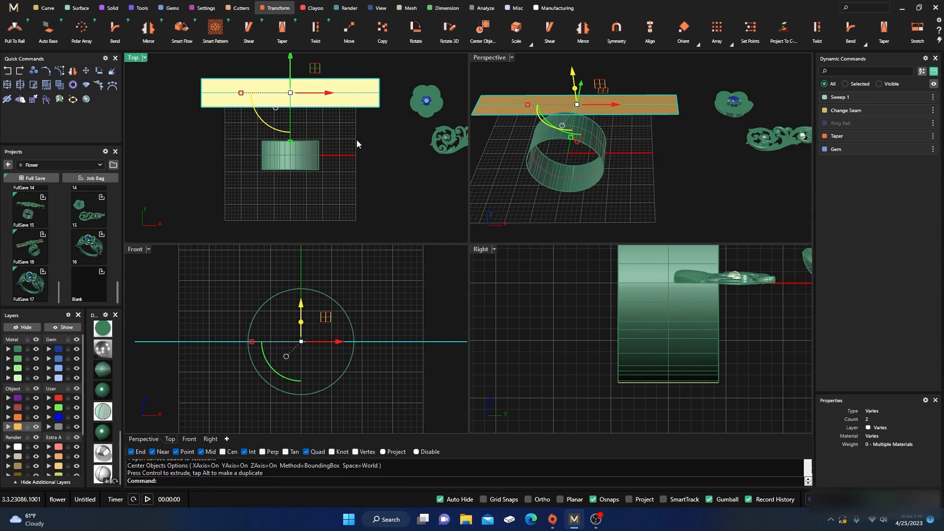
{"action": "scroll", "coordinate": [350, 181], "scroll_direction": "down", "scroll_amount": 2}
{"action": "right_click_drag", "start_coordinate": [351, 182], "coordinate": [370, 191]}
{"action": "left_click", "coordinate": [359, 195]}
Assign the flat base surface to the Prop layer.
{"action": "left_click", "coordinate": [294, 140]}
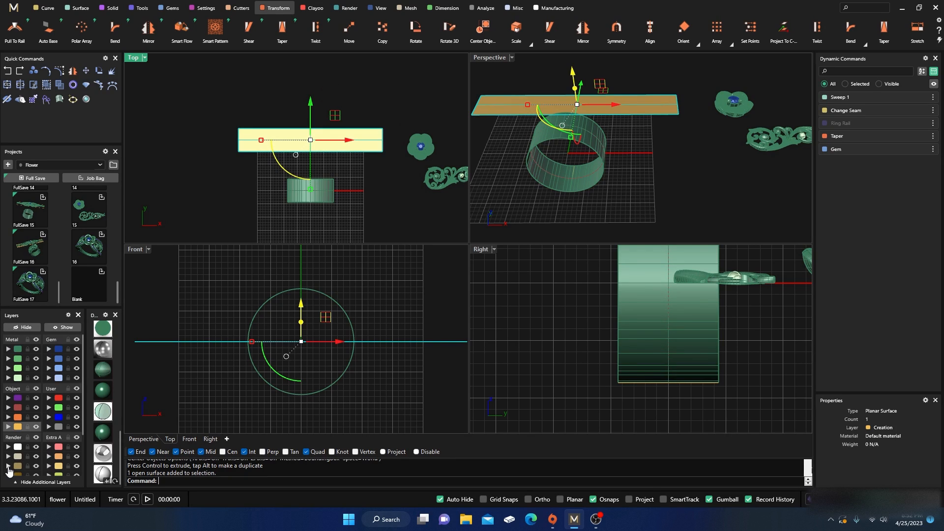
{"action": "left_click", "coordinate": [6, 467]}
{"action": "left_click", "coordinate": [224, 200]}
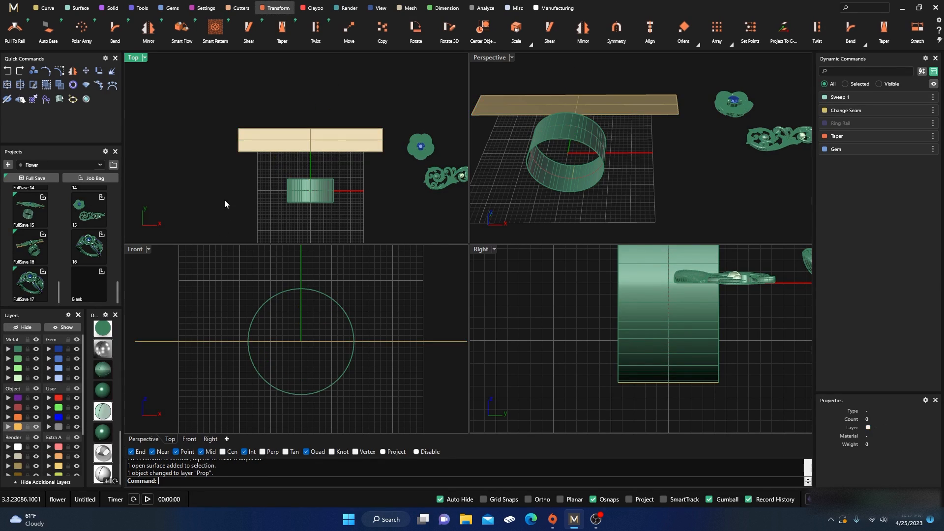
Duplicate all four edges of the flat base surface as curves on the current layer and hide the Prop layer.
{"action": "left_click", "coordinate": [292, 142]}
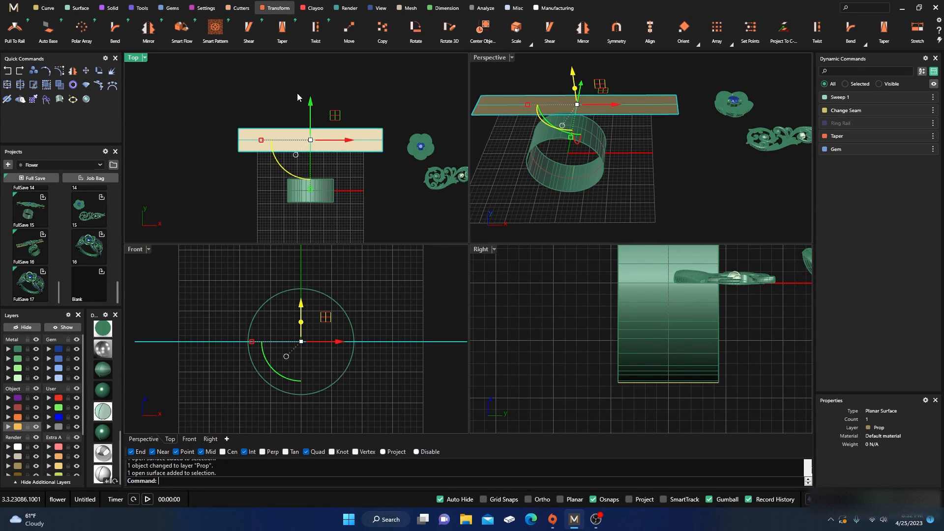
{"action": "left_click", "coordinate": [49, 8]}
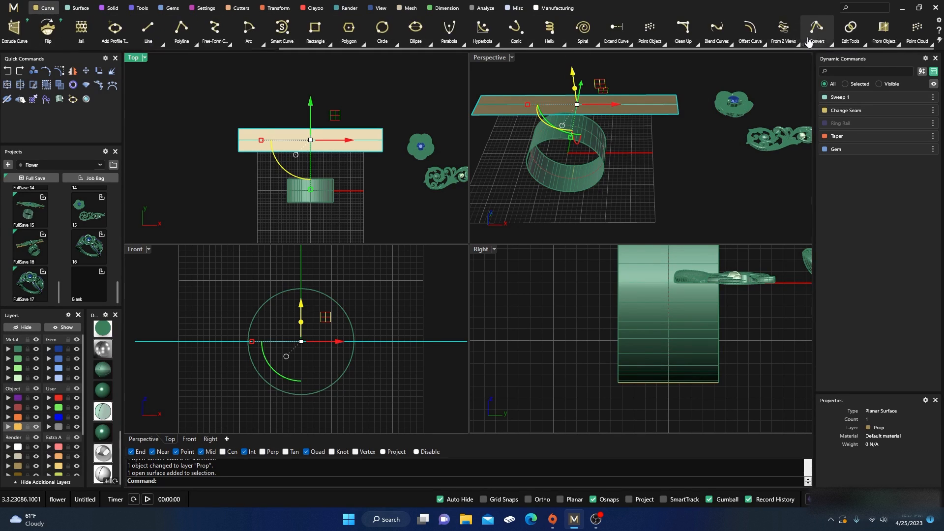
{"action": "left_click", "coordinate": [895, 43]}
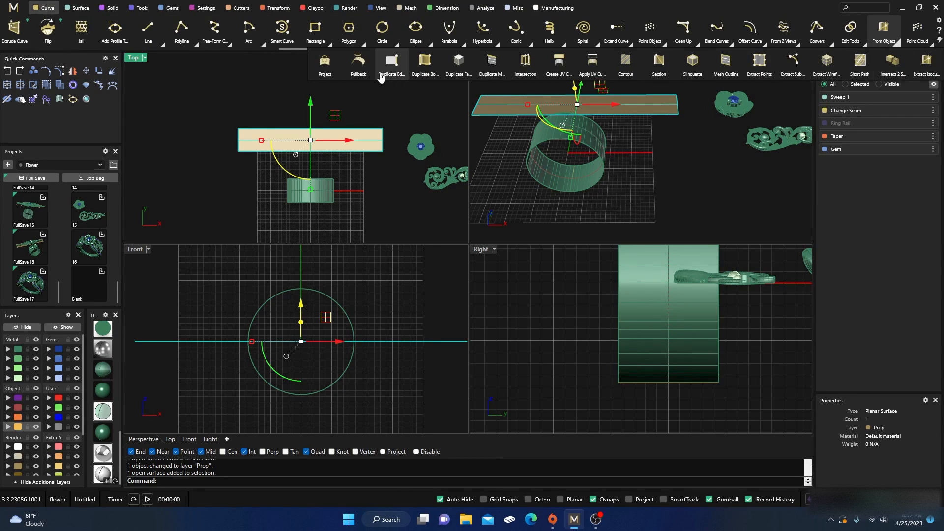
{"action": "left_click", "coordinate": [392, 61]}
{"action": "scroll", "coordinate": [249, 150], "scroll_direction": "up", "scroll_amount": 2}
{"action": "left_click", "coordinate": [255, 118]}
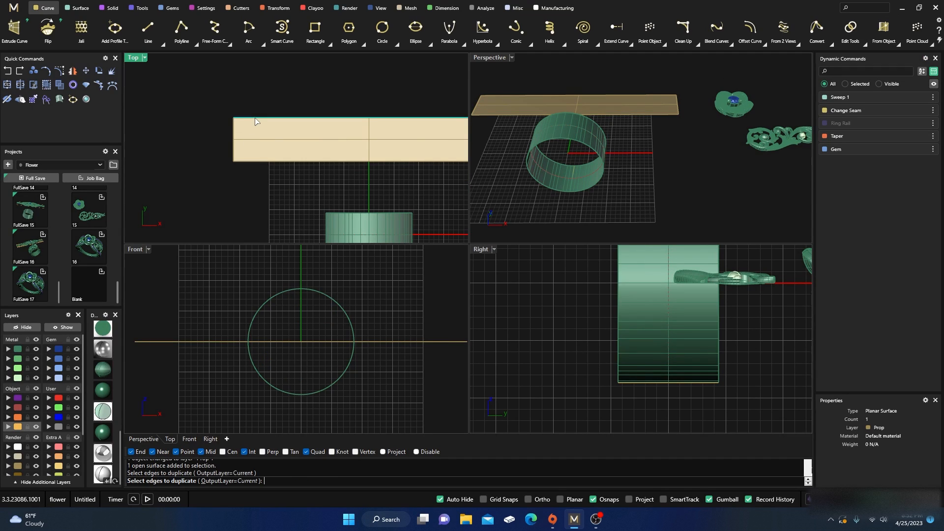
{"action": "left_click", "coordinate": [233, 139]}
{"action": "left_click", "coordinate": [253, 161]}
{"action": "scroll", "coordinate": [182, 175], "scroll_direction": "down", "scroll_amount": 3}
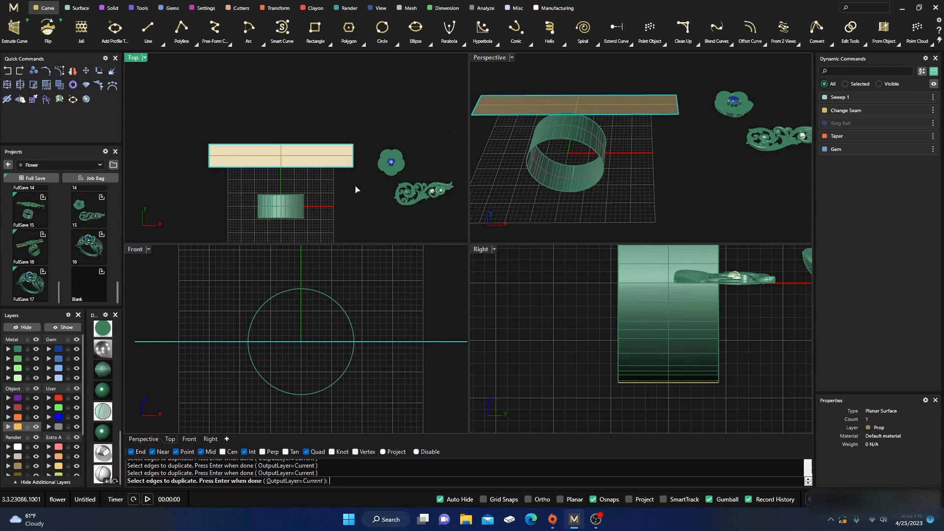
{"action": "key", "text": "Return"}
{"action": "left_click", "coordinate": [36, 469]}
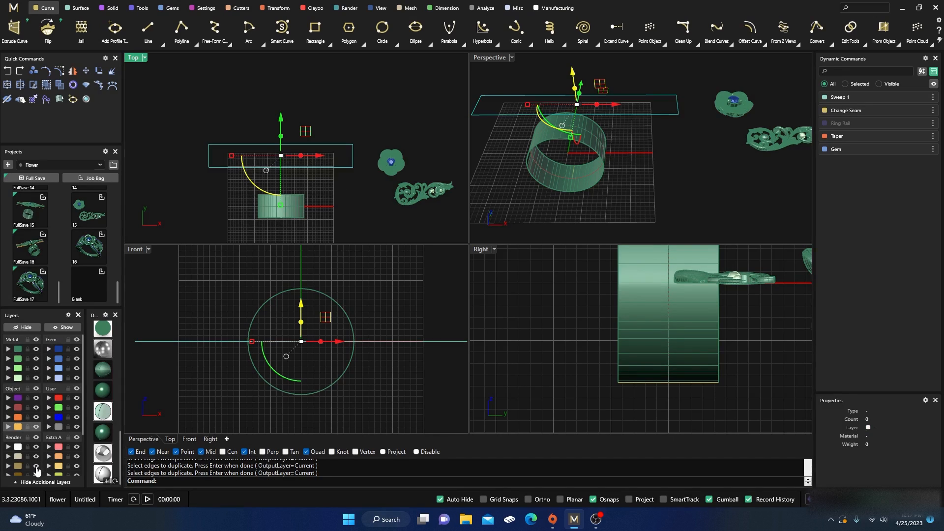
{"action": "left_click", "coordinate": [230, 99]}
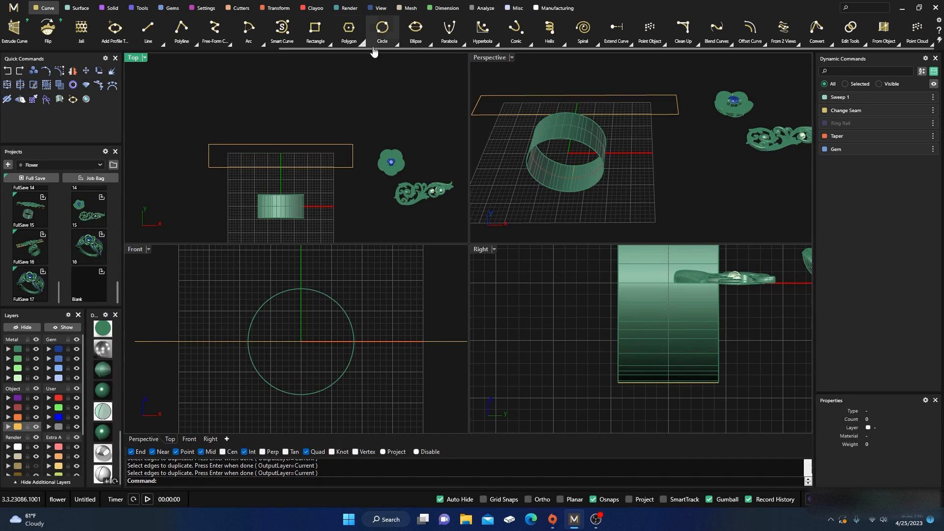
Draw a line across the flat rectangle's width between the midpoints of its two long edges.
{"action": "left_click", "coordinate": [148, 28]}
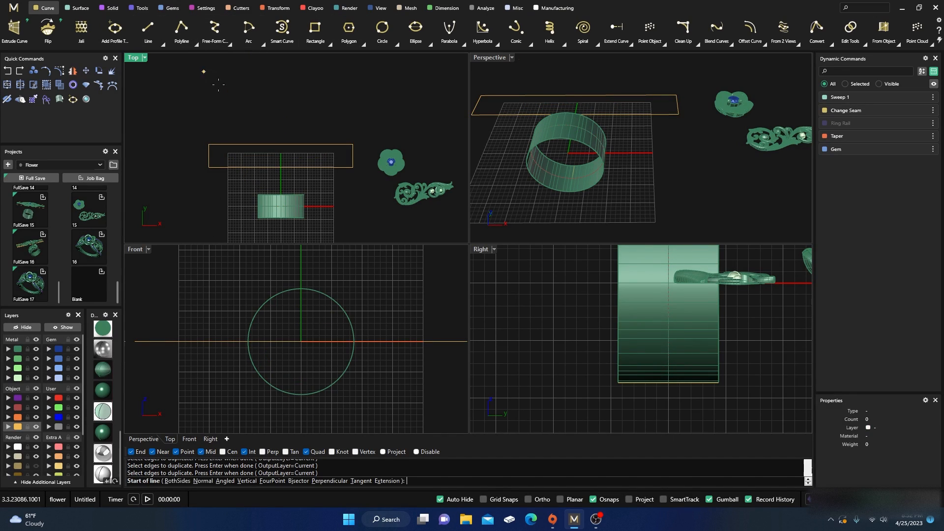
{"action": "left_click", "coordinate": [281, 144]}
{"action": "left_click", "coordinate": [281, 167]}
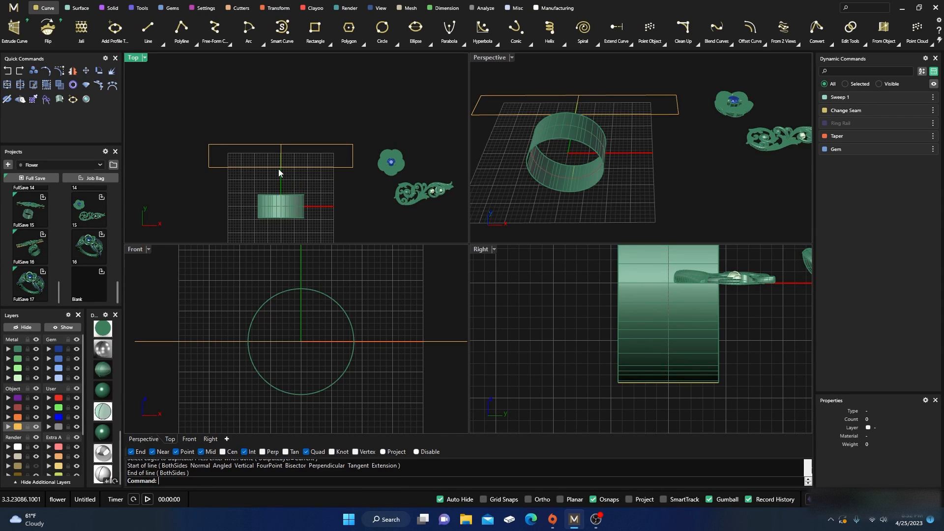
{"action": "scroll", "coordinate": [280, 169], "scroll_direction": "up", "scroll_amount": 4}
{"action": "left_click", "coordinate": [284, 156]}
{"action": "left_click", "coordinate": [308, 77]}
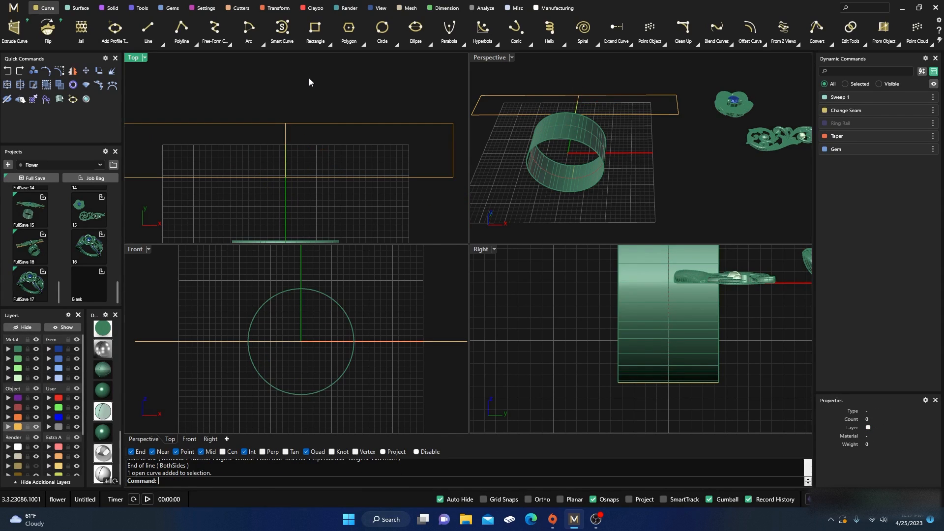
Check the rectangle's edge curves and center line in the Top view by selecting them together.
{"action": "scroll", "coordinate": [318, 157], "scroll_direction": "down", "scroll_amount": 4}
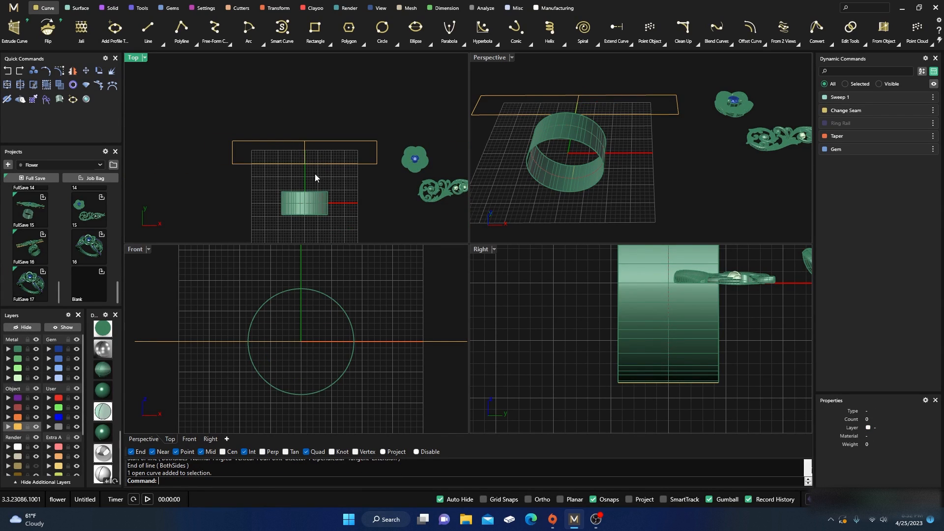
{"action": "left_click_drag", "start_coordinate": [295, 160], "coordinate": [188, 206]}
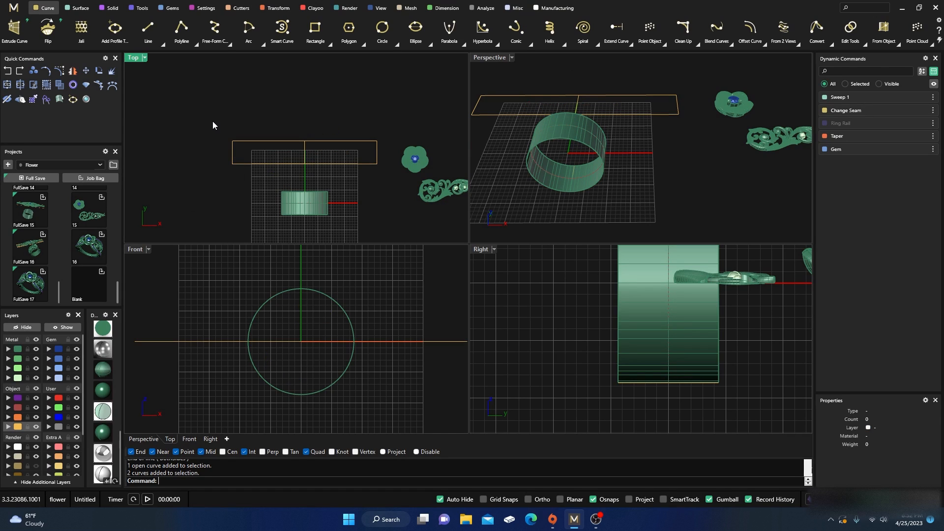
{"action": "left_click_drag", "start_coordinate": [213, 121], "coordinate": [383, 181]}
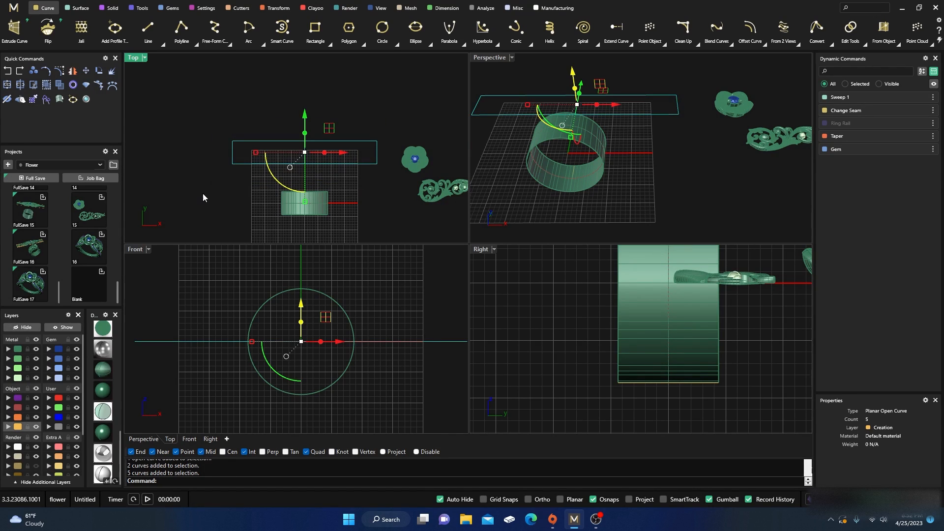
{"action": "left_click", "coordinate": [241, 175]}
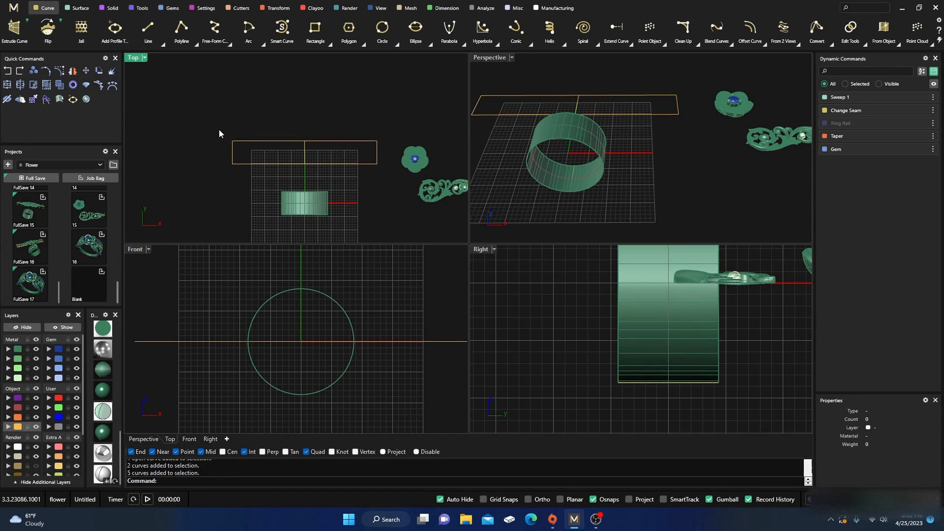
{"action": "left_click_drag", "start_coordinate": [220, 128], "coordinate": [246, 144]}
{"action": "scroll", "coordinate": [324, 182], "scroll_direction": "down", "scroll_amount": 1}
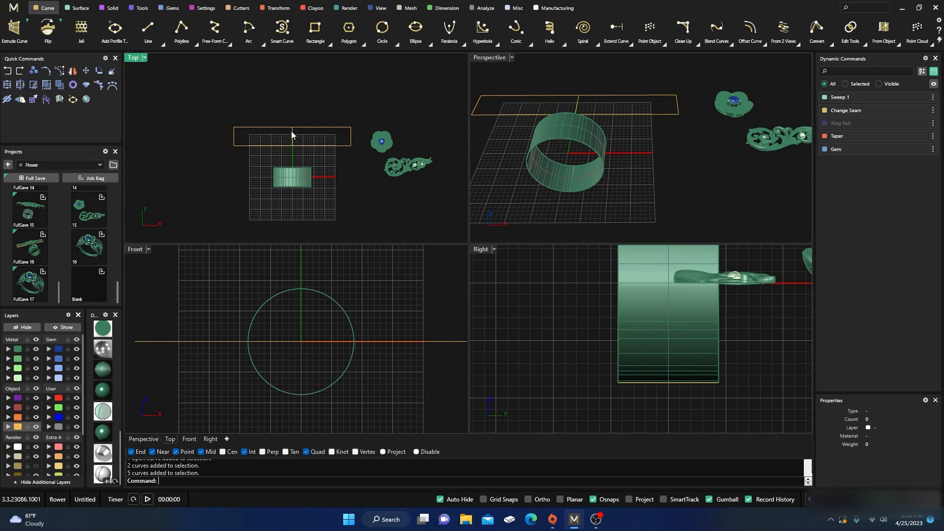
Move the flower and its center gem onto the midpoint of the flat rectangle's center line in the Top view.
{"action": "scroll", "coordinate": [297, 143], "scroll_direction": "up", "scroll_amount": 1}
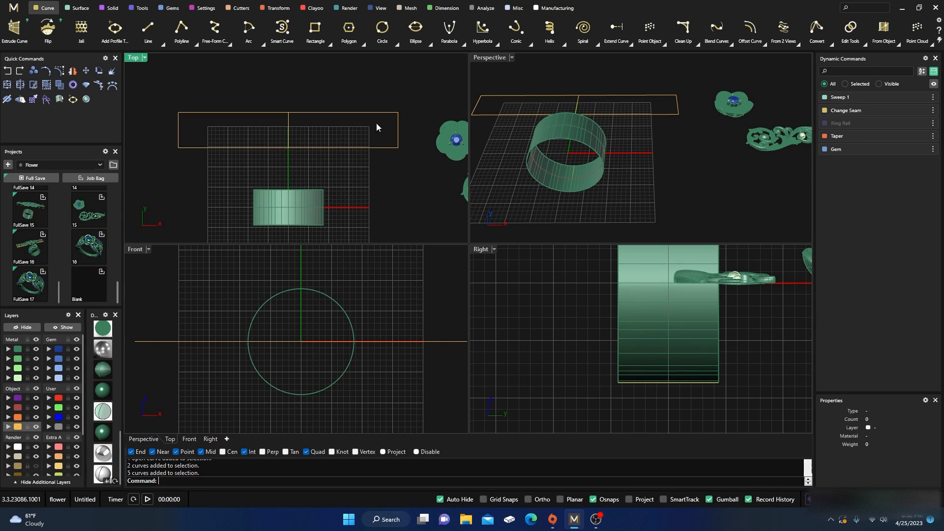
{"action": "right_click_drag", "start_coordinate": [435, 192], "coordinate": [412, 179]}
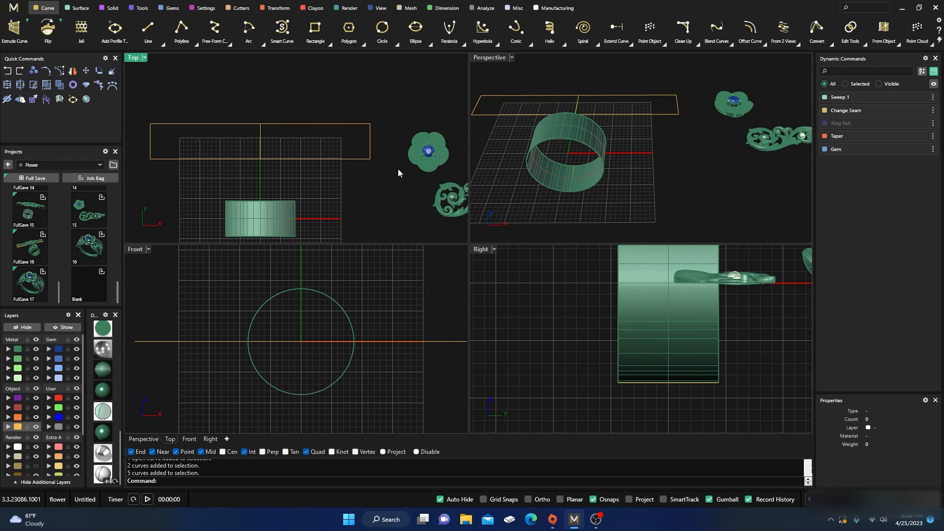
{"action": "scroll", "coordinate": [397, 170], "scroll_direction": "up", "scroll_amount": 1}
{"action": "scroll", "coordinate": [391, 163], "scroll_direction": "down", "scroll_amount": 3}
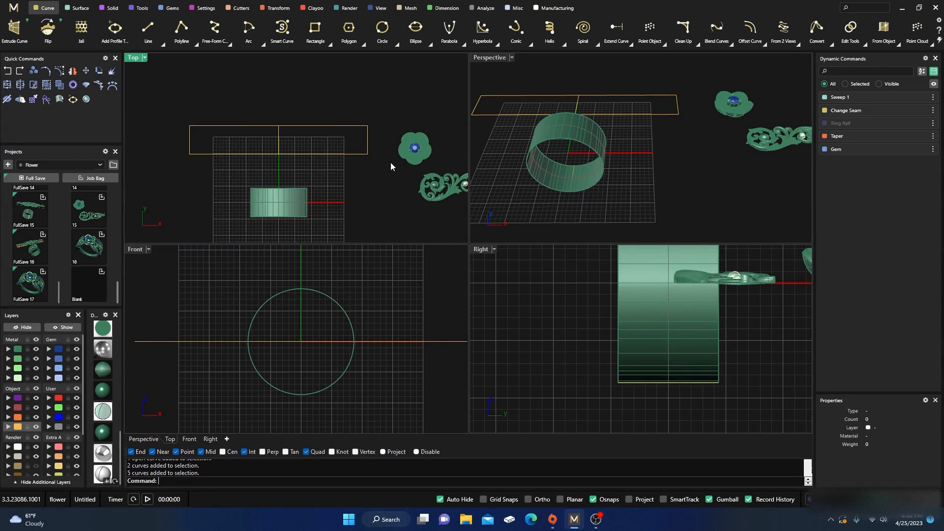
{"action": "left_click_drag", "start_coordinate": [406, 134], "coordinate": [406, 134]}
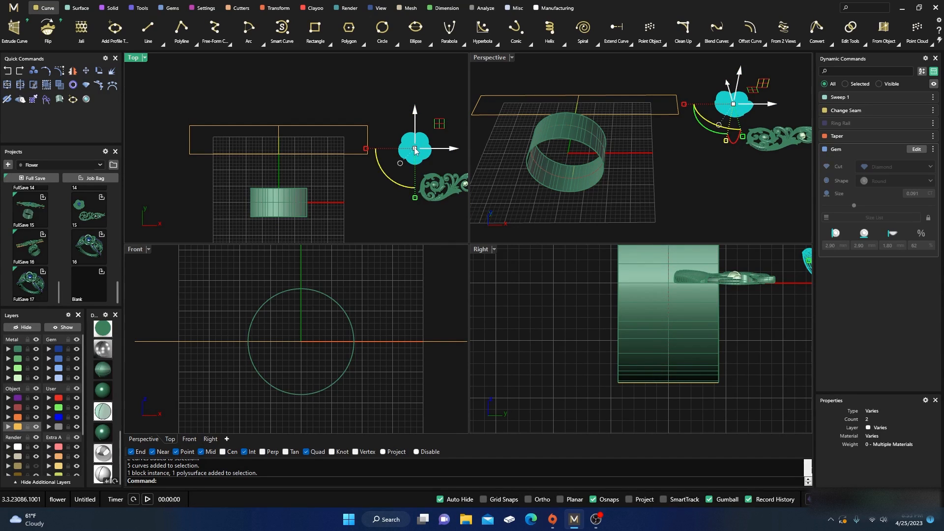
{"action": "left_click_drag", "start_coordinate": [415, 149], "coordinate": [280, 140]}
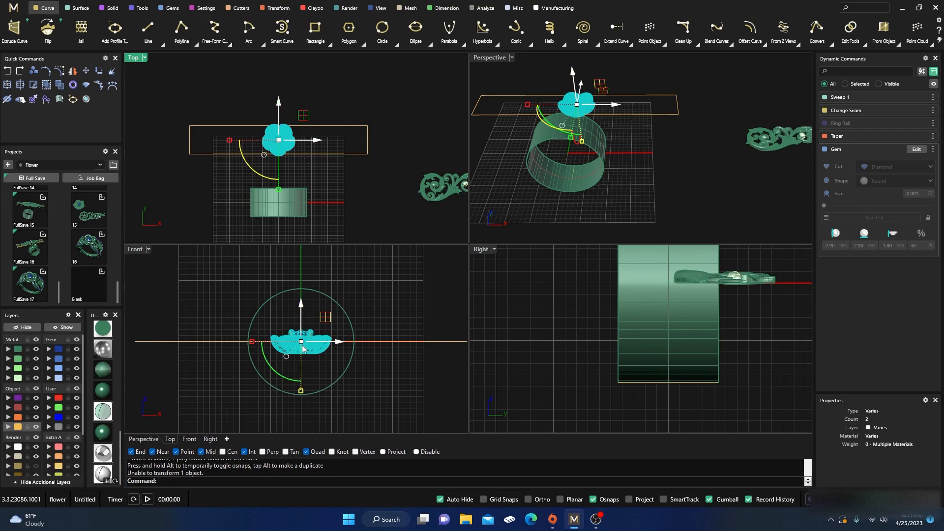
Raise the flower and gem in the Front view until the flower's base rests on the flat rectangle's plane.
{"action": "scroll", "coordinate": [302, 348], "scroll_direction": "up", "scroll_amount": 3}
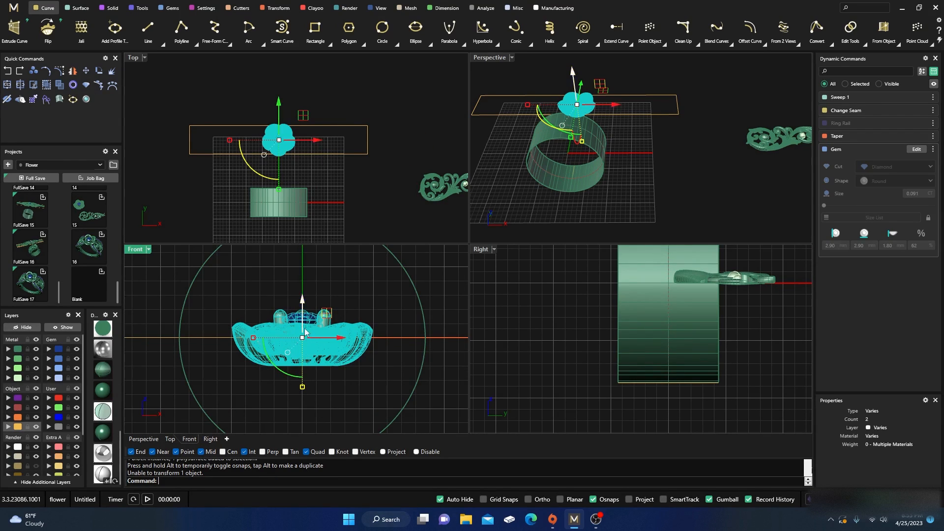
{"action": "left_click_drag", "start_coordinate": [303, 302], "coordinate": [304, 273]}
{"action": "left_click", "coordinate": [331, 274]}
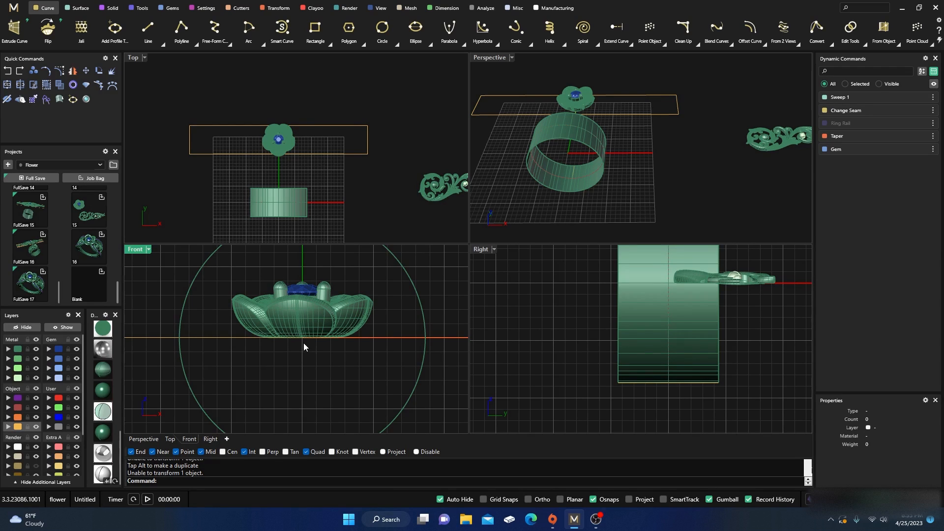
{"action": "scroll", "coordinate": [304, 346], "scroll_direction": "up", "scroll_amount": 5}
{"action": "scroll", "coordinate": [300, 335], "scroll_direction": "down", "scroll_amount": 5}
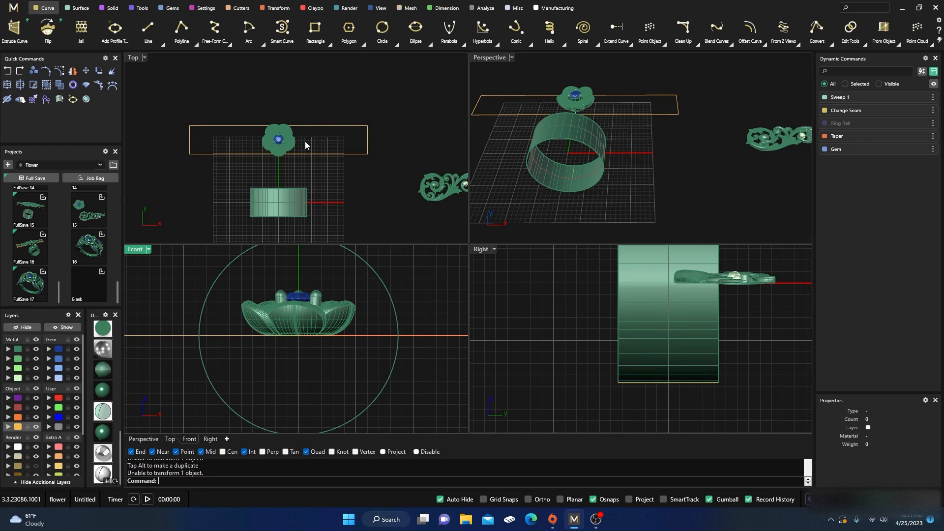
Examine the placed flower against the rectangle and the separate scroll ornament in the Top view.
{"action": "right_click_drag", "start_coordinate": [304, 172], "coordinate": [320, 179]}
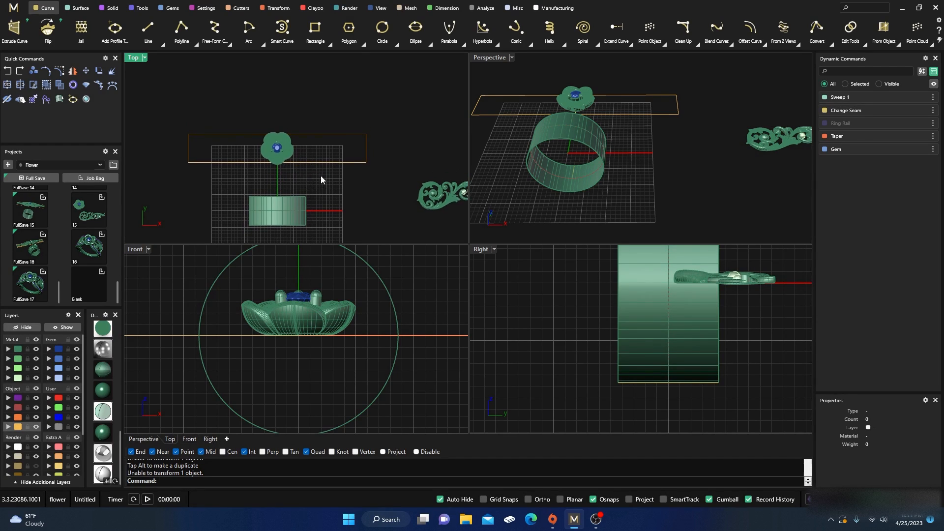
{"action": "right_click_drag", "start_coordinate": [429, 202], "coordinate": [385, 198]}
{"action": "scroll", "coordinate": [290, 163], "scroll_direction": "up", "scroll_amount": 8}
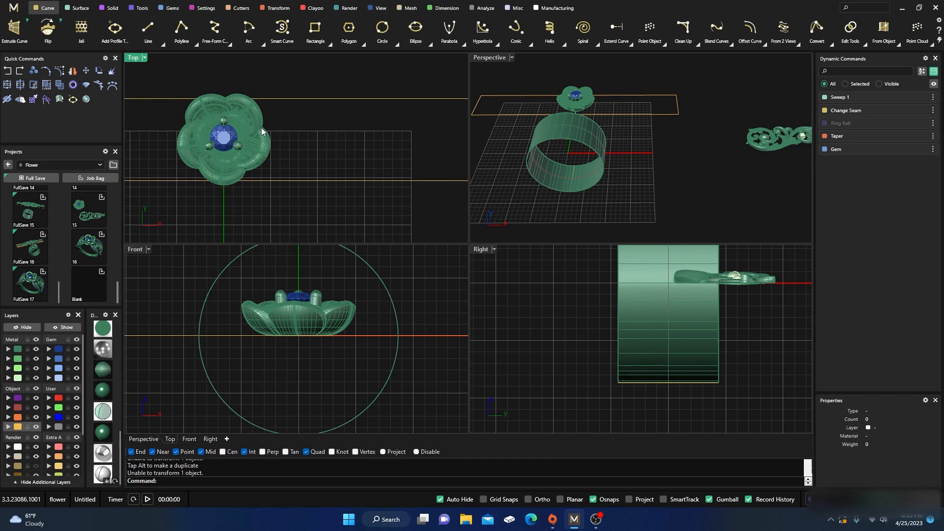
{"action": "scroll", "coordinate": [262, 132], "scroll_direction": "down", "scroll_amount": 5}
{"action": "scroll", "coordinate": [340, 149], "scroll_direction": "up", "scroll_amount": 6}
{"action": "scroll", "coordinate": [340, 149], "scroll_direction": "up", "scroll_amount": 4}
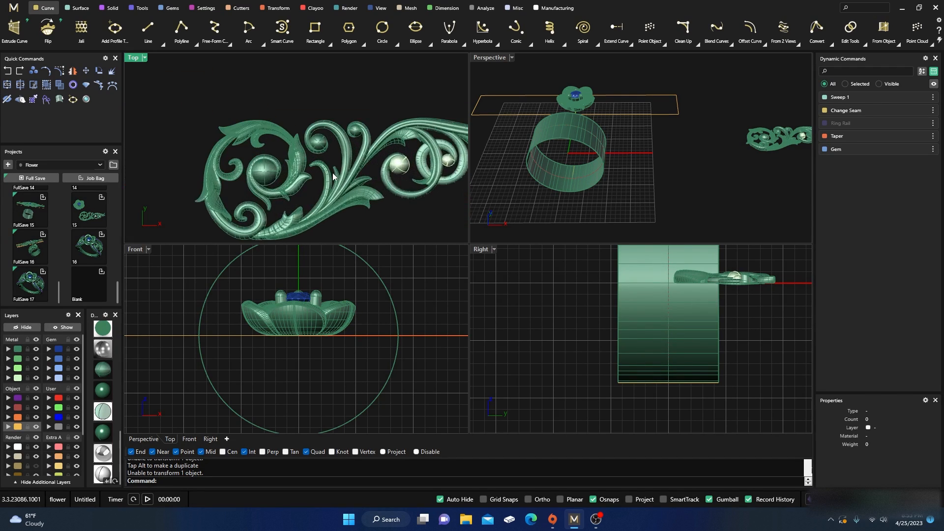
{"action": "scroll", "coordinate": [333, 177], "scroll_direction": "down", "scroll_amount": 2}
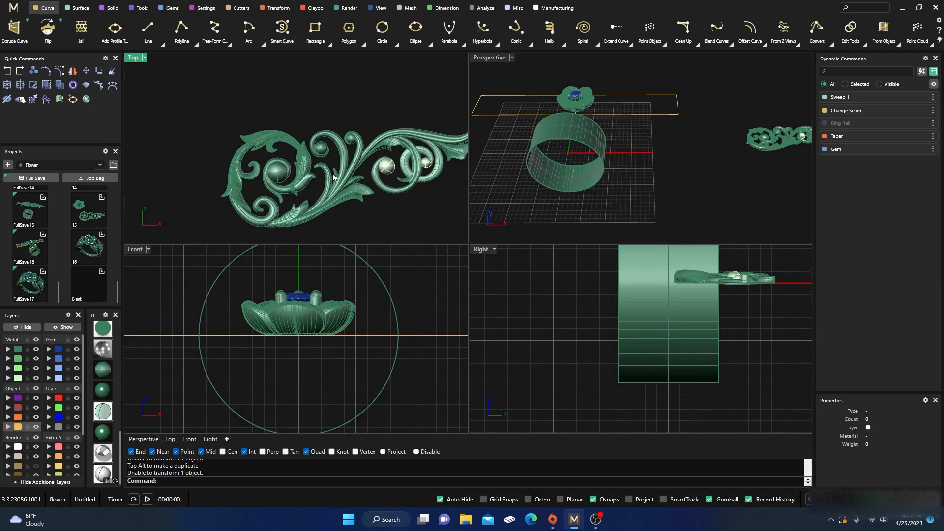
Switch all viewports to a smooth display without curves and inspect the scroll ornament, checking its metal pieces as one selection.
{"action": "left_click", "coordinate": [101, 393]}
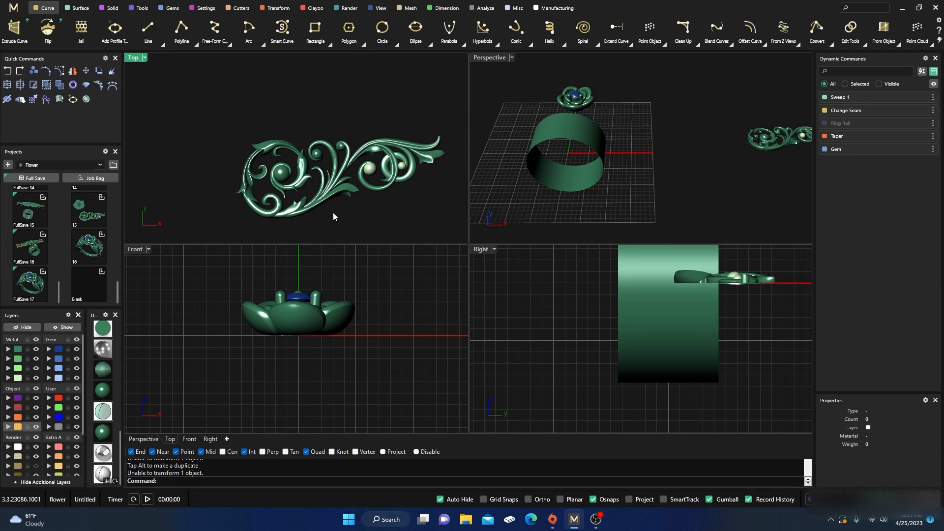
{"action": "scroll", "coordinate": [336, 217], "scroll_direction": "up", "scroll_amount": 2}
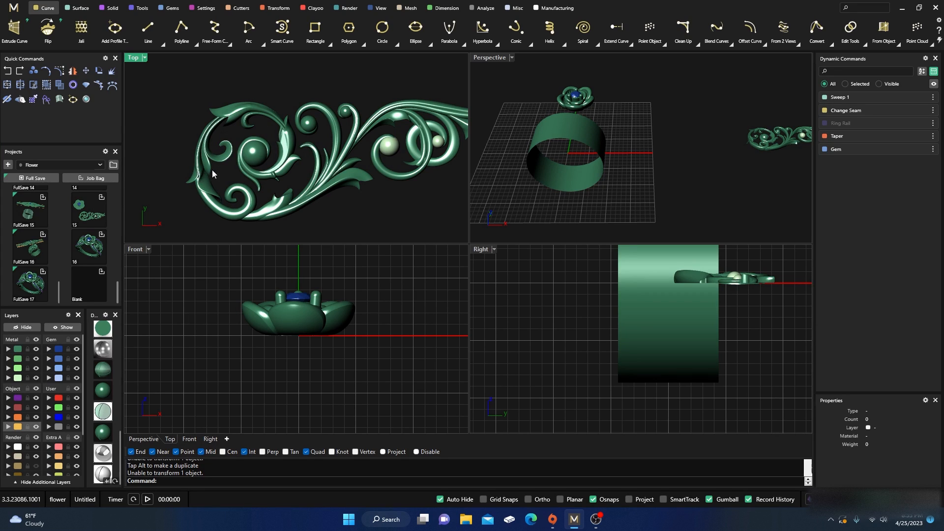
{"action": "left_click", "coordinate": [211, 192]}
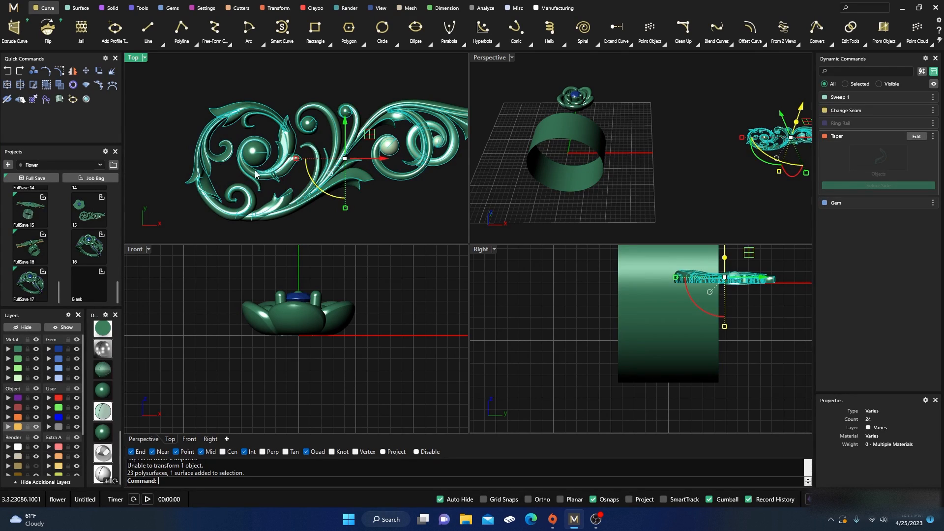
{"action": "left_click", "coordinate": [314, 81]}
{"action": "scroll", "coordinate": [345, 172], "scroll_direction": "down", "scroll_amount": 4}
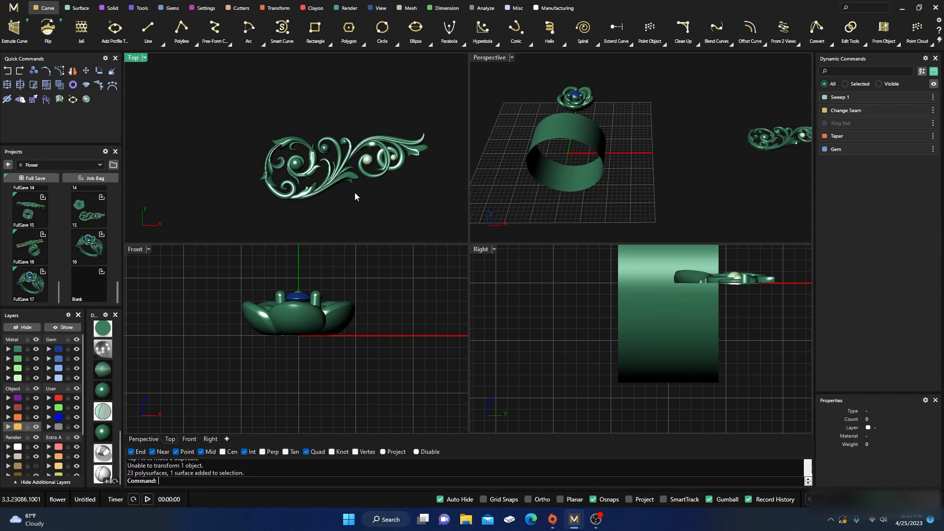
{"action": "scroll", "coordinate": [295, 148], "scroll_direction": "down", "scroll_amount": 3}
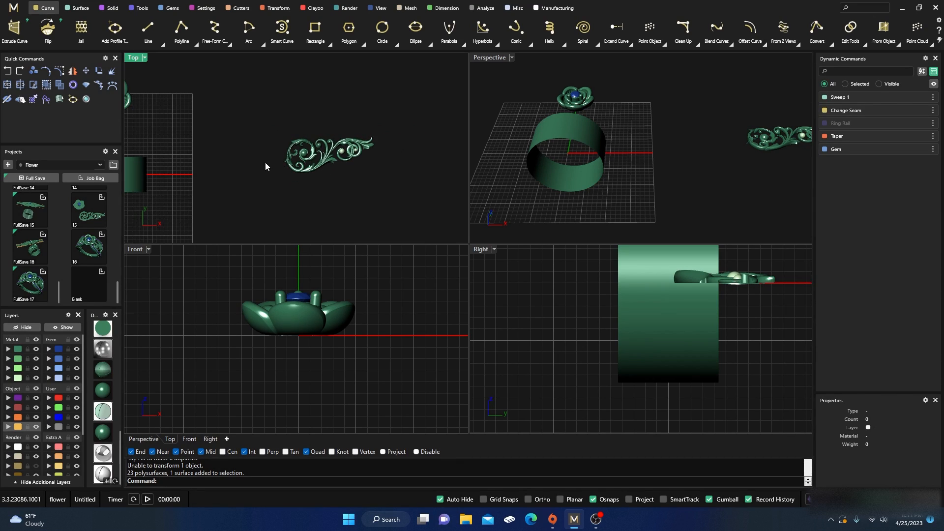
{"action": "right_click_drag", "start_coordinate": [268, 164], "coordinate": [379, 173]}
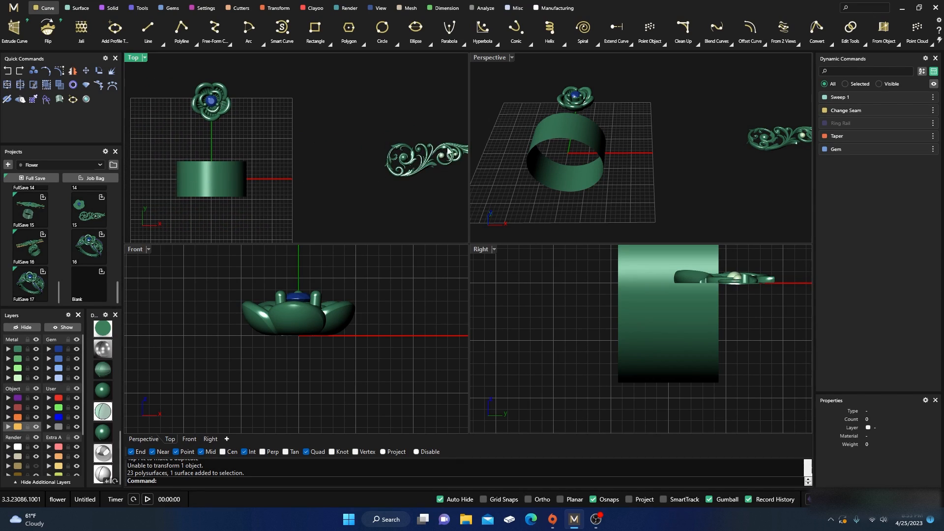
{"action": "right_click_drag", "start_coordinate": [328, 176], "coordinate": [352, 196]}
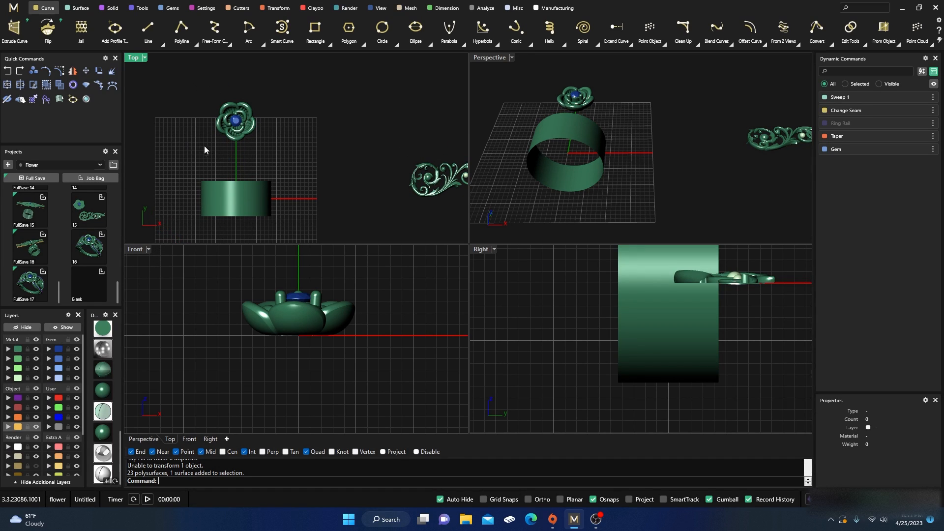
{"action": "right_click_drag", "start_coordinate": [205, 146], "coordinate": [279, 167]}
Restore the curves' display in the Top view and draw a line from the flower to the midpoint of the rectangle's right short edge.
{"action": "left_click", "coordinate": [104, 370]}
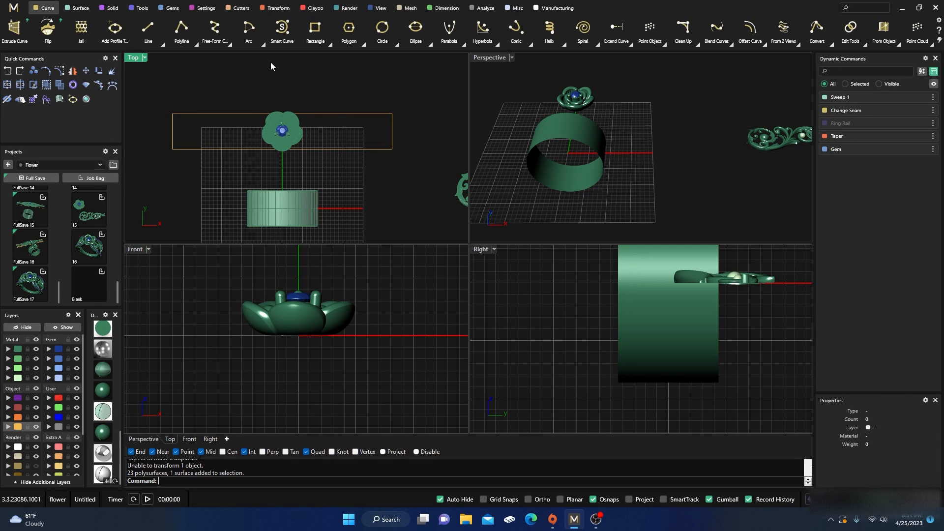
{"action": "left_click", "coordinate": [148, 28]}
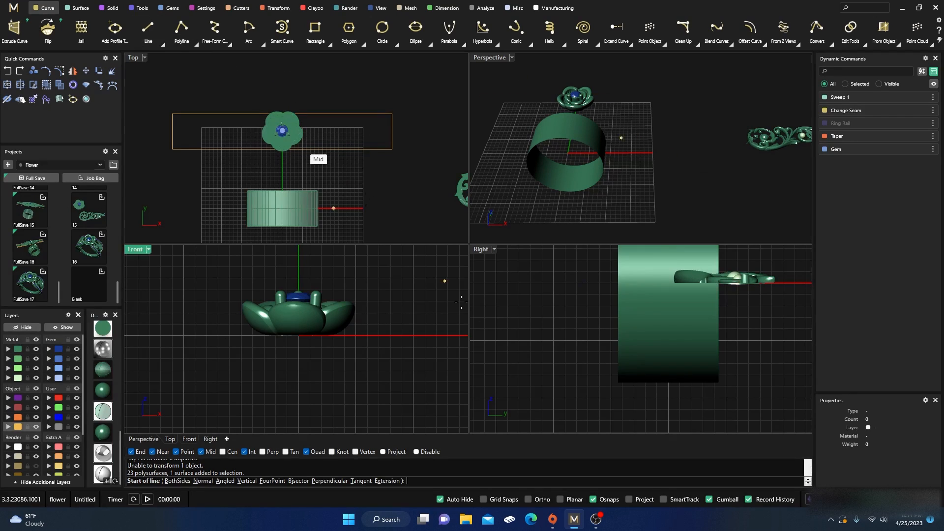
{"action": "left_click", "coordinate": [593, 500]}
{"action": "scroll", "coordinate": [354, 186], "scroll_direction": "up", "scroll_amount": 4}
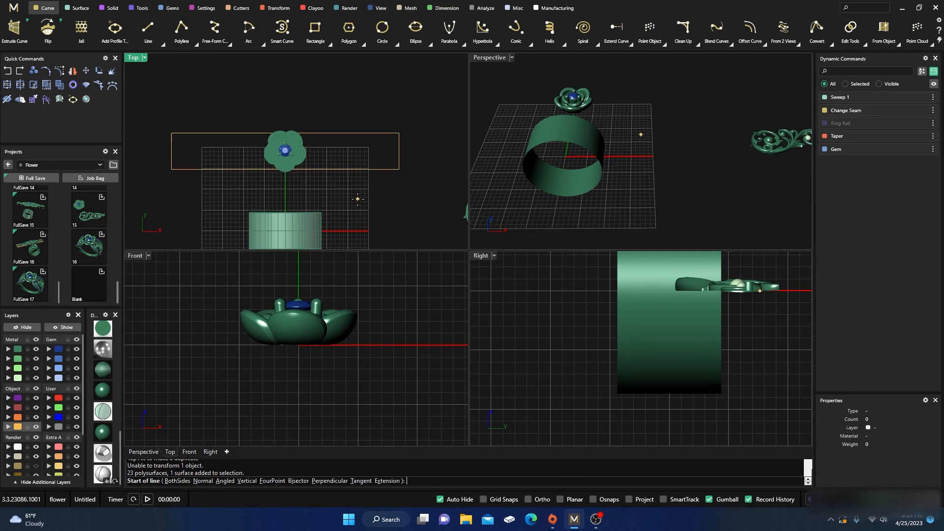
{"action": "scroll", "coordinate": [302, 142], "scroll_direction": "up", "scroll_amount": 3}
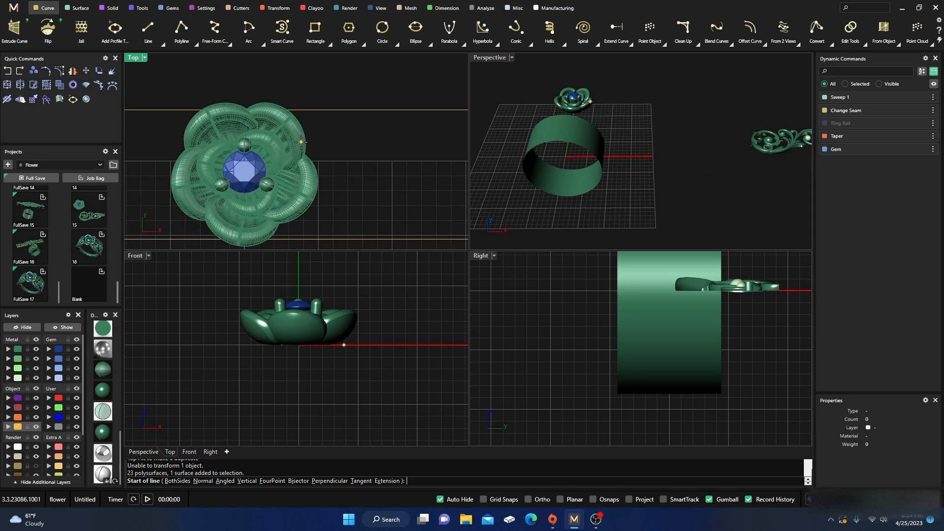
{"action": "left_click", "coordinate": [266, 142]}
{"action": "scroll", "coordinate": [266, 144], "scroll_direction": "down", "scroll_amount": 3}
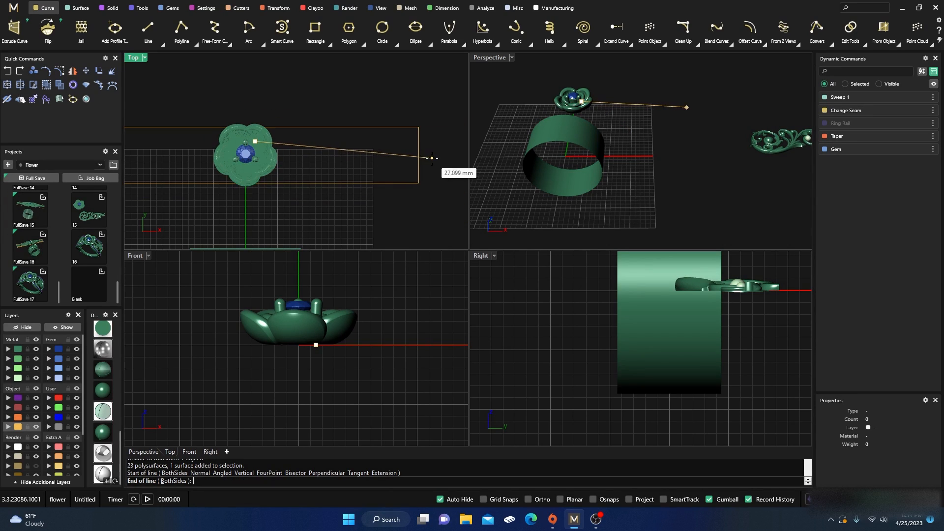
{"action": "left_click", "coordinate": [595, 499]}
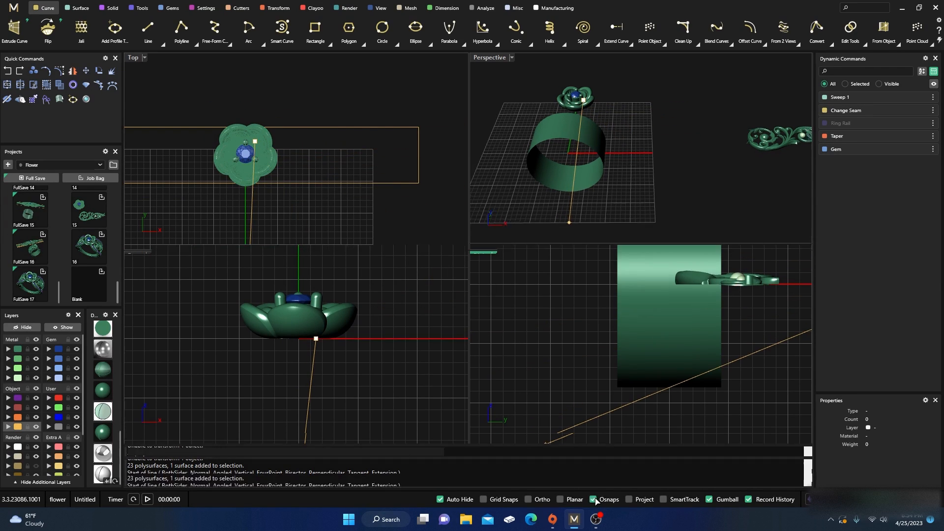
{"action": "left_click", "coordinate": [412, 151]}
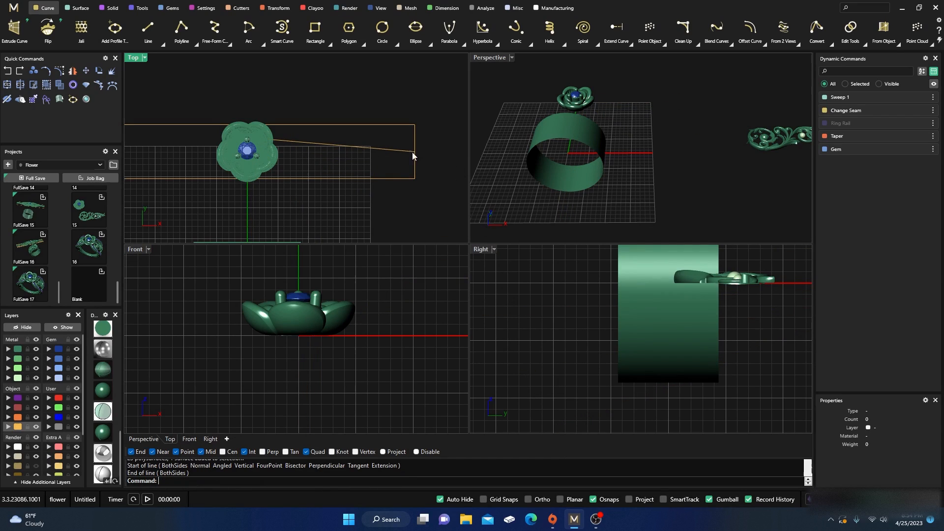
Rebuild the new line with a point count of 5 and degree 4, deleting the input.
{"action": "left_click", "coordinate": [328, 144]}
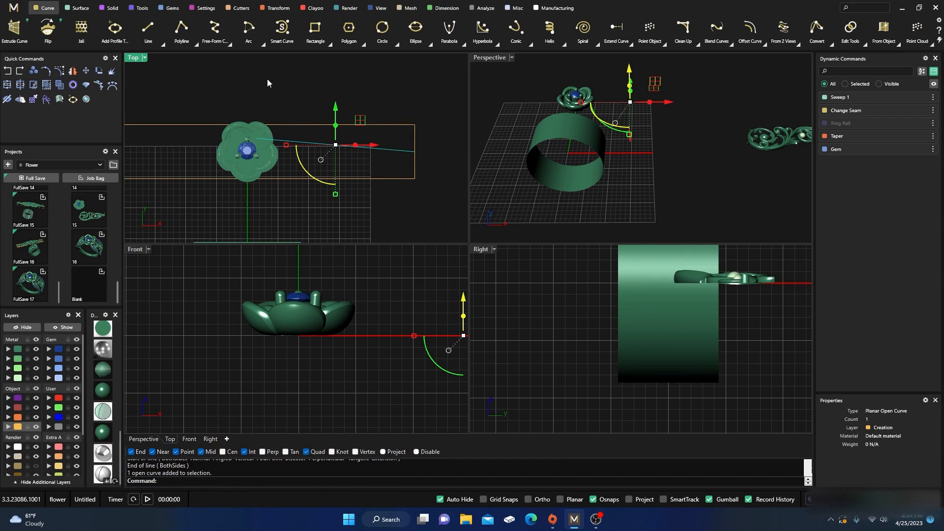
{"action": "type", "text": "Rebuild"}
{"action": "key", "text": "Return"}
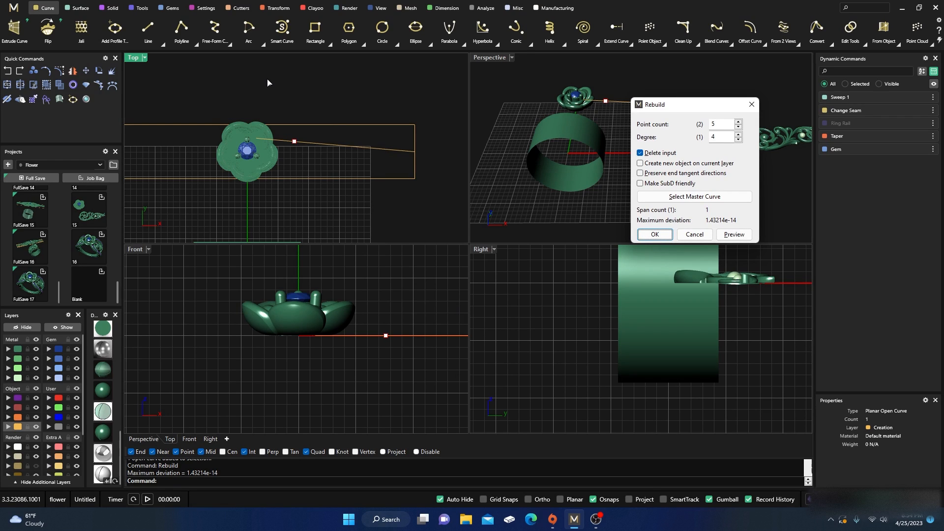
{"action": "left_click", "coordinate": [652, 236]}
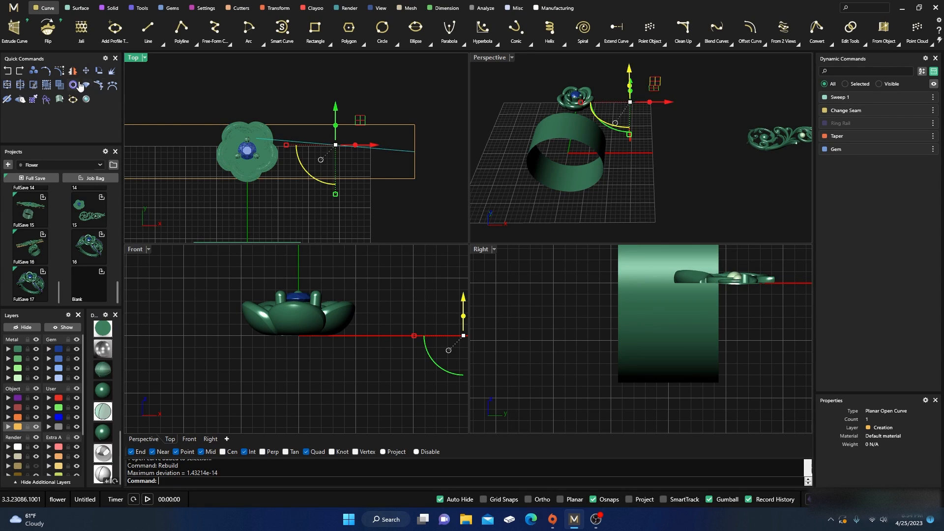
Show the rebuilt curve's control points and set the Top view to wireframe display.
{"action": "left_click", "coordinate": [59, 70]}
{"action": "scroll", "coordinate": [270, 147], "scroll_direction": "up", "scroll_amount": 3}
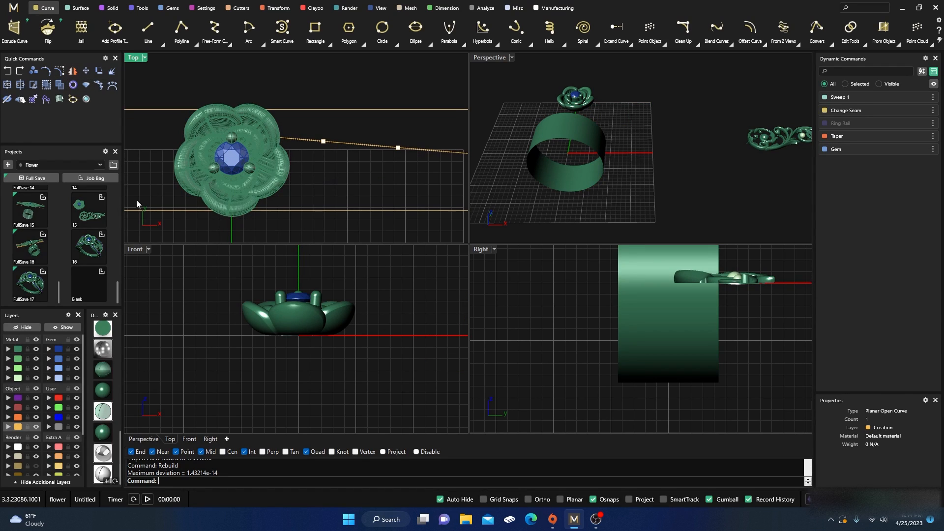
{"action": "scroll", "coordinate": [103, 373], "scroll_direction": "up", "scroll_amount": 5}
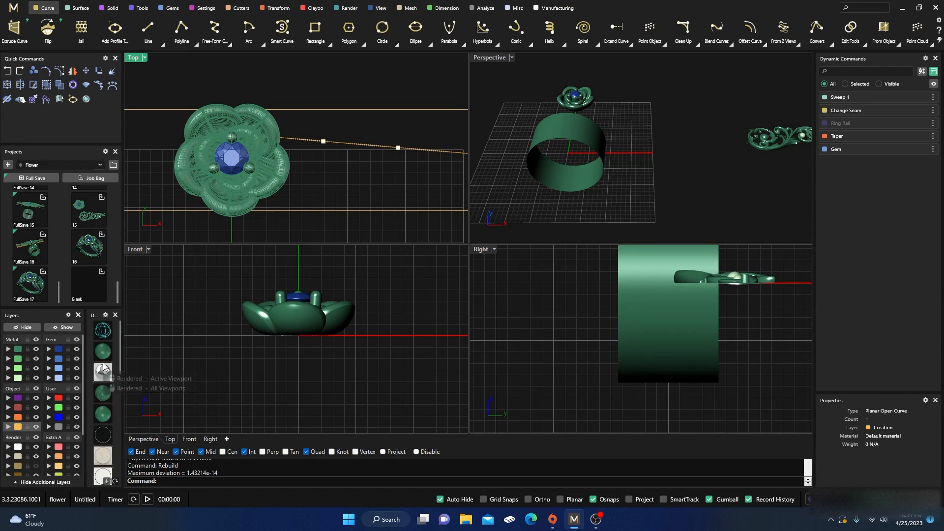
{"action": "left_click", "coordinate": [103, 332]}
{"action": "right_click_drag", "start_coordinate": [342, 189], "coordinate": [291, 217]}
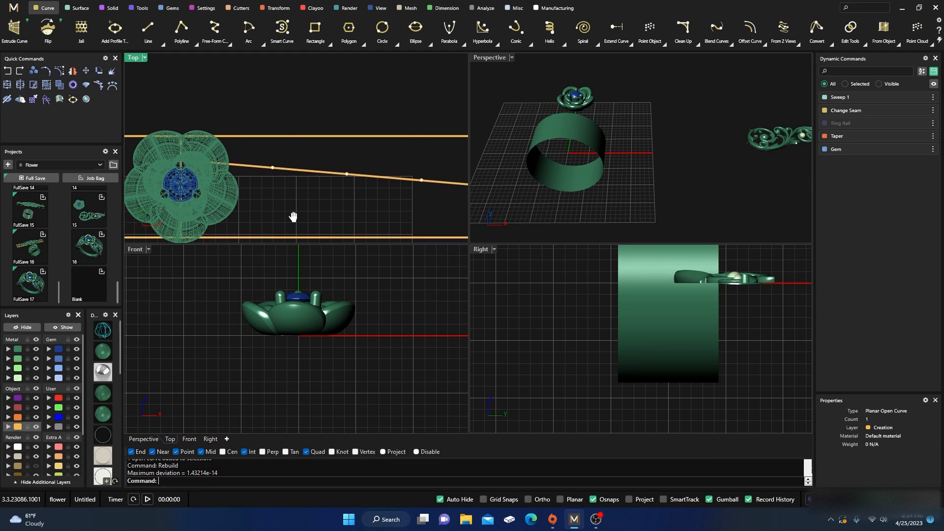
Bend the curve by moving its second control point above the rectangle's upper long edge and nudging the third one slightly outward.
{"action": "left_click", "coordinate": [271, 169]}
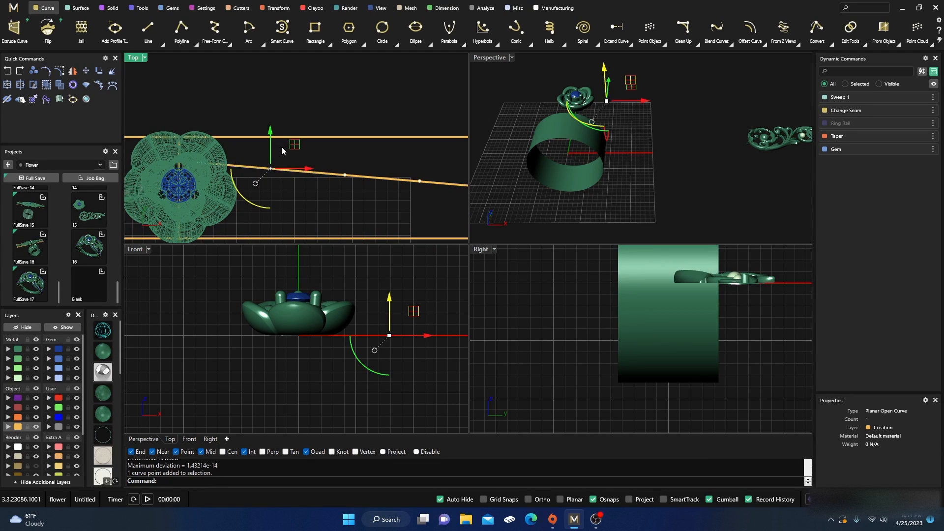
{"action": "left_click_drag", "start_coordinate": [295, 146], "coordinate": [276, 65]}
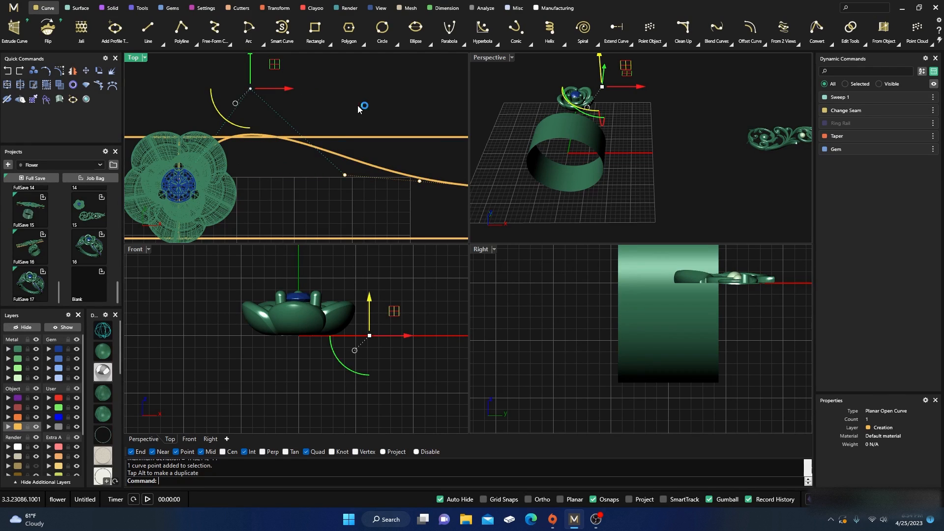
{"action": "right_click_drag", "start_coordinate": [361, 130], "coordinate": [290, 135]}
{"action": "left_click_drag", "start_coordinate": [263, 195], "coordinate": [306, 154]}
{"action": "left_click", "coordinate": [343, 99]}
{"action": "right_click_drag", "start_coordinate": [370, 176], "coordinate": [322, 150]}
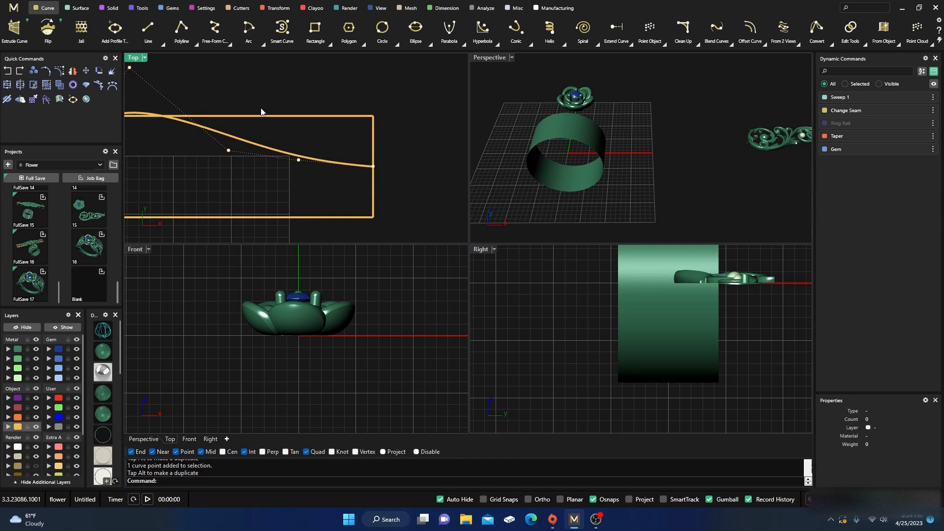
Draw a horizontal guide line from the curve's second-to-last control point outward past the rectangle's short edge.
{"action": "left_click", "coordinate": [148, 28]}
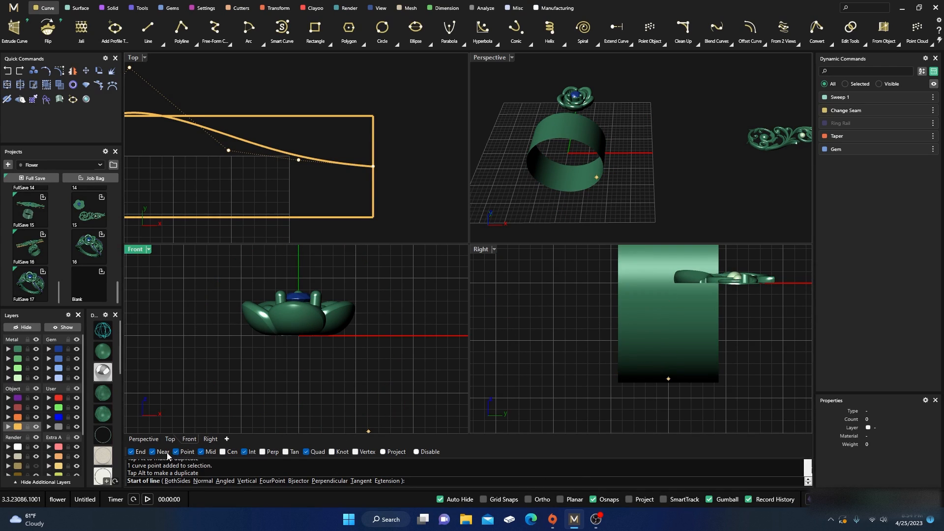
{"action": "left_click", "coordinate": [299, 160]}
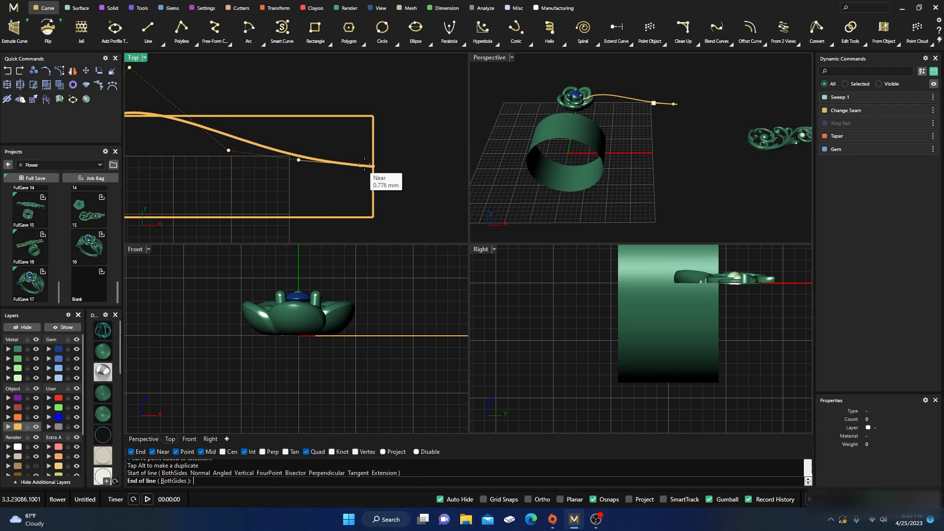
{"action": "left_click", "coordinate": [428, 160]}
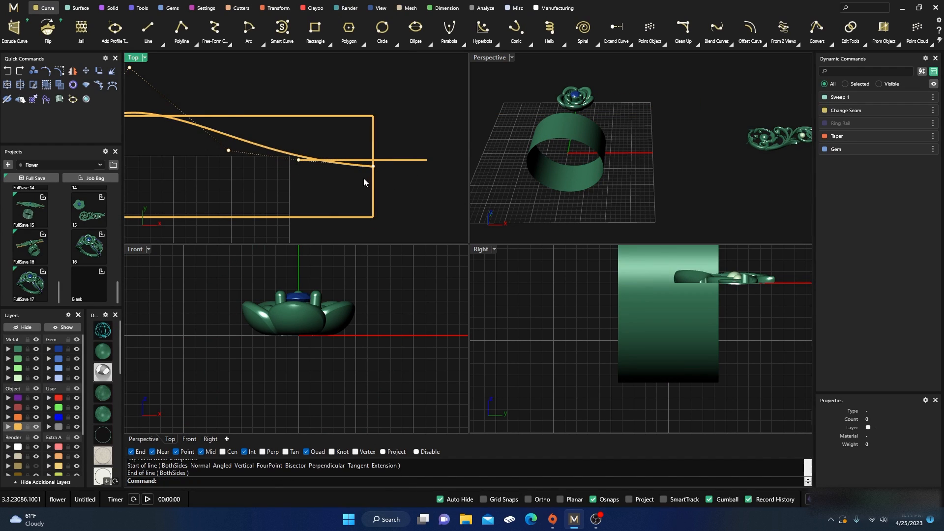
Move the curve's end control point along the rectangle's short edge onto the guide line and delete the guide line.
{"action": "scroll", "coordinate": [364, 179], "scroll_direction": "up", "scroll_amount": 2}
{"action": "left_click_drag", "start_coordinate": [395, 148], "coordinate": [394, 152]}
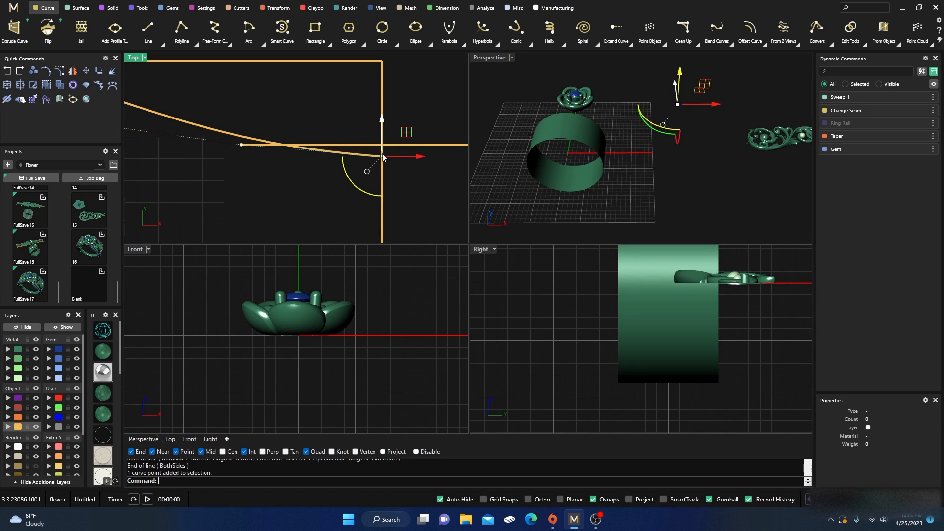
{"action": "left_click_drag", "start_coordinate": [381, 157], "coordinate": [381, 145]}
{"action": "left_click", "coordinate": [428, 160]}
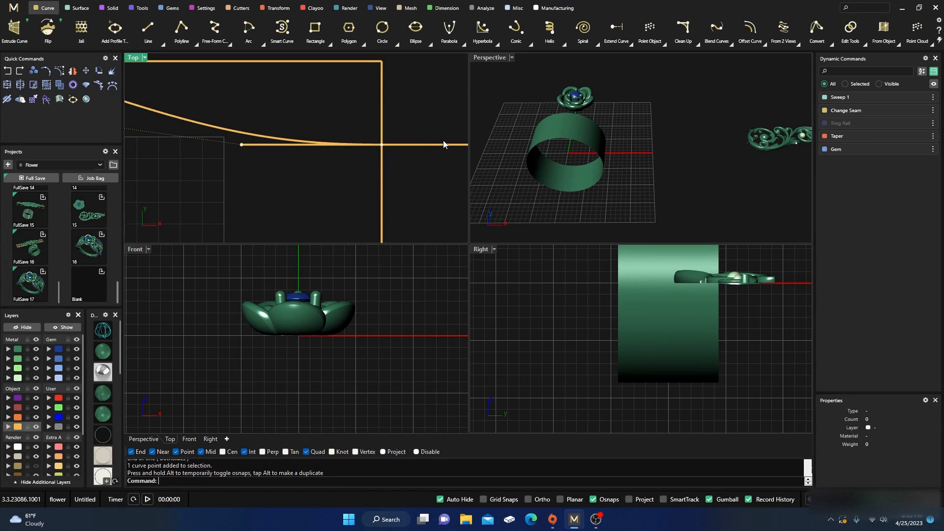
{"action": "left_click", "coordinate": [443, 145]}
{"action": "key", "text": "Delete"}
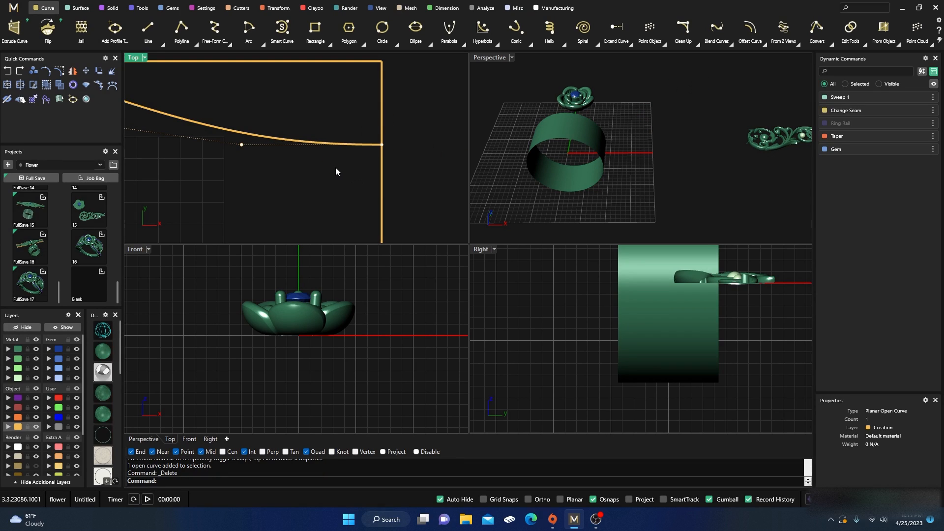
Start the Profile Placer on the bent curve running from the flower to the rectangle's short edge.
{"action": "scroll", "coordinate": [336, 168], "scroll_direction": "down", "scroll_amount": 3}
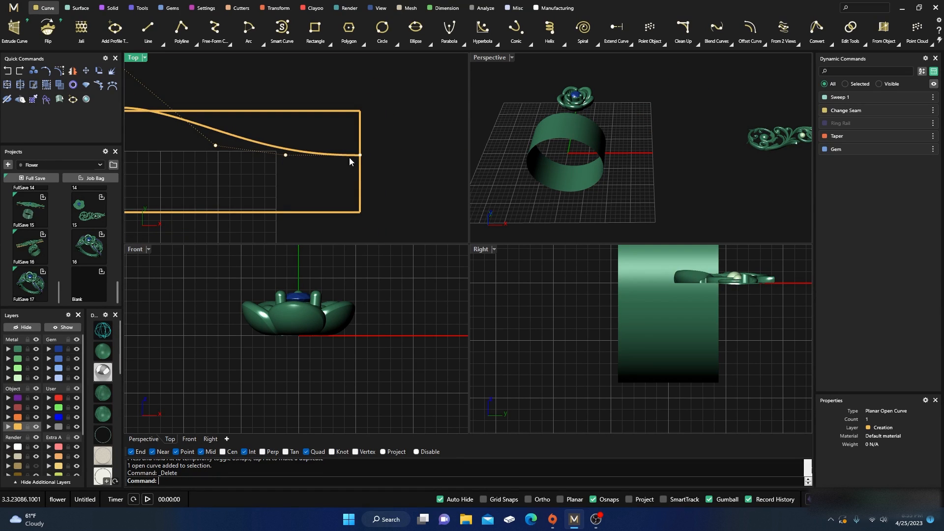
{"action": "scroll", "coordinate": [320, 156], "scroll_direction": "down", "scroll_amount": 3}
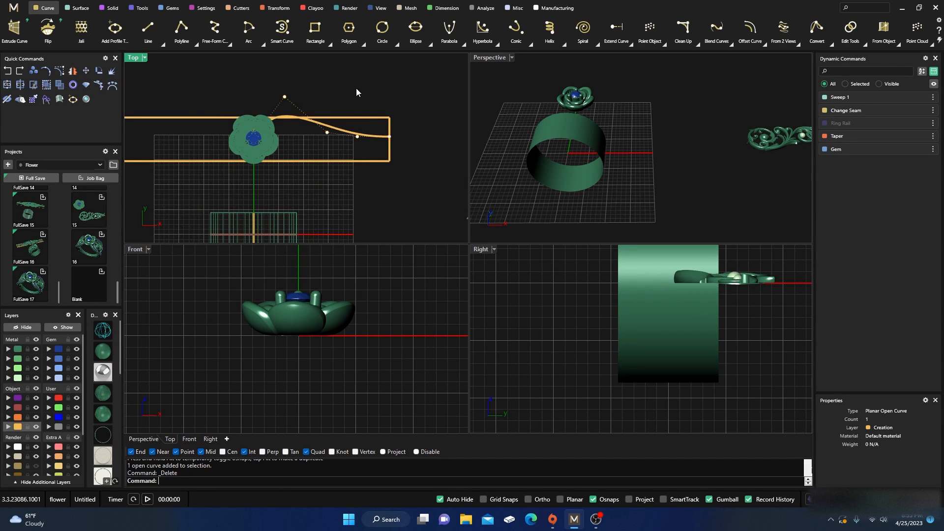
{"action": "left_click", "coordinate": [353, 134], "text": "shift"}
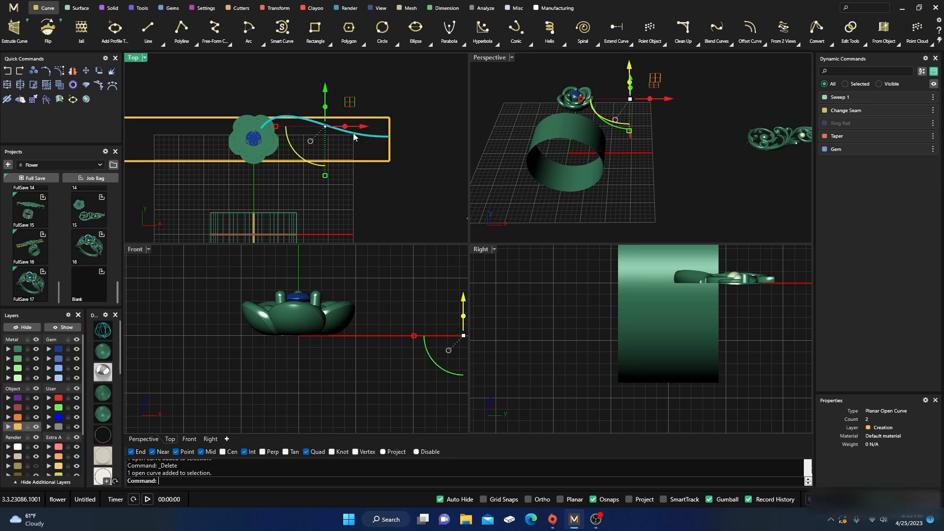
{"action": "left_click", "coordinate": [141, 8]}
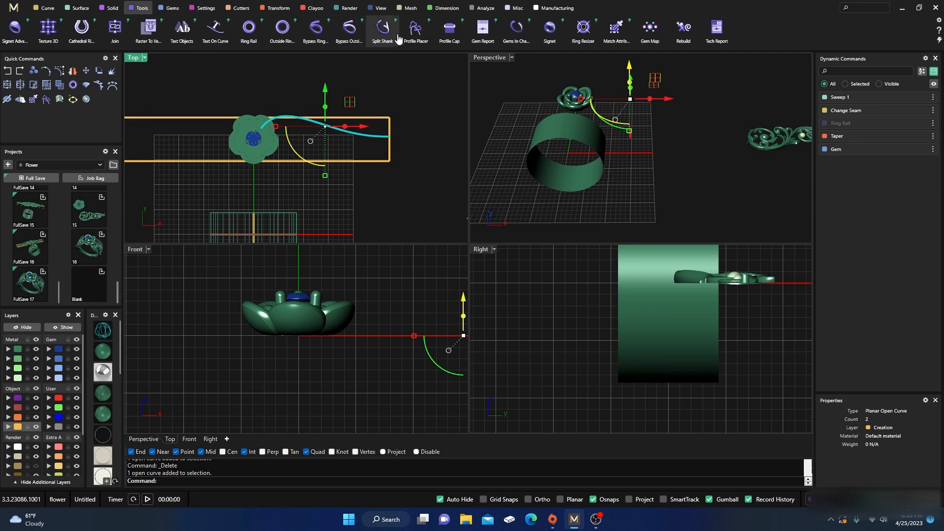
{"action": "left_click", "coordinate": [415, 29]}
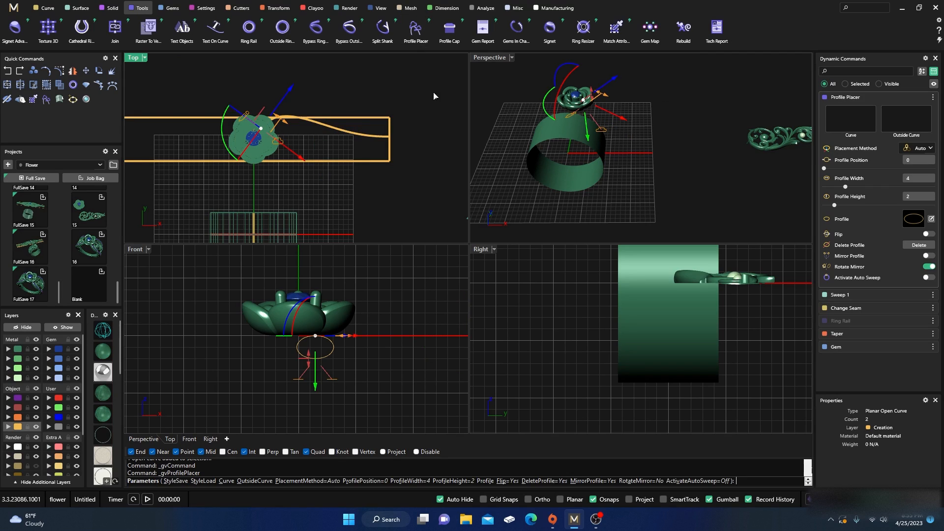
Maximize the Perspective view, set it to wireframe display and hide the first metal layer.
{"action": "double_click", "coordinate": [491, 58]}
{"action": "right_click_drag", "start_coordinate": [544, 253], "coordinate": [344, 284]}
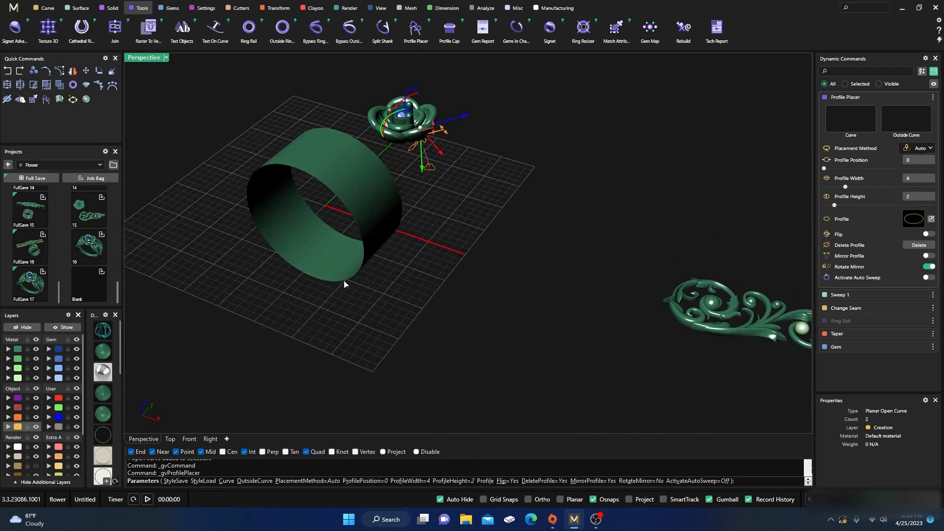
{"action": "left_click", "coordinate": [104, 331]}
{"action": "right_click_drag", "start_coordinate": [350, 338], "coordinate": [255, 313]}
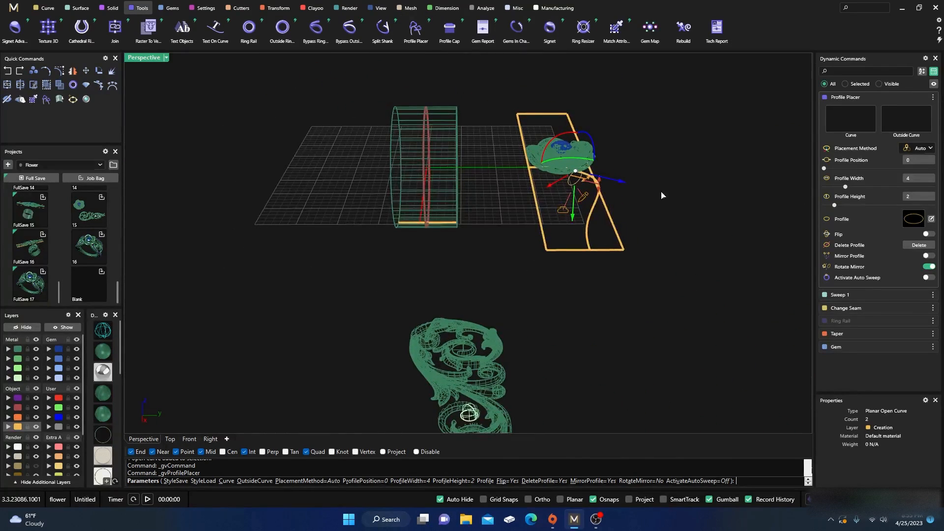
{"action": "right_click_drag", "start_coordinate": [661, 196], "coordinate": [472, 266]}
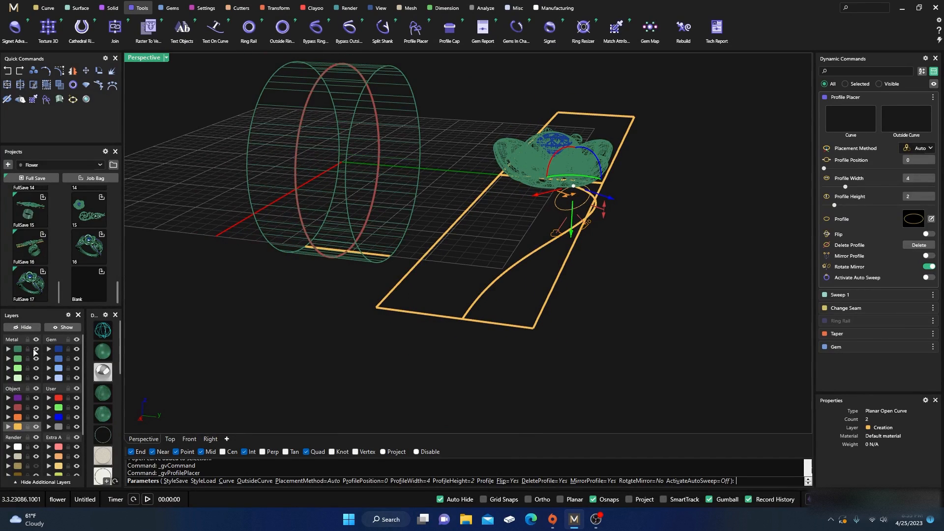
{"action": "left_click", "coordinate": [36, 349]}
{"action": "right_click_drag", "start_coordinate": [622, 277], "coordinate": [608, 297]}
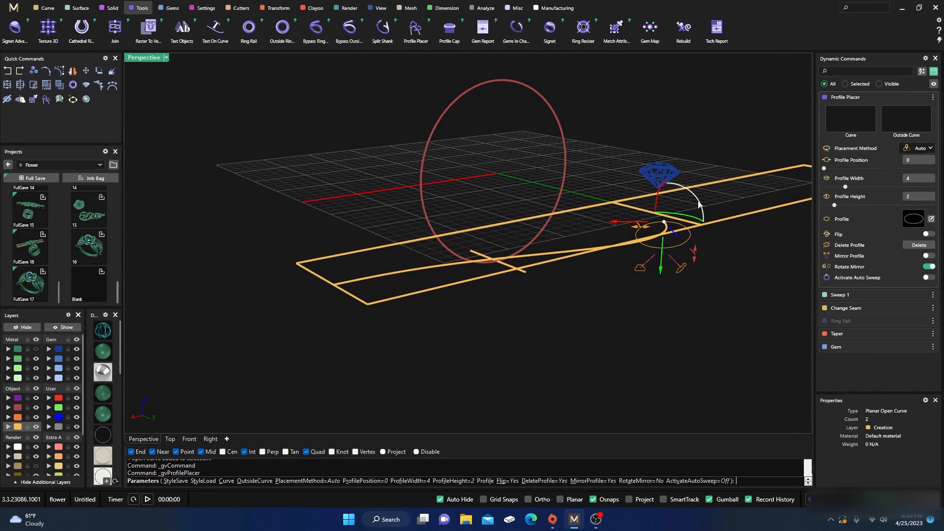
Rotate the profile at the flower end so it stands above the curve and change its shape to shank profile 02.
{"action": "left_click_drag", "start_coordinate": [700, 205], "coordinate": [617, 207]}
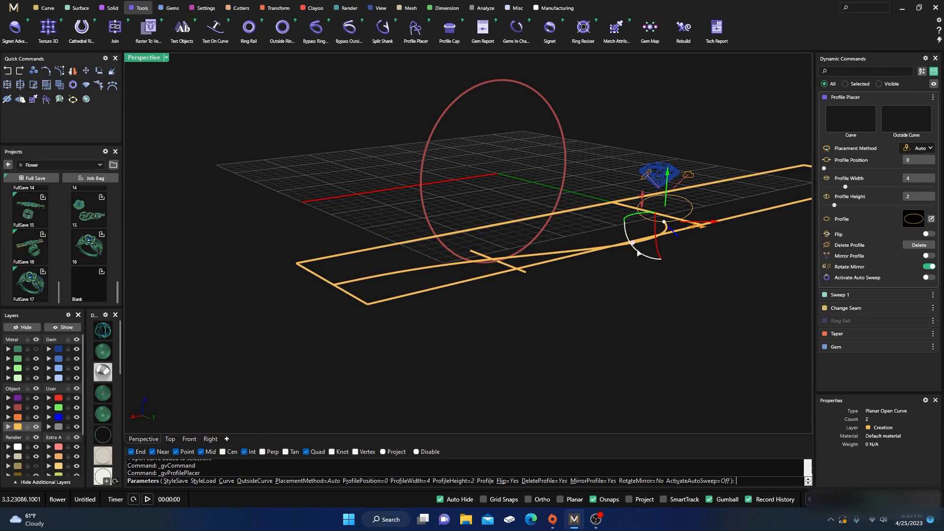
{"action": "right_click_drag", "start_coordinate": [660, 317], "coordinate": [672, 331]}
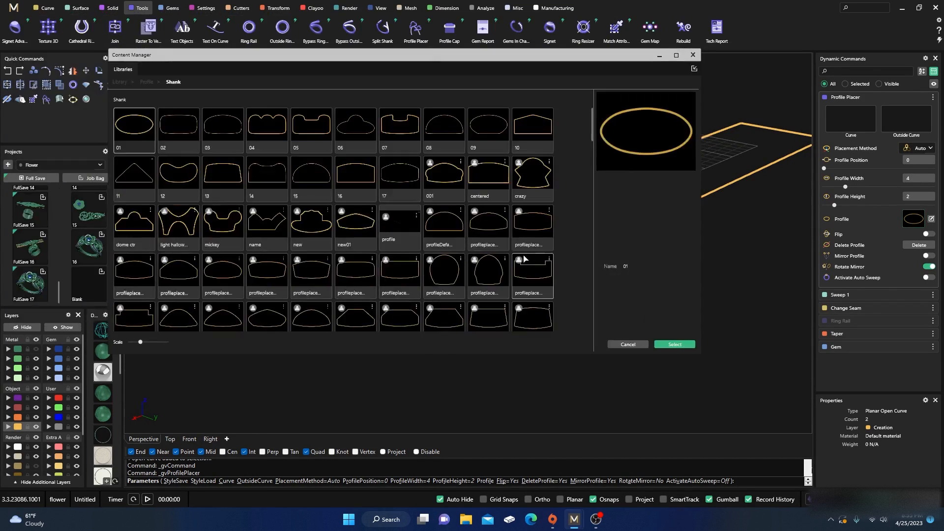
{"action": "left_click", "coordinate": [185, 134]}
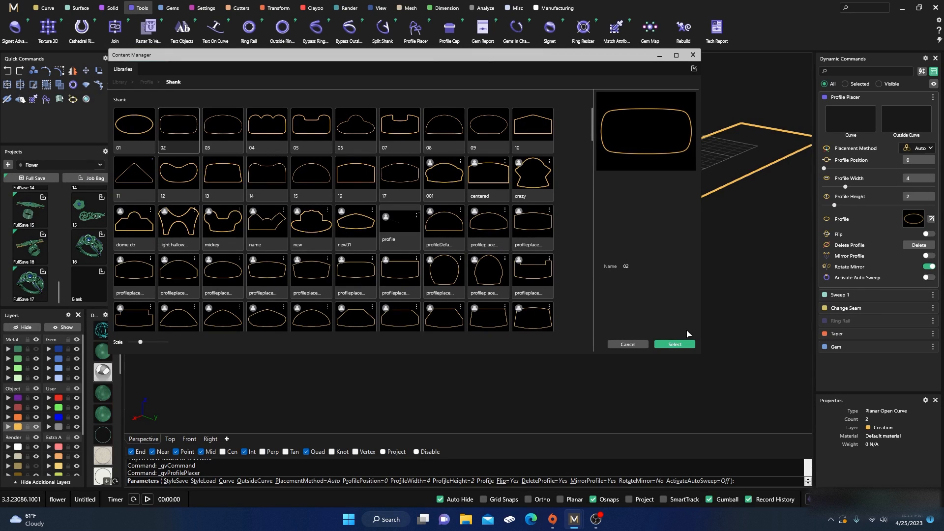
{"action": "left_click", "coordinate": [693, 69]}
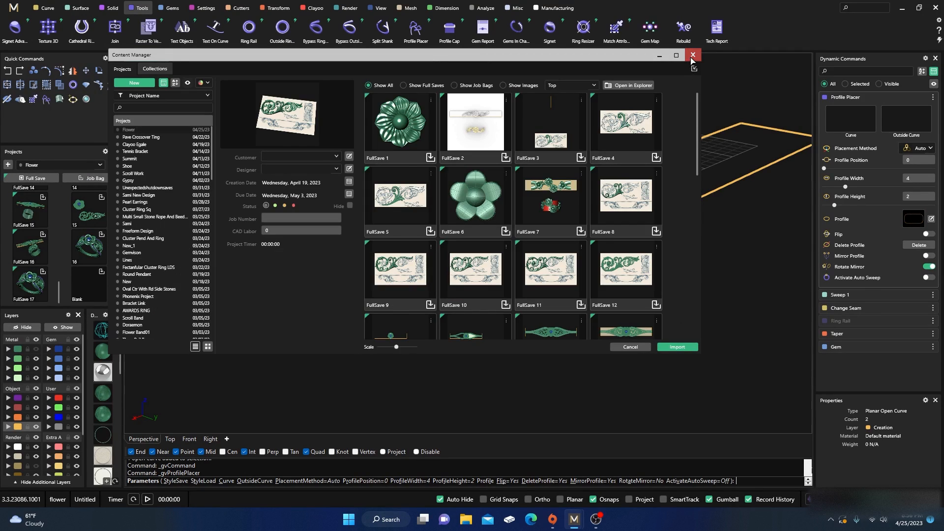
{"action": "left_click", "coordinate": [693, 55]}
Set the width of the profile at the flower end to 1.5 mm.
{"action": "right_click_drag", "start_coordinate": [659, 290], "coordinate": [639, 281]}
{"action": "scroll", "coordinate": [639, 281], "scroll_direction": "up", "scroll_amount": 3}
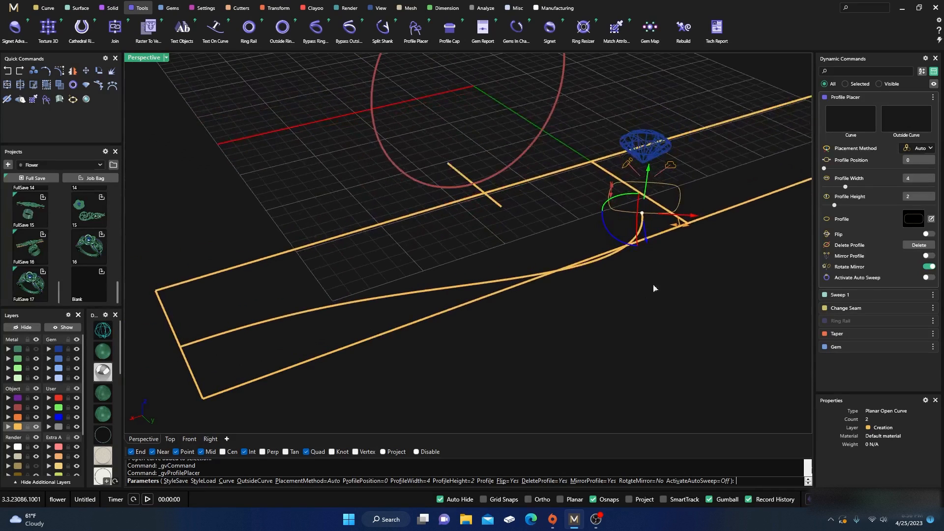
{"action": "scroll", "coordinate": [687, 234], "scroll_direction": "up", "scroll_amount": 3}
{"action": "left_click_drag", "start_coordinate": [669, 211], "coordinate": [592, 200]}
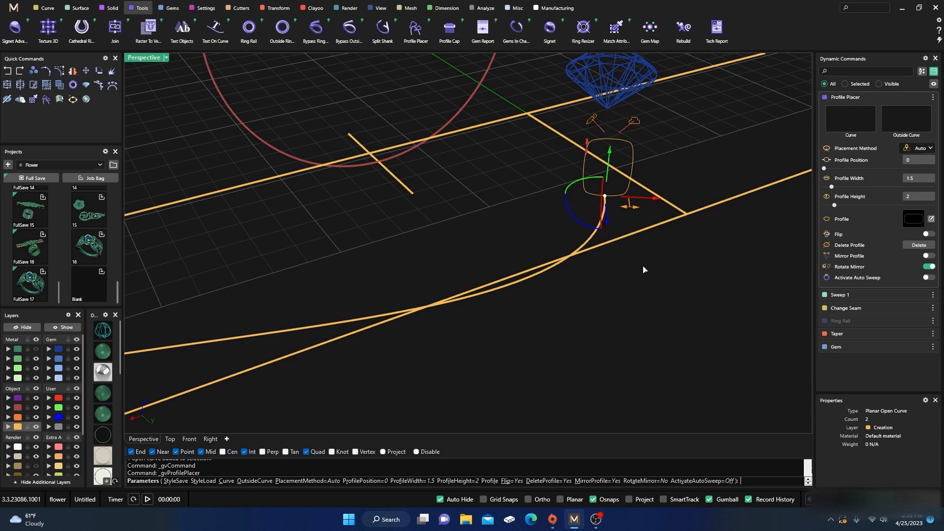
{"action": "right_click_drag", "start_coordinate": [644, 267], "coordinate": [634, 252]}
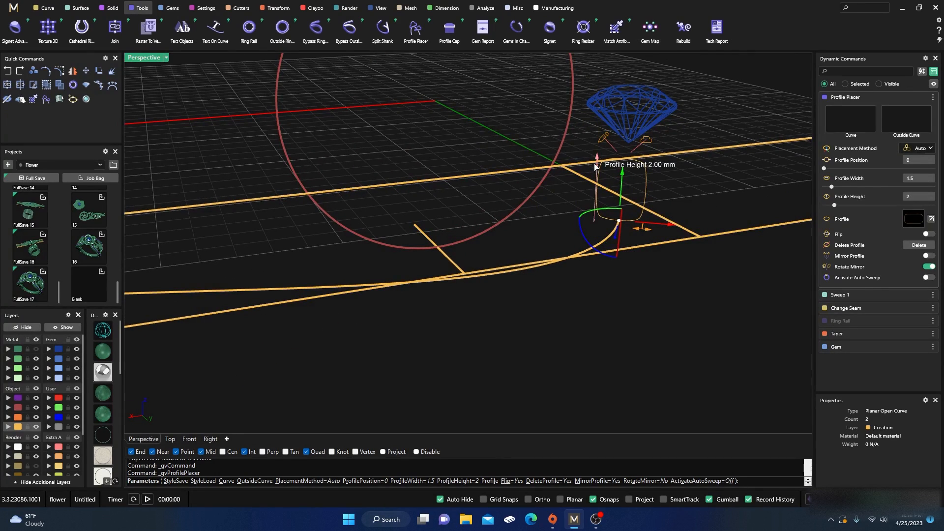
{"action": "right_click_drag", "start_coordinate": [648, 299], "coordinate": [648, 343]}
Add a second profile at the curve's far end, position 1, and rotate it so it stands above the curve.
{"action": "scroll", "coordinate": [670, 275], "scroll_direction": "down", "scroll_amount": 5}
{"action": "left_click", "coordinate": [273, 277]}
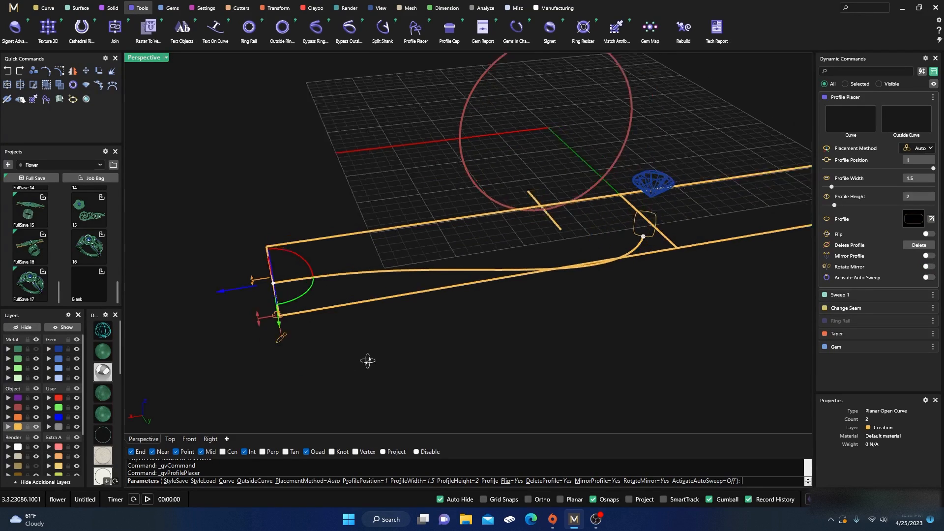
{"action": "right_click_drag", "start_coordinate": [367, 359], "coordinate": [524, 322]}
{"action": "right_click_drag", "start_coordinate": [620, 346], "coordinate": [604, 349]}
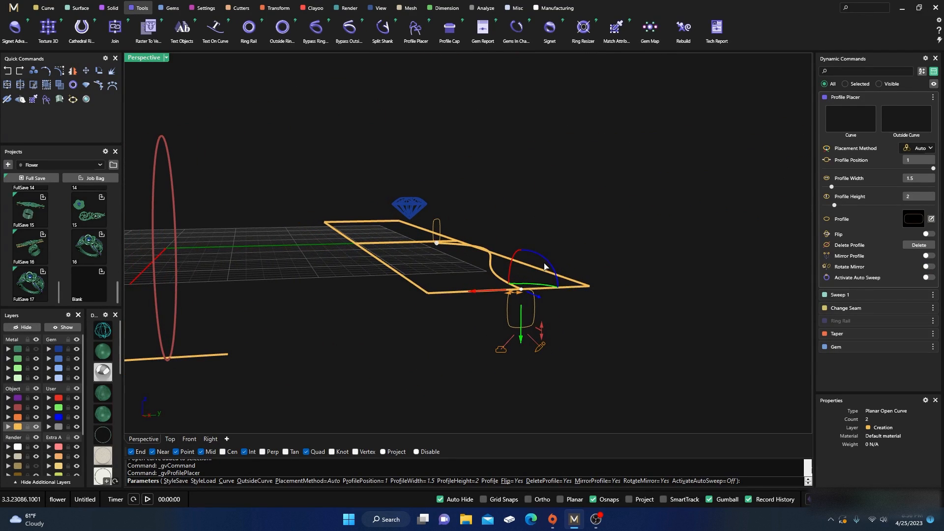
{"action": "left_click_drag", "start_coordinate": [551, 264], "coordinate": [462, 314]}
{"action": "right_click_drag", "start_coordinate": [462, 349], "coordinate": [433, 355]}
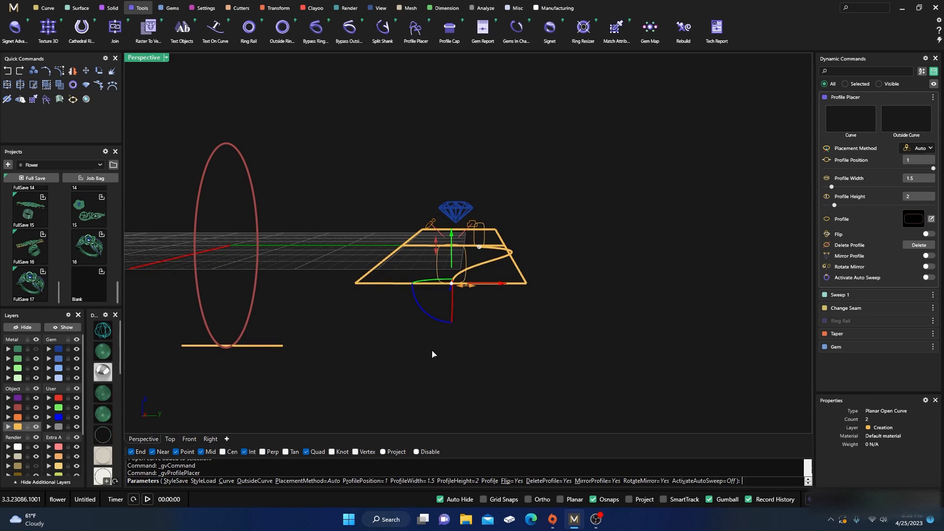
Show the hidden metal layer again and set the Perspective view to a semi-transparent shaded display.
{"action": "left_click", "coordinate": [36, 349]}
{"action": "right_click_drag", "start_coordinate": [351, 331], "coordinate": [450, 336]}
{"action": "left_click", "coordinate": [103, 351]}
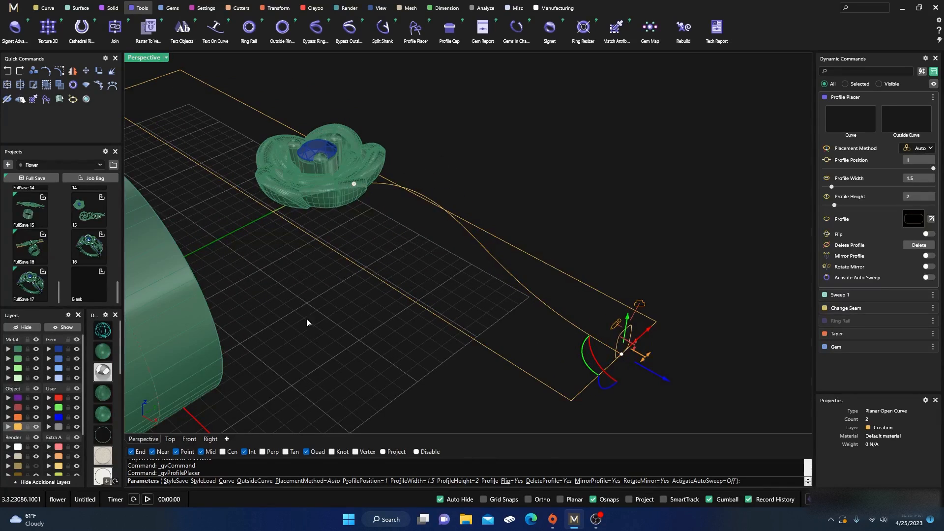
Check the two end profiles against the flower and rectangle, and finish the Profile Placer.
{"action": "mouse_move", "coordinate": [308, 320]}
{"action": "right_mouse_down"}
{"action": "mouse_move", "coordinate": [407, 341]}
{"action": "mouse_move", "coordinate": [407, 352]}
{"action": "mouse_move", "coordinate": [375, 318]}
{"action": "right_mouse_up"}
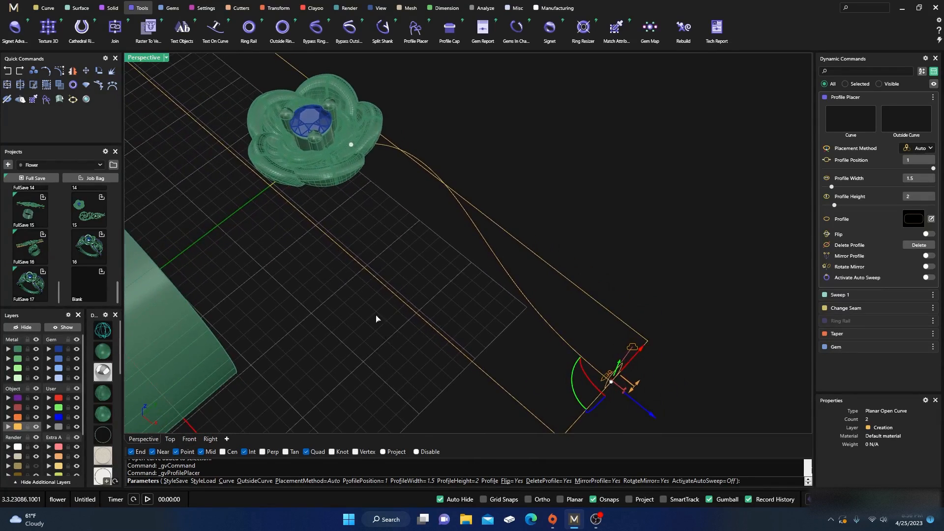
{"action": "scroll", "coordinate": [353, 142], "scroll_direction": "up", "scroll_amount": 5}
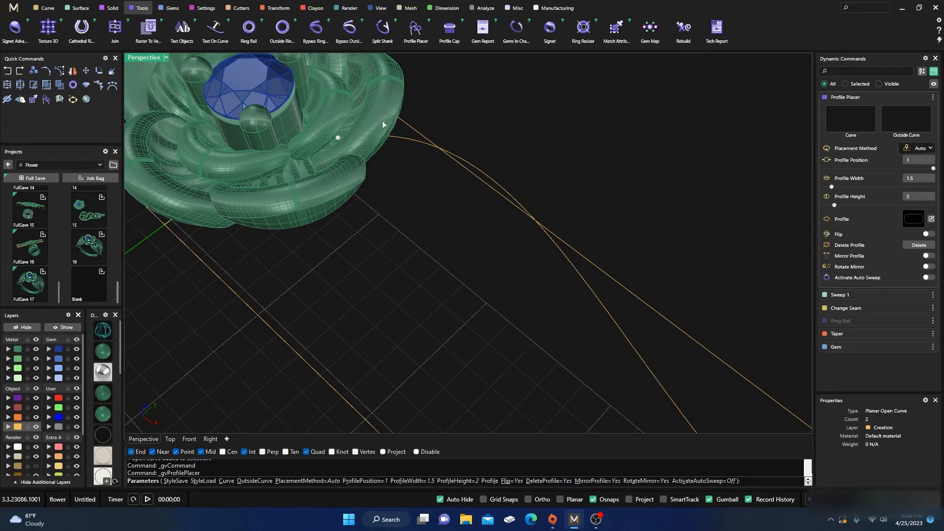
{"action": "scroll", "coordinate": [449, 253], "scroll_direction": "down", "scroll_amount": 5}
{"action": "right_click_drag", "start_coordinate": [449, 253], "coordinate": [457, 212]}
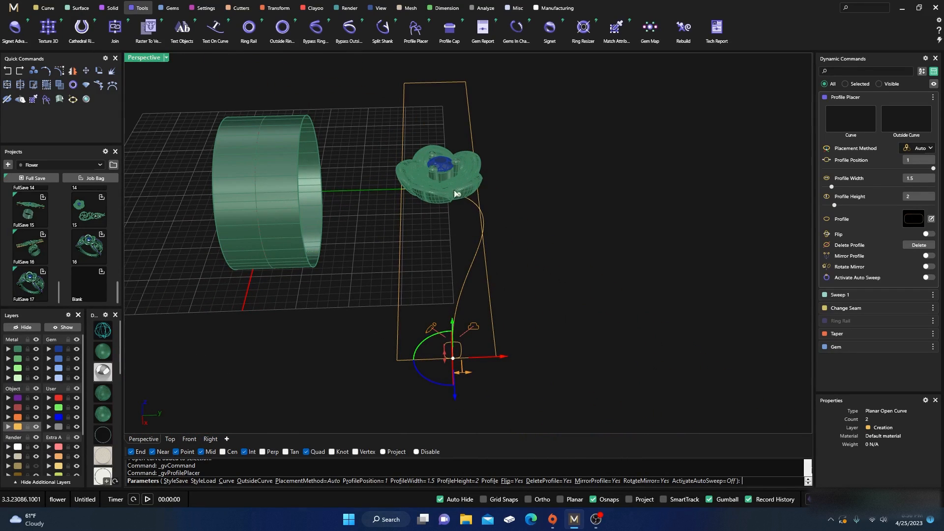
{"action": "right_click_drag", "start_coordinate": [491, 303], "coordinate": [471, 323]}
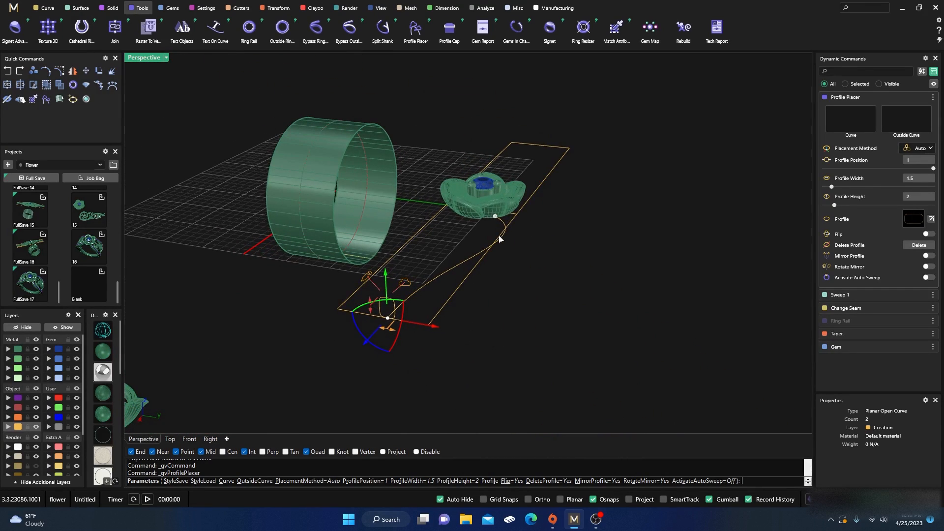
{"action": "right_click_drag", "start_coordinate": [500, 239], "coordinate": [588, 341]}
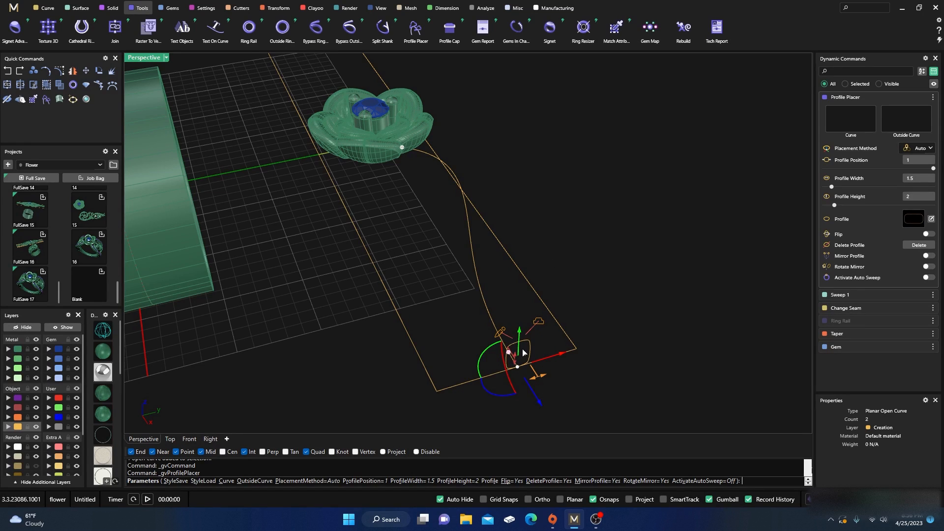
{"action": "right_click", "coordinate": [559, 258]}
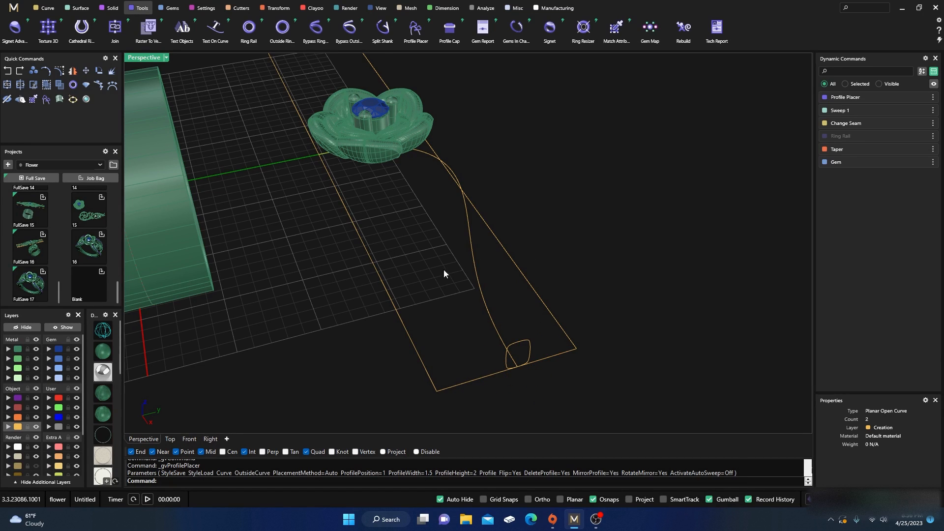
Switch the Perspective view to wireframe and create a Sweep 1 along the curved guide using its two end profiles.
{"action": "right_click_drag", "start_coordinate": [444, 270], "coordinate": [457, 290]}
{"action": "scroll", "coordinate": [384, 191], "scroll_direction": "up", "scroll_amount": 4}
{"action": "scroll", "coordinate": [377, 233], "scroll_direction": "down", "scroll_amount": 3}
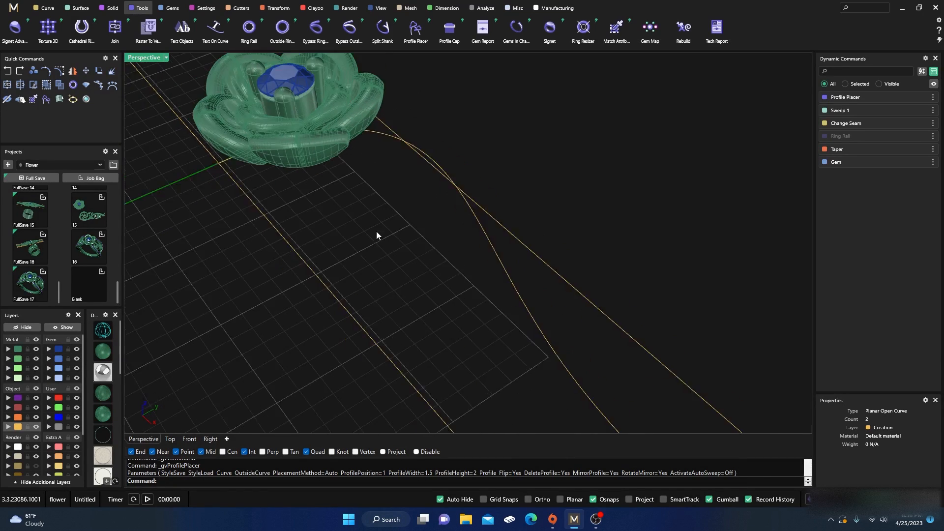
{"action": "left_click", "coordinate": [77, 7]}
{"action": "left_click", "coordinate": [114, 27]}
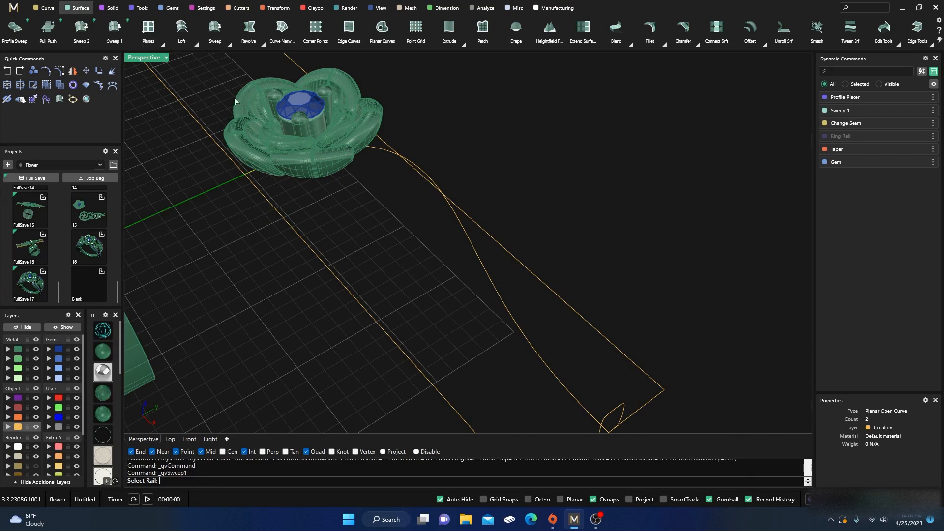
{"action": "left_click", "coordinate": [100, 333]}
{"action": "left_click", "coordinate": [483, 272]}
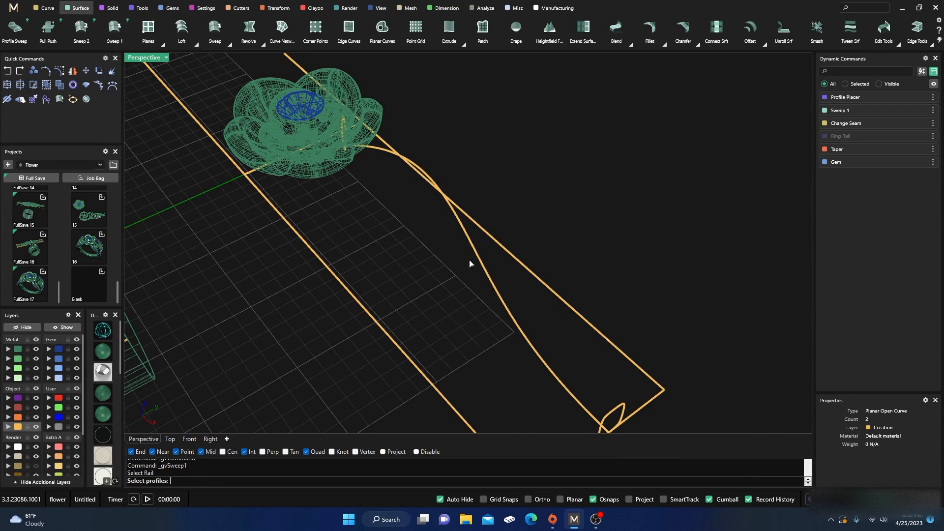
{"action": "left_click", "coordinate": [343, 126]}
{"action": "left_click", "coordinate": [621, 408]}
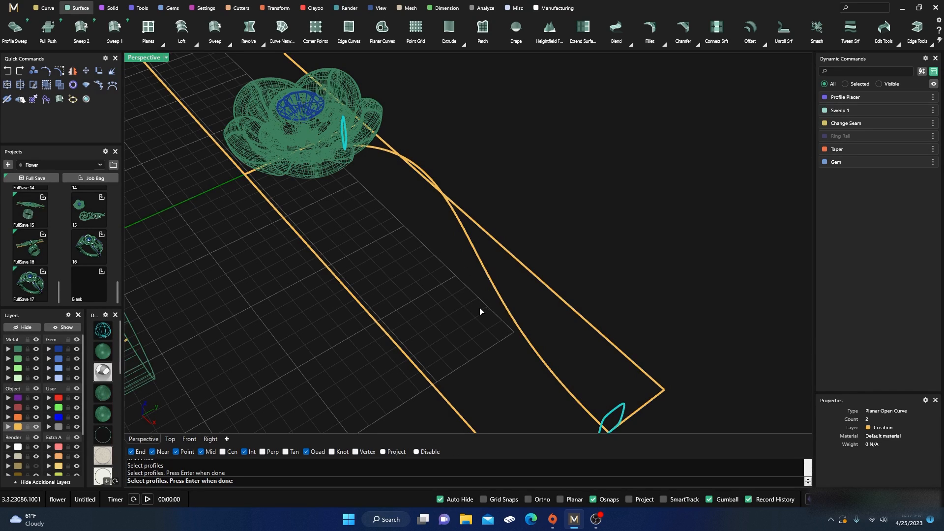
{"action": "key", "text": "Return"}
Return the Perspective view to the semi-transparent shaded display, check the swept tube's far end, and finish the sweep.
{"action": "right_click_drag", "start_coordinate": [472, 311], "coordinate": [178, 373]}
{"action": "left_click", "coordinate": [99, 353]}
{"action": "mouse_move", "coordinate": [299, 316]}
{"action": "right_mouse_down"}
{"action": "mouse_move", "coordinate": [331, 314]}
{"action": "mouse_move", "coordinate": [363, 341]}
{"action": "mouse_move", "coordinate": [324, 326]}
{"action": "right_mouse_up"}
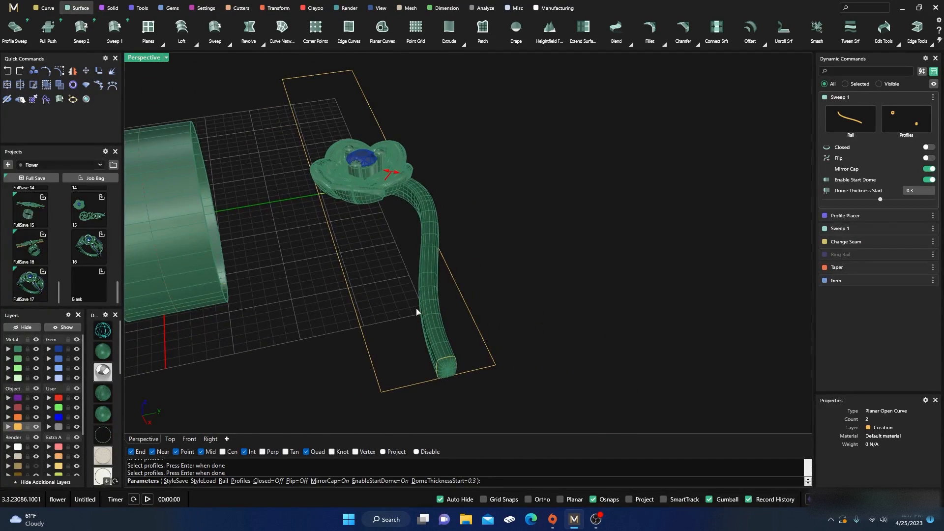
{"action": "scroll", "coordinate": [408, 315], "scroll_direction": "up", "scroll_amount": 4}
{"action": "scroll", "coordinate": [409, 314], "scroll_direction": "down", "scroll_amount": 4}
{"action": "mouse_move", "coordinate": [408, 314]}
{"action": "right_mouse_down"}
{"action": "mouse_move", "coordinate": [397, 315]}
{"action": "mouse_move", "coordinate": [411, 327]}
{"action": "right_mouse_up"}
{"action": "scroll", "coordinate": [427, 359], "scroll_direction": "up", "scroll_amount": 3}
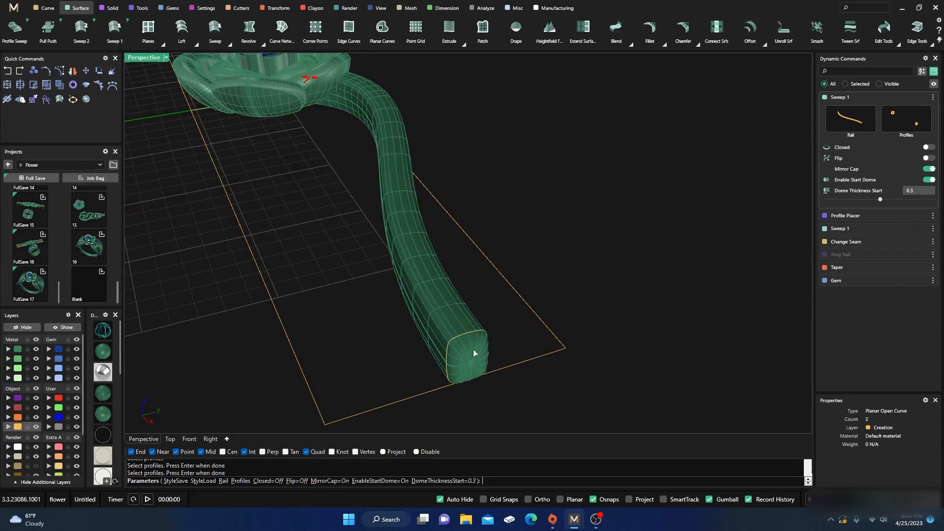
{"action": "key", "text": "Return"}
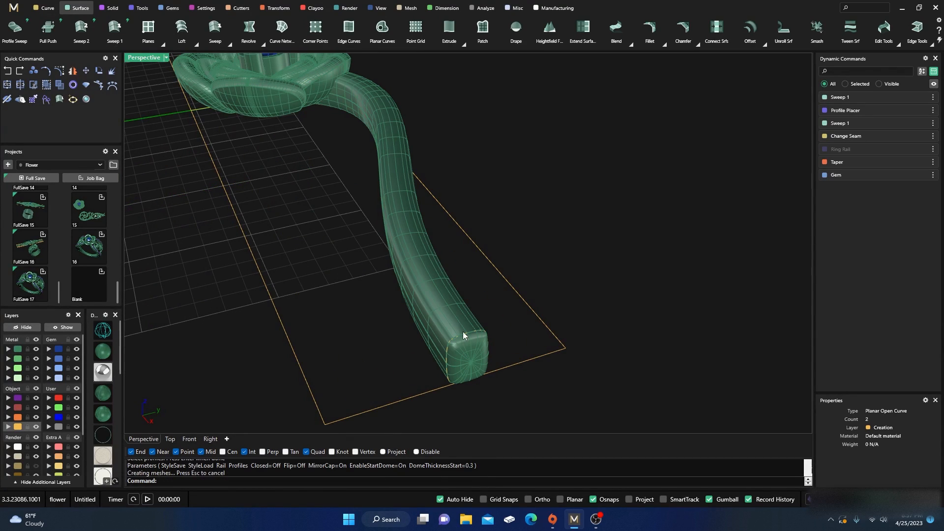
Edit the profile at the tube's far end, shifting it slightly along the rectangle's short edge toward the outer long edge.
{"action": "left_click", "coordinate": [465, 332]}
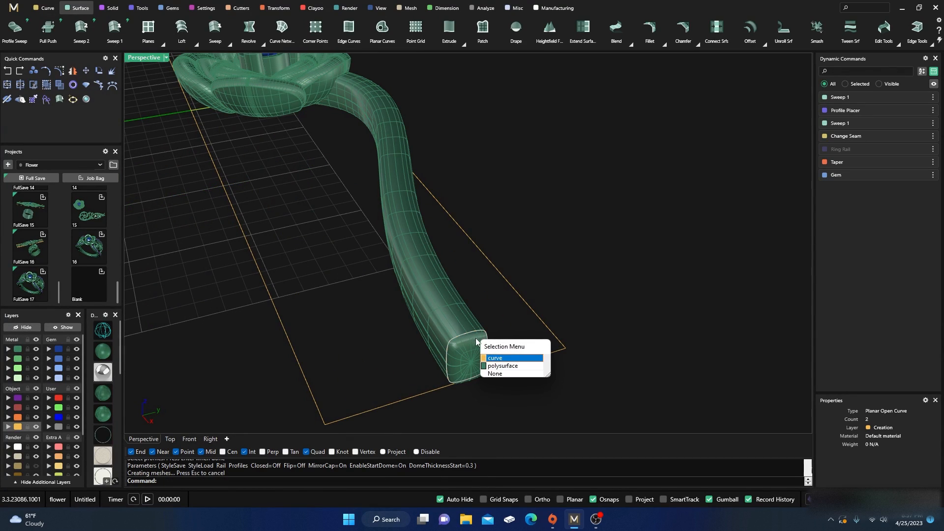
{"action": "left_click", "coordinate": [497, 359]}
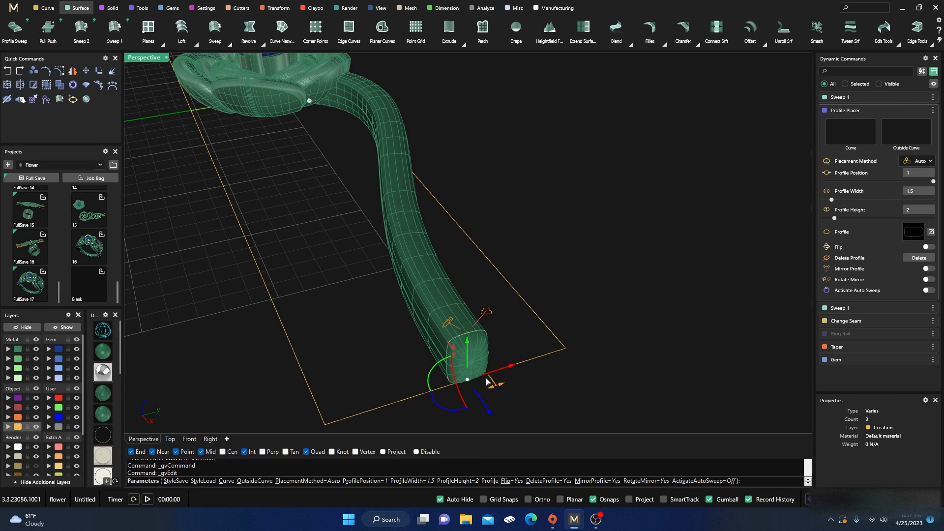
{"action": "left_click_drag", "start_coordinate": [506, 370], "coordinate": [520, 365]}
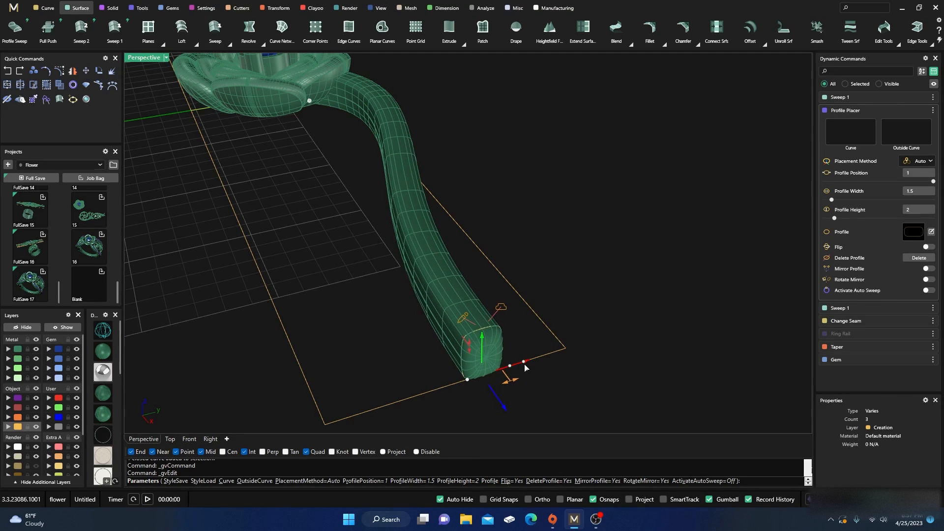
{"action": "right_click", "coordinate": [581, 263]}
{"action": "scroll", "coordinate": [546, 253], "scroll_direction": "down", "scroll_amount": 6}
{"action": "right_click_drag", "start_coordinate": [446, 276], "coordinate": [518, 338]}
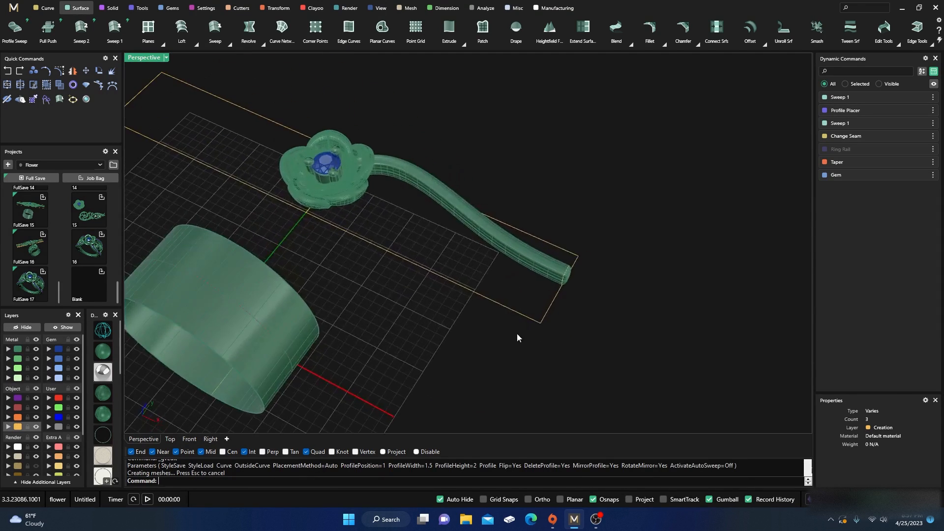
Mirror the swept tube to the other side of the flower using the Mirror command with Y Mirror on.
{"action": "left_click", "coordinate": [498, 249]}
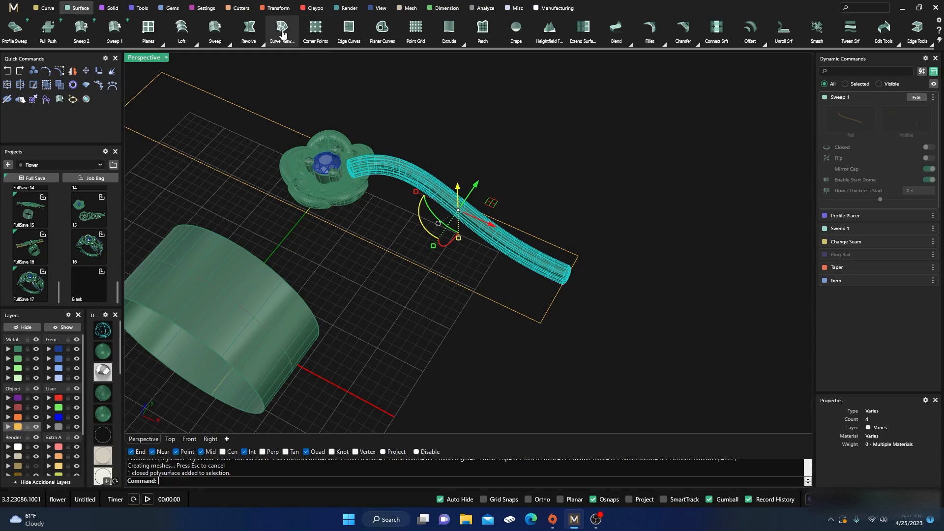
{"action": "left_click", "coordinate": [279, 8]}
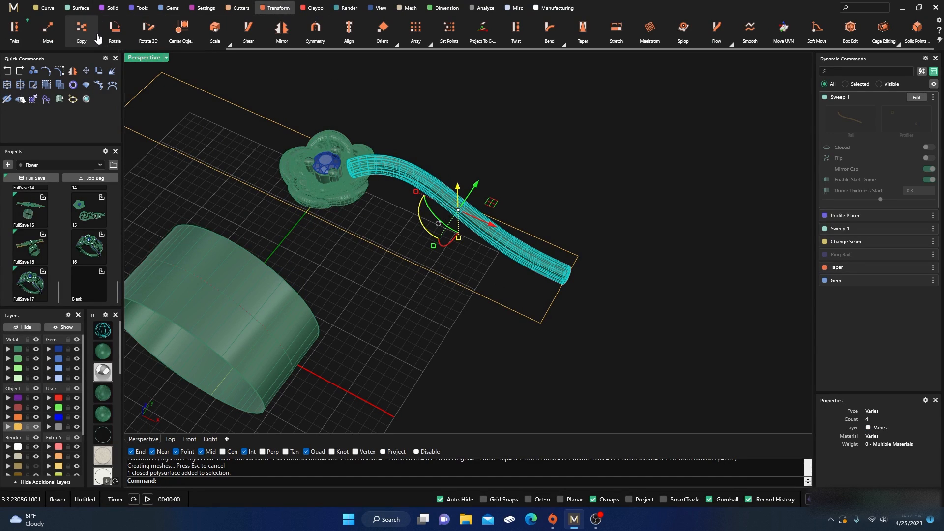
{"action": "scroll", "coordinate": [84, 34], "scroll_direction": "up", "scroll_amount": 3}
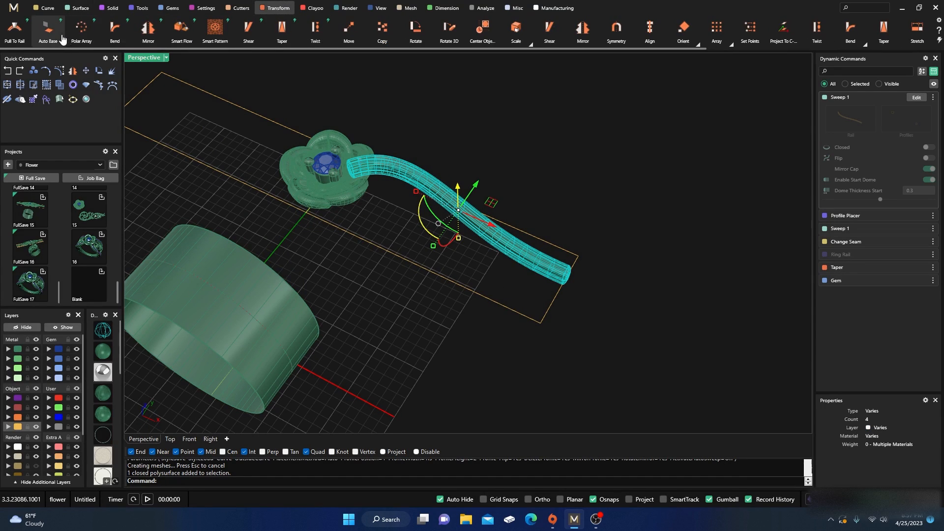
{"action": "left_click", "coordinate": [148, 29]}
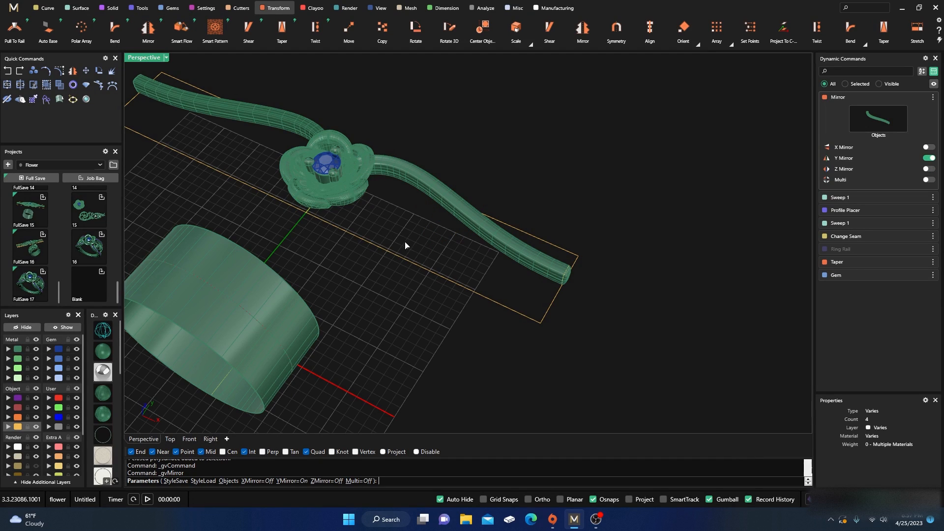
Try the mirror with X Mirror and Multi enabled, and set it back to Y Mirror only.
{"action": "left_click", "coordinate": [933, 147]}
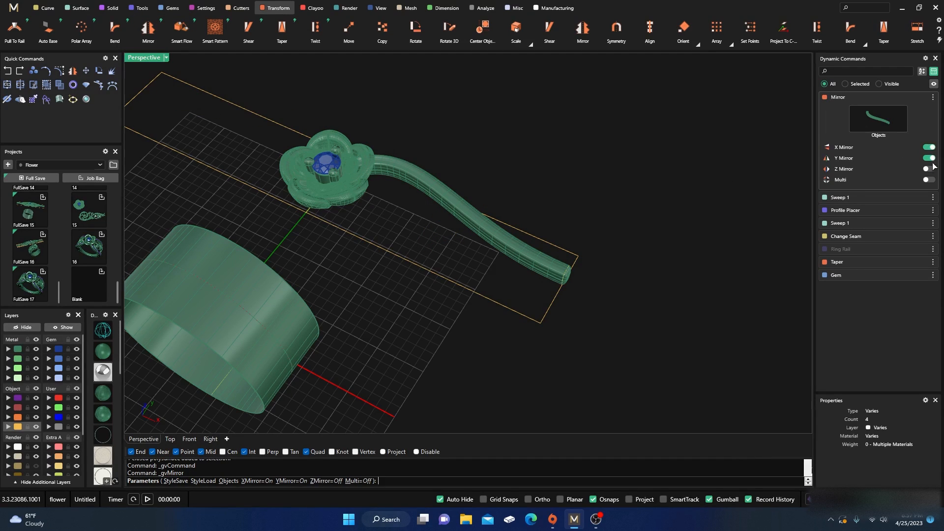
{"action": "left_click", "coordinate": [929, 180]}
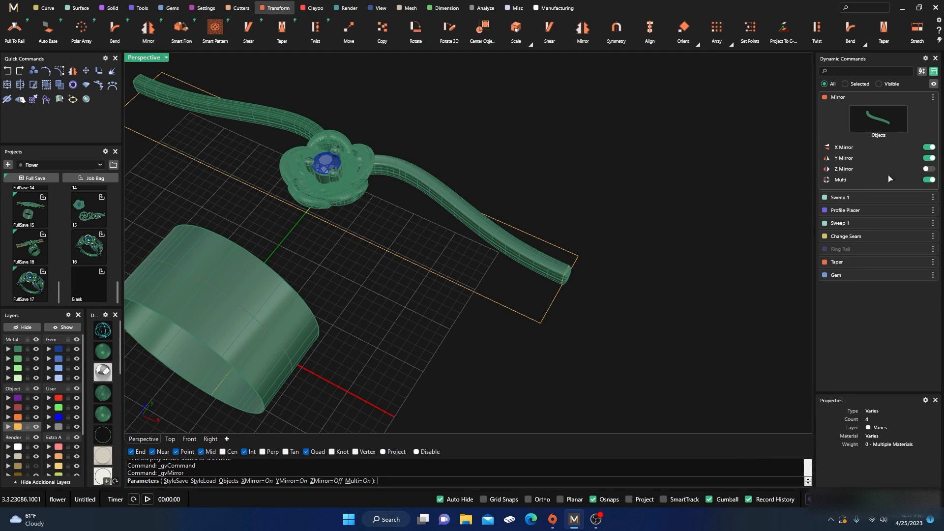
{"action": "scroll", "coordinate": [603, 204], "scroll_direction": "down", "scroll_amount": 5}
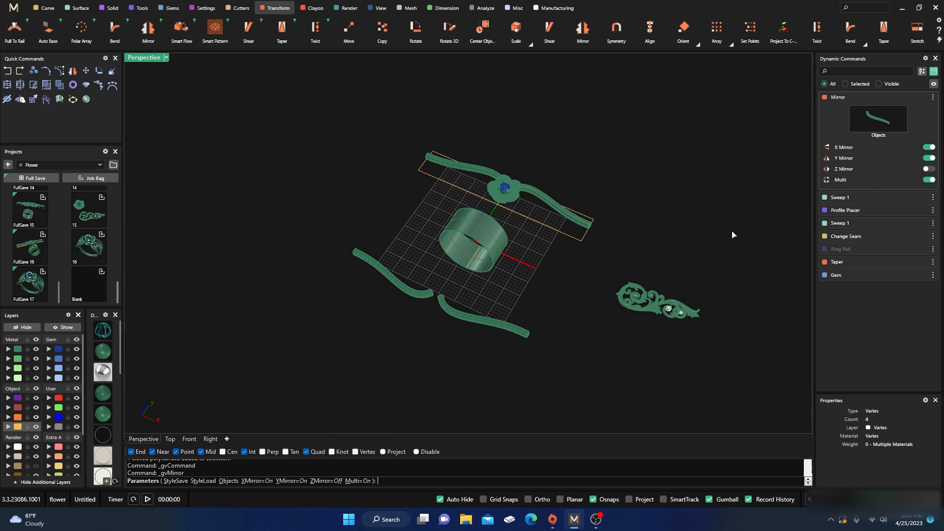
{"action": "left_click", "coordinate": [929, 180]}
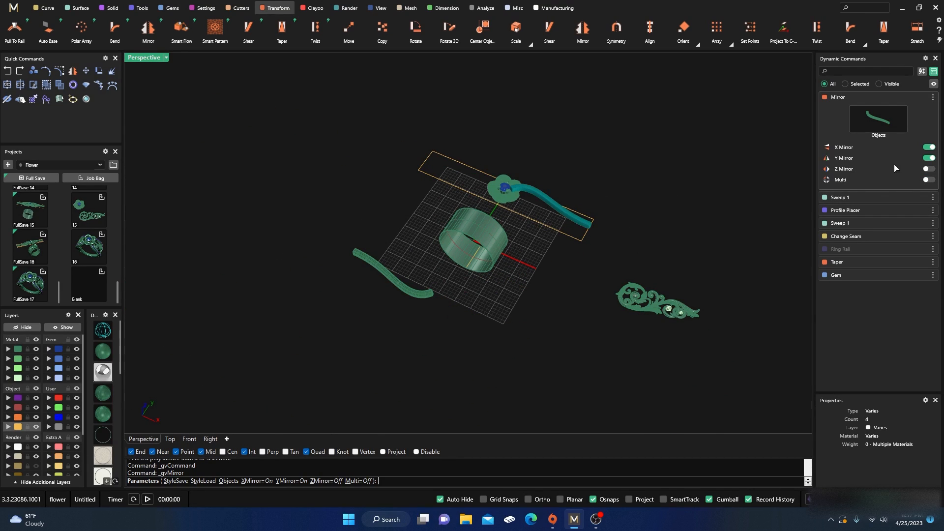
{"action": "left_click", "coordinate": [932, 160]}
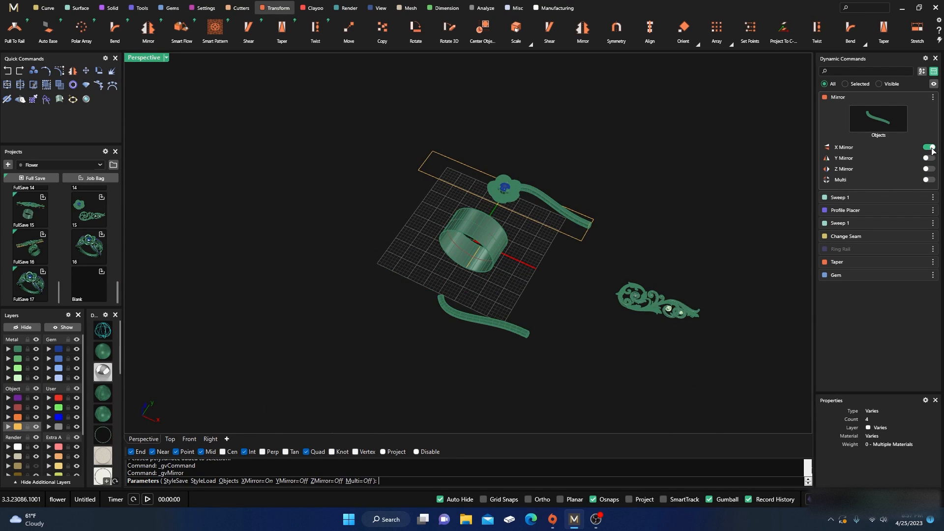
{"action": "left_click", "coordinate": [931, 148]}
{"action": "left_click", "coordinate": [931, 158]}
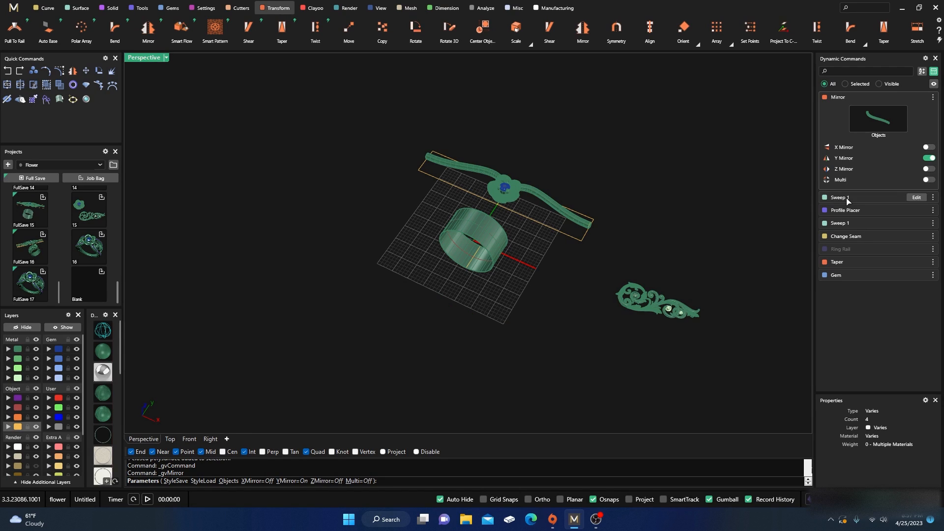
Check the mirrored tube against the flower and rectangle, and finish the Mirror command.
{"action": "right_click_drag", "start_coordinate": [306, 247], "coordinate": [342, 275]}
{"action": "scroll", "coordinate": [568, 190], "scroll_direction": "up", "scroll_amount": 3}
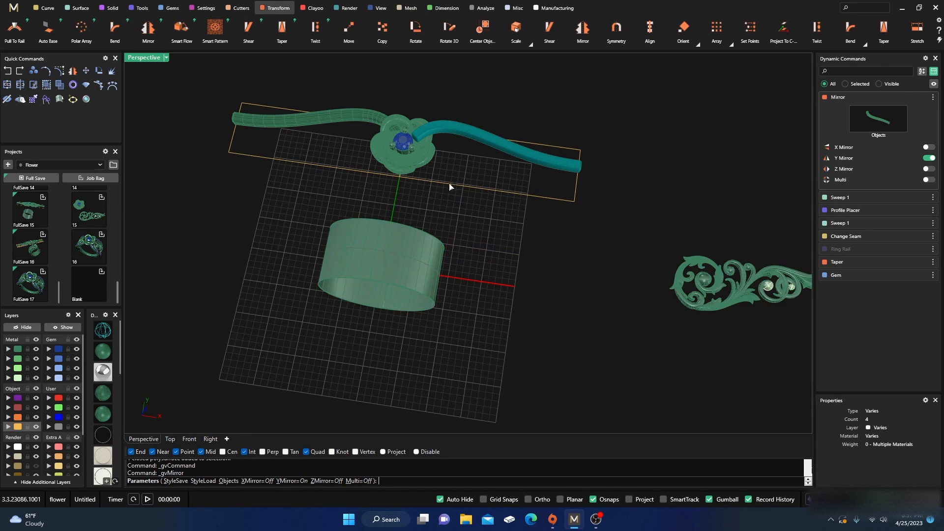
{"action": "right_click_drag", "start_coordinate": [429, 210], "coordinate": [374, 176]}
{"action": "right_click", "coordinate": [345, 232]}
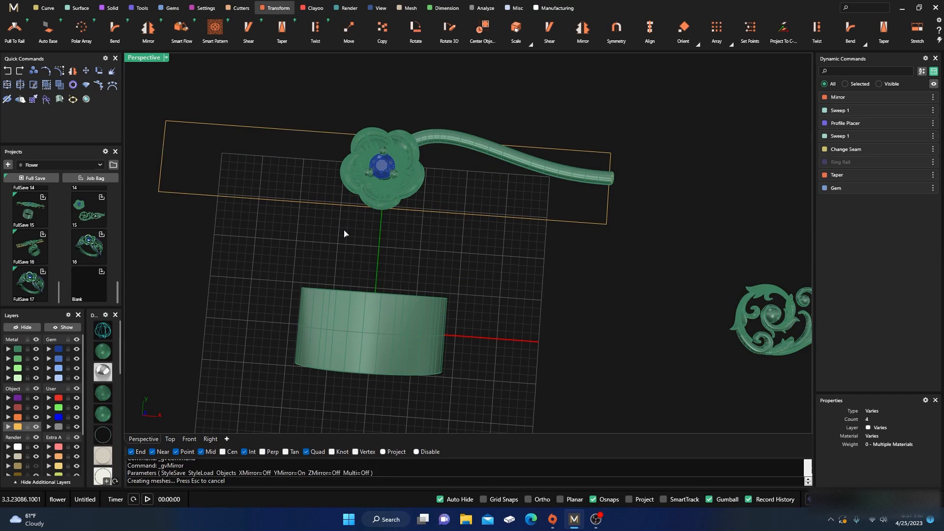
Mirror both tubes as copies across the rectangle's centre line with the metal and gem layers hidden, and show the metal layer again.
{"action": "left_click", "coordinate": [238, 142]}
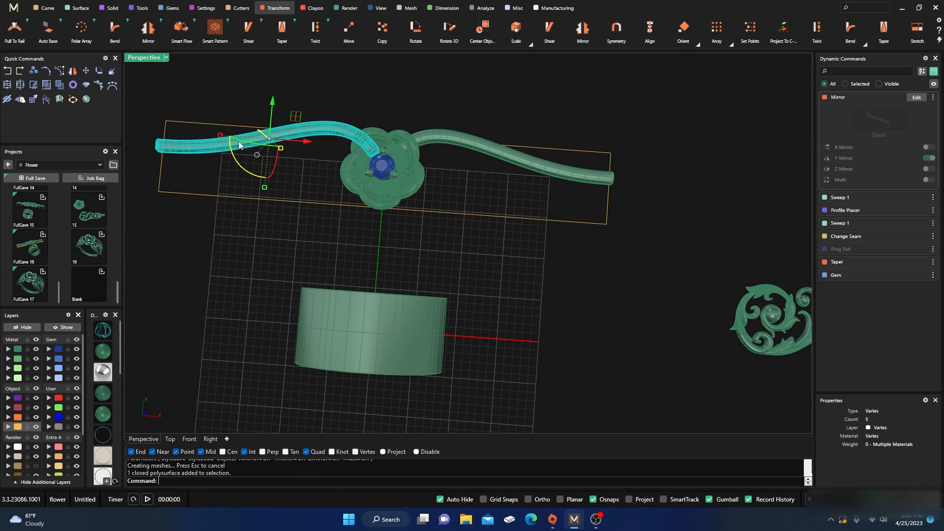
{"action": "left_click", "coordinate": [507, 164], "text": "shift"}
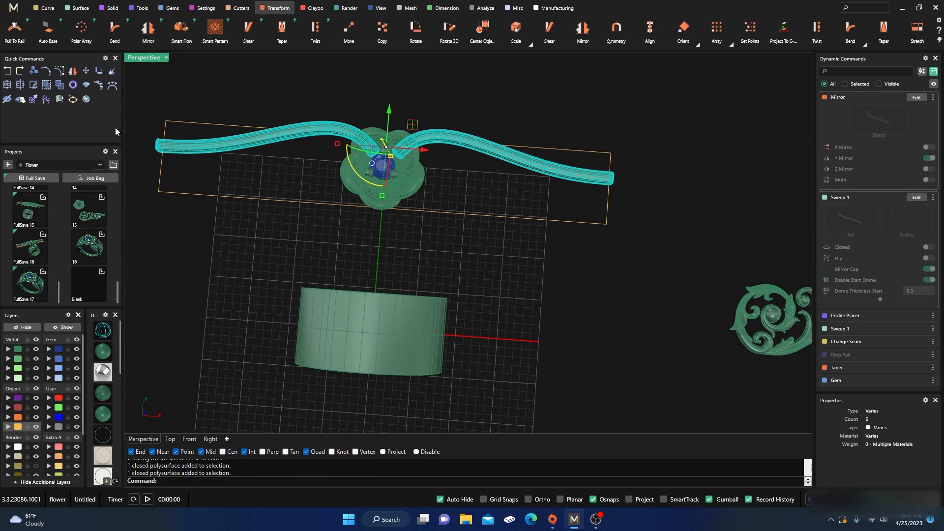
{"action": "left_click", "coordinate": [73, 72]}
{"action": "left_click", "coordinate": [103, 331]}
{"action": "scroll", "coordinate": [386, 178], "scroll_direction": "up", "scroll_amount": 7}
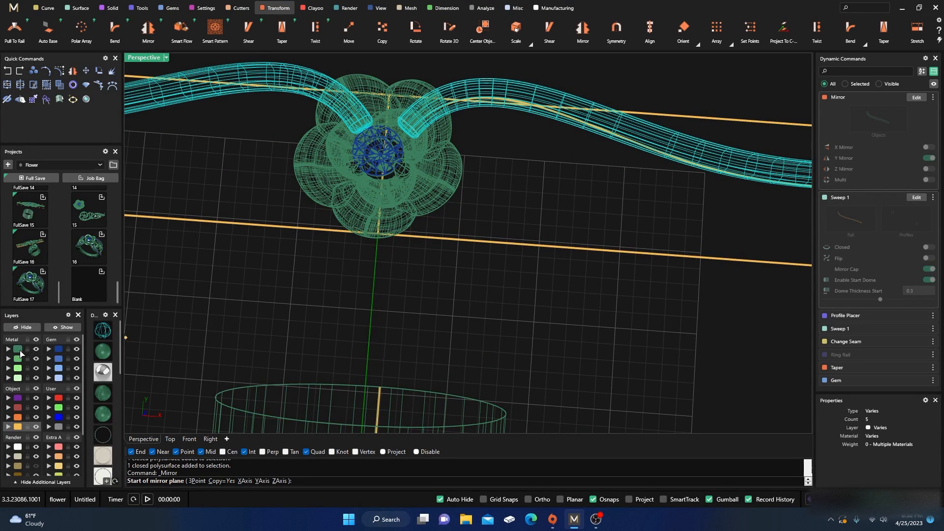
{"action": "left_click", "coordinate": [36, 349]}
{"action": "left_click", "coordinate": [76, 349]}
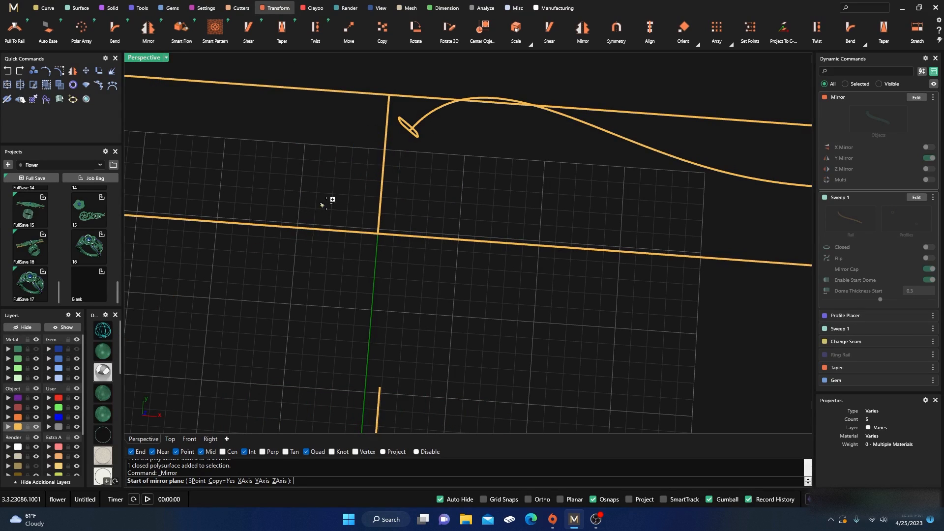
{"action": "left_click", "coordinate": [385, 162]}
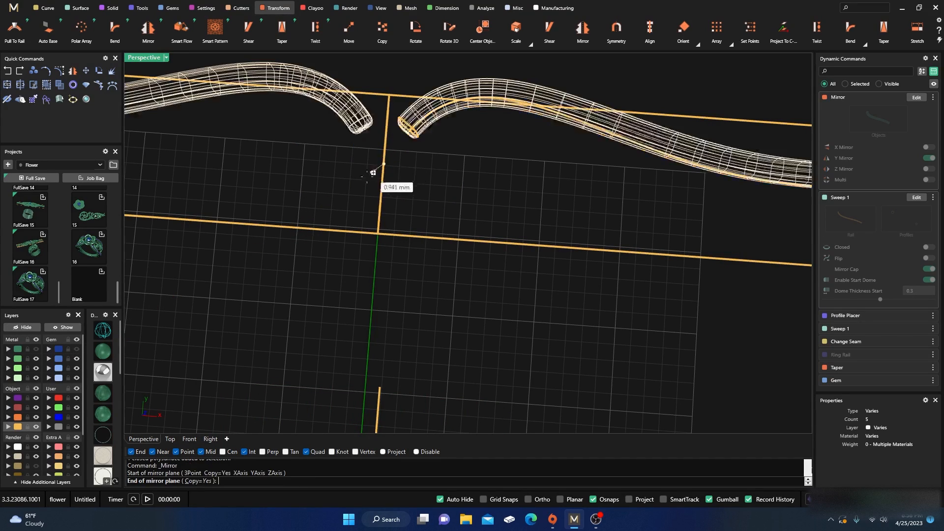
{"action": "scroll", "coordinate": [280, 261], "scroll_direction": "down", "scroll_amount": 2}
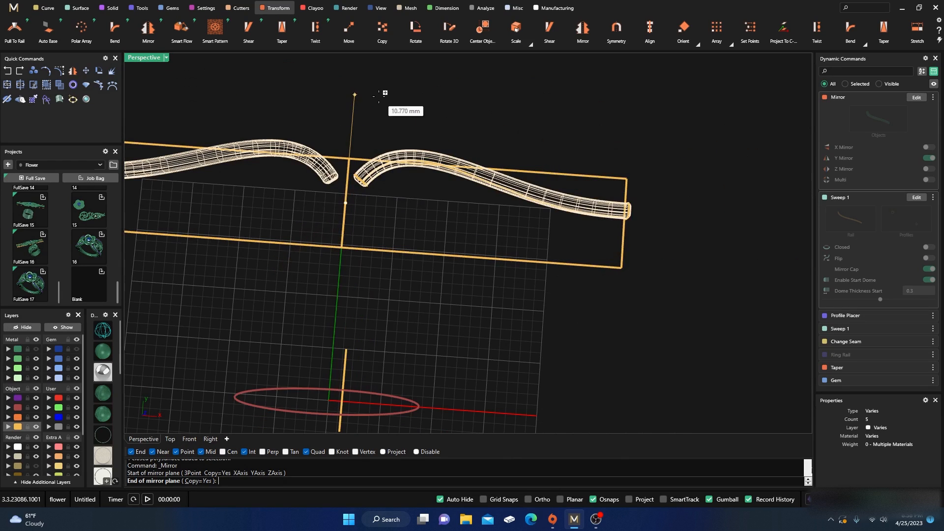
{"action": "key", "text": "Escape"}
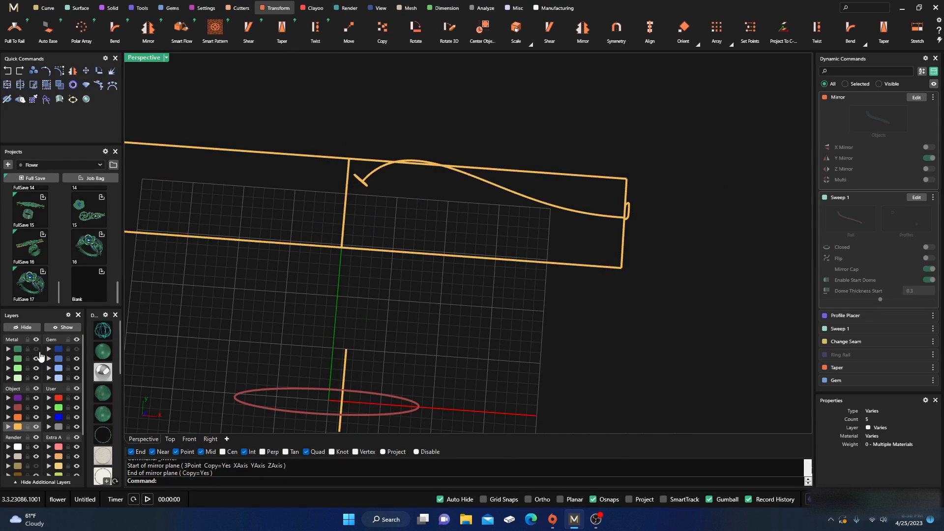
{"action": "left_click", "coordinate": [35, 348]}
{"action": "scroll", "coordinate": [334, 194], "scroll_direction": "up", "scroll_amount": 2}
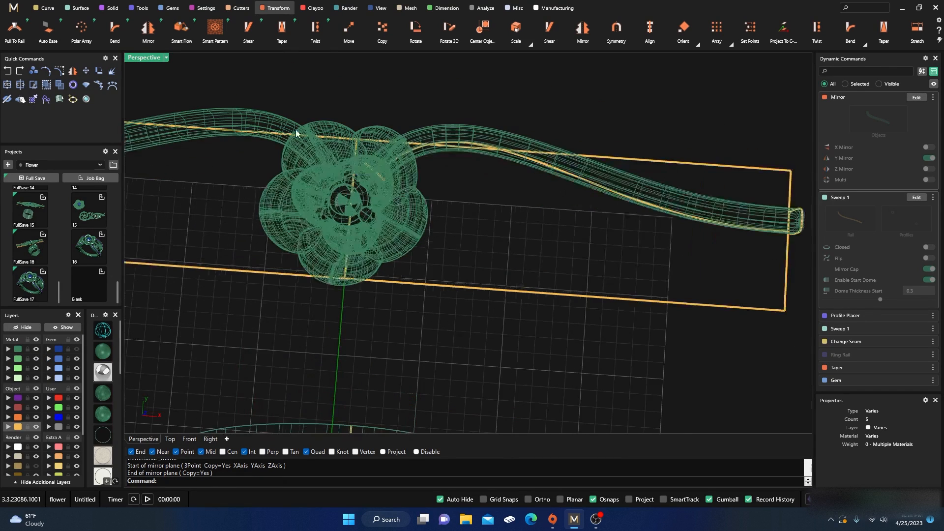
Delete the mirrored tube on the flower's left side and undo the deletion.
{"action": "left_click", "coordinate": [287, 124]}
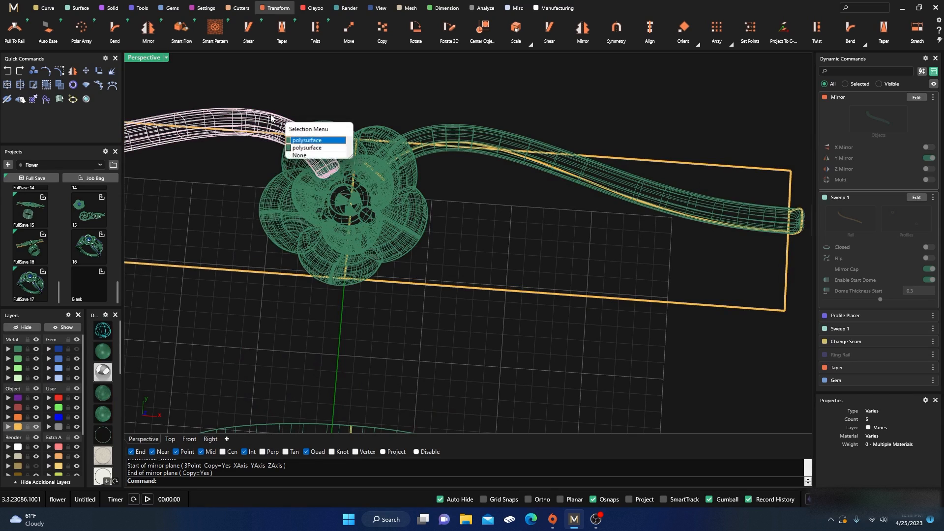
{"action": "left_click", "coordinate": [302, 140]}
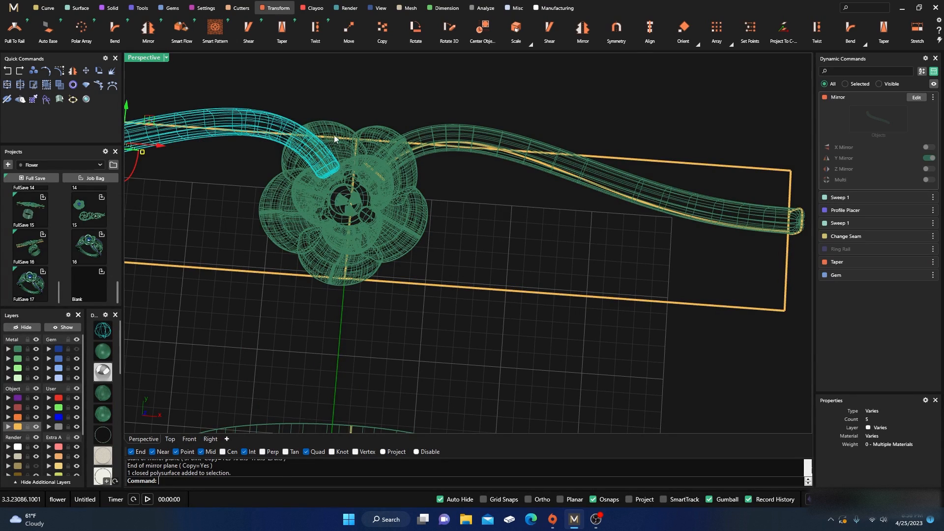
{"action": "key", "text": "Delete"}
{"action": "left_click", "coordinate": [483, 295]}
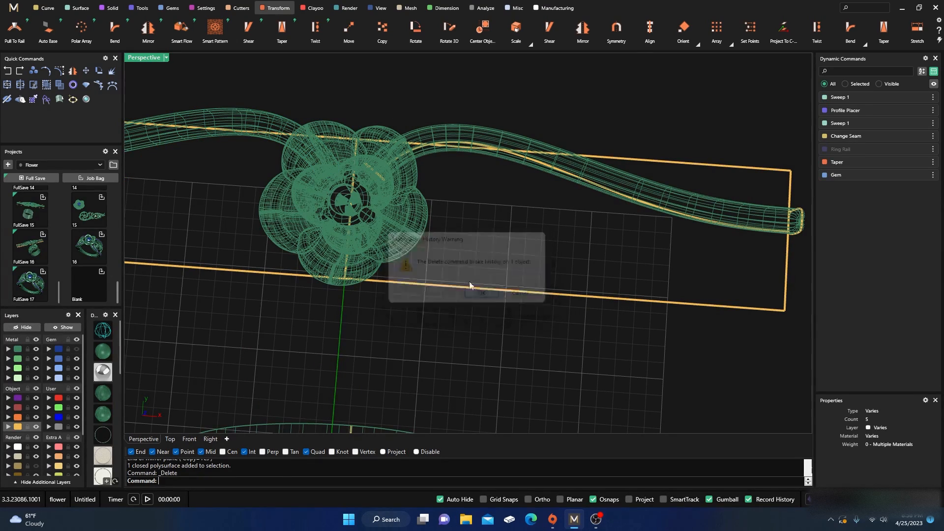
{"action": "left_click", "coordinate": [11, 72]}
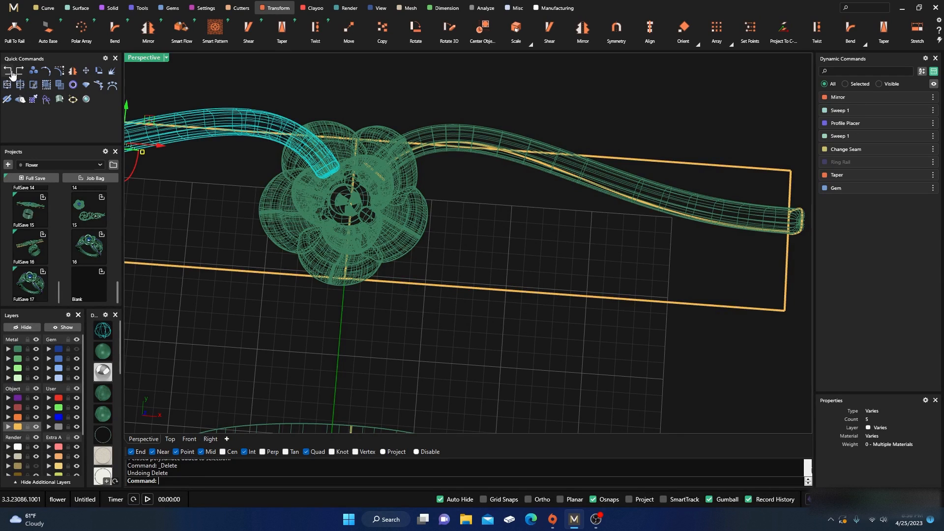
Clear the tube selection and undo the last mirror of both tubes.
{"action": "left_click", "coordinate": [260, 75]}
{"action": "left_click", "coordinate": [226, 127]}
{"action": "key", "text": "Escape"}
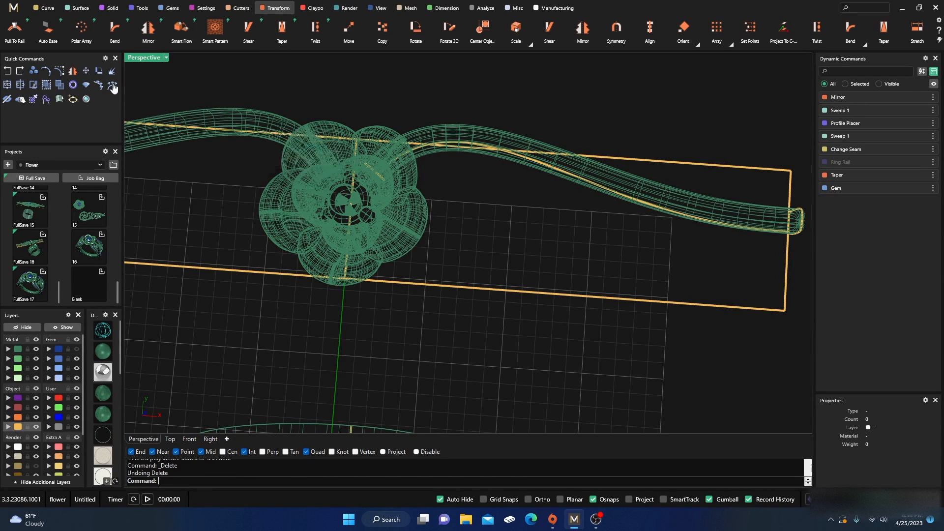
{"action": "left_click", "coordinate": [10, 72]}
Mirror both upper tubes as copies to the rectangle's lower half, starting the mirror plane at the flower's centre.
{"action": "left_click", "coordinate": [268, 116]}
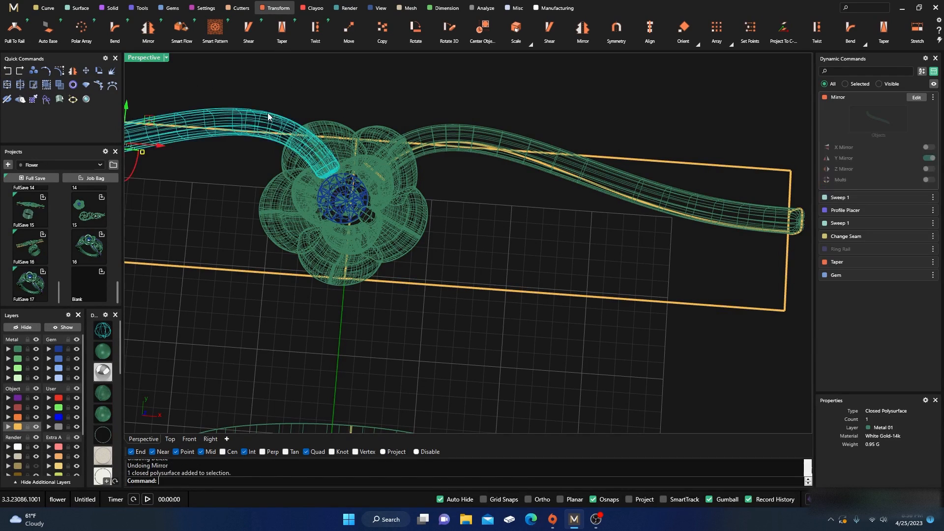
{"action": "left_click", "coordinate": [468, 131]}
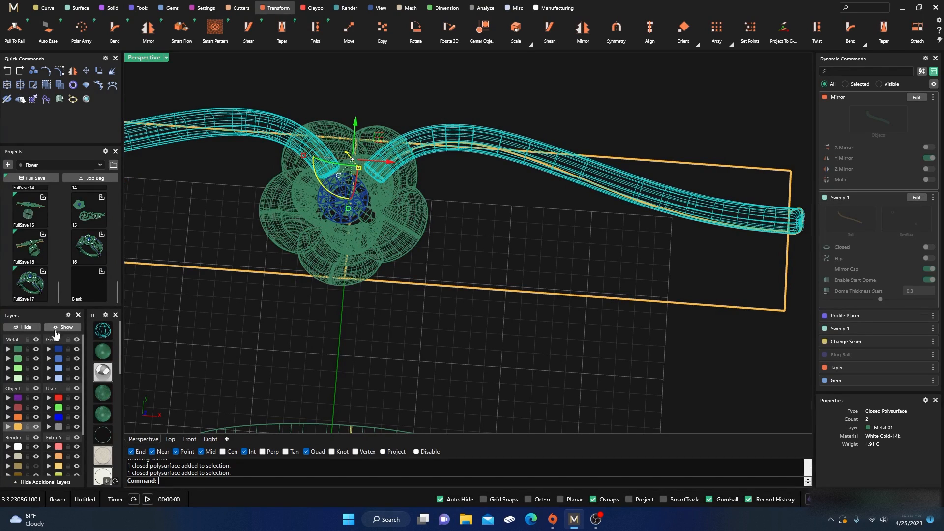
{"action": "left_click", "coordinate": [72, 71]}
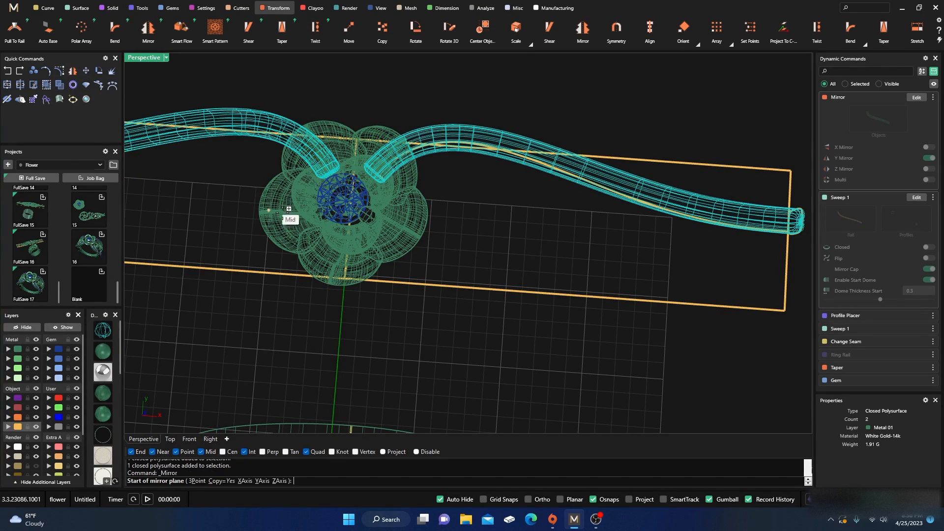
{"action": "scroll", "coordinate": [345, 197], "scroll_direction": "up", "scroll_amount": 5}
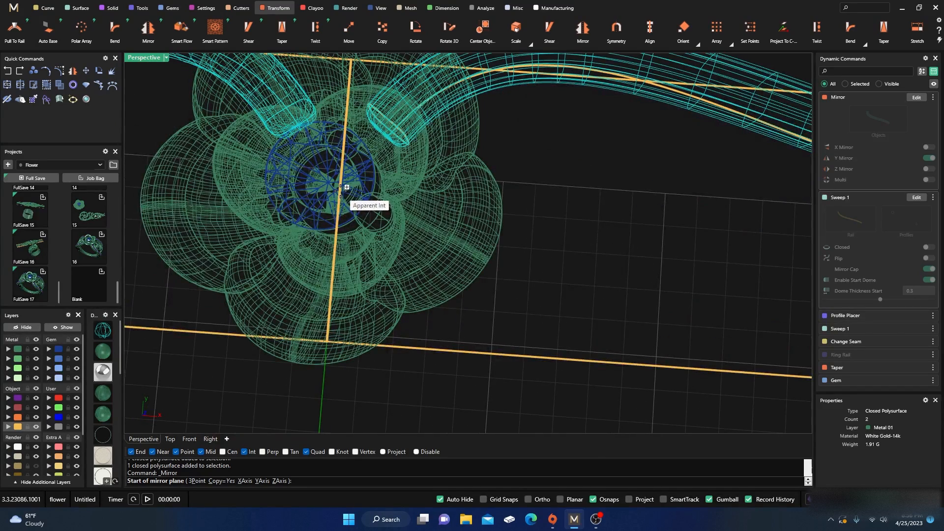
{"action": "left_click", "coordinate": [347, 188]}
{"action": "scroll", "coordinate": [347, 195], "scroll_direction": "down", "scroll_amount": 3}
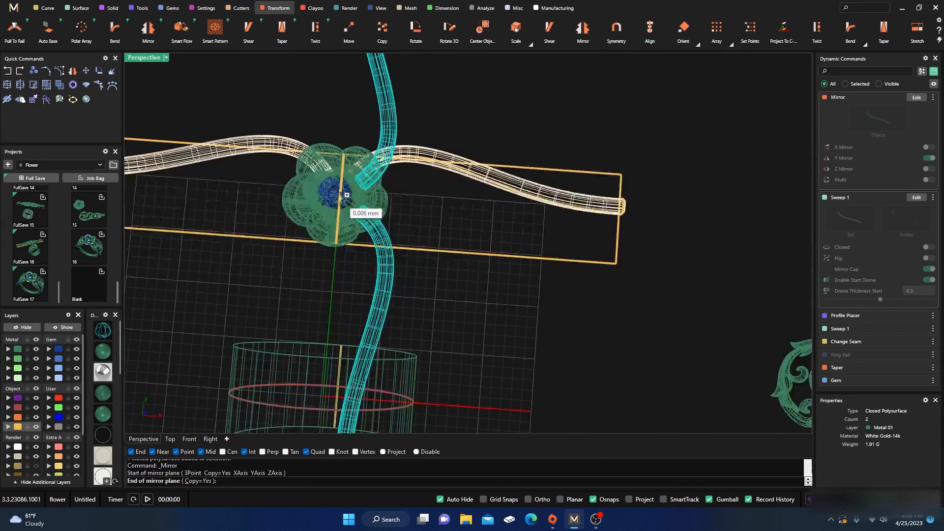
{"action": "left_click", "coordinate": [251, 189]}
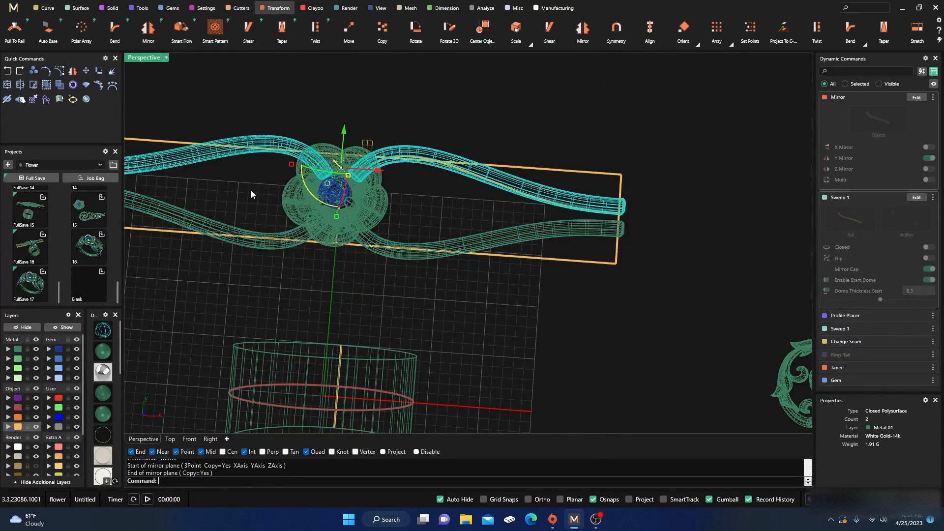
Deselect the tubes and switch the viewport to a shaded display.
{"action": "left_click", "coordinate": [415, 90]}
{"action": "scroll", "coordinate": [499, 138], "scroll_direction": "down", "scroll_amount": 5}
{"action": "left_click", "coordinate": [103, 351]}
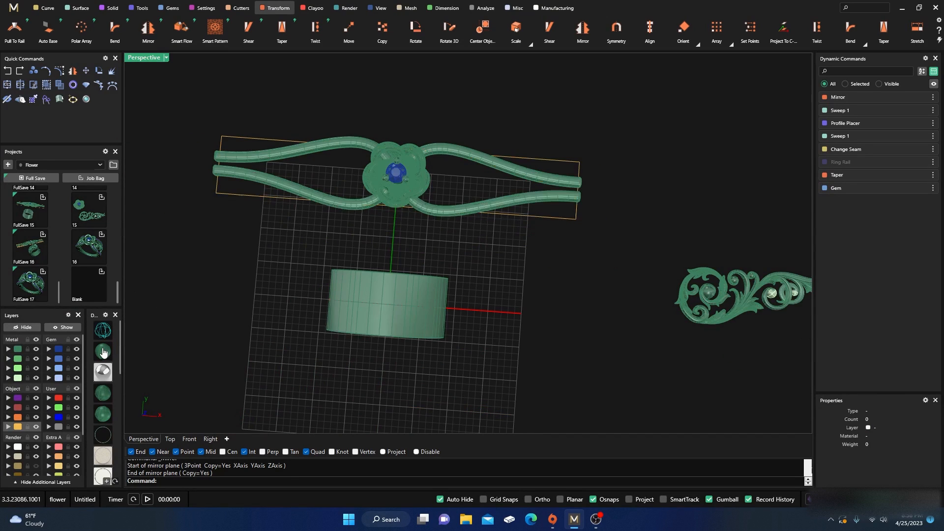
{"action": "right_click_drag", "start_coordinate": [211, 306], "coordinate": [191, 262]}
{"action": "right_click_drag", "start_coordinate": [354, 257], "coordinate": [394, 292]}
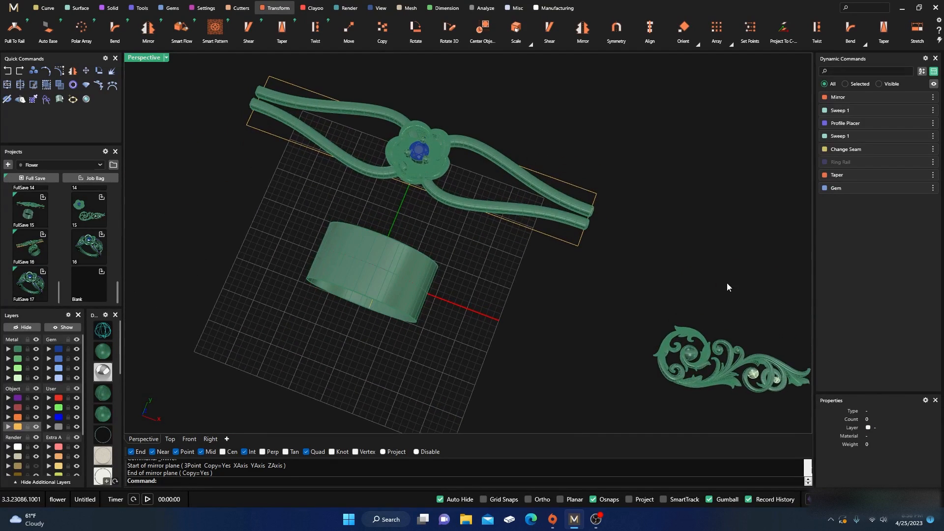
Edit the end profile curve of the original right-hand tube in Profile Placer, shifting it sideways towards the neighbouring tube.
{"action": "scroll", "coordinate": [586, 227], "scroll_direction": "up", "scroll_amount": 9}
{"action": "right_click_drag", "start_coordinate": [605, 287], "coordinate": [504, 243]}
{"action": "scroll", "coordinate": [483, 230], "scroll_direction": "down", "scroll_amount": 7}
{"action": "scroll", "coordinate": [502, 221], "scroll_direction": "up", "scroll_amount": 6}
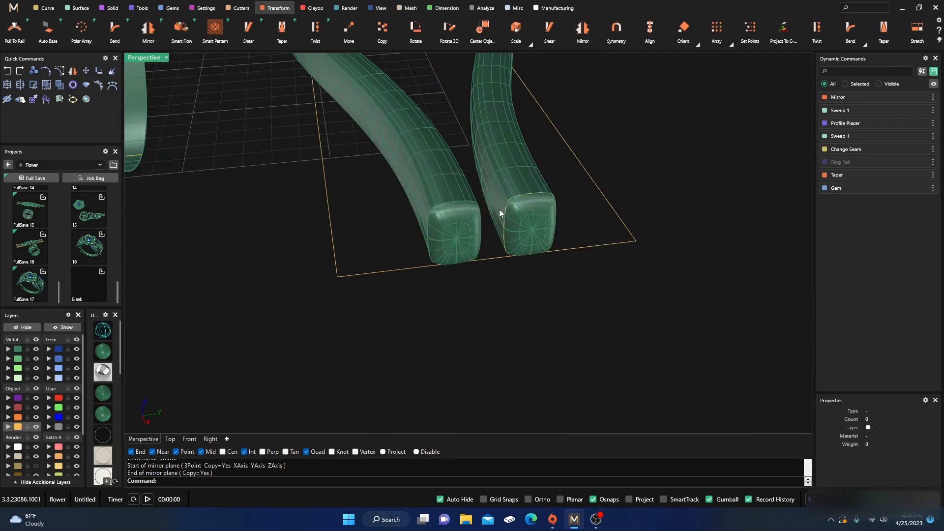
{"action": "left_click", "coordinate": [519, 198]}
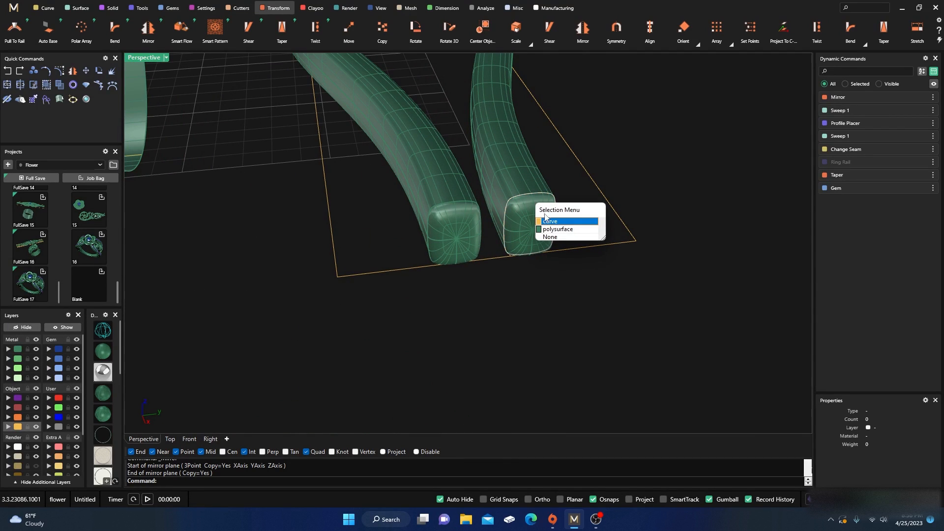
{"action": "left_click", "coordinate": [560, 220]}
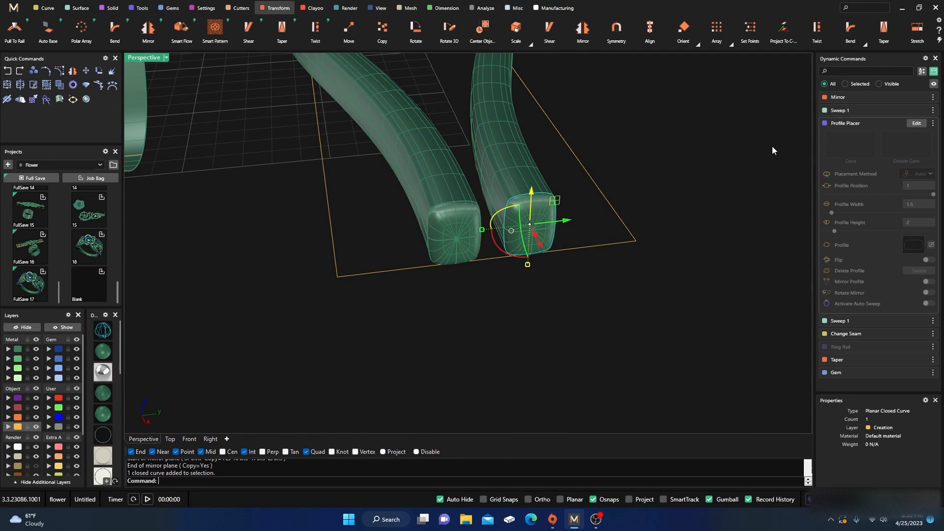
{"action": "left_click", "coordinate": [917, 123]}
{"action": "left_click_drag", "start_coordinate": [574, 252], "coordinate": [556, 252]}
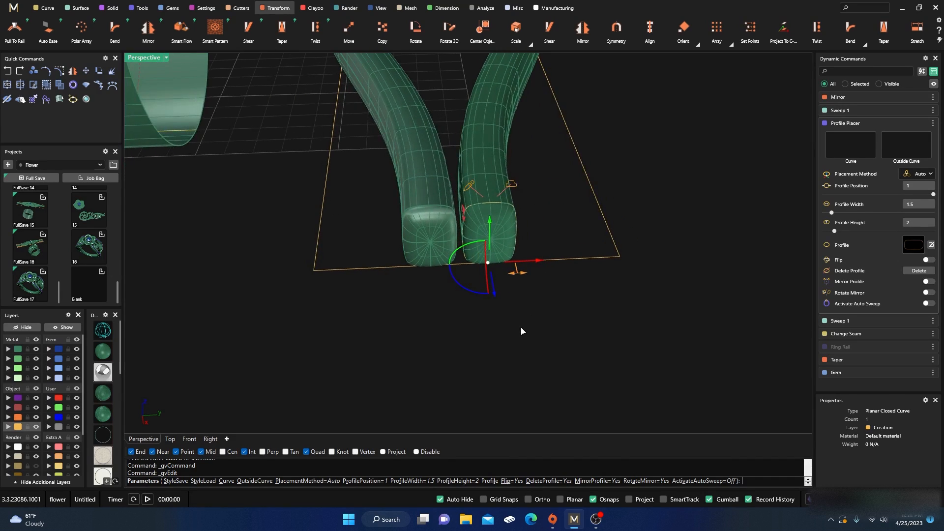
{"action": "key", "text": "Return"}
Reopen the end profile in Profile Placer and shift it further inward so the paired tube ends overlap.
{"action": "scroll", "coordinate": [477, 197], "scroll_direction": "up", "scroll_amount": 3}
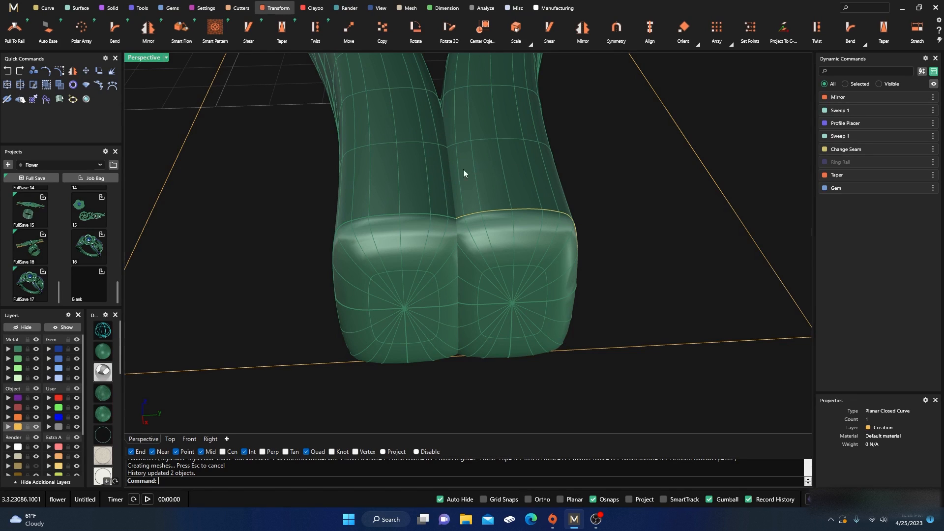
{"action": "left_click", "coordinate": [552, 213]}
{"action": "left_click", "coordinate": [581, 236]}
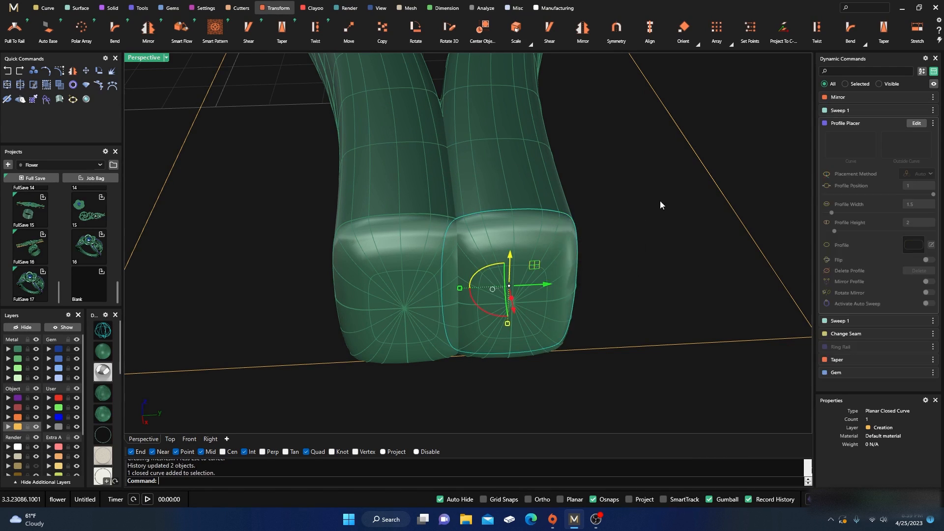
{"action": "left_click", "coordinate": [917, 123]}
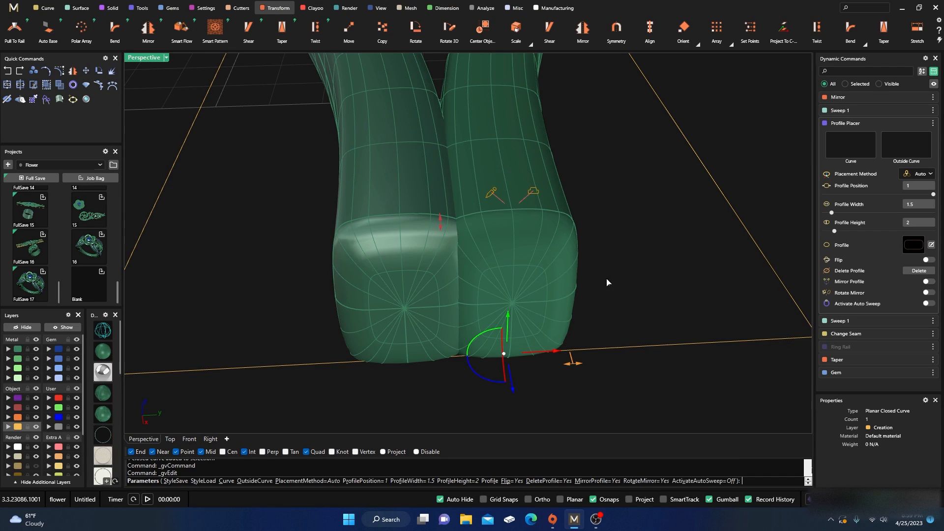
{"action": "left_click_drag", "start_coordinate": [574, 366], "coordinate": [539, 355]}
{"action": "right_click", "coordinate": [626, 283]}
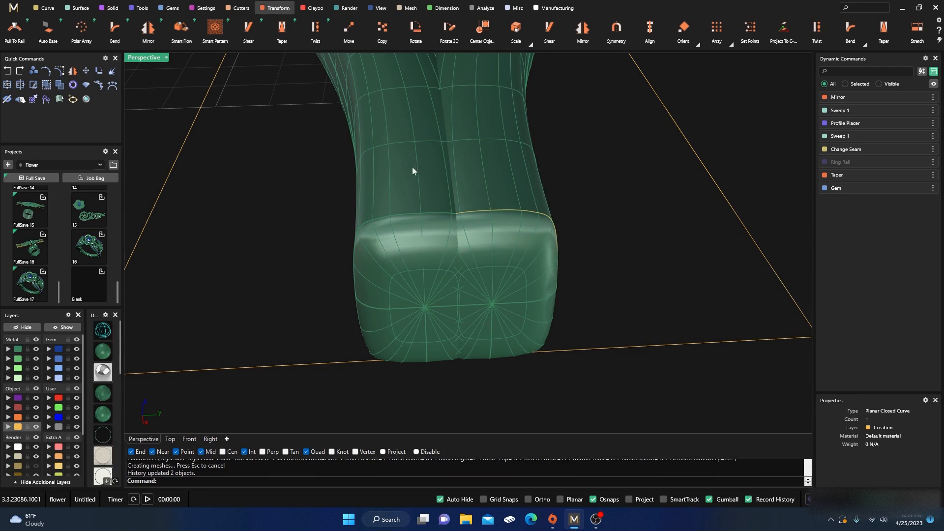
Check the joined tube ends from the front and nudge the end profile slightly closer to the centre line.
{"action": "right_click_drag", "start_coordinate": [482, 284], "coordinate": [480, 246]}
{"action": "scroll", "coordinate": [482, 275], "scroll_direction": "down", "scroll_amount": 5}
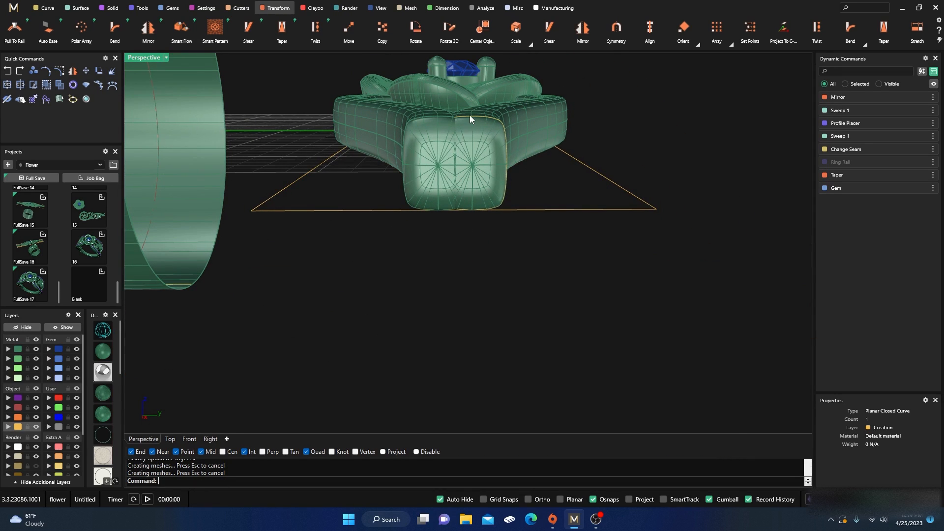
{"action": "scroll", "coordinate": [443, 120], "scroll_direction": "up", "scroll_amount": 6}
{"action": "right_click_drag", "start_coordinate": [448, 121], "coordinate": [444, 120]}
{"action": "left_click", "coordinate": [544, 116]}
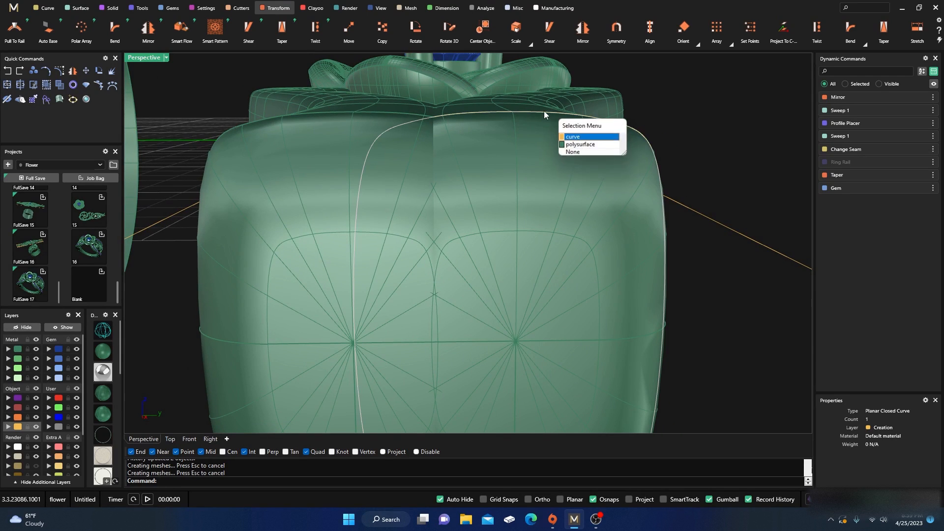
{"action": "left_click", "coordinate": [614, 129]}
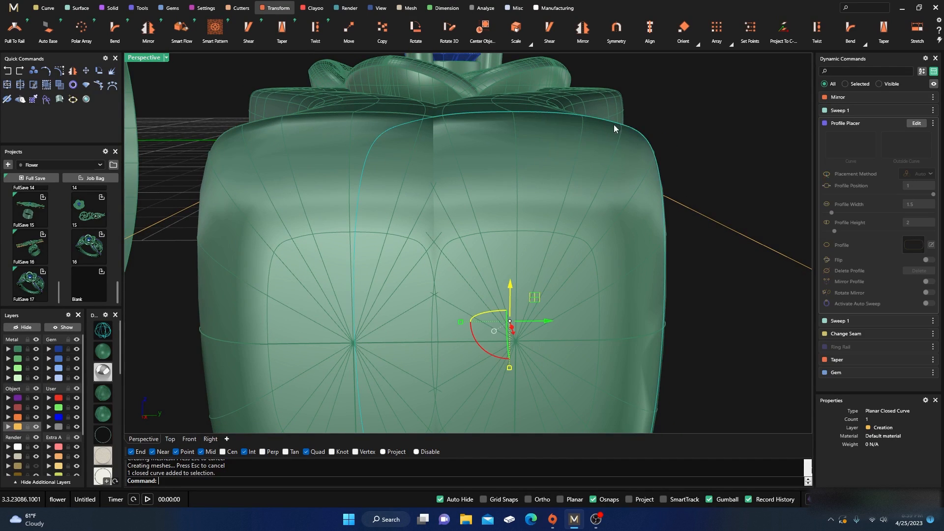
{"action": "left_click", "coordinate": [917, 123]}
{"action": "scroll", "coordinate": [455, 206], "scroll_direction": "down", "scroll_amount": 6}
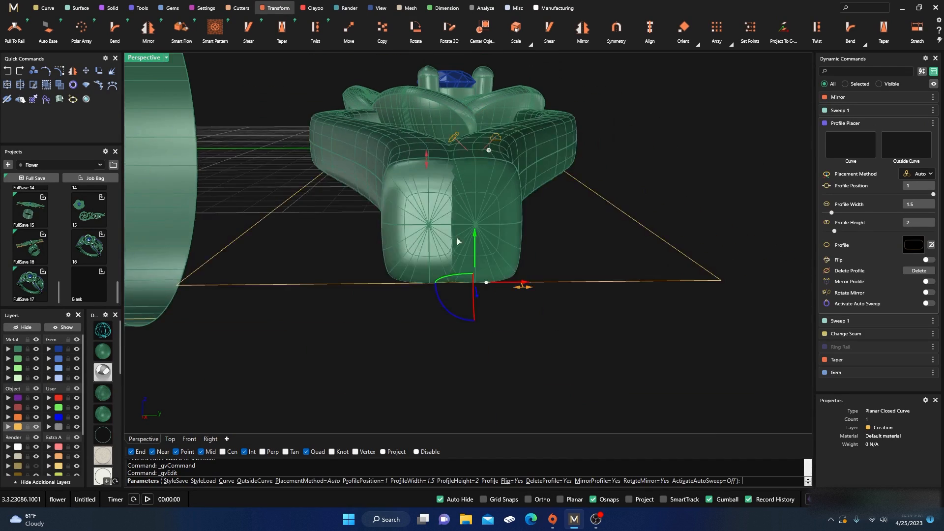
{"action": "left_click_drag", "start_coordinate": [527, 285], "coordinate": [516, 283]}
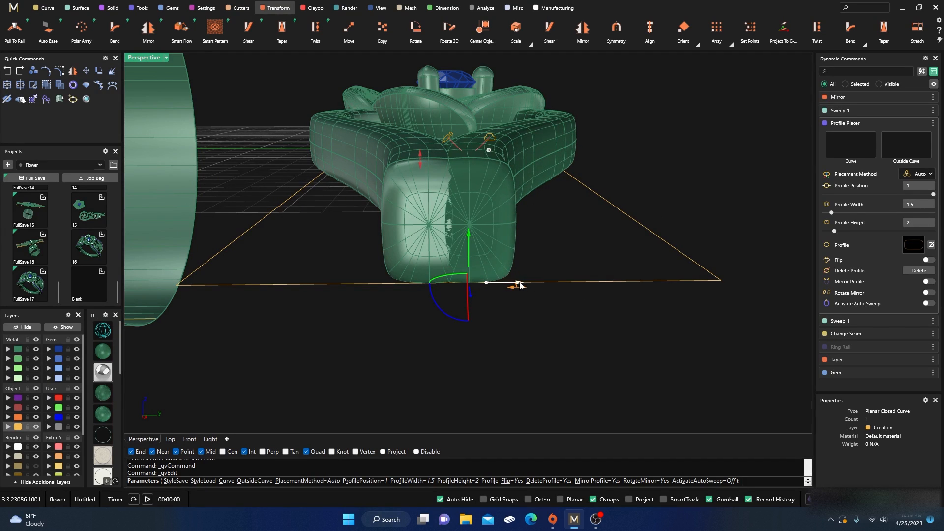
{"action": "right_click", "coordinate": [565, 234]}
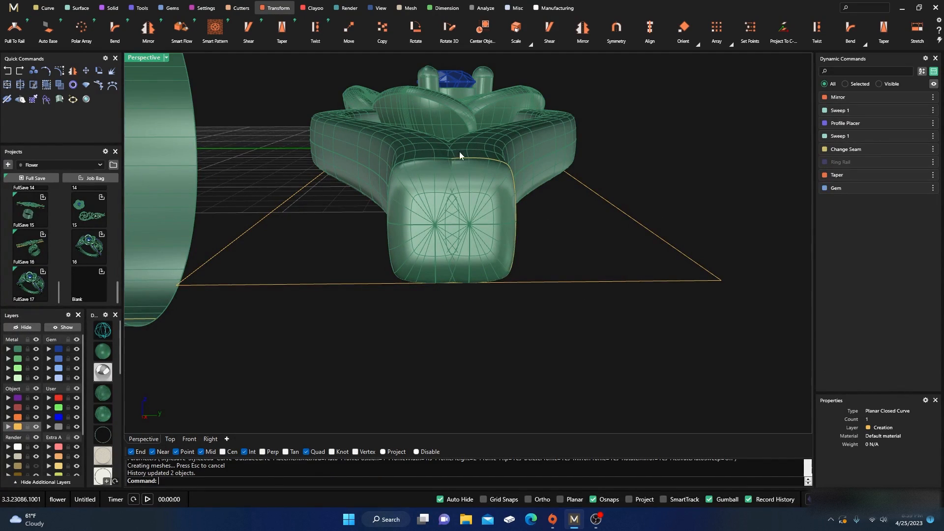
Examine the whole ornament and how the tubes meet the flower's petals.
{"action": "scroll", "coordinate": [454, 158], "scroll_direction": "down", "scroll_amount": 10}
{"action": "right_click_drag", "start_coordinate": [399, 184], "coordinate": [537, 294]}
{"action": "scroll", "coordinate": [528, 266], "scroll_direction": "down", "scroll_amount": 6}
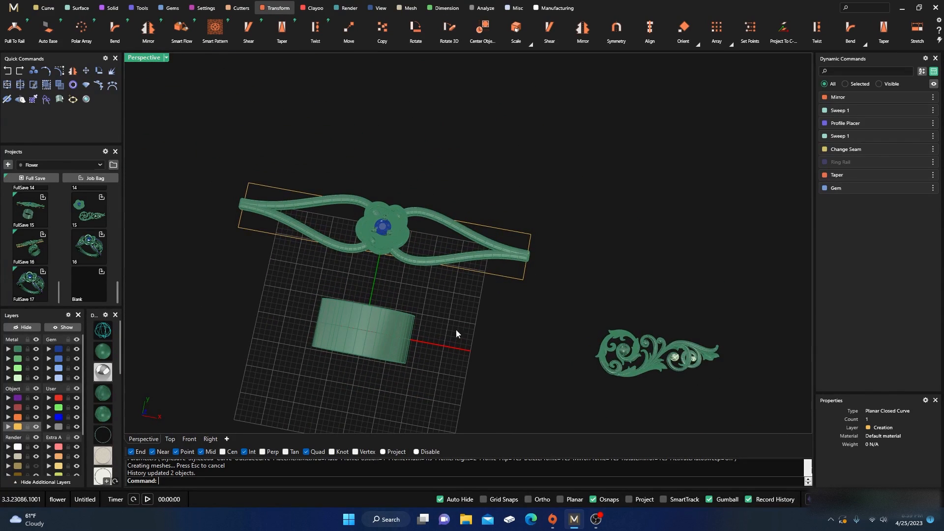
{"action": "right_click_drag", "start_coordinate": [460, 334], "coordinate": [411, 262]}
{"action": "scroll", "coordinate": [443, 270], "scroll_direction": "up", "scroll_amount": 5}
{"action": "scroll", "coordinate": [335, 194], "scroll_direction": "up", "scroll_amount": 10}
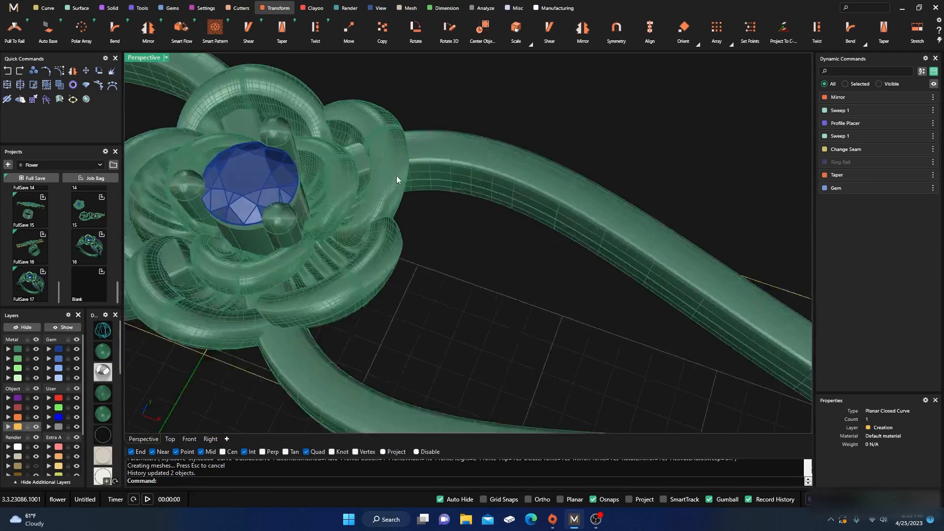
{"action": "scroll", "coordinate": [344, 166], "scroll_direction": "down", "scroll_amount": 4}
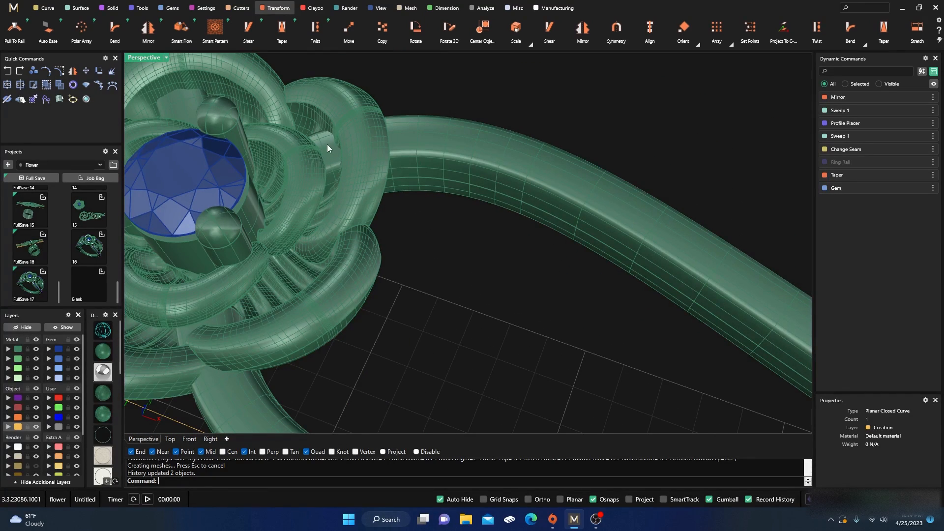
{"action": "scroll", "coordinate": [419, 219], "scroll_direction": "down", "scroll_amount": 6}
{"action": "right_click_drag", "start_coordinate": [426, 219], "coordinate": [437, 244]}
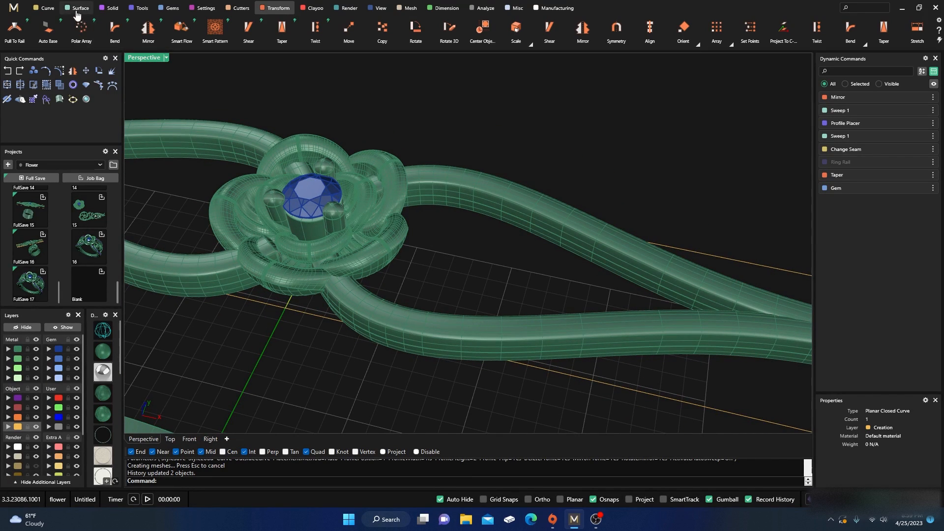
Extract an isocurve along the inner side of the upper right tube at U 0.12, V 0.94 with angle 90.
{"action": "left_click", "coordinate": [46, 8]}
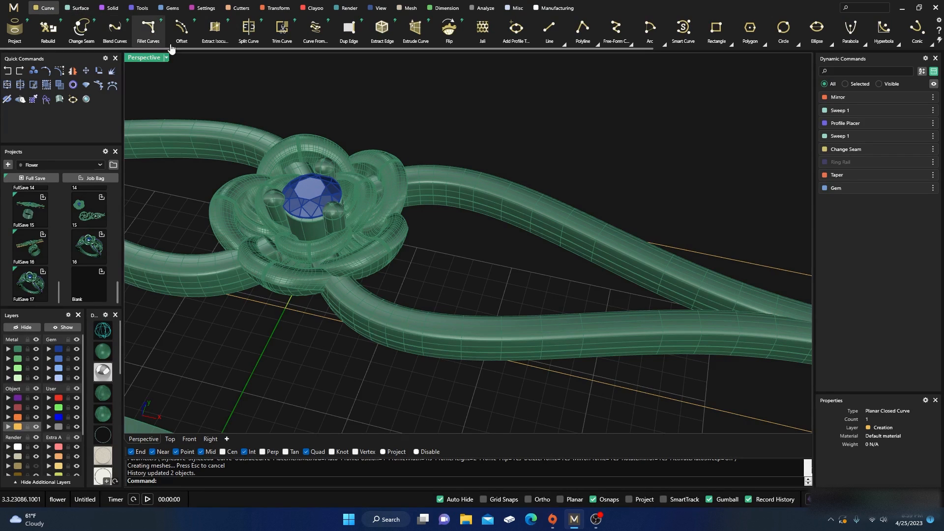
{"action": "left_click", "coordinate": [215, 29]}
{"action": "scroll", "coordinate": [459, 261], "scroll_direction": "up", "scroll_amount": 5}
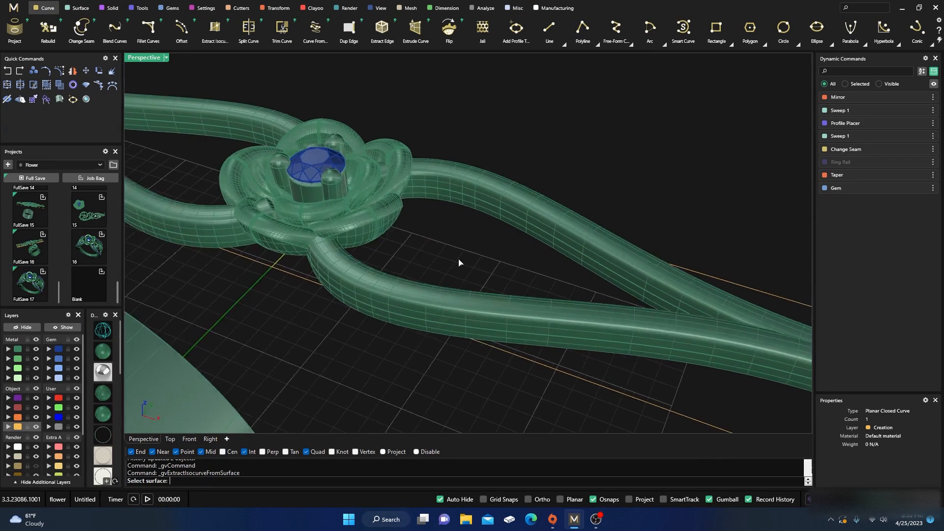
{"action": "left_click", "coordinate": [420, 177]}
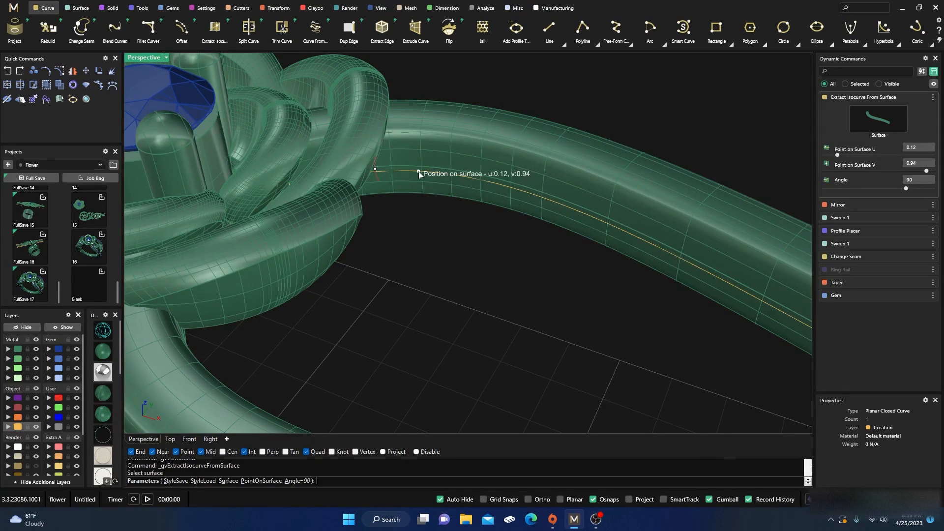
{"action": "scroll", "coordinate": [441, 242], "scroll_direction": "up", "scroll_amount": 4}
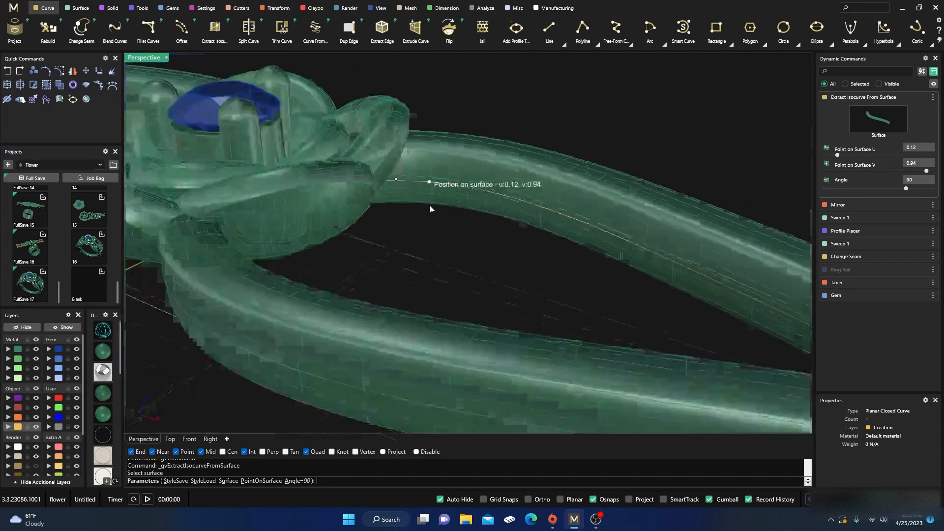
{"action": "scroll", "coordinate": [431, 204], "scroll_direction": "down", "scroll_amount": 3}
{"action": "scroll", "coordinate": [435, 241], "scroll_direction": "up", "scroll_amount": 1}
{"action": "key", "text": "Return"}
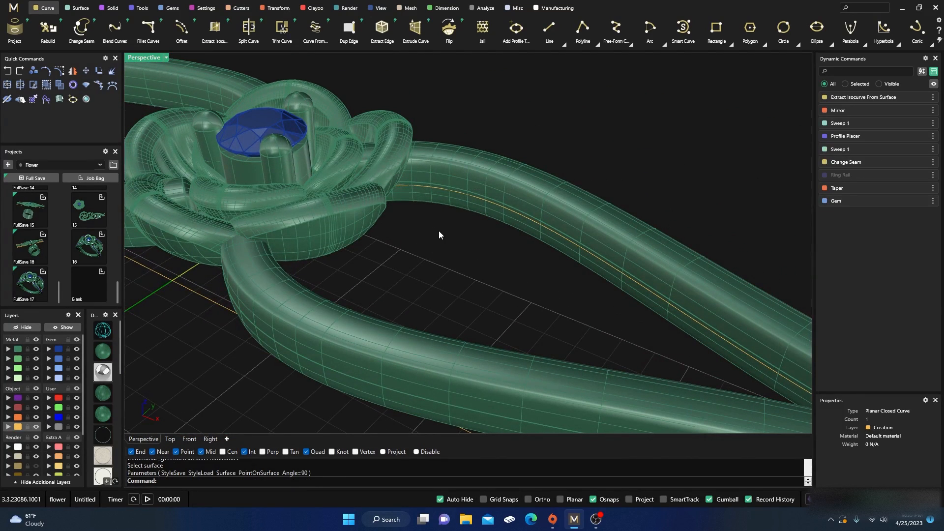
Select the extracted isocurve on the upper right tube and show the model in wireframe.
{"action": "left_click", "coordinate": [453, 190]}
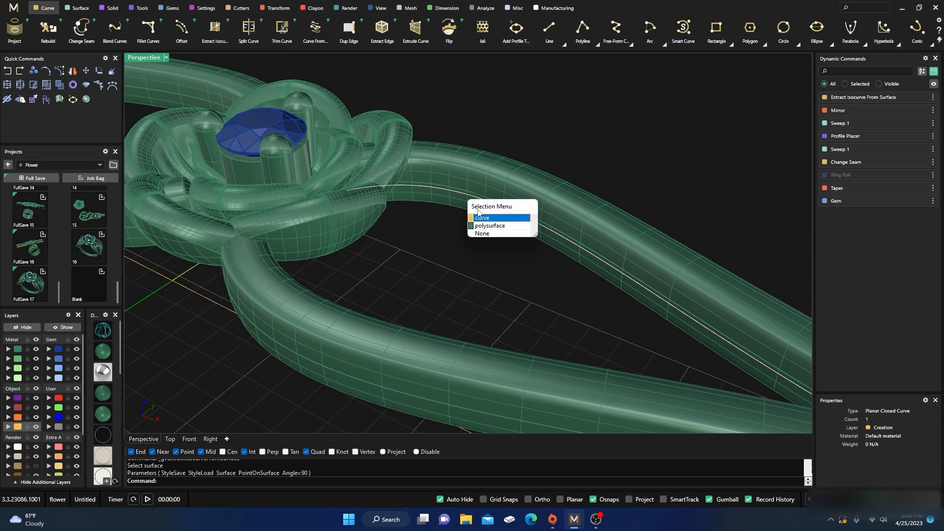
{"action": "left_click", "coordinate": [480, 215]}
{"action": "scroll", "coordinate": [406, 217], "scroll_direction": "down", "scroll_amount": 4}
{"action": "right_click_drag", "start_coordinate": [405, 216], "coordinate": [462, 260]}
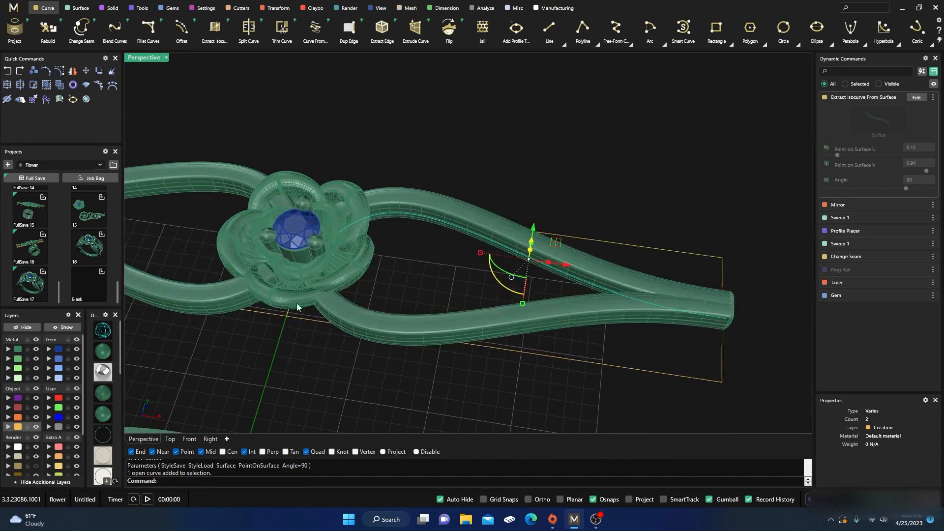
{"action": "left_click", "coordinate": [100, 333]}
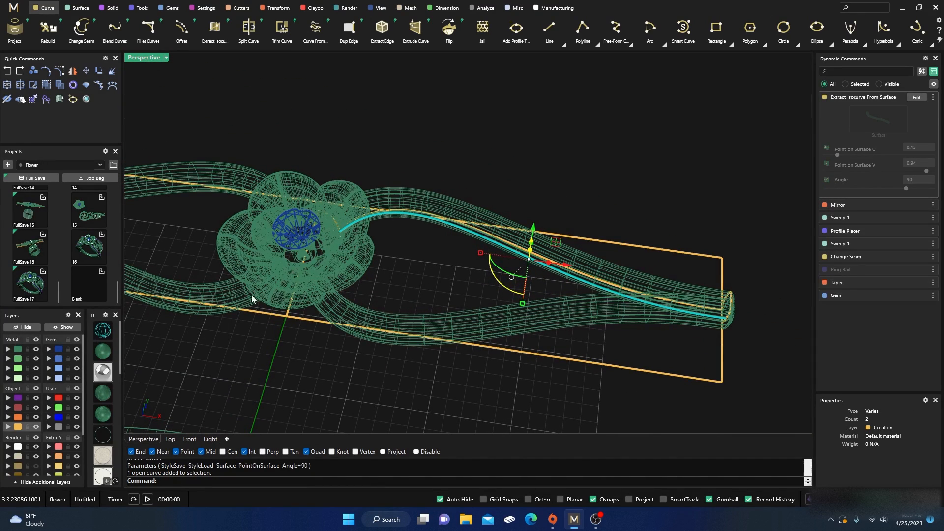
{"action": "left_click", "coordinate": [73, 71]}
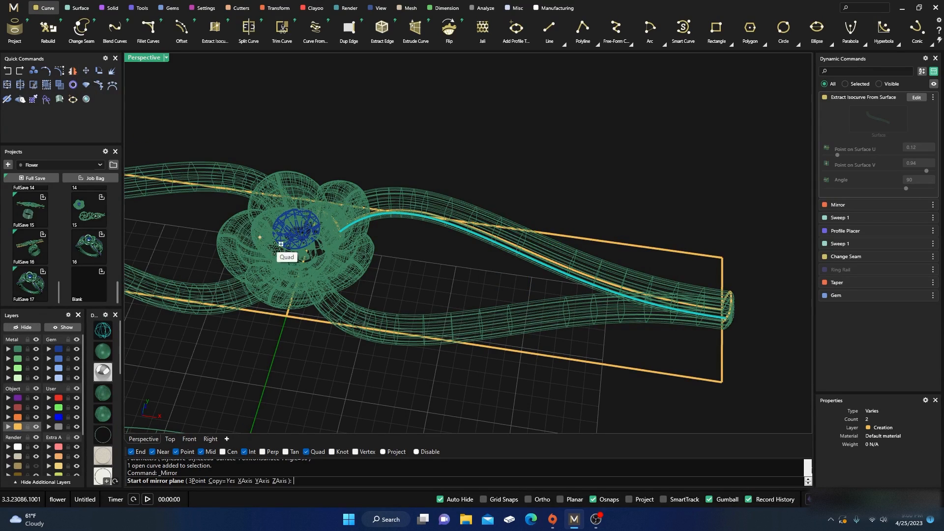
{"action": "scroll", "coordinate": [319, 252], "scroll_direction": "up", "scroll_amount": 3}
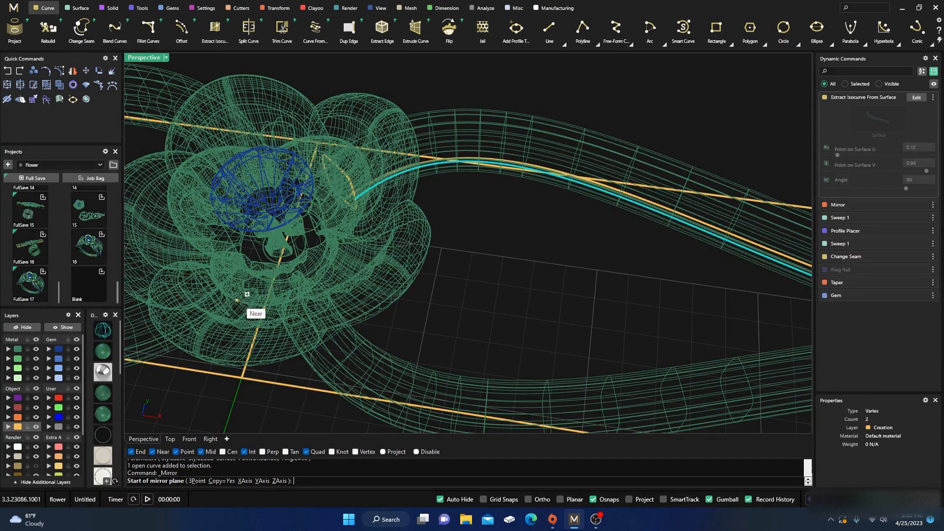
{"action": "key", "text": "Escape"}
Move the flower to the Metal 02 layer and hide that layer.
{"action": "left_click", "coordinate": [348, 282]}
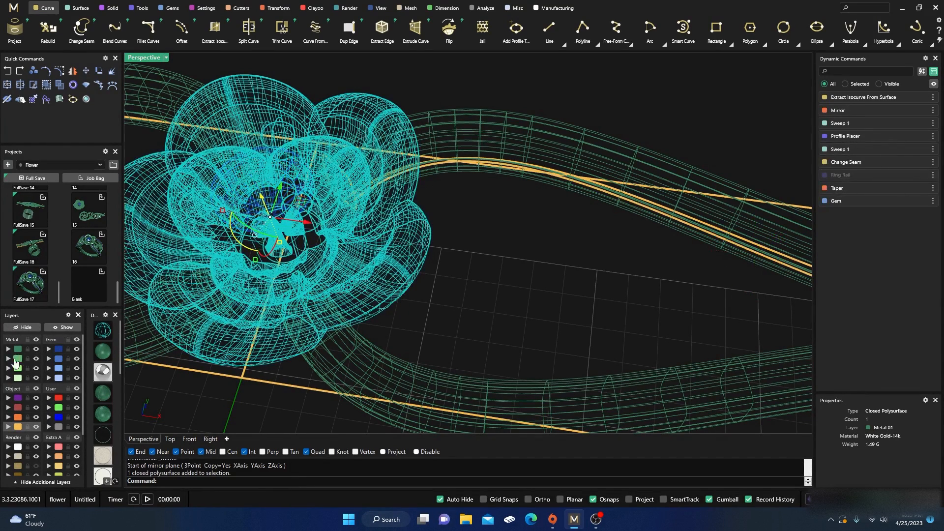
{"action": "left_click", "coordinate": [13, 362]}
{"action": "left_click", "coordinate": [36, 361]}
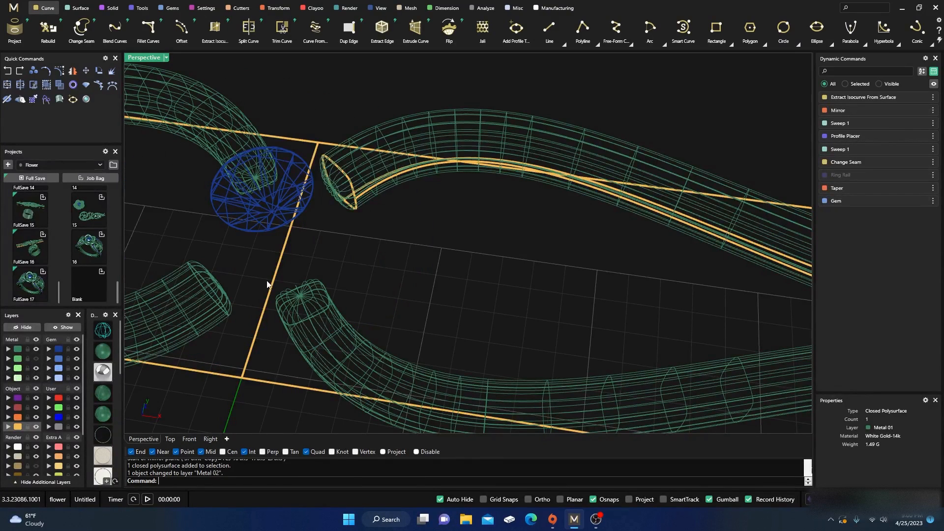
Mirror the extracted isocurve across the ornament's lengthwise centre line onto the lower right tube, keeping the original.
{"action": "left_click", "coordinate": [397, 178]}
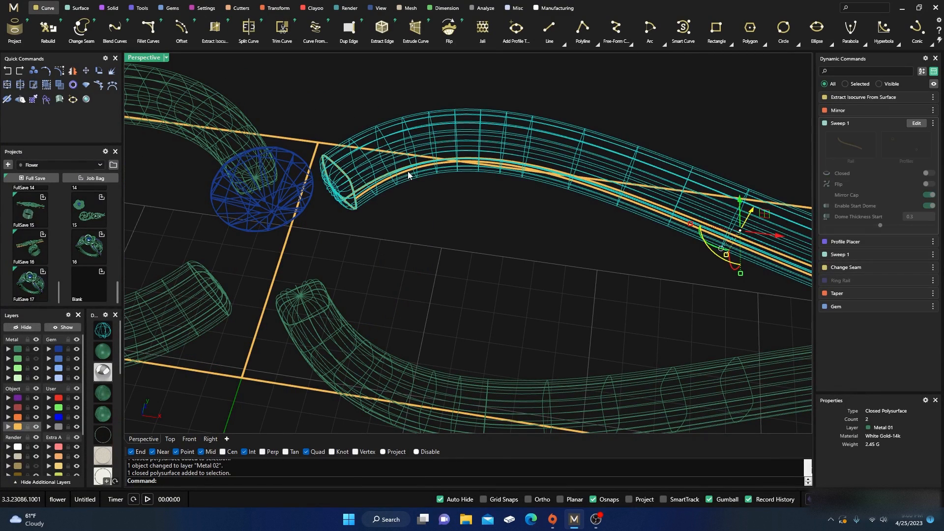
{"action": "left_click", "coordinate": [73, 71]}
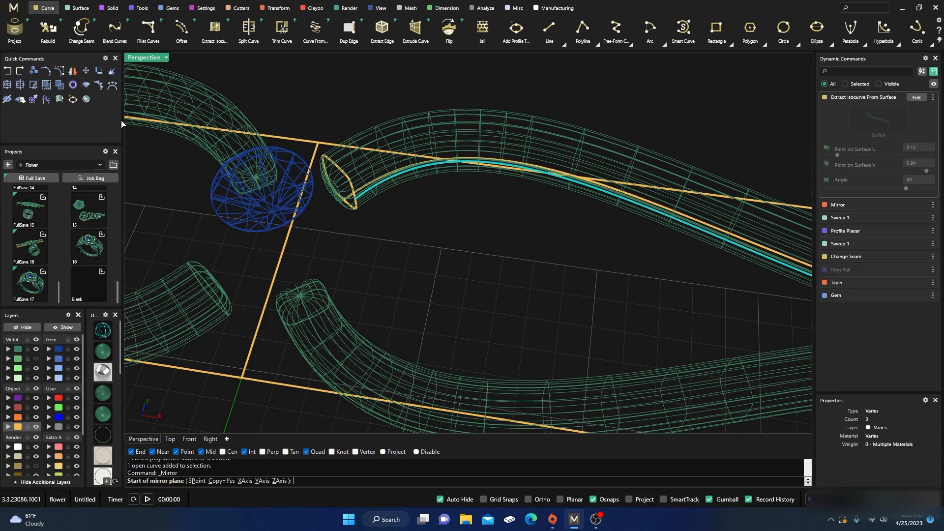
{"action": "left_click", "coordinate": [280, 254]}
{"action": "right_click_drag", "start_coordinate": [320, 249], "coordinate": [270, 247]}
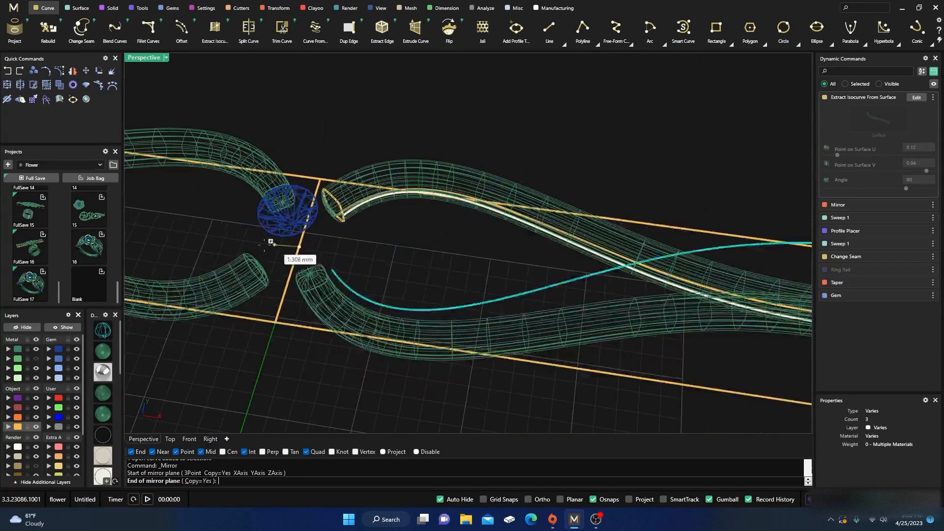
{"action": "left_click", "coordinate": [215, 225]}
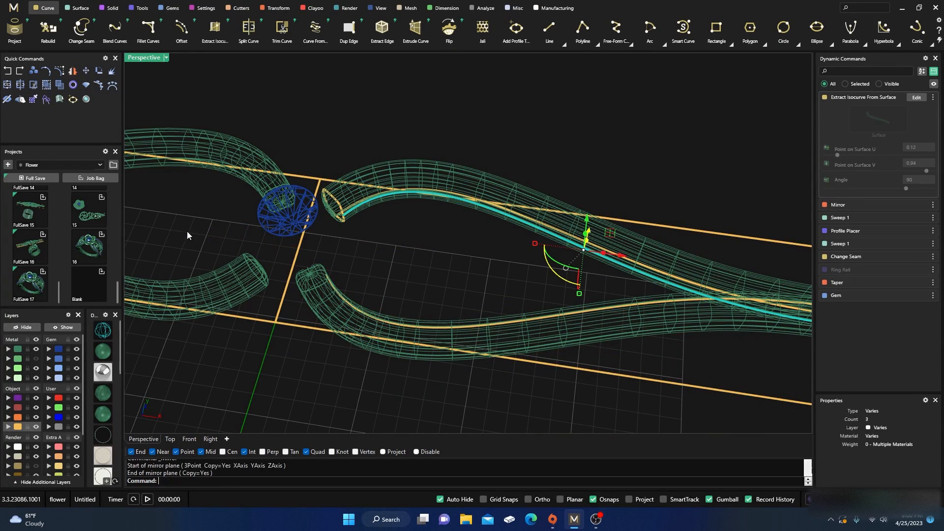
Show the flower layer again in shaded display and examine the two isocurves along the inner sides of the tubes.
{"action": "left_click", "coordinate": [36, 359]}
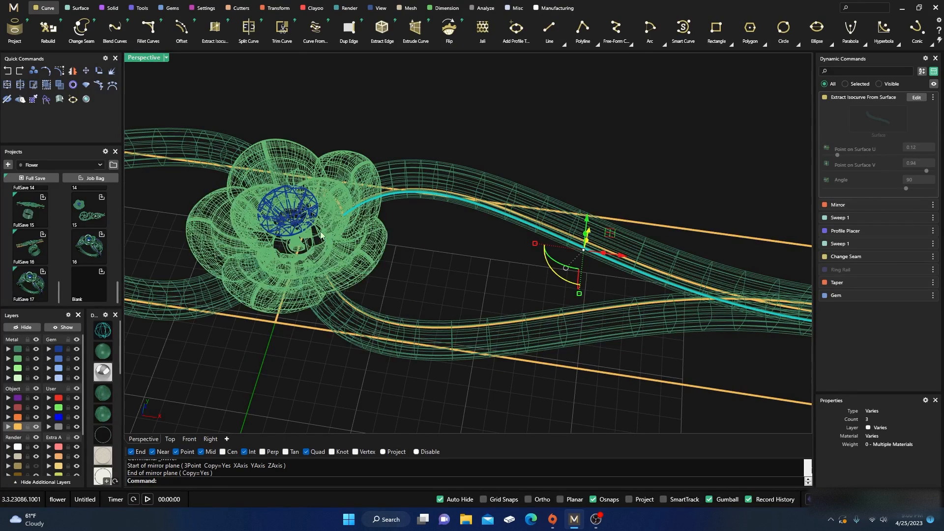
{"action": "left_click", "coordinate": [105, 351]}
{"action": "mouse_move", "coordinate": [292, 353]}
{"action": "right_mouse_down"}
{"action": "mouse_move", "coordinate": [271, 336]}
{"action": "mouse_move", "coordinate": [341, 345]}
{"action": "mouse_move", "coordinate": [399, 378]}
{"action": "mouse_move", "coordinate": [420, 89]}
{"action": "mouse_move", "coordinate": [320, 432]}
{"action": "mouse_move", "coordinate": [401, 352]}
{"action": "right_mouse_up"}
{"action": "left_click", "coordinate": [342, 345]}
Return to wireframe and hide the flower and tube layers, Metal 02 and Metal 01.
{"action": "left_click", "coordinate": [102, 334]}
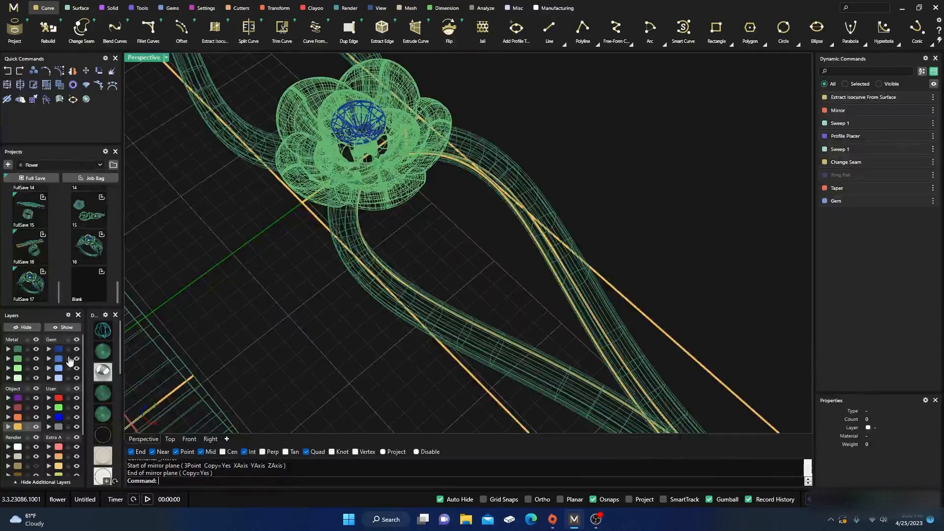
{"action": "left_click", "coordinate": [36, 359]}
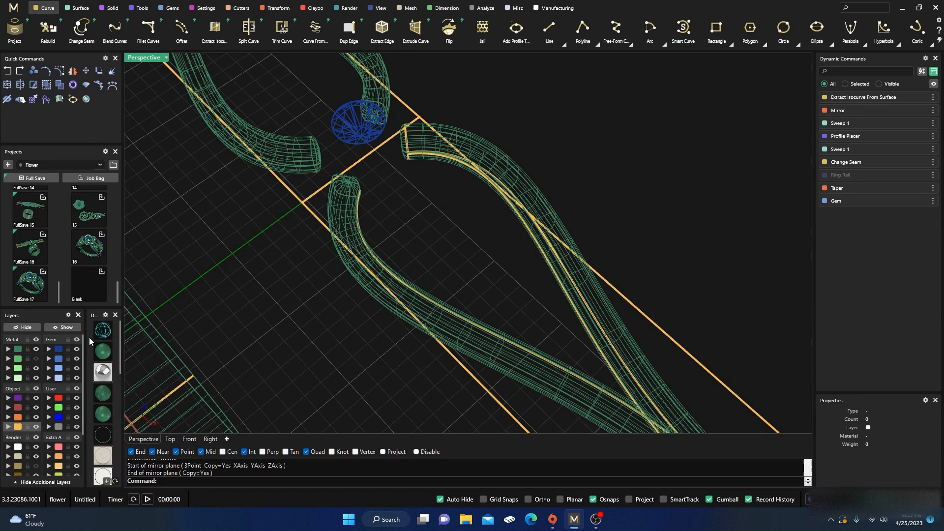
{"action": "left_click", "coordinate": [36, 349]}
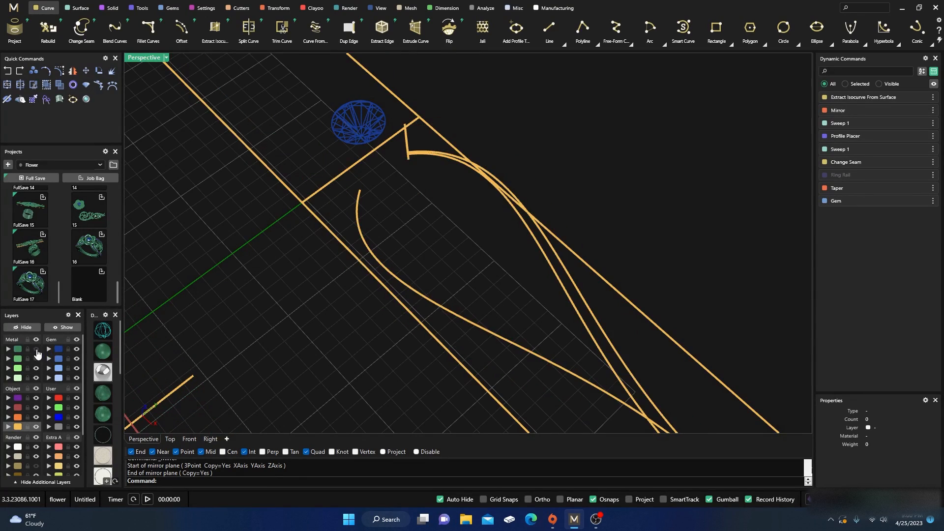
{"action": "left_click", "coordinate": [18, 370]}
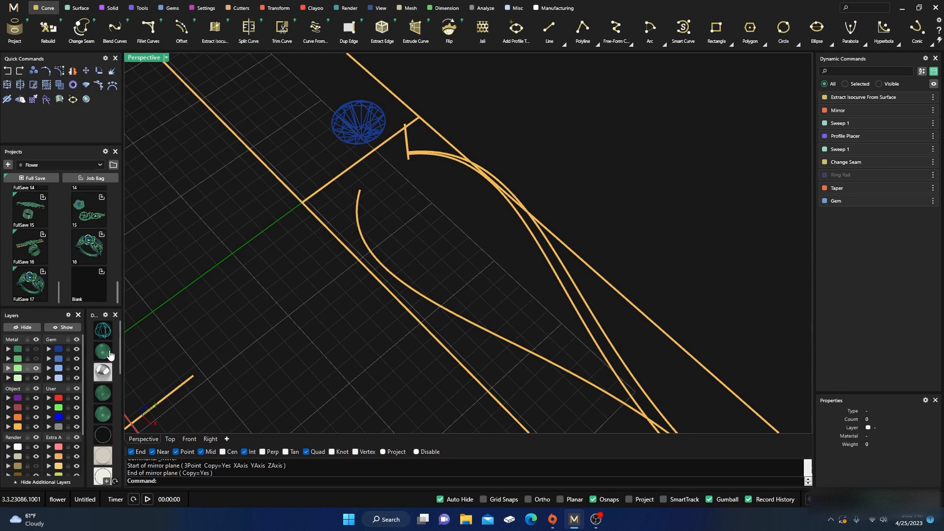
Draw a line on the Creation layer joining the flower-side ends of the two isocurves.
{"action": "right_click_drag", "start_coordinate": [242, 320], "coordinate": [298, 310]}
{"action": "scroll", "coordinate": [369, 196], "scroll_direction": "up", "scroll_amount": 5}
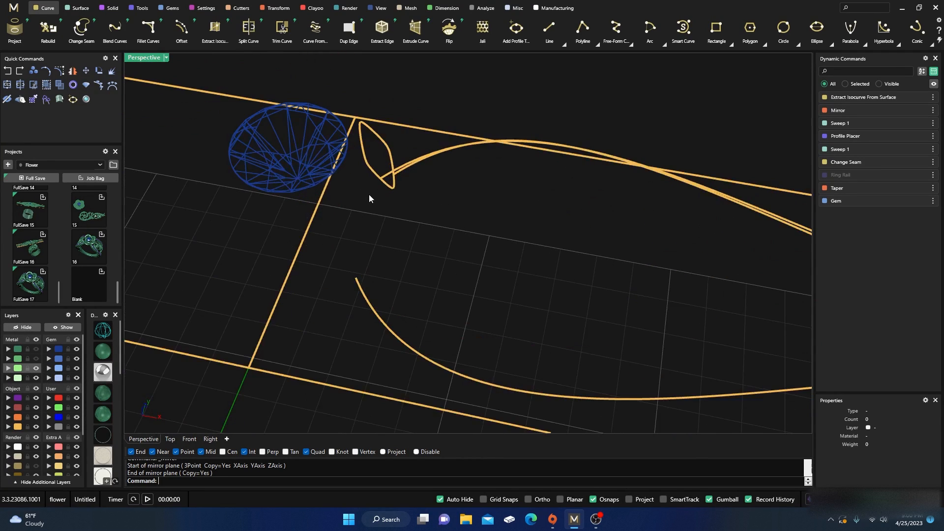
{"action": "left_click", "coordinate": [550, 31]}
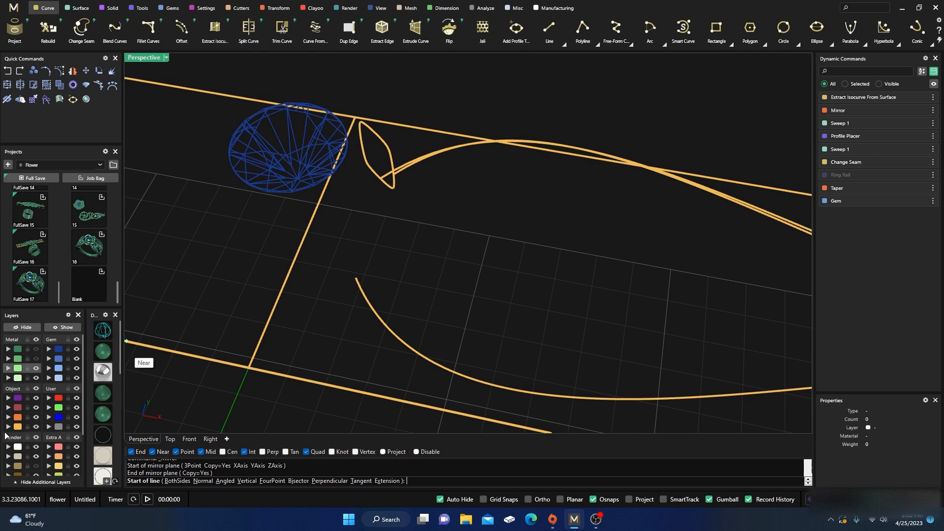
{"action": "left_click", "coordinate": [396, 171]}
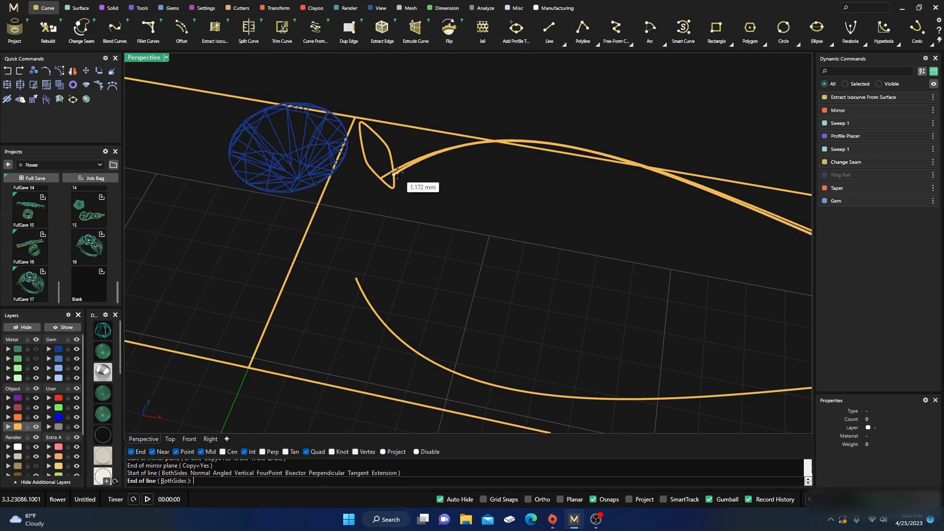
{"action": "left_click", "coordinate": [357, 277]}
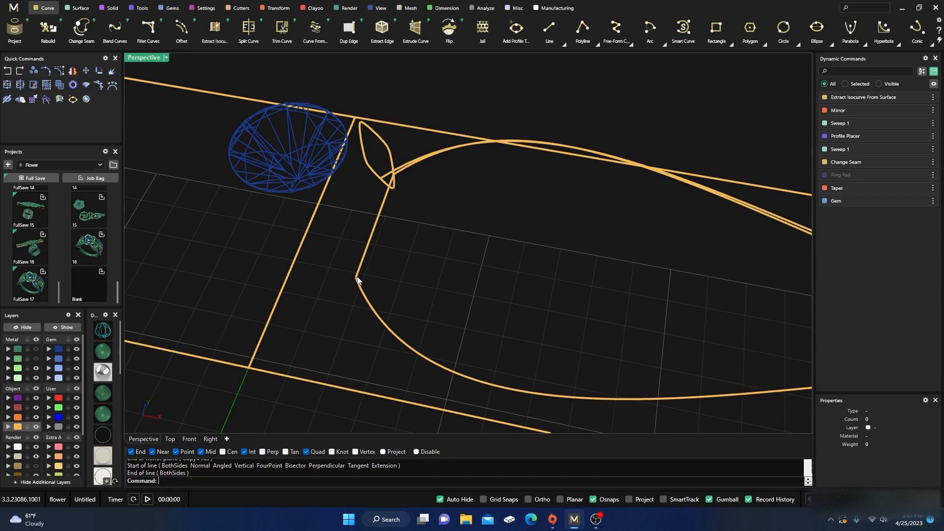
Ungroup the two mirrored isocurves.
{"action": "scroll", "coordinate": [325, 260], "scroll_direction": "down", "scroll_amount": 5}
{"action": "scroll", "coordinate": [535, 302], "scroll_direction": "up", "scroll_amount": 5}
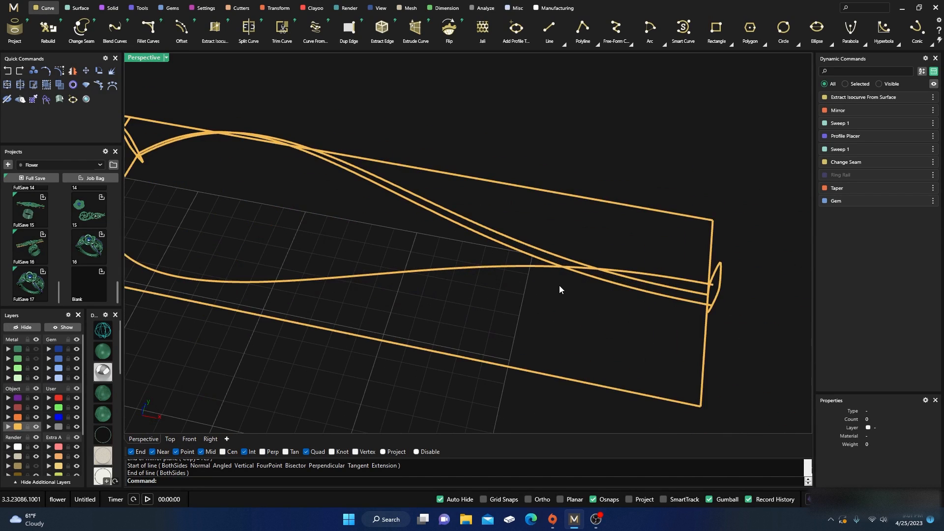
{"action": "left_click", "coordinate": [532, 268]}
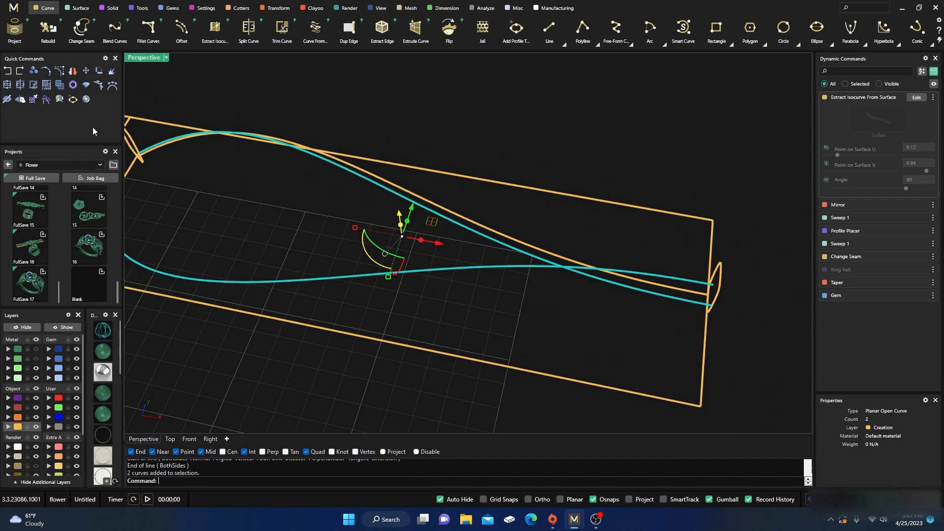
{"action": "left_click", "coordinate": [59, 86]}
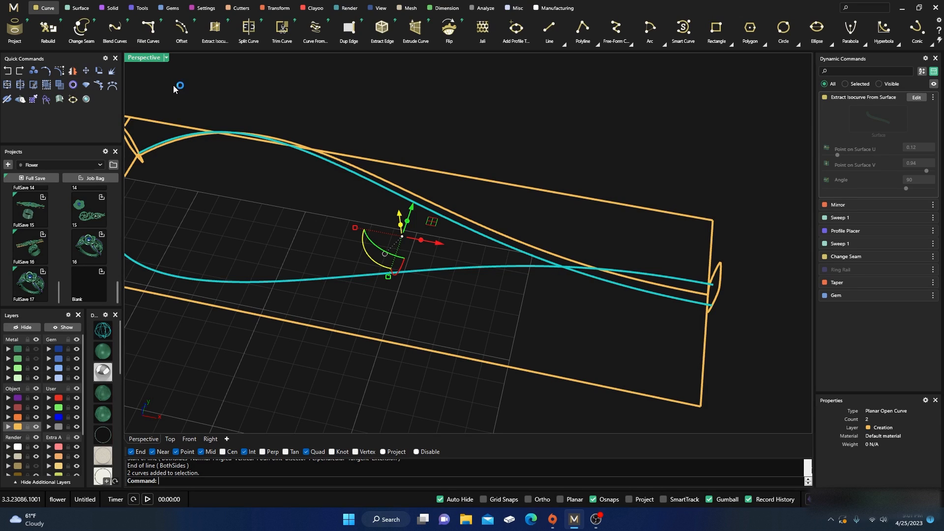
{"action": "left_click", "coordinate": [467, 270]}
{"action": "left_click", "coordinate": [482, 289]}
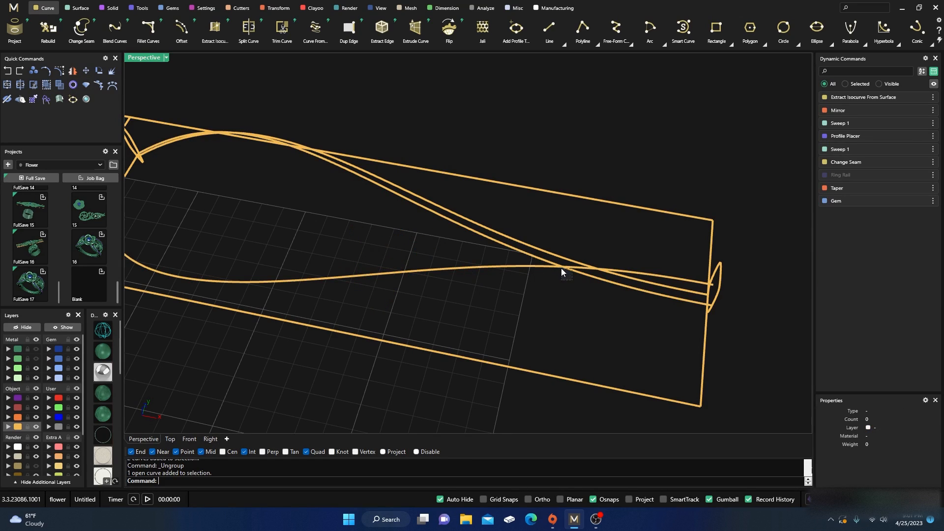
Trim both isocurves beyond their crossing near the tube ends, accepting the break in history.
{"action": "left_click_drag", "start_coordinate": [558, 268], "coordinate": [323, 225]}
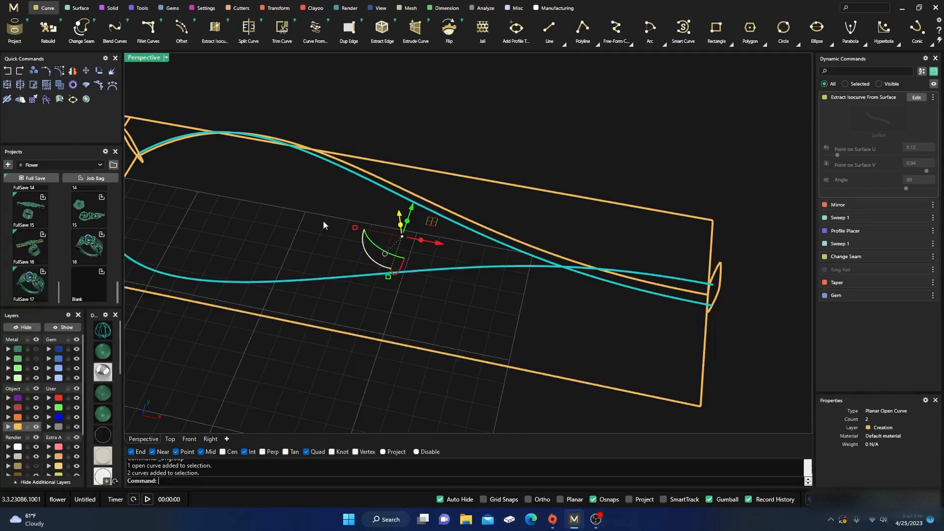
{"action": "left_click", "coordinate": [32, 87]}
{"action": "left_click", "coordinate": [581, 274]}
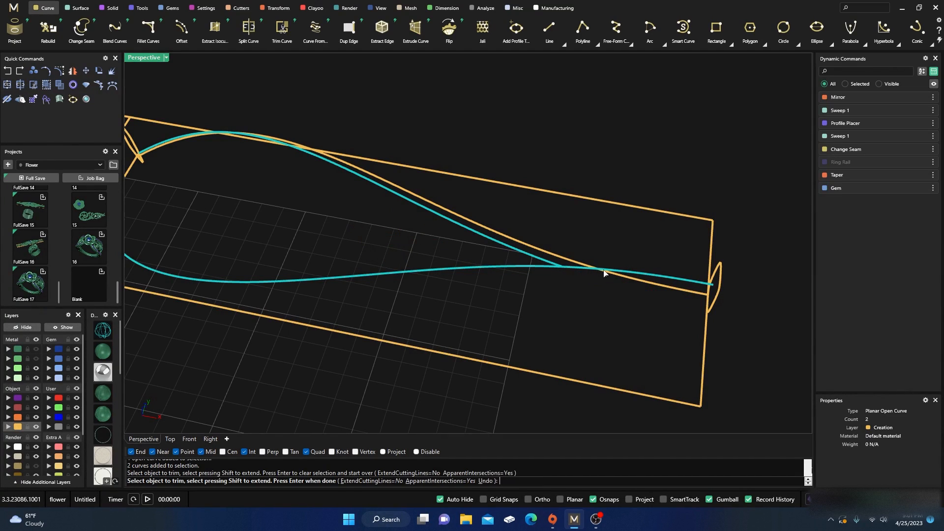
{"action": "left_click", "coordinate": [628, 273]}
{"action": "key", "text": "Return"}
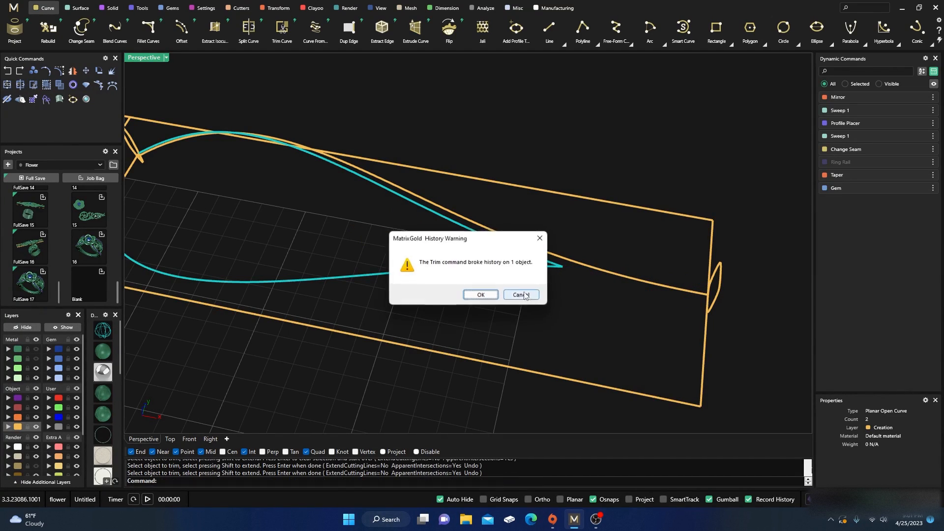
{"action": "left_click", "coordinate": [494, 295]}
{"action": "left_click", "coordinate": [496, 296]}
Create a two-rail sweep using the trimmed isocurves as rails, the joining line as cross-section and the rails' pointed meeting end as a point shape.
{"action": "scroll", "coordinate": [497, 296], "scroll_direction": "down", "scroll_amount": 5}
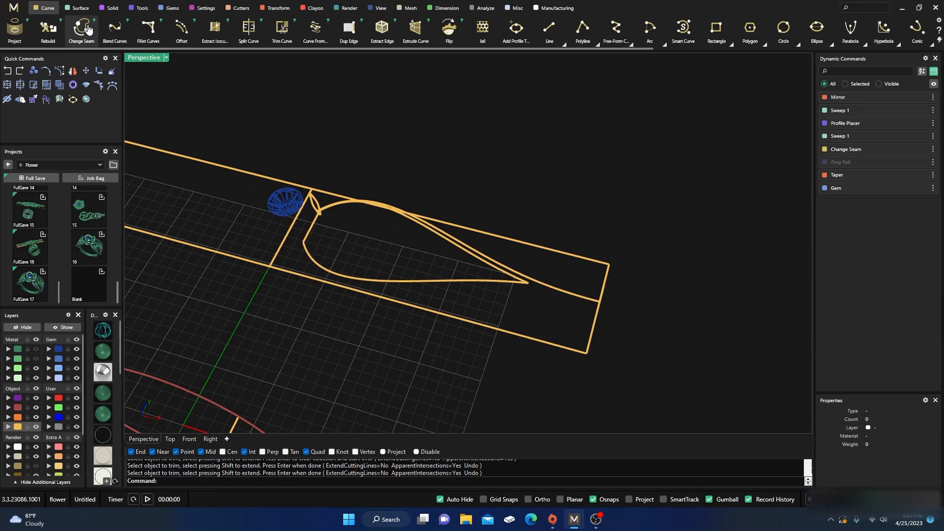
{"action": "left_click", "coordinate": [79, 7]}
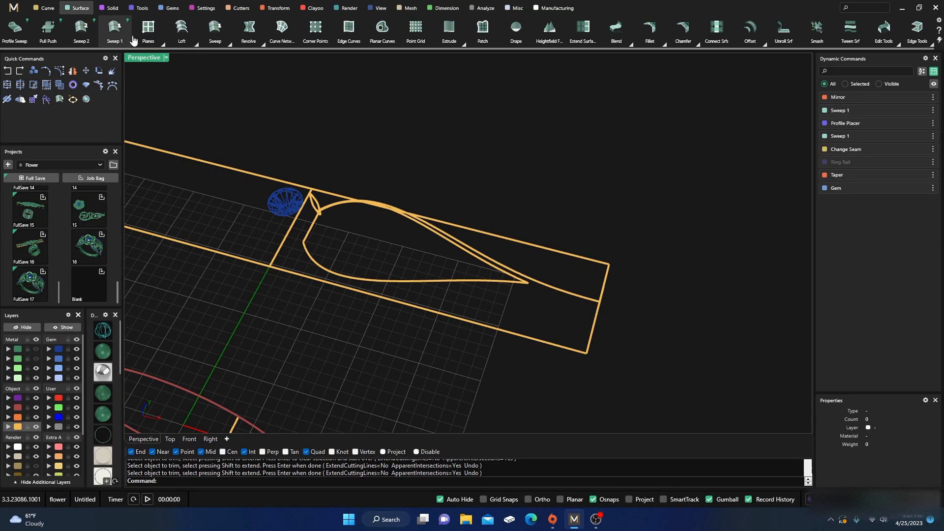
{"action": "left_click", "coordinate": [230, 43]}
{"action": "left_click", "coordinate": [216, 64]}
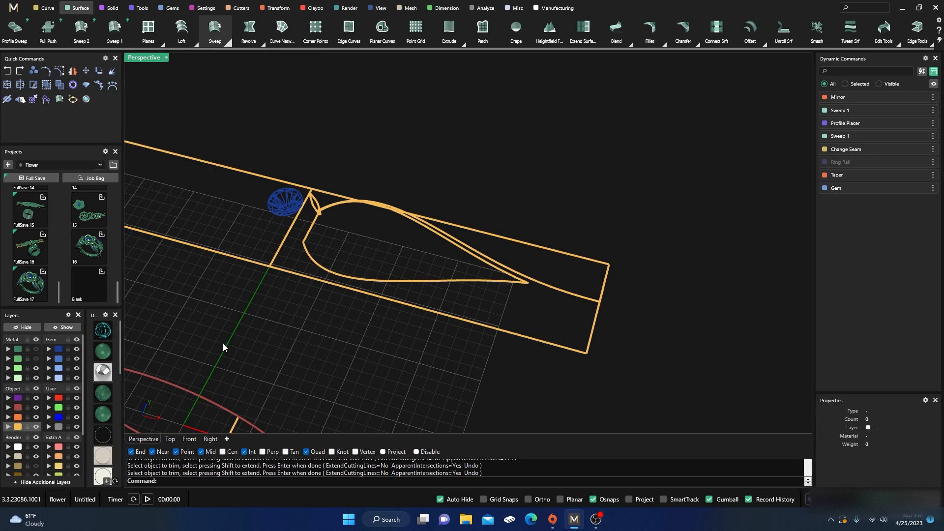
{"action": "left_click", "coordinate": [384, 281]}
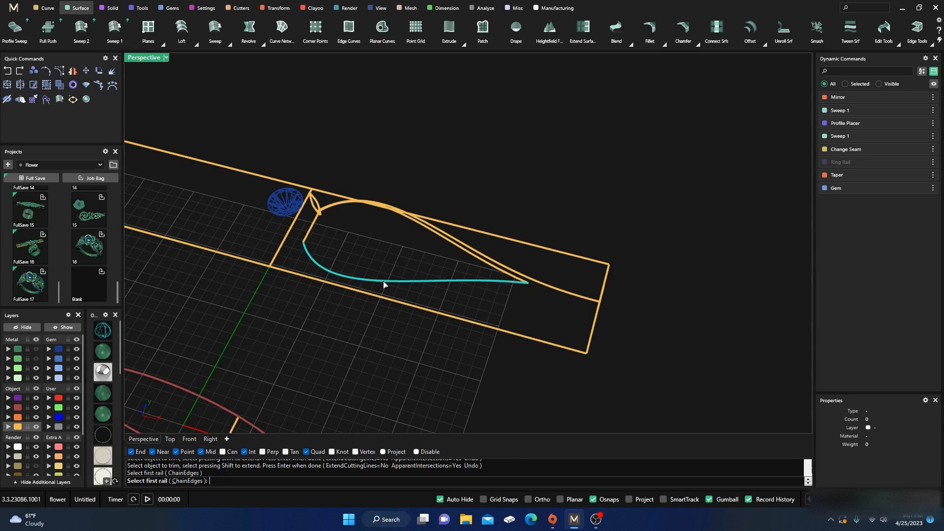
{"action": "left_click", "coordinate": [491, 270]}
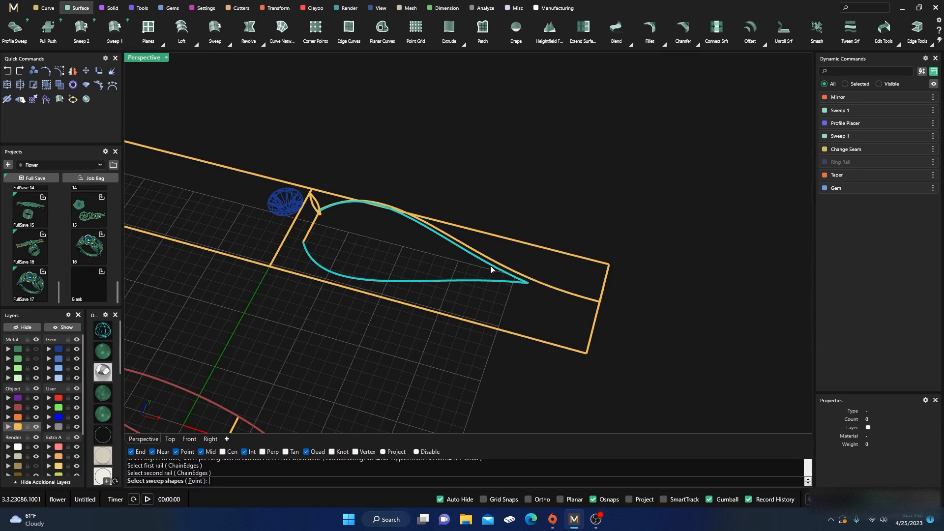
{"action": "left_click", "coordinate": [309, 235]}
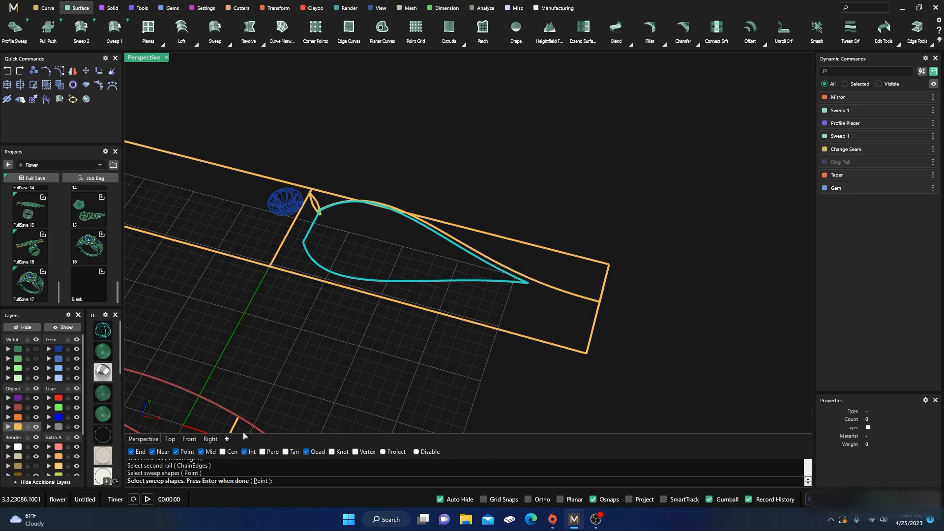
{"action": "left_click", "coordinate": [262, 482]}
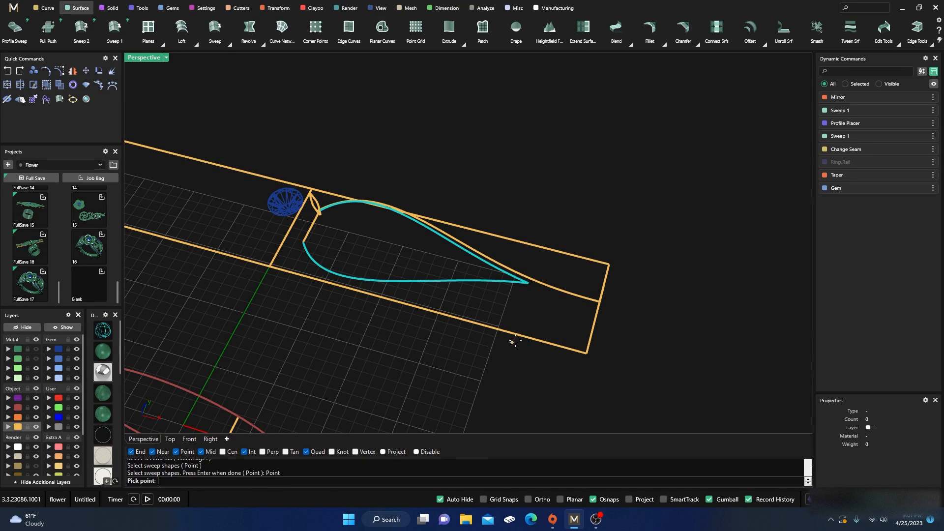
{"action": "left_click", "coordinate": [528, 284]}
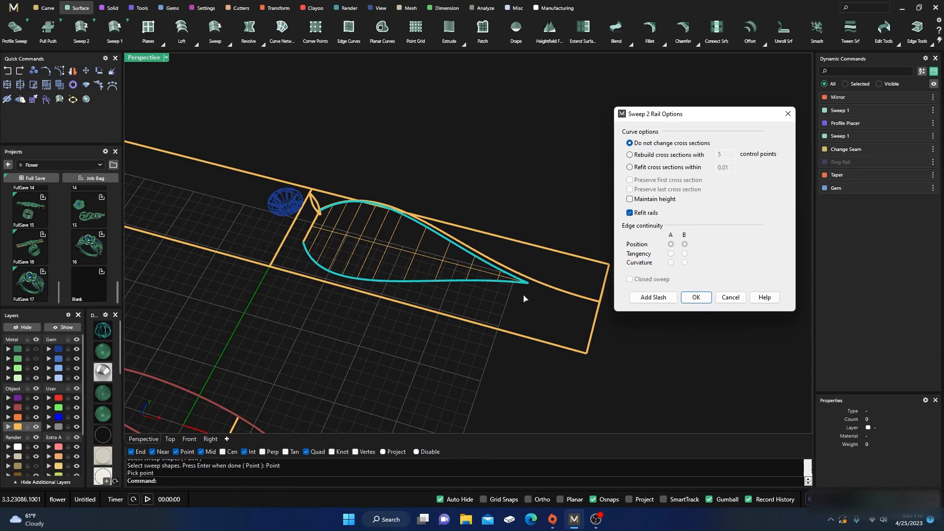
{"action": "left_click", "coordinate": [695, 298]}
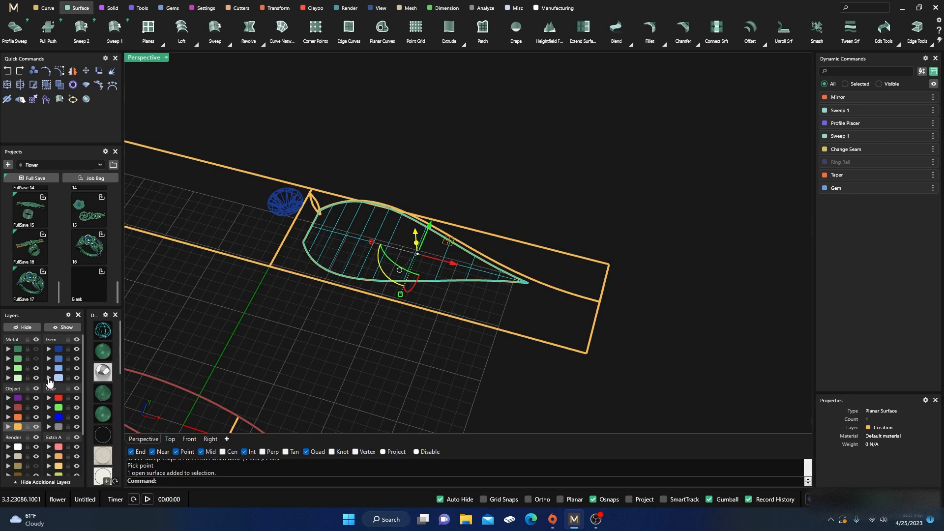
Move the new swept surface to layer Metal 04 and switch the Perspective view to shaded display.
{"action": "left_click", "coordinate": [8, 378]}
{"action": "left_click", "coordinate": [276, 352]}
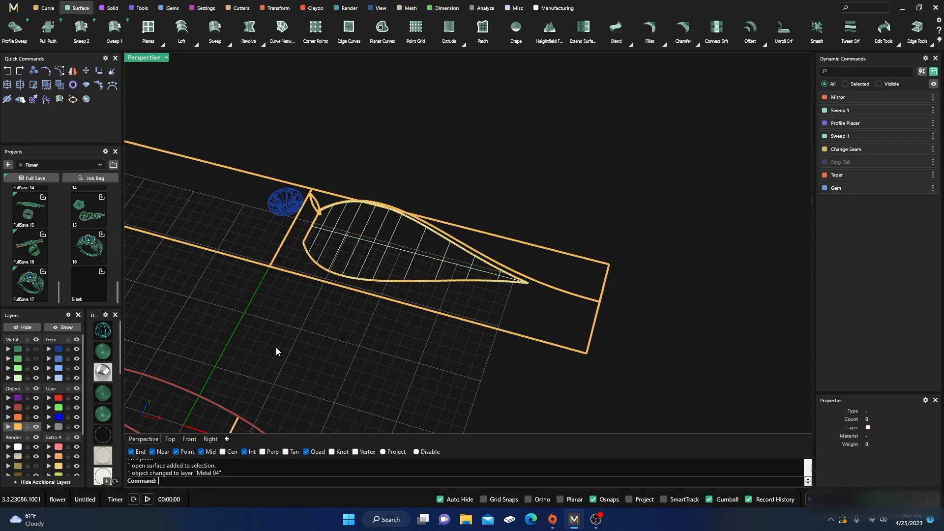
{"action": "left_click", "coordinate": [101, 352]}
{"action": "right_click_drag", "start_coordinate": [293, 376], "coordinate": [298, 359]}
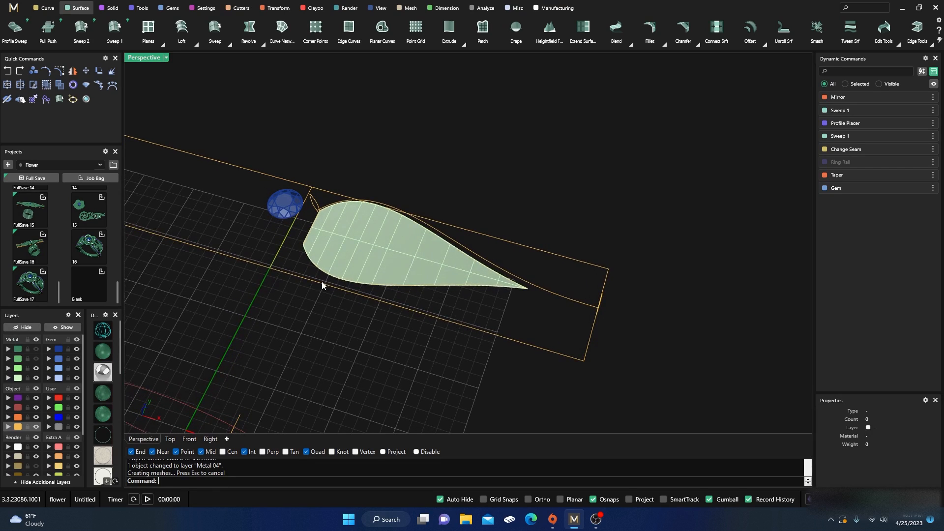
{"action": "scroll", "coordinate": [345, 245], "scroll_direction": "up", "scroll_amount": 3}
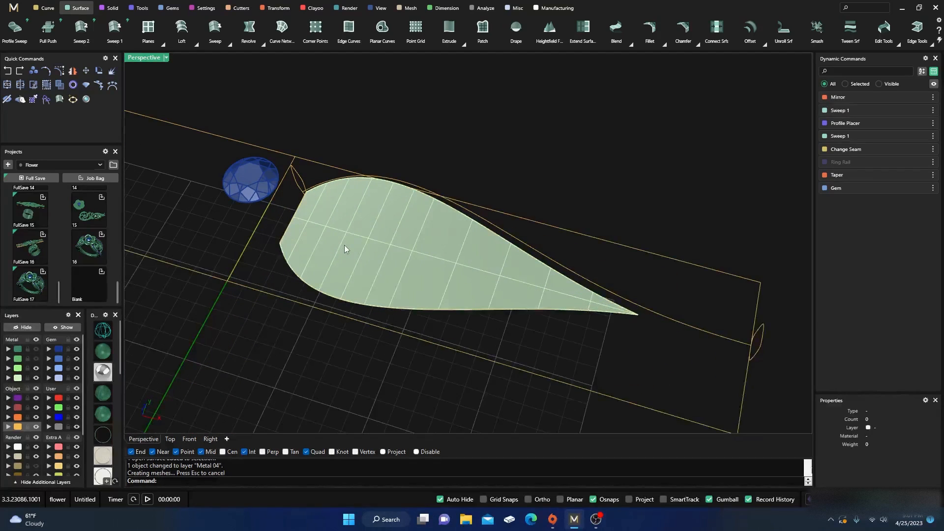
Extract the lengthwise centre isocurve of the swept surface at V 0.5 with a 90° angle.
{"action": "left_click", "coordinate": [48, 10]}
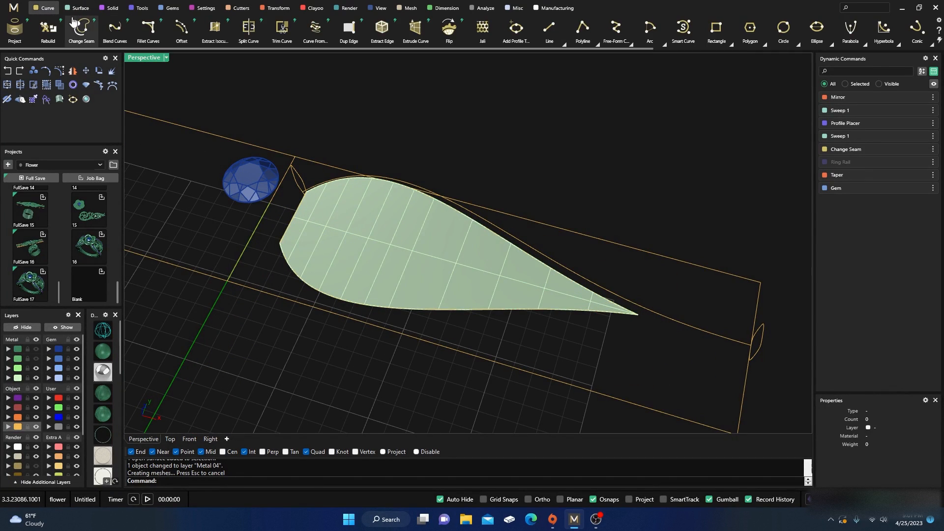
{"action": "left_click", "coordinate": [215, 28]}
{"action": "scroll", "coordinate": [344, 241], "scroll_direction": "up", "scroll_amount": 4}
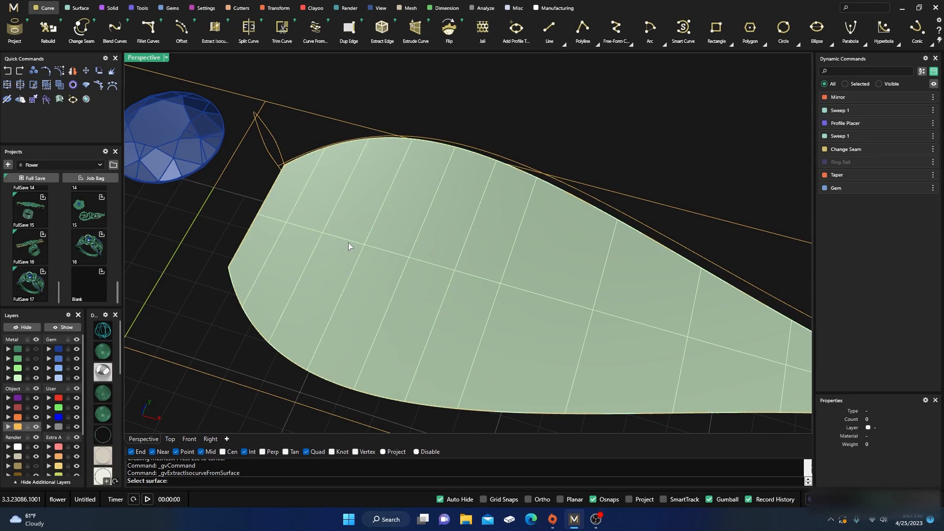
{"action": "left_click", "coordinate": [348, 243]}
{"action": "left_click_drag", "start_coordinate": [348, 243], "coordinate": [352, 241]}
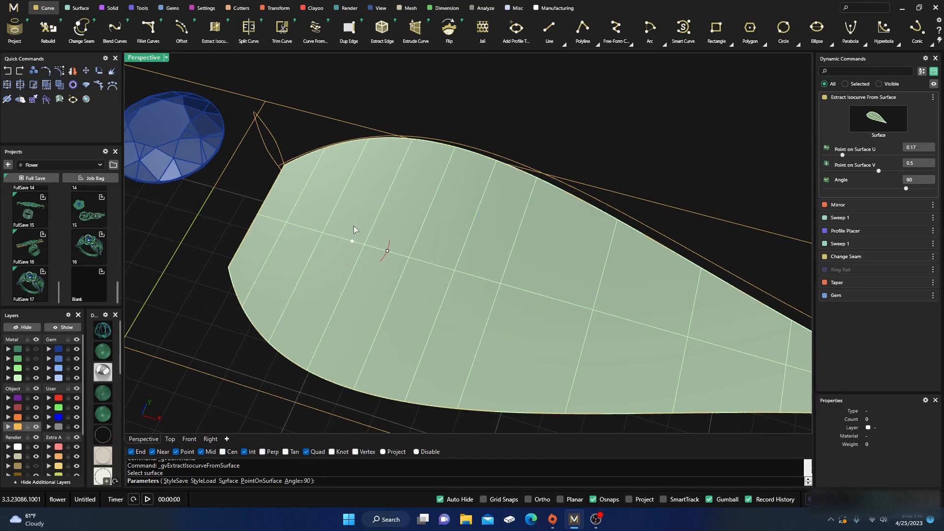
{"action": "key", "text": "Return"}
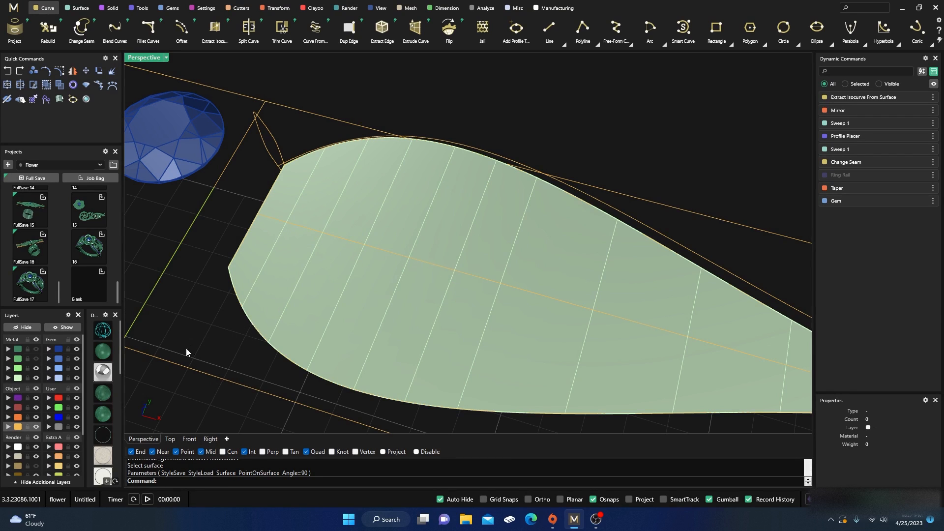
Show the hidden Metal 01 and Metal 02 layers and examine how the surface sits between the tubes and under the flower.
{"action": "left_click", "coordinate": [36, 359]}
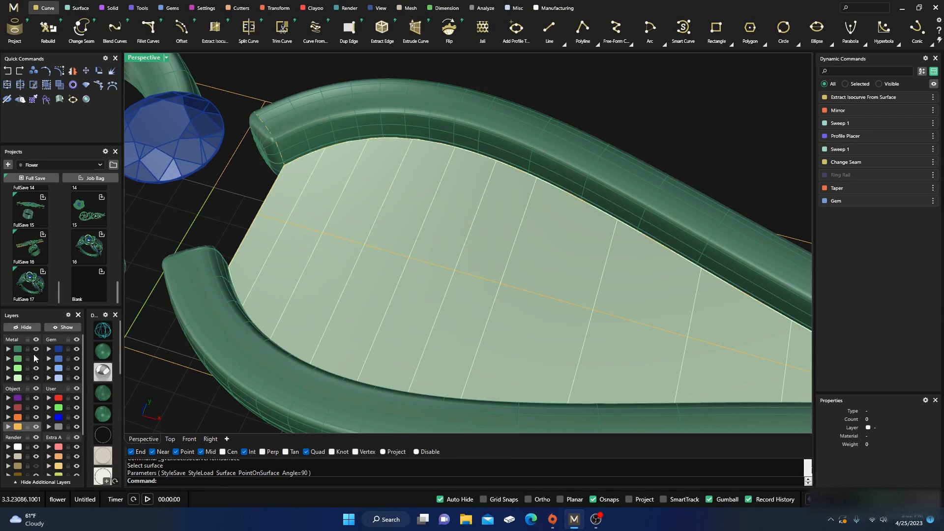
{"action": "left_click", "coordinate": [36, 359]}
{"action": "scroll", "coordinate": [330, 321], "scroll_direction": "down", "scroll_amount": 5}
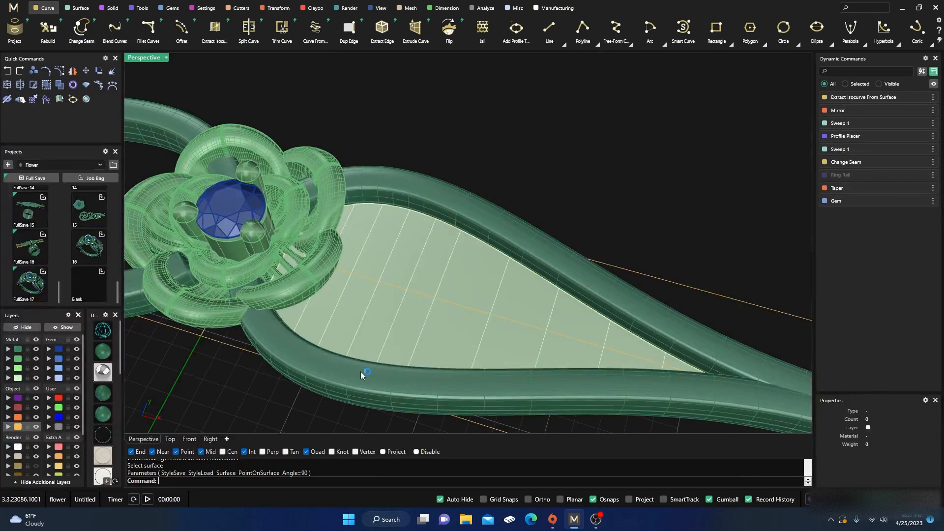
{"action": "right_click_drag", "start_coordinate": [361, 371], "coordinate": [286, 260]}
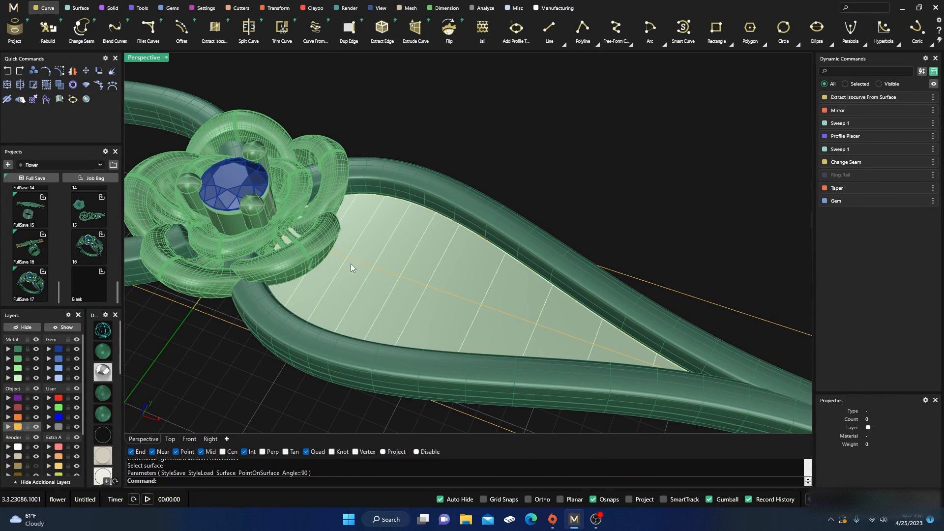
{"action": "scroll", "coordinate": [287, 305], "scroll_direction": "up", "scroll_amount": 2}
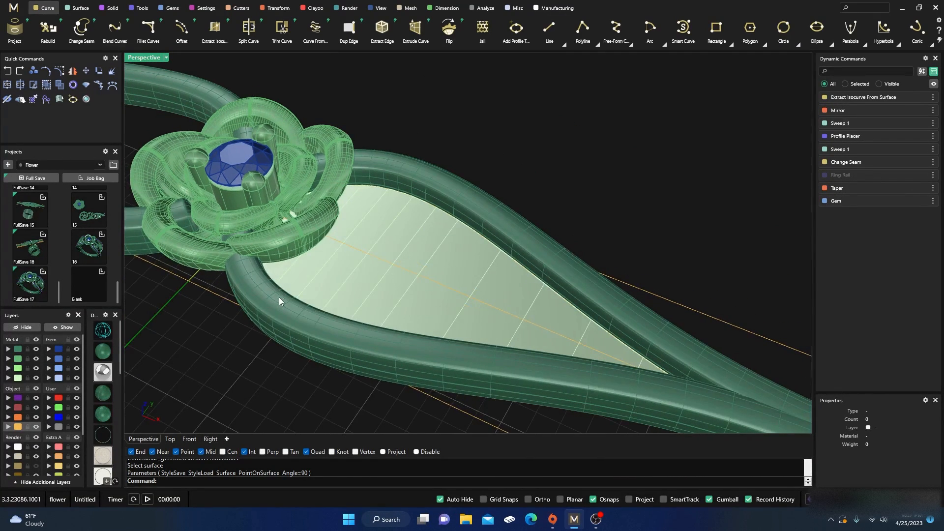
{"action": "scroll", "coordinate": [305, 223], "scroll_direction": "up", "scroll_amount": 3}
{"action": "scroll", "coordinate": [305, 222], "scroll_direction": "down", "scroll_amount": 5}
{"action": "mouse_move", "coordinate": [316, 294]}
{"action": "right_mouse_down"}
{"action": "mouse_move", "coordinate": [312, 253]}
{"action": "mouse_move", "coordinate": [327, 276]}
{"action": "mouse_move", "coordinate": [318, 278]}
{"action": "right_mouse_up"}
{"action": "scroll", "coordinate": [355, 234], "scroll_direction": "up", "scroll_amount": 3}
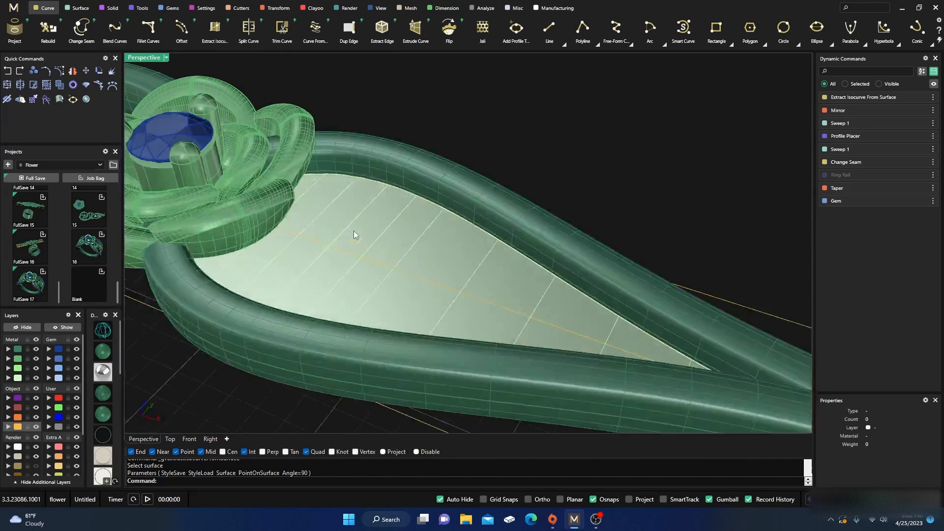
Split the centre isocurve at the point where it emerges from beneath the flower's petal edge.
{"action": "left_click", "coordinate": [360, 256]}
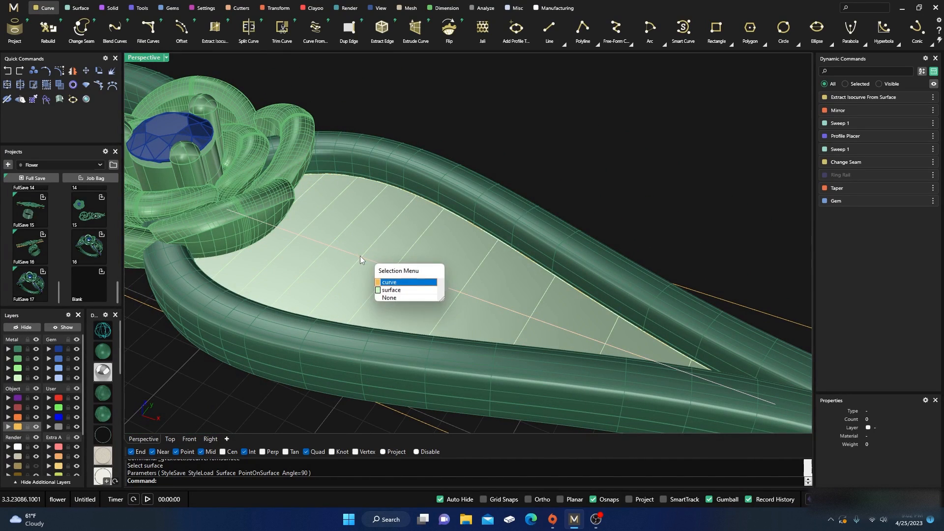
{"action": "left_click", "coordinate": [389, 282]}
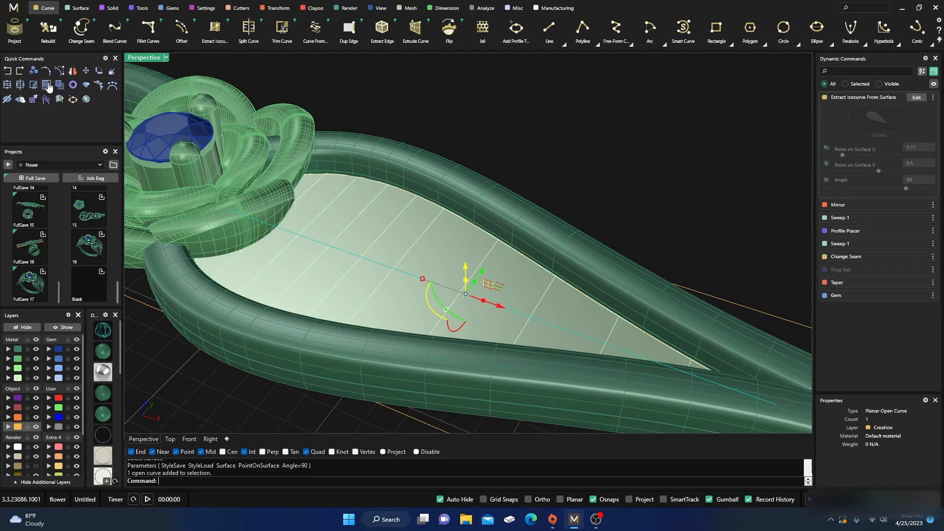
{"action": "right_click", "coordinate": [21, 85]}
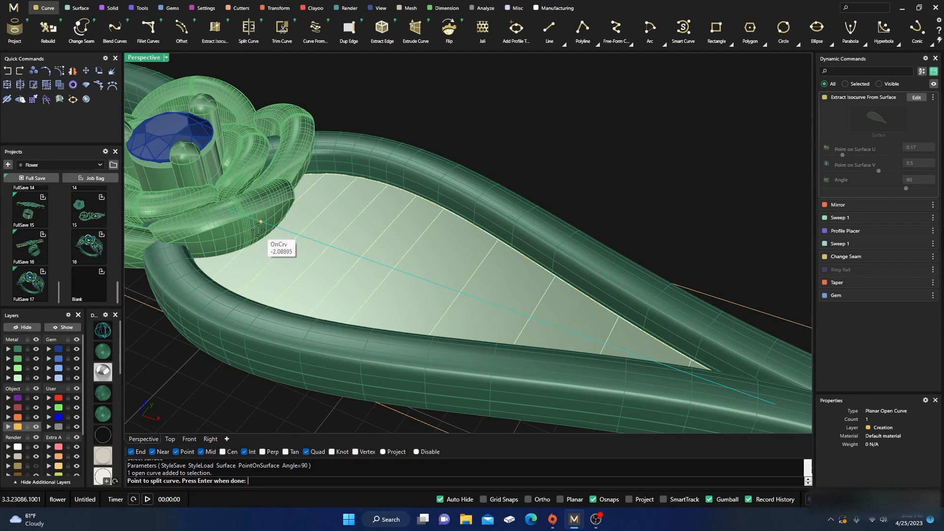
{"action": "scroll", "coordinate": [268, 225], "scroll_direction": "up", "scroll_amount": 2}
{"action": "scroll", "coordinate": [268, 225], "scroll_direction": "up", "scroll_amount": 1}
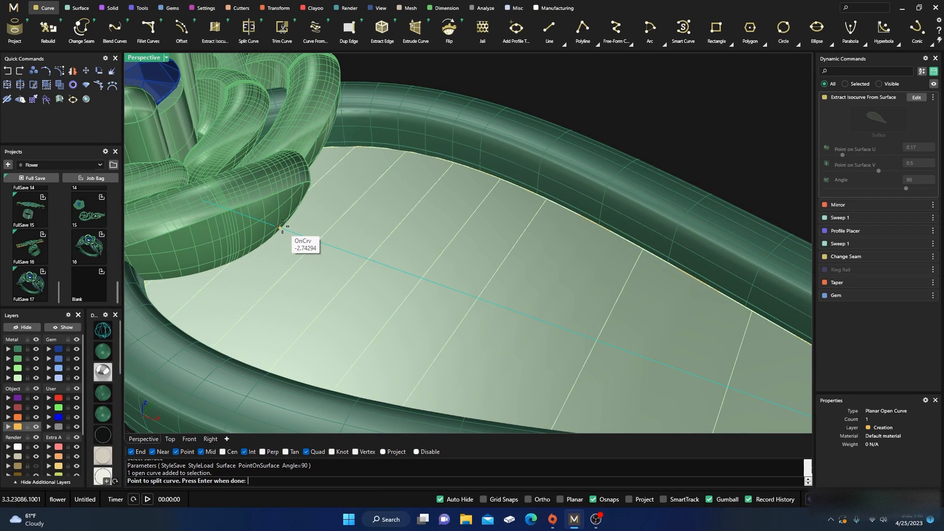
{"action": "scroll", "coordinate": [288, 231], "scroll_direction": "up", "scroll_amount": 1}
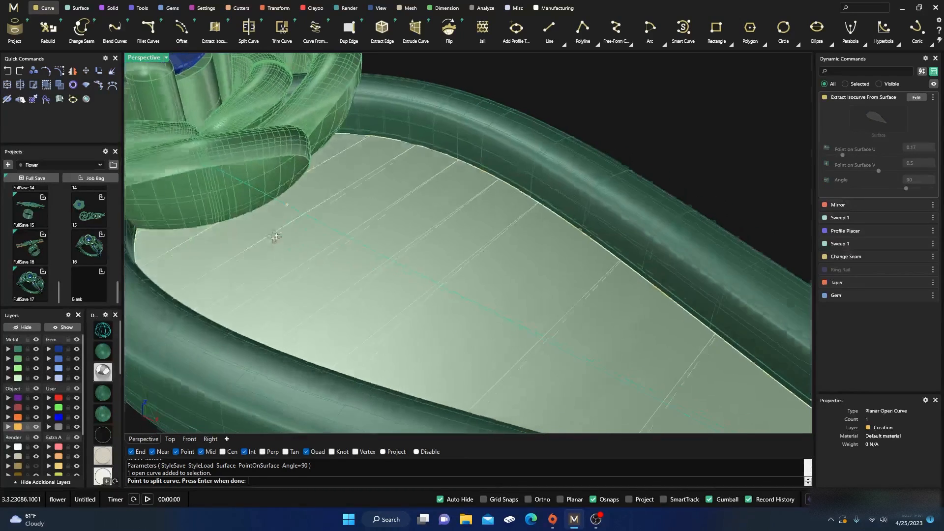
{"action": "left_click", "coordinate": [272, 200]}
{"action": "key", "text": "Return"}
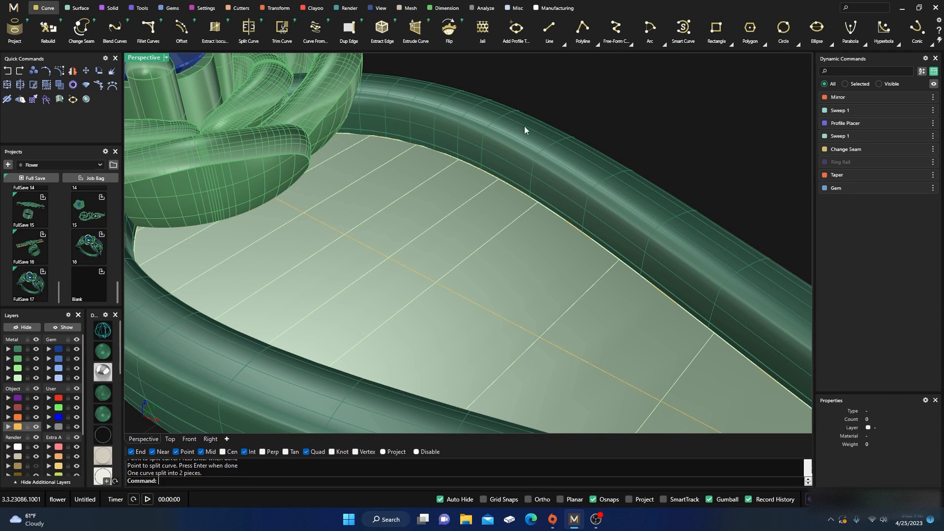
{"action": "left_click", "coordinate": [343, 235]}
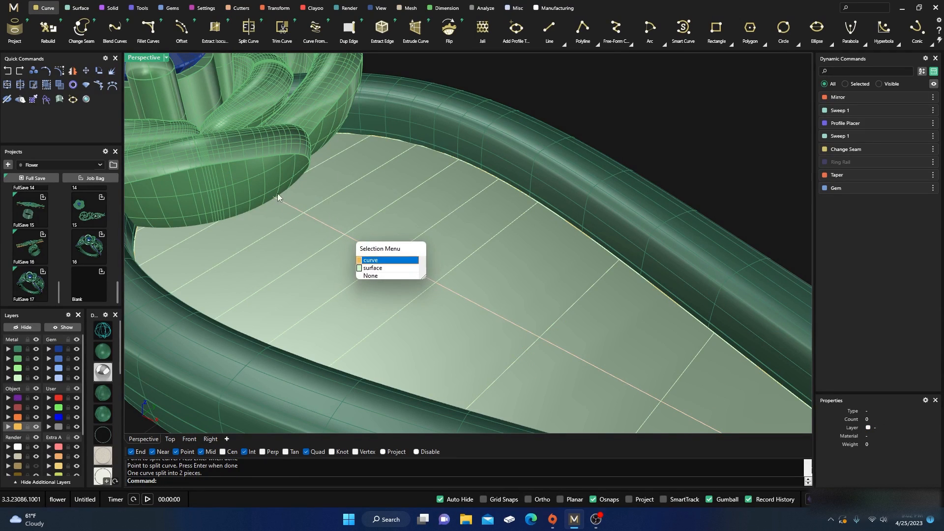
{"action": "left_click", "coordinate": [372, 259]}
{"action": "left_click", "coordinate": [659, 111]}
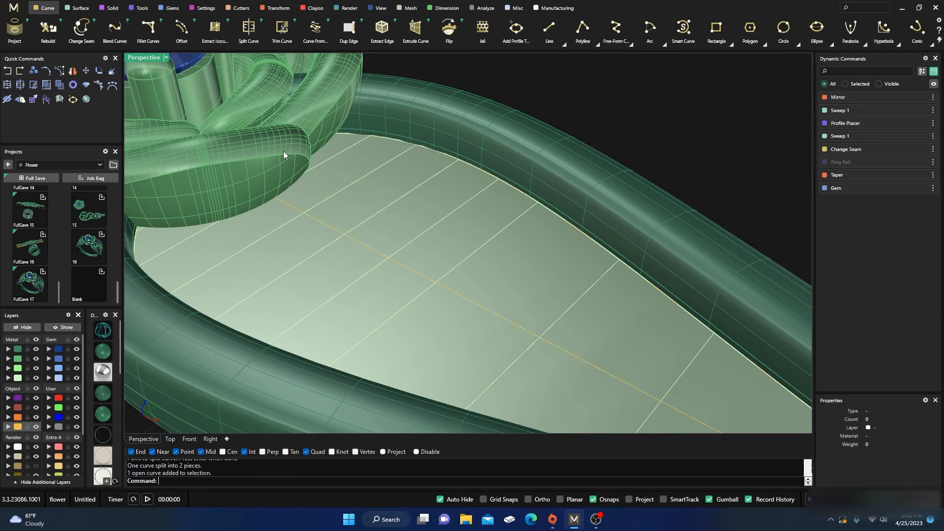
Restore the four-viewport layout and examine the scroll ornament up close in the Top view.
{"action": "scroll", "coordinate": [284, 154], "scroll_direction": "down", "scroll_amount": 10}
{"action": "right_click_drag", "start_coordinate": [284, 157], "coordinate": [318, 234]}
{"action": "double_click", "coordinate": [140, 58]}
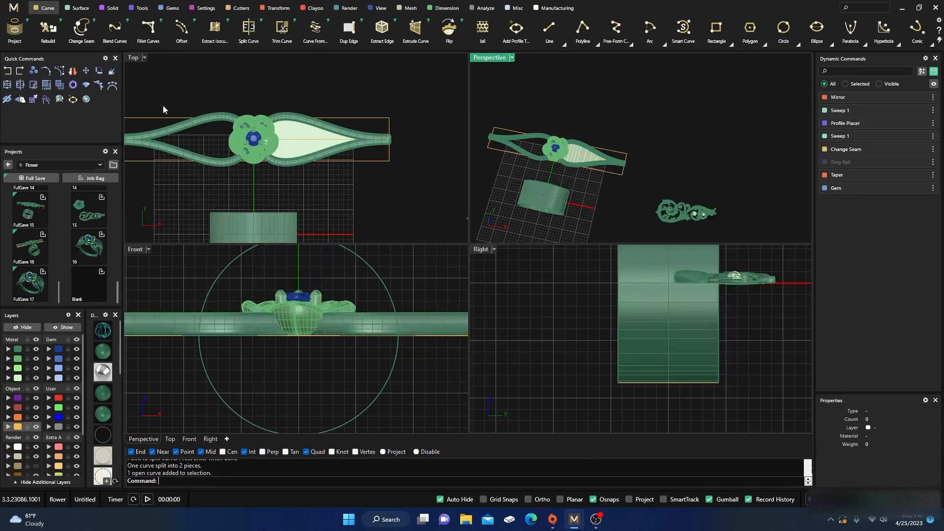
{"action": "right_click_drag", "start_coordinate": [331, 188], "coordinate": [248, 185]}
{"action": "scroll", "coordinate": [330, 157], "scroll_direction": "up", "scroll_amount": 5}
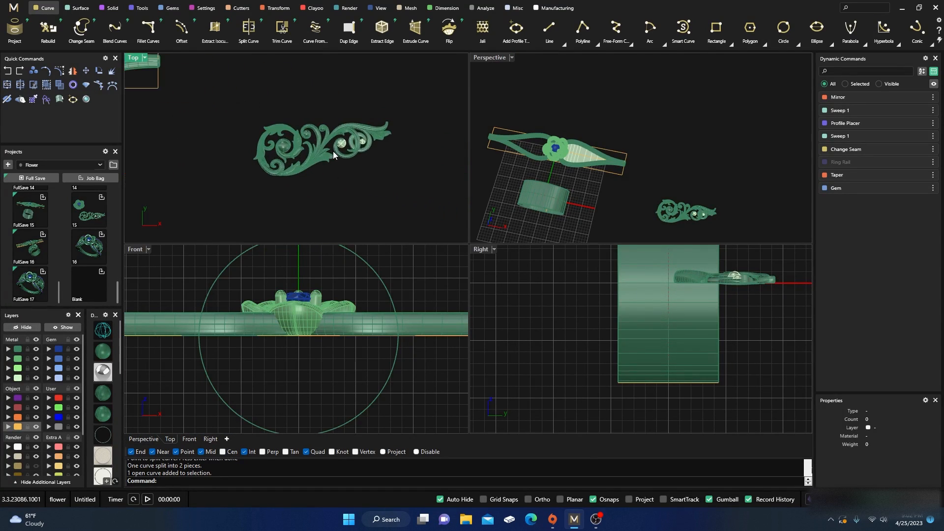
{"action": "scroll", "coordinate": [325, 167], "scroll_direction": "up", "scroll_amount": 2}
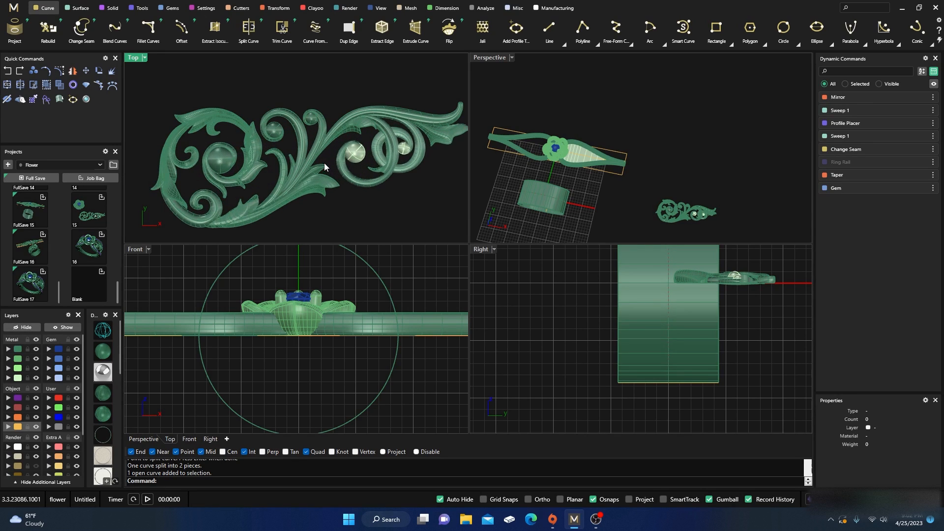
{"action": "left_click", "coordinate": [320, 172]}
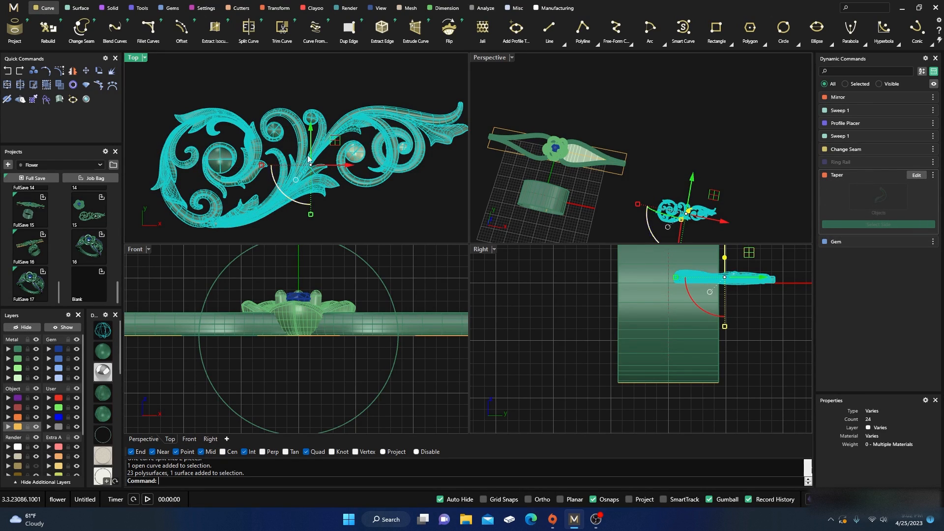
{"action": "left_click", "coordinate": [323, 70]}
{"action": "scroll", "coordinate": [341, 109], "scroll_direction": "down", "scroll_amount": 2}
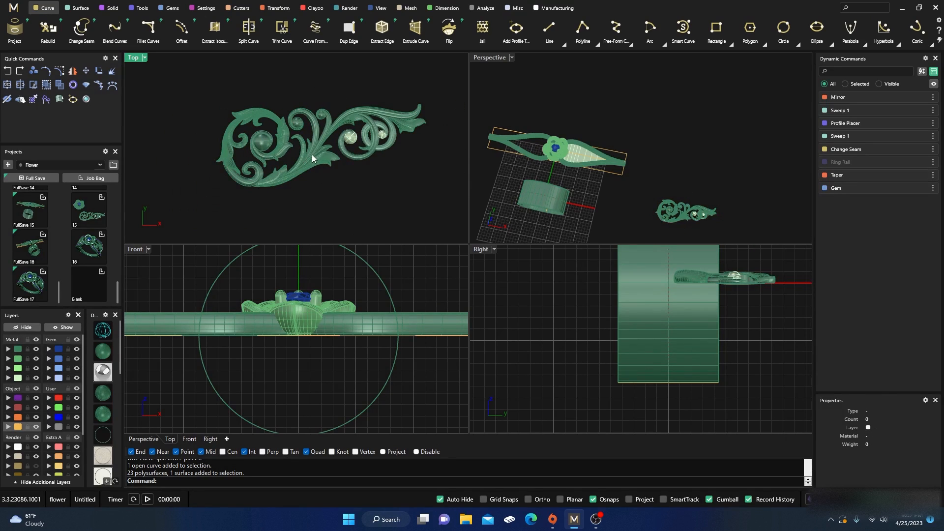
Rotate the scroll ornament in the Top view about its rounded end until its tapered tip lines up horizontally with that end.
{"action": "left_click", "coordinate": [312, 155]}
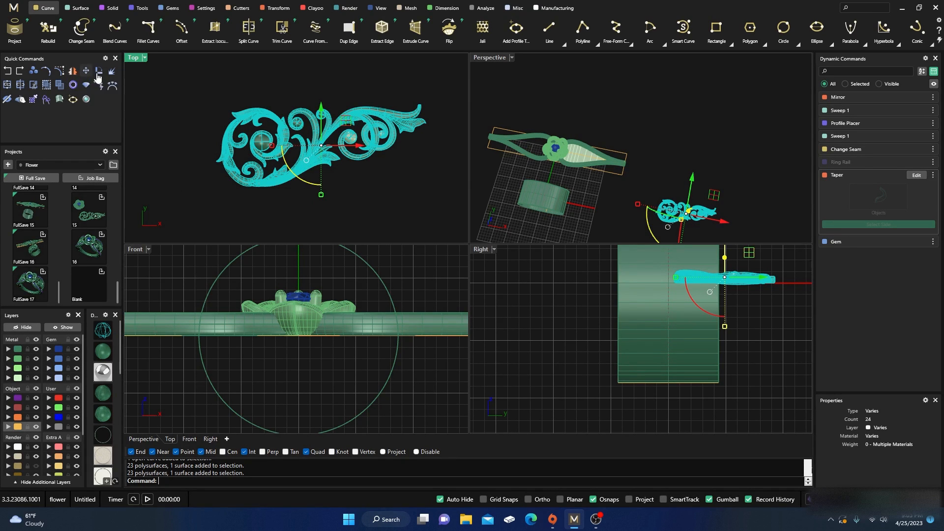
{"action": "left_click", "coordinate": [46, 70]}
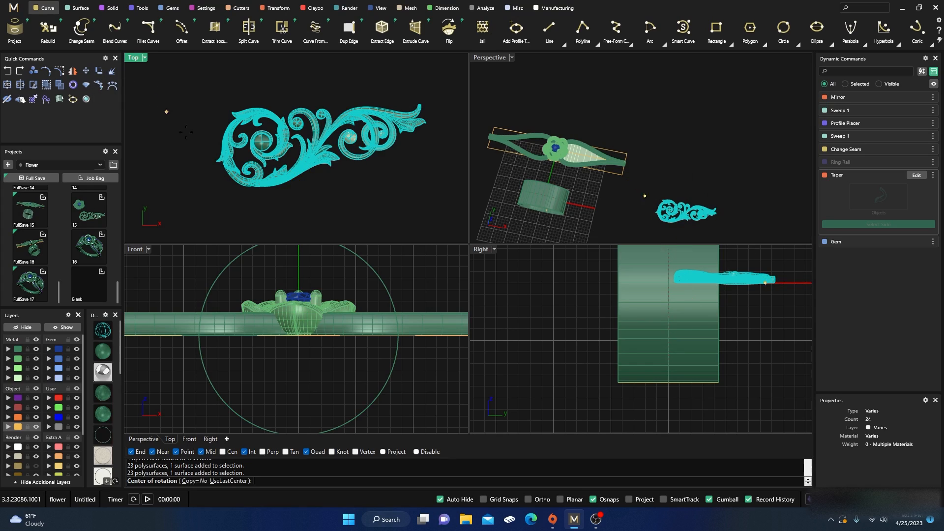
{"action": "left_click", "coordinate": [226, 150]}
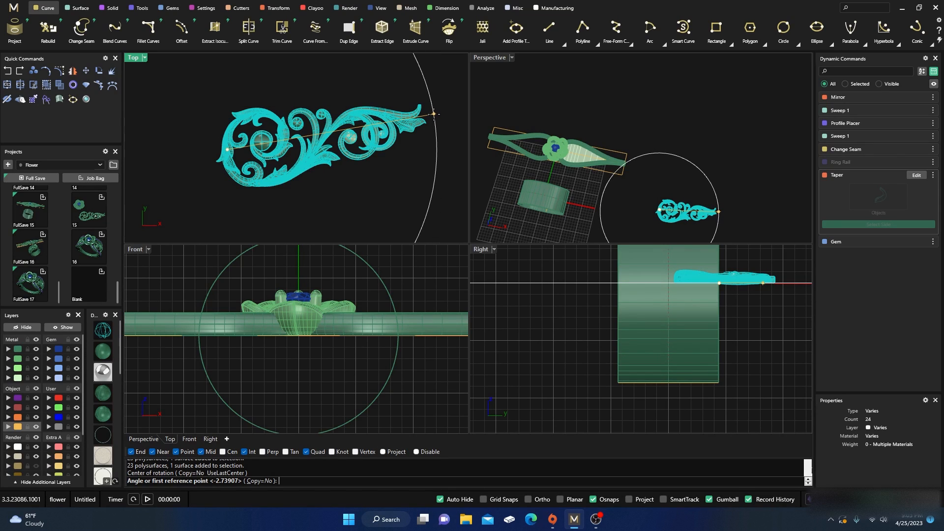
{"action": "left_click", "coordinate": [433, 114]}
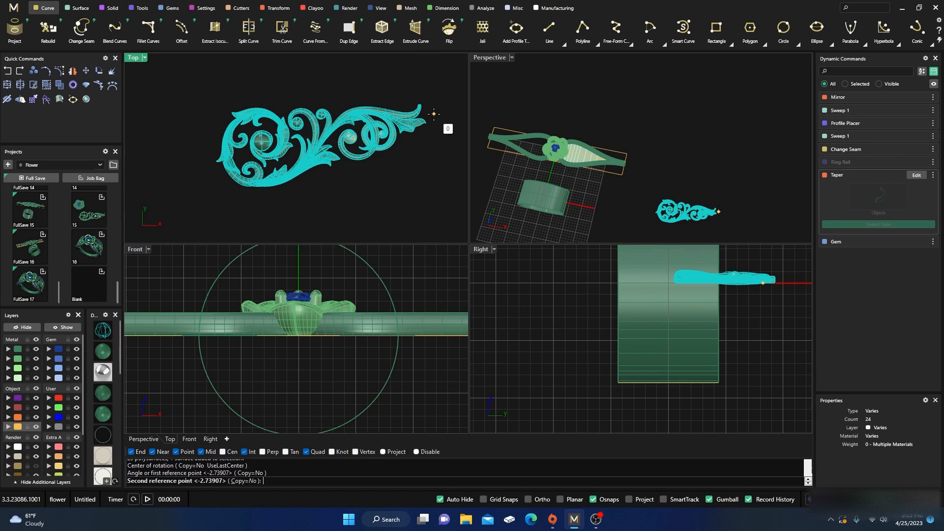
{"action": "left_click", "coordinate": [437, 147]}
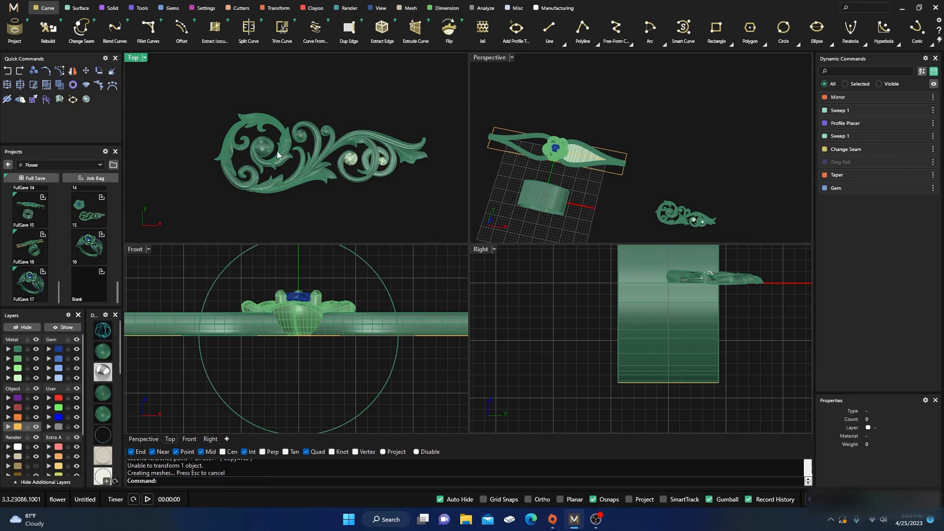
With object snaps off, draw a horizontal line about 21.9 mm long through the scroll ornament from its rounded end to its tip.
{"action": "scroll", "coordinate": [361, 174], "scroll_direction": "down", "scroll_amount": 1}
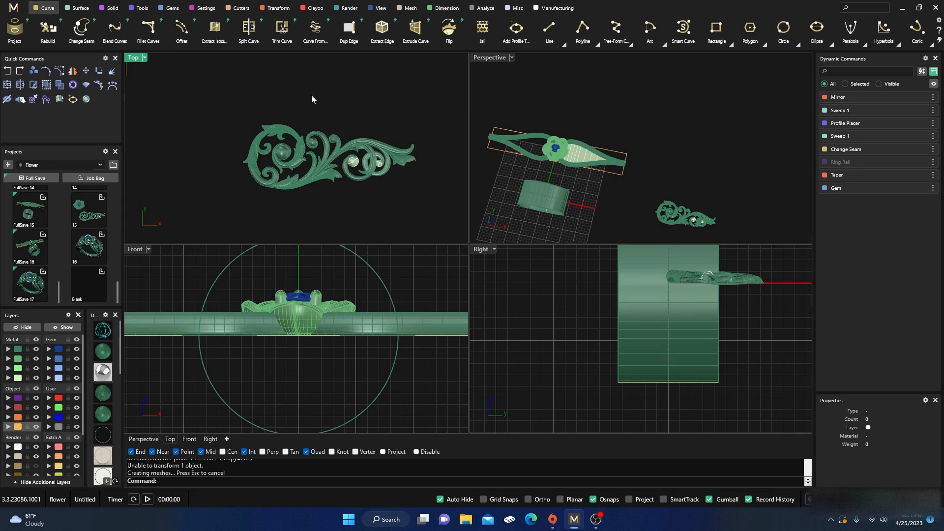
{"action": "left_click", "coordinate": [549, 28]}
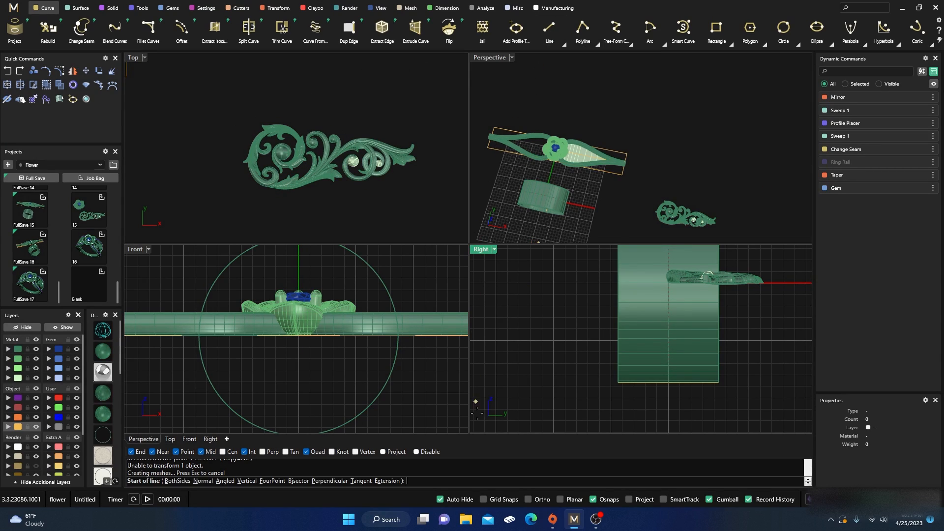
{"action": "left_click", "coordinate": [594, 500]}
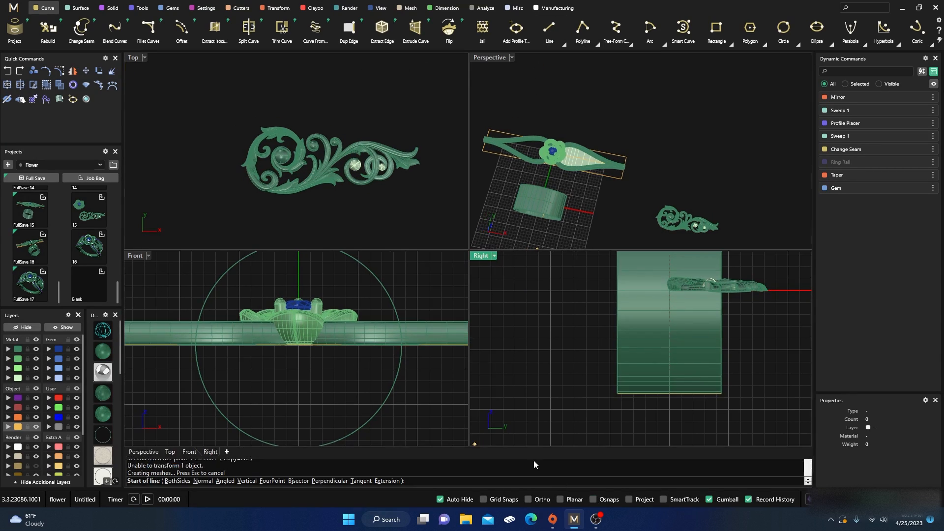
{"action": "scroll", "coordinate": [245, 165], "scroll_direction": "up", "scroll_amount": 5}
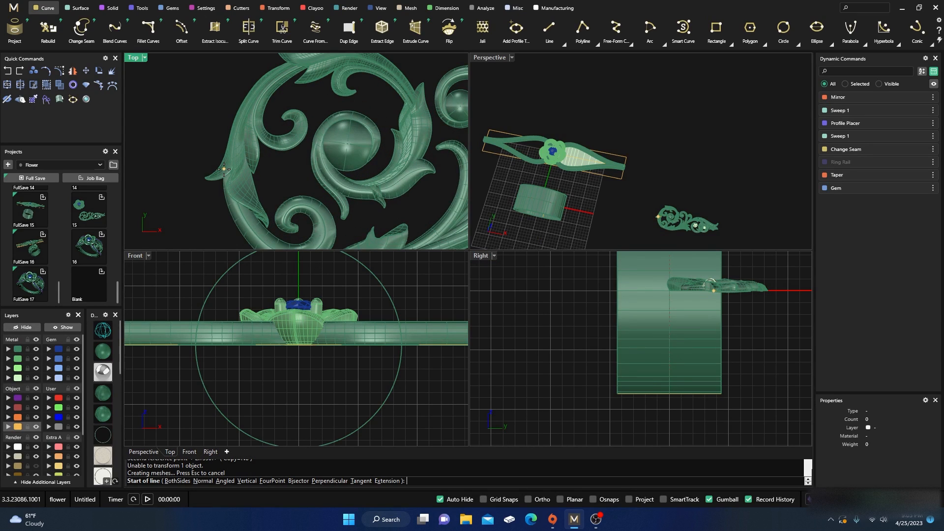
{"action": "left_click", "coordinate": [224, 166]}
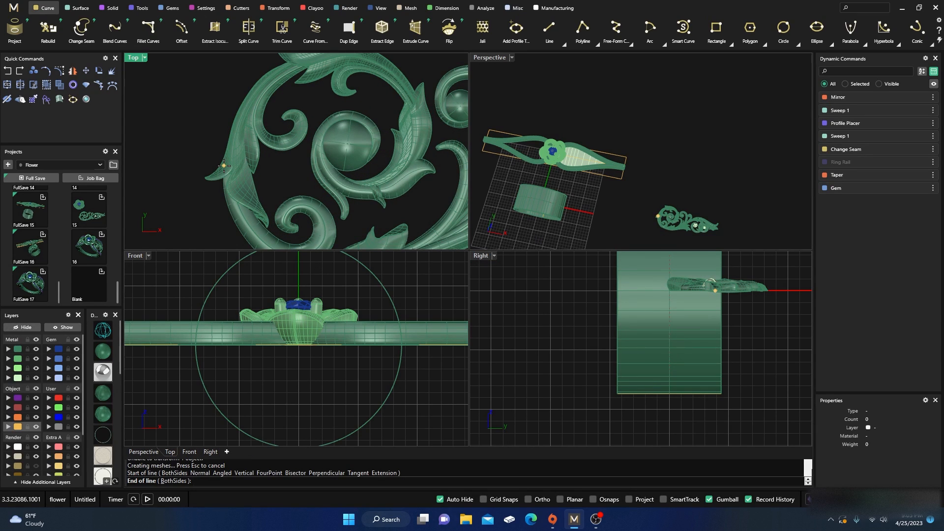
{"action": "scroll", "coordinate": [224, 166], "scroll_direction": "down", "scroll_amount": 3}
{"action": "scroll", "coordinate": [231, 174], "scroll_direction": "down", "scroll_amount": 2}
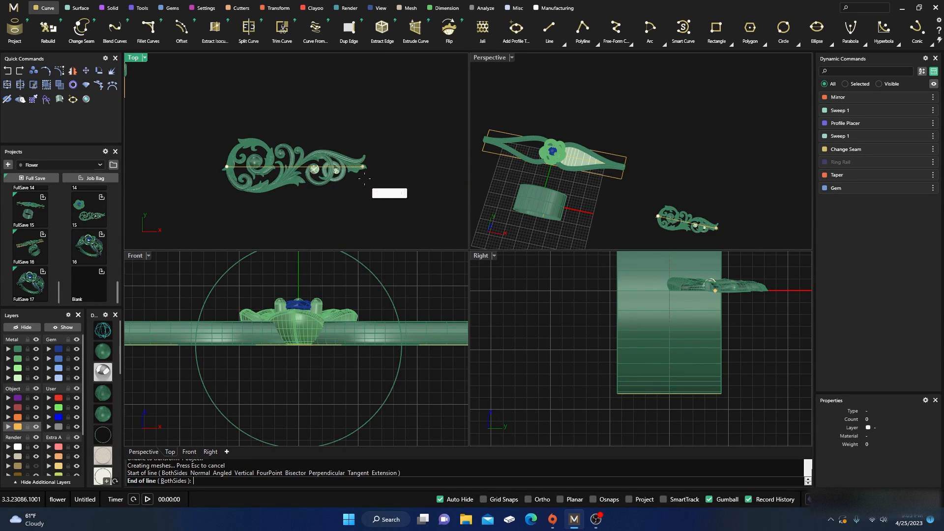
{"action": "scroll", "coordinate": [367, 175], "scroll_direction": "up", "scroll_amount": 3}
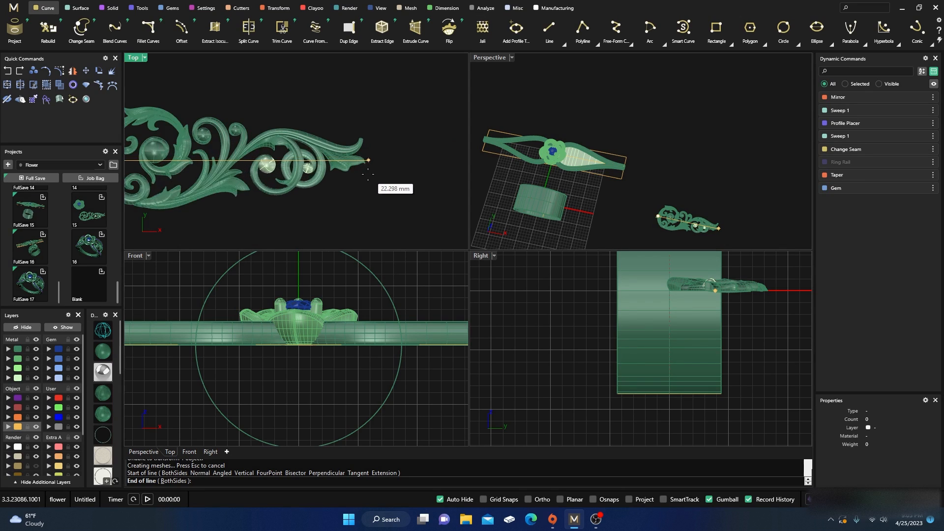
{"action": "scroll", "coordinate": [367, 174], "scroll_direction": "up", "scroll_amount": 2}
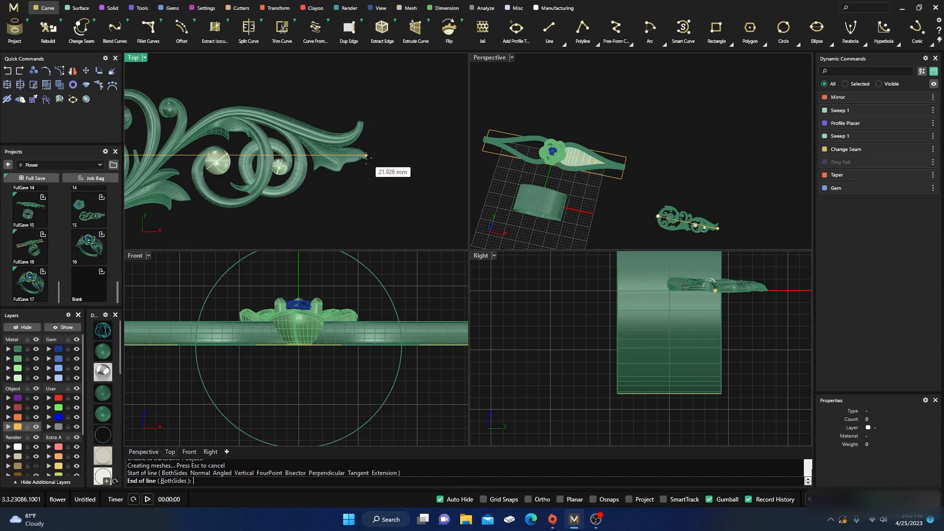
{"action": "left_click", "coordinate": [366, 157]}
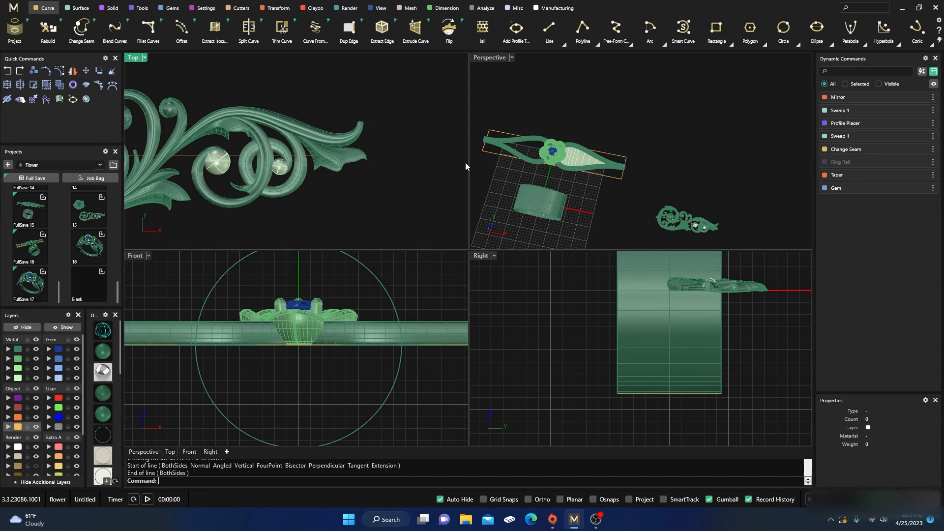
Maximize the Perspective view and examine the scroll ornament with its base line, then the target surface beside the flower.
{"action": "double_click", "coordinate": [496, 58]}
{"action": "scroll", "coordinate": [442, 237], "scroll_direction": "down", "scroll_amount": 4}
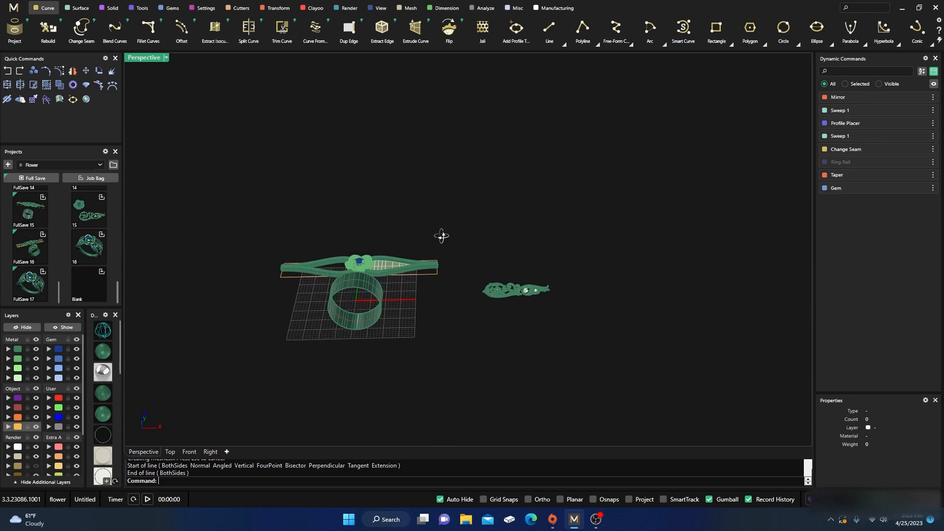
{"action": "right_click_drag", "start_coordinate": [442, 236], "coordinate": [428, 249]}
{"action": "scroll", "coordinate": [494, 317], "scroll_direction": "up", "scroll_amount": 8}
{"action": "scroll", "coordinate": [563, 290], "scroll_direction": "down", "scroll_amount": 6}
{"action": "right_click_drag", "start_coordinate": [559, 290], "coordinate": [531, 321]}
{"action": "left_click", "coordinate": [538, 319]}
{"action": "left_click", "coordinate": [522, 223]}
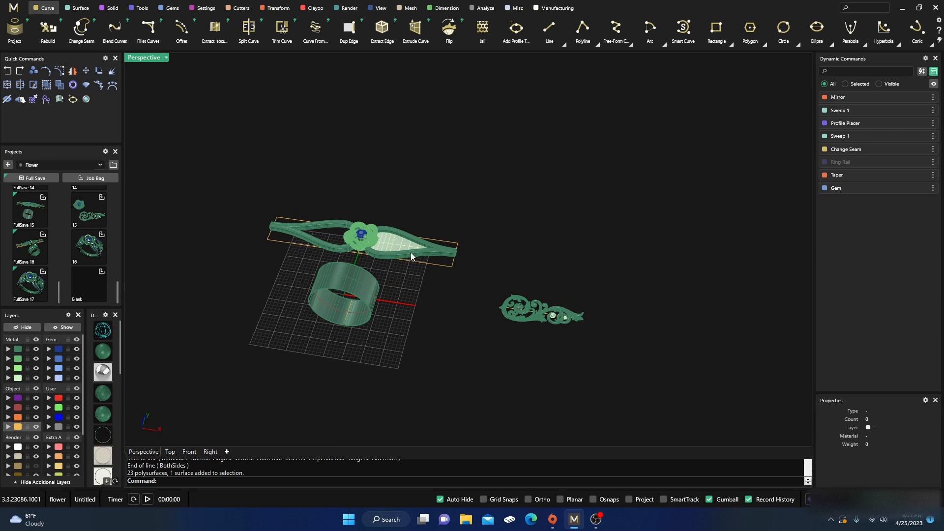
{"action": "scroll", "coordinate": [389, 253], "scroll_direction": "up", "scroll_amount": 5}
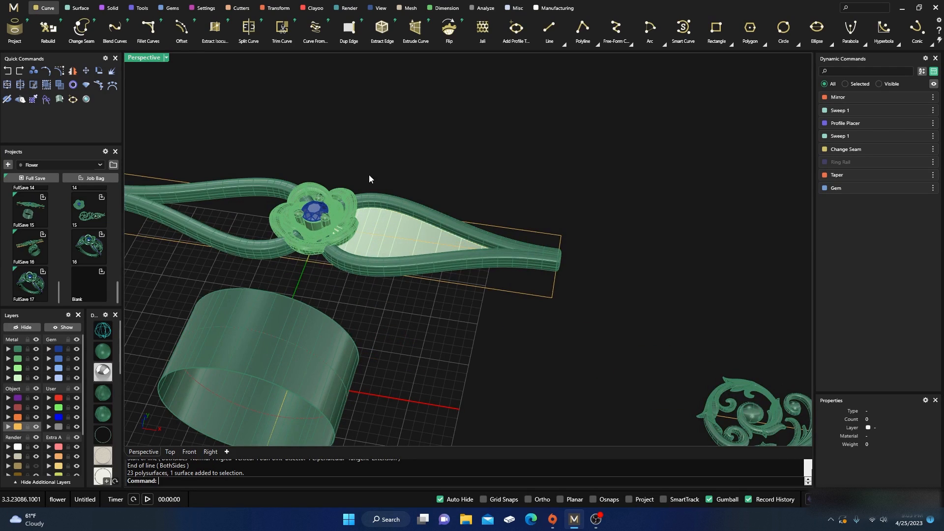
Flow a copy of the scroll ornament along a curve with Stretch on, from its base line to the split centre curve, matching the flower-side ends.
{"action": "left_click", "coordinate": [277, 8]}
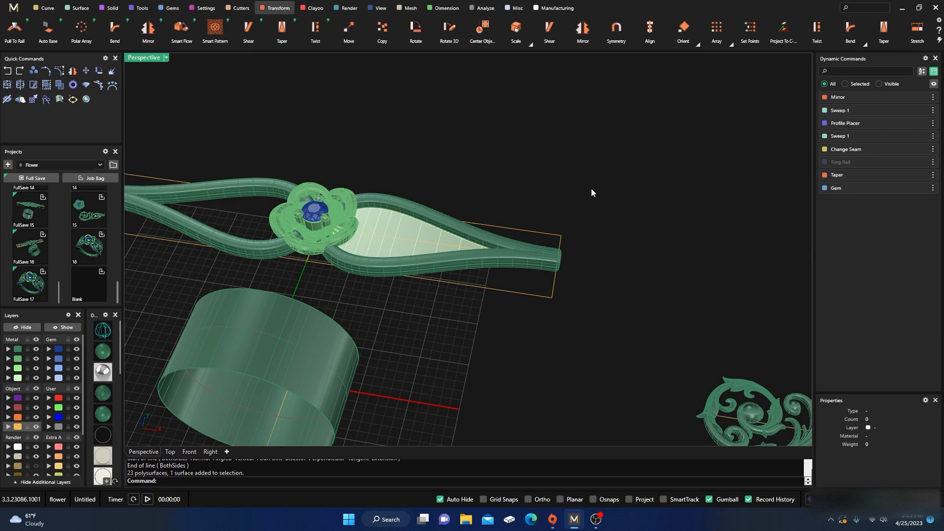
{"action": "scroll", "coordinate": [817, 39], "scroll_direction": "down", "scroll_amount": 3}
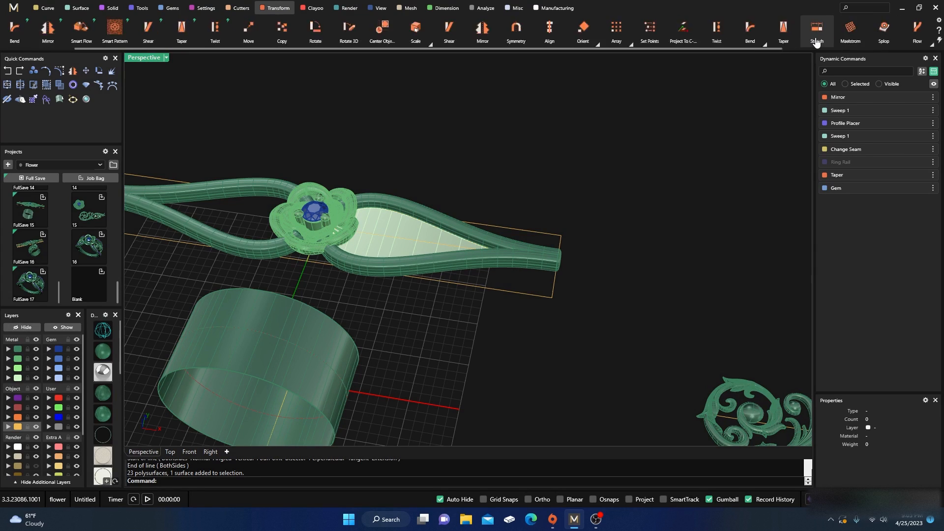
{"action": "left_click", "coordinate": [830, 43]}
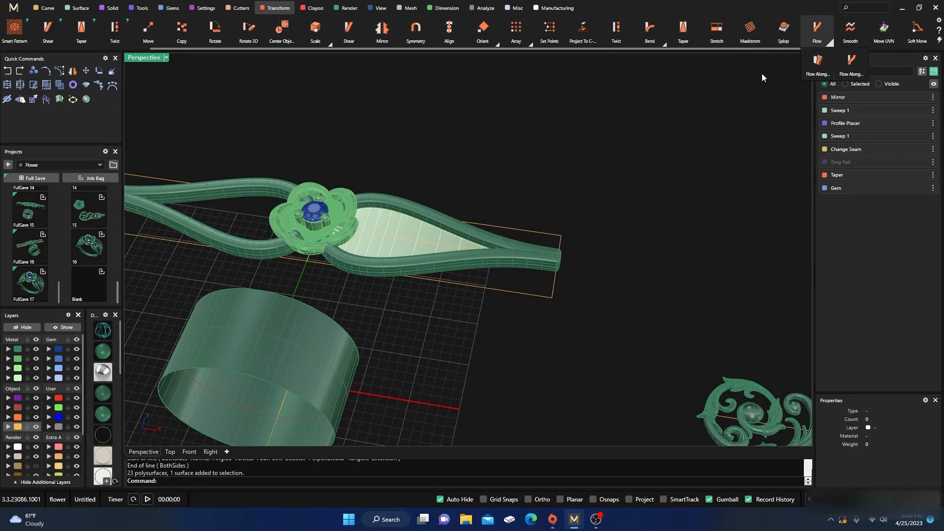
{"action": "left_click", "coordinate": [852, 61]}
{"action": "scroll", "coordinate": [426, 153], "scroll_direction": "down", "scroll_amount": 5}
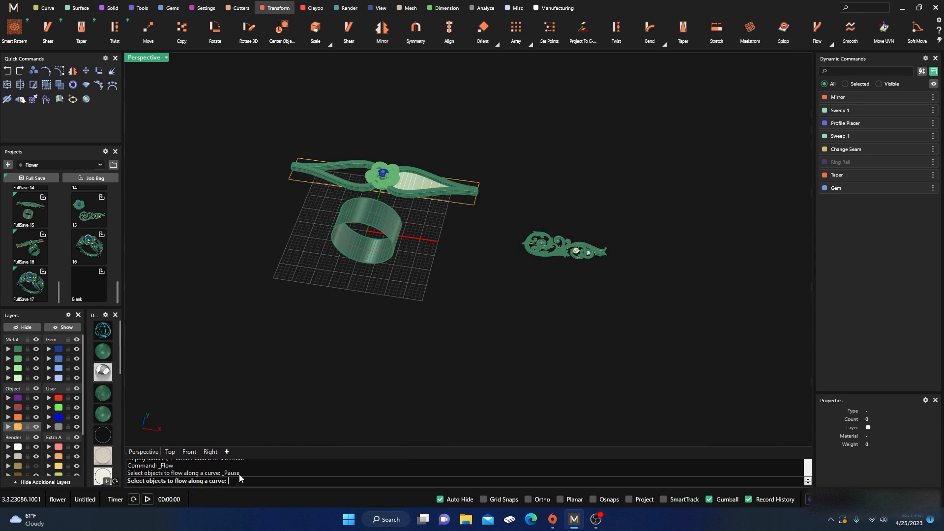
{"action": "scroll", "coordinate": [565, 258], "scroll_direction": "up", "scroll_amount": 5}
{"action": "left_click", "coordinate": [550, 249]}
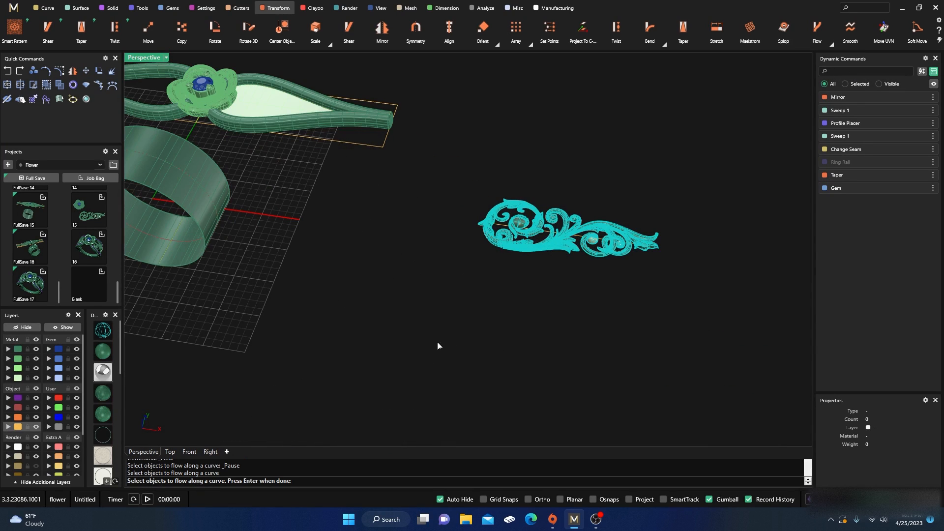
{"action": "key", "text": "Return"}
{"action": "scroll", "coordinate": [515, 237], "scroll_direction": "up", "scroll_amount": 8}
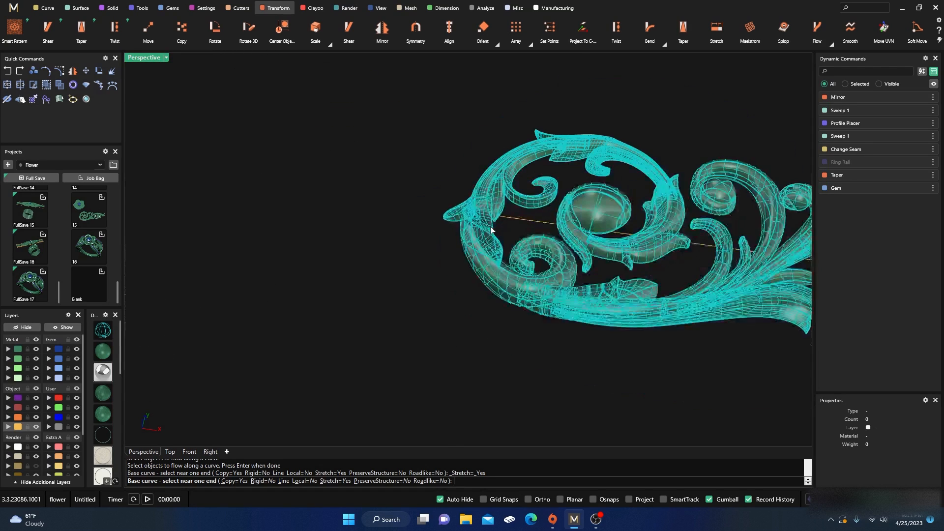
{"action": "left_click", "coordinate": [533, 197]}
{"action": "scroll", "coordinate": [482, 328], "scroll_direction": "down", "scroll_amount": 8}
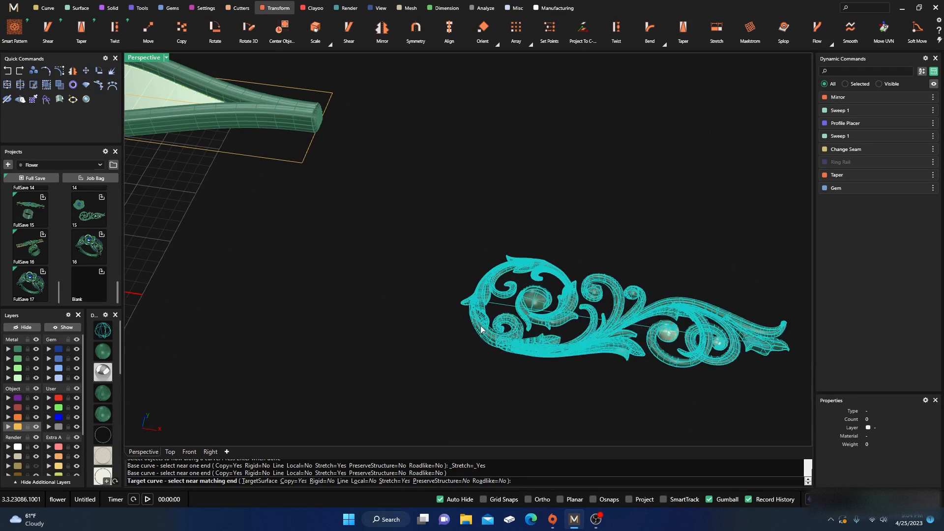
{"action": "scroll", "coordinate": [325, 332], "scroll_direction": "down", "scroll_amount": 10}
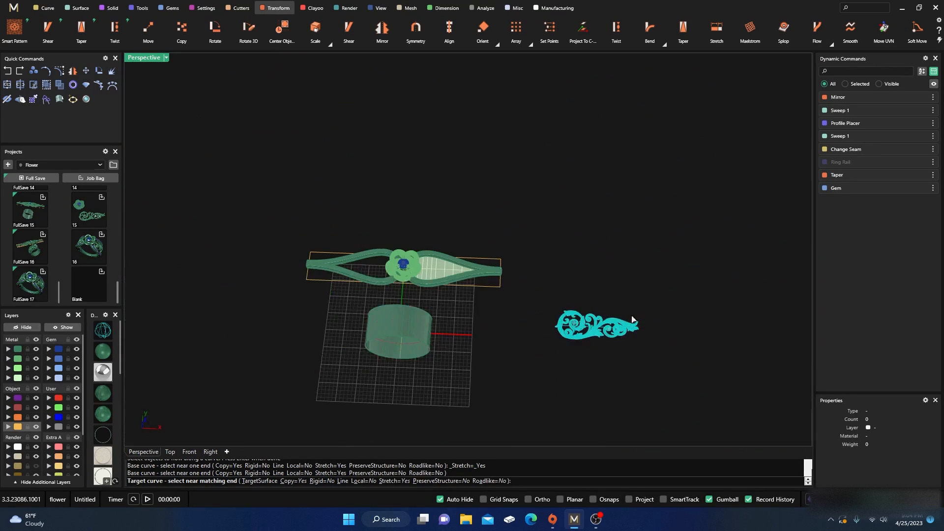
{"action": "scroll", "coordinate": [401, 249], "scroll_direction": "up", "scroll_amount": 10}
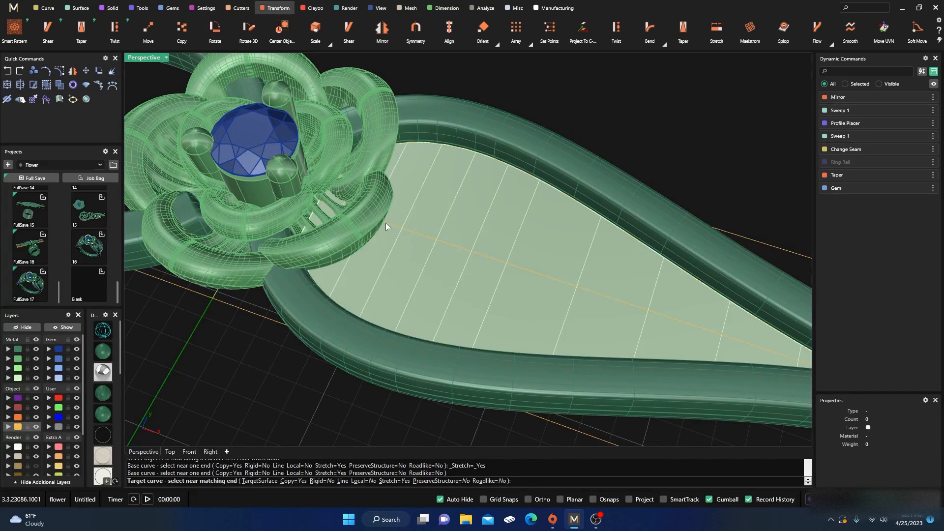
{"action": "left_click", "coordinate": [386, 224]}
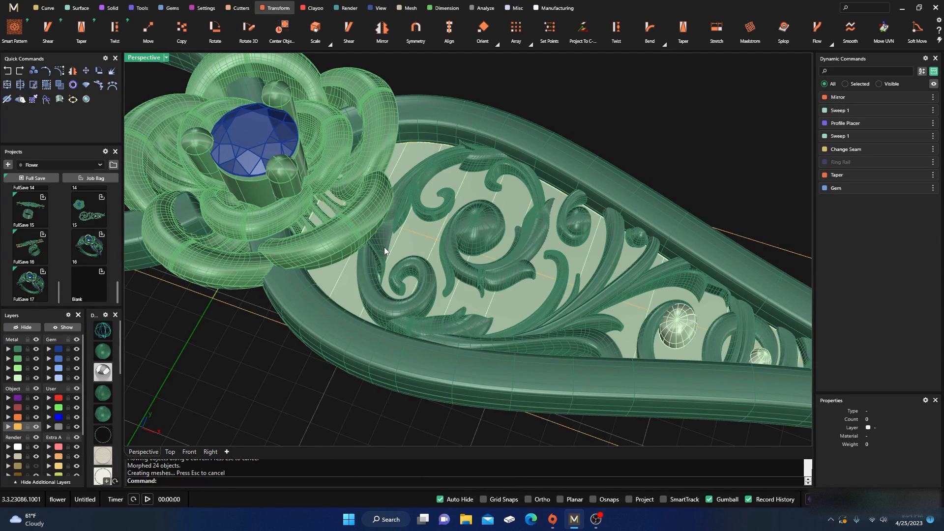
Move the flowed scroll ornament slightly lengthwise toward the flower and accept breaking its history.
{"action": "scroll", "coordinate": [385, 247], "scroll_direction": "down", "scroll_amount": 6}
{"action": "mouse_move", "coordinate": [433, 313]}
{"action": "right_mouse_down"}
{"action": "mouse_move", "coordinate": [408, 321]}
{"action": "mouse_move", "coordinate": [437, 326]}
{"action": "right_mouse_up"}
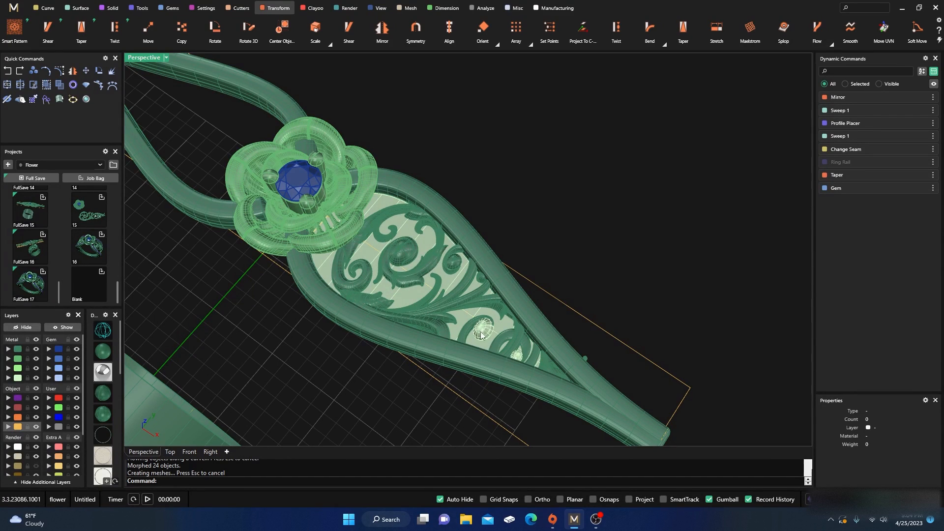
{"action": "scroll", "coordinate": [517, 355], "scroll_direction": "down", "scroll_amount": 5}
{"action": "right_click_drag", "start_coordinate": [516, 355], "coordinate": [432, 296]}
{"action": "scroll", "coordinate": [392, 235], "scroll_direction": "down", "scroll_amount": 6}
{"action": "scroll", "coordinate": [429, 295], "scroll_direction": "up", "scroll_amount": 9}
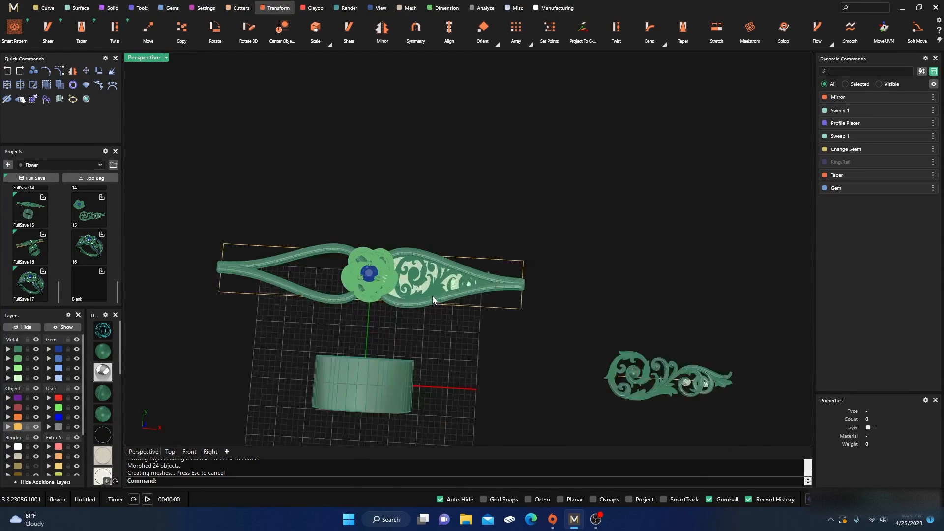
{"action": "left_click", "coordinate": [438, 286]}
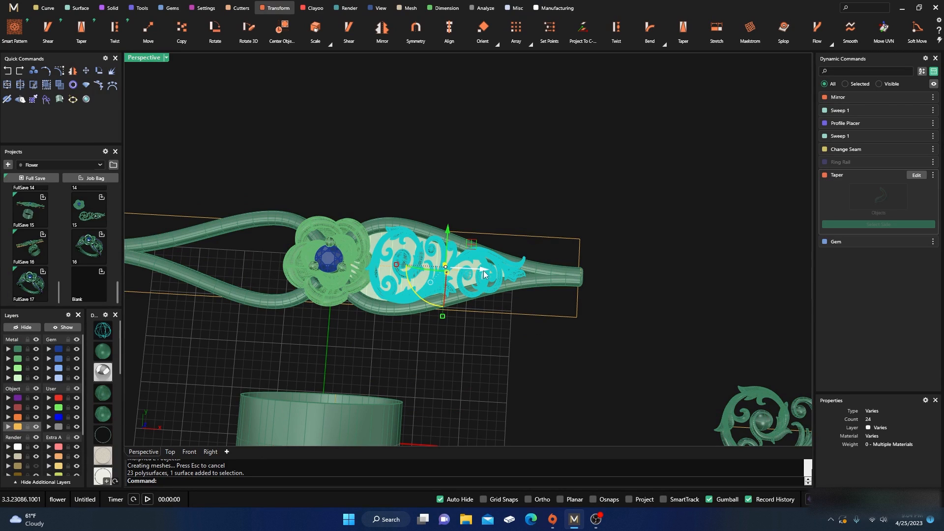
{"action": "left_click_drag", "start_coordinate": [484, 271], "coordinate": [480, 272]}
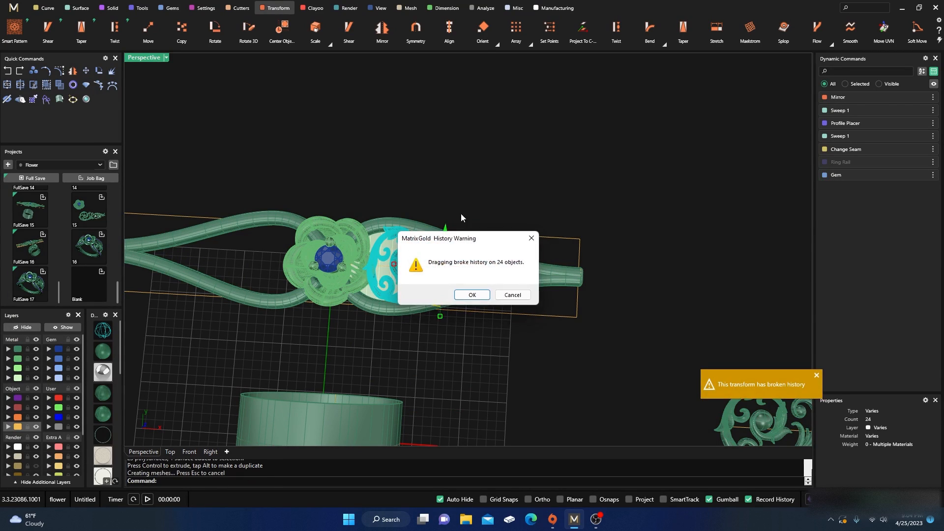
{"action": "left_click", "coordinate": [472, 295]}
{"action": "scroll", "coordinate": [423, 265], "scroll_direction": "up", "scroll_amount": 5}
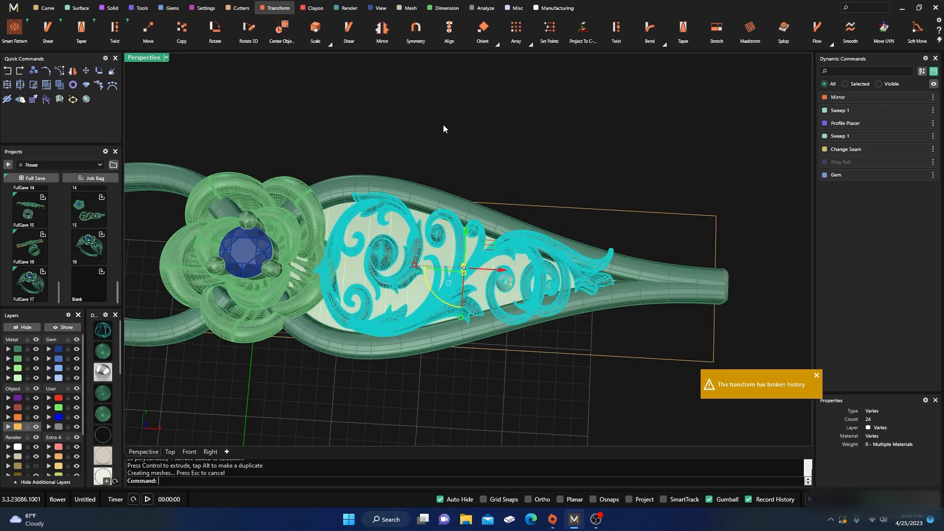
{"action": "left_click", "coordinate": [444, 125]}
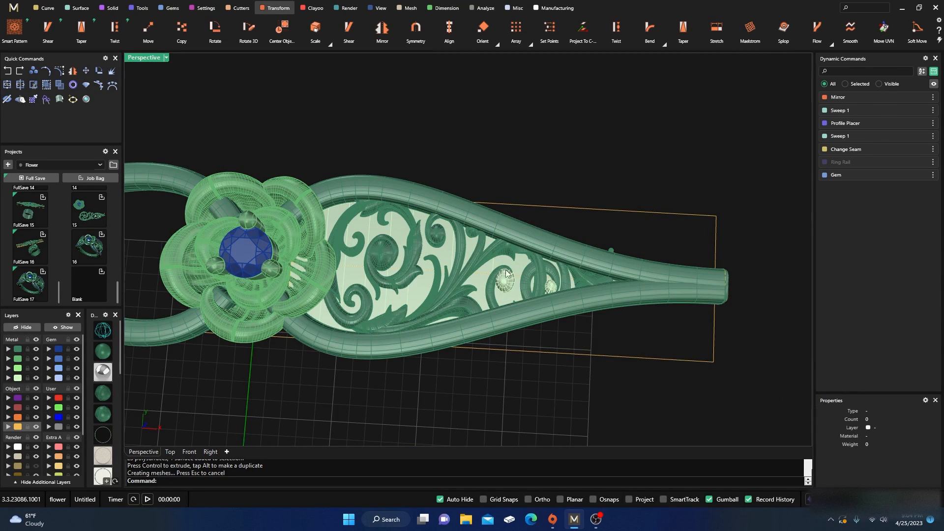
Scale the scrollwork ornament slightly smaller in length and width, and shift it toward the flower inside the band opening.
{"action": "left_click", "coordinate": [397, 280]}
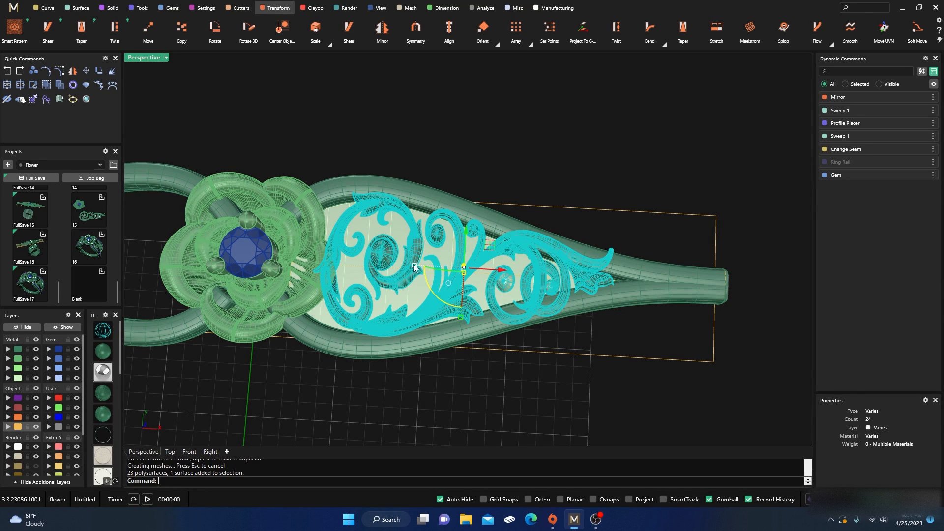
{"action": "left_click_drag", "start_coordinate": [414, 266], "coordinate": [418, 267]}
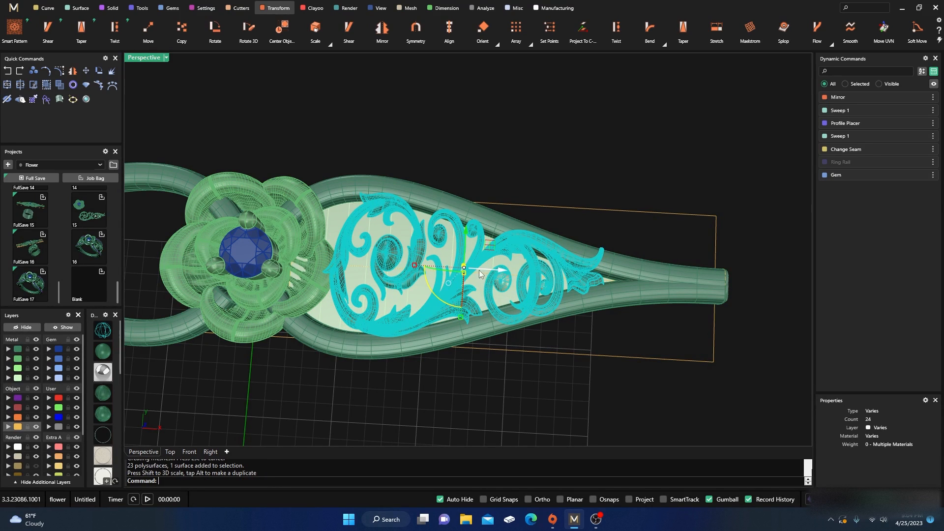
{"action": "left_click_drag", "start_coordinate": [501, 271], "coordinate": [502, 274]}
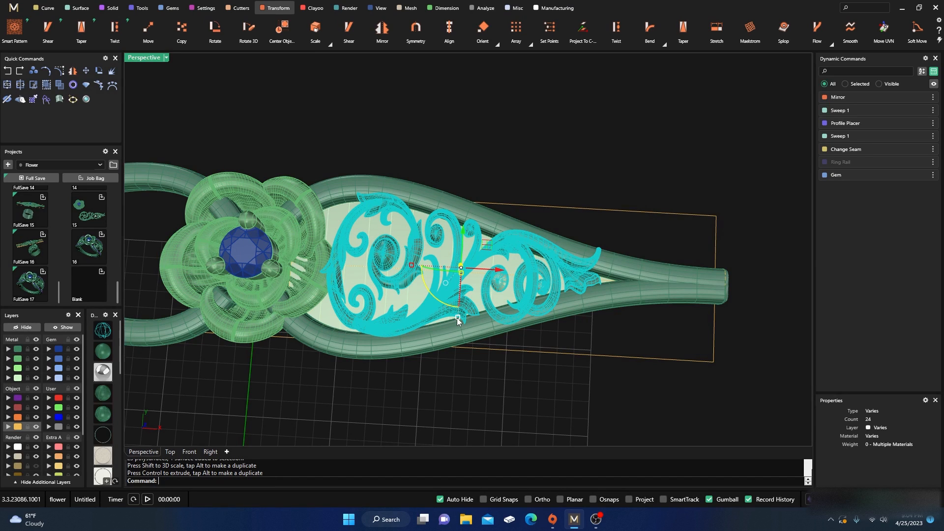
{"action": "left_click_drag", "start_coordinate": [458, 318], "coordinate": [458, 314]}
{"action": "left_click_drag", "start_coordinate": [494, 271], "coordinate": [485, 270]}
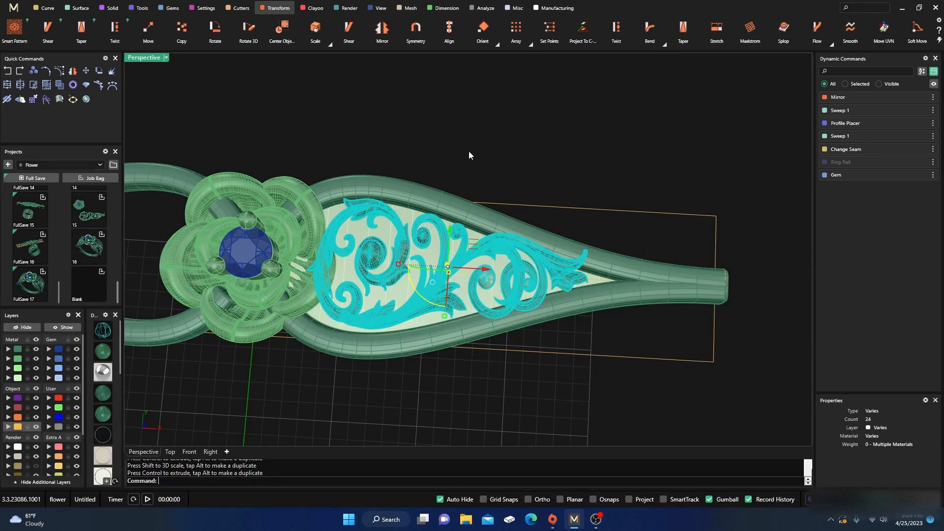
{"action": "left_click", "coordinate": [469, 150]}
Examine the scrollwork's height and fit against the surrounding rails from low and overhead angles.
{"action": "right_click_drag", "start_coordinate": [478, 299], "coordinate": [382, 261]}
{"action": "scroll", "coordinate": [371, 182], "scroll_direction": "up", "scroll_amount": 10}
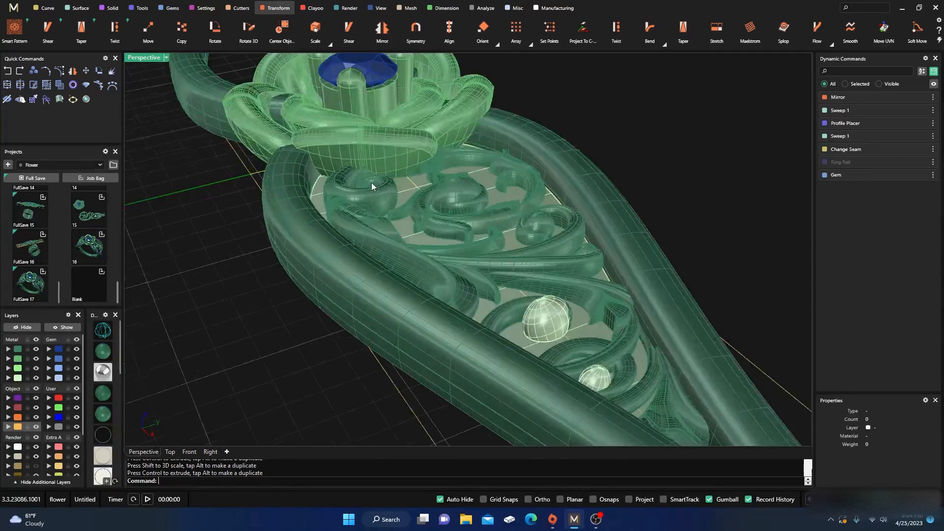
{"action": "scroll", "coordinate": [431, 214], "scroll_direction": "down", "scroll_amount": 9}
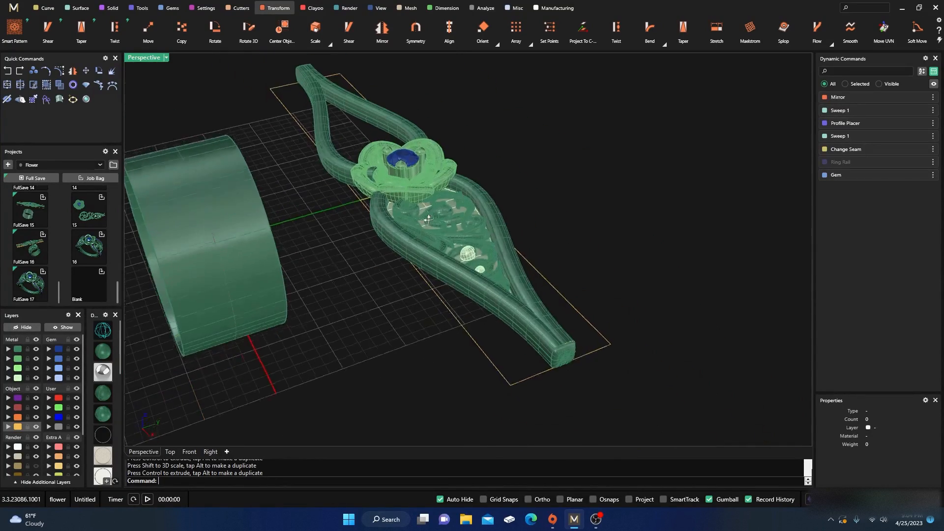
{"action": "right_click_drag", "start_coordinate": [430, 215], "coordinate": [464, 282]}
{"action": "scroll", "coordinate": [494, 332], "scroll_direction": "up", "scroll_amount": 6}
{"action": "scroll", "coordinate": [463, 318], "scroll_direction": "down", "scroll_amount": 6}
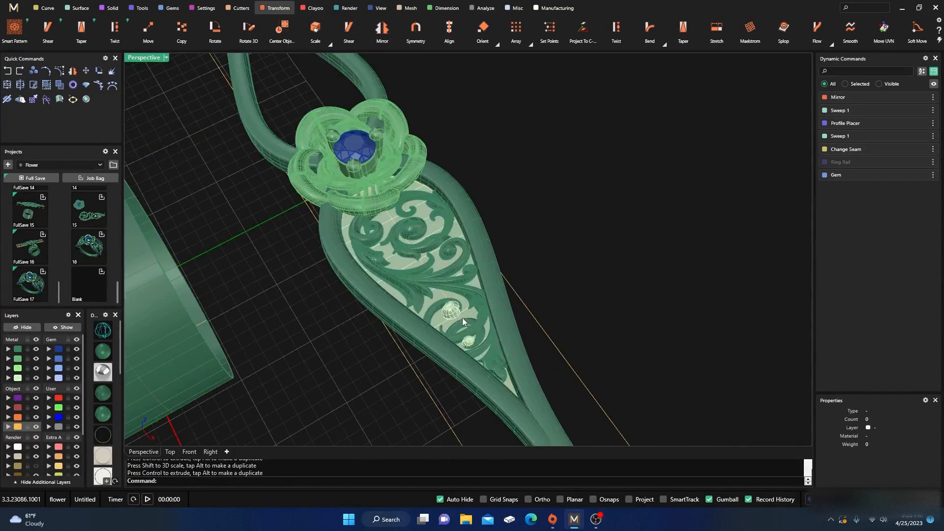
{"action": "right_click_drag", "start_coordinate": [462, 318], "coordinate": [477, 282]}
{"action": "scroll", "coordinate": [439, 190], "scroll_direction": "up", "scroll_amount": 4}
{"action": "scroll", "coordinate": [438, 191], "scroll_direction": "up", "scroll_amount": 2}
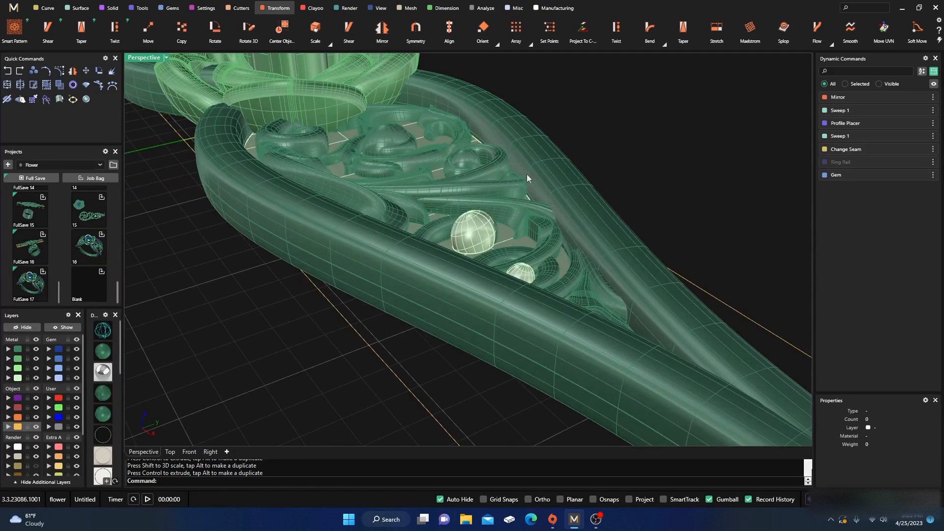
Stretch the scrollwork ornament slightly taller and raise it vertically between the rails.
{"action": "left_click_drag", "start_coordinate": [478, 163], "coordinate": [441, 193]}
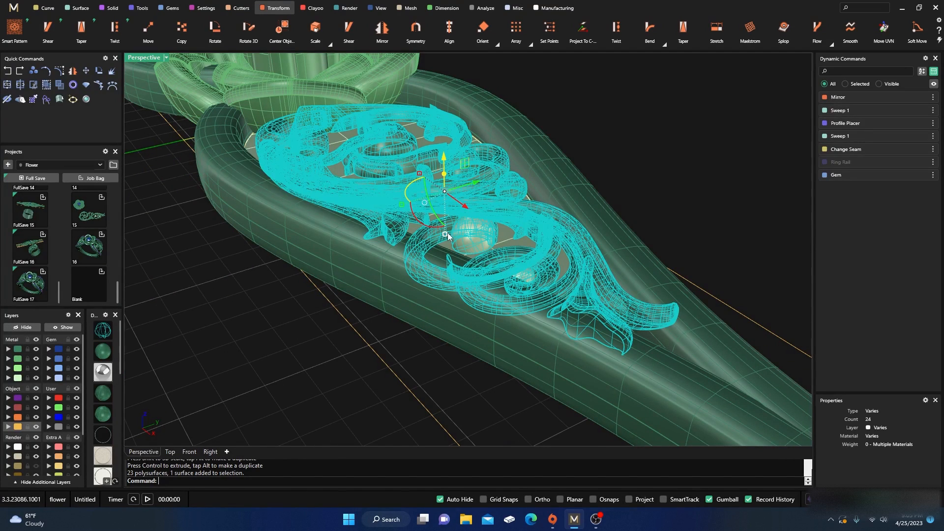
{"action": "left_click_drag", "start_coordinate": [445, 235], "coordinate": [450, 238]}
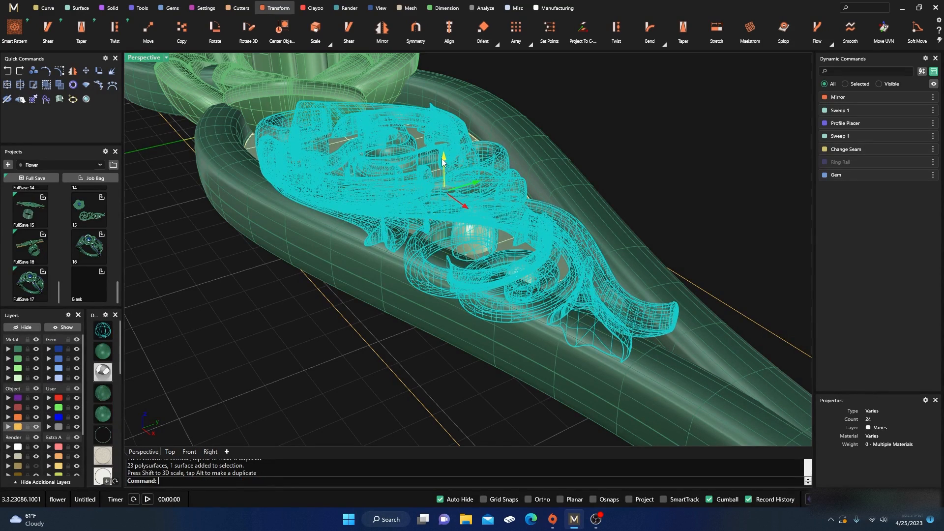
{"action": "left_click_drag", "start_coordinate": [442, 159], "coordinate": [451, 146]}
{"action": "left_click", "coordinate": [597, 82]}
Nudge the scrollwork ornament slightly across the band's width in the negative Y direction.
{"action": "scroll", "coordinate": [521, 148], "scroll_direction": "down", "scroll_amount": 6}
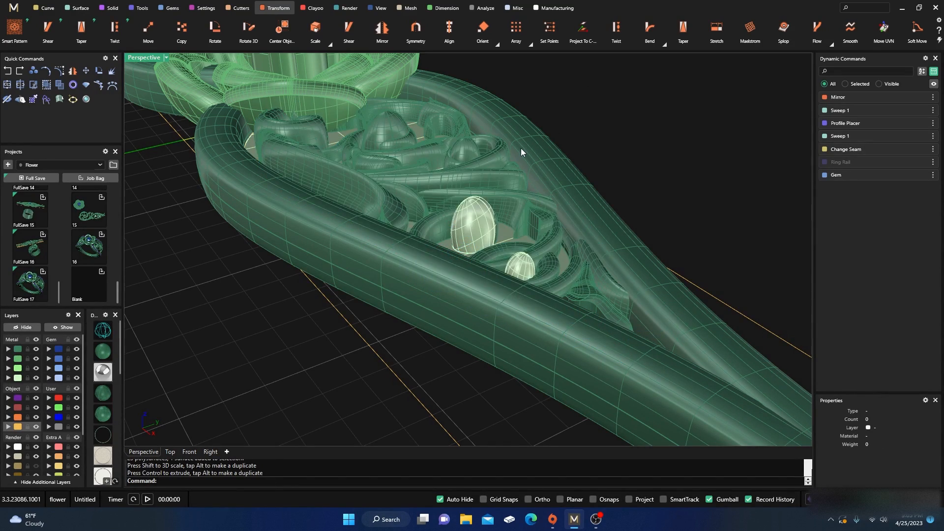
{"action": "right_click_drag", "start_coordinate": [528, 208], "coordinate": [531, 292]}
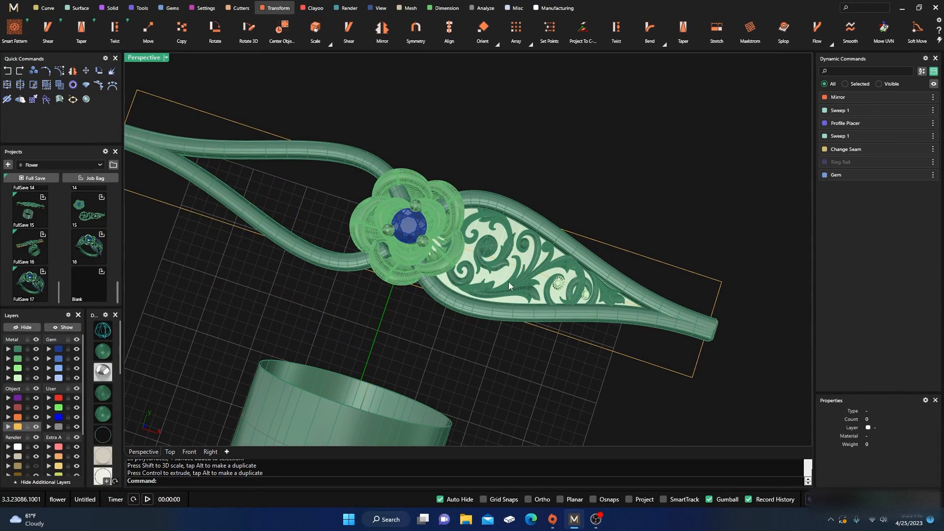
{"action": "scroll", "coordinate": [420, 221], "scroll_direction": "down", "scroll_amount": 2}
{"action": "scroll", "coordinate": [465, 238], "scroll_direction": "up", "scroll_amount": 5}
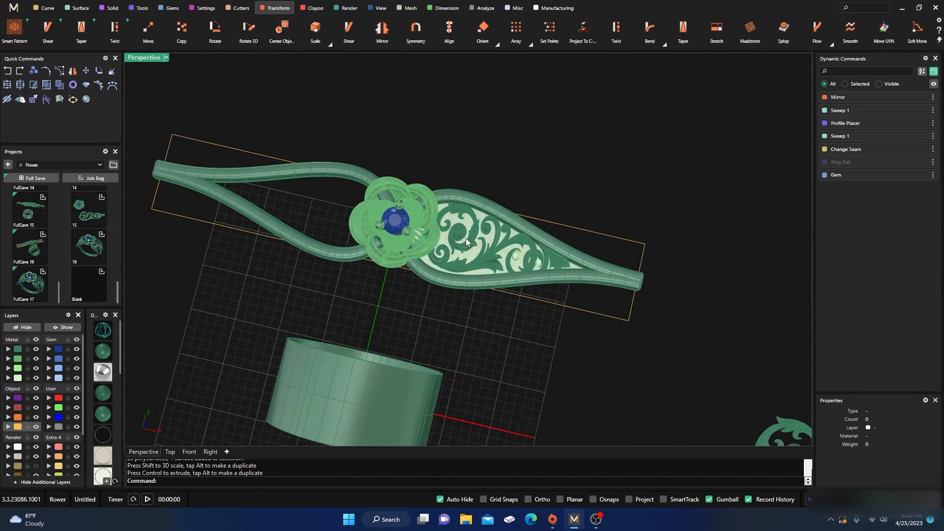
{"action": "scroll", "coordinate": [472, 261], "scroll_direction": "up", "scroll_amount": 3}
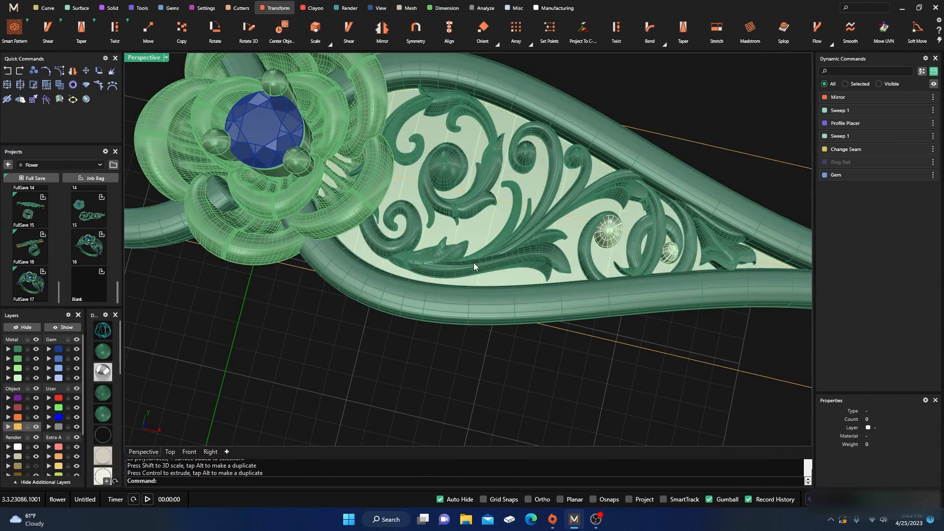
{"action": "left_click", "coordinate": [453, 202]}
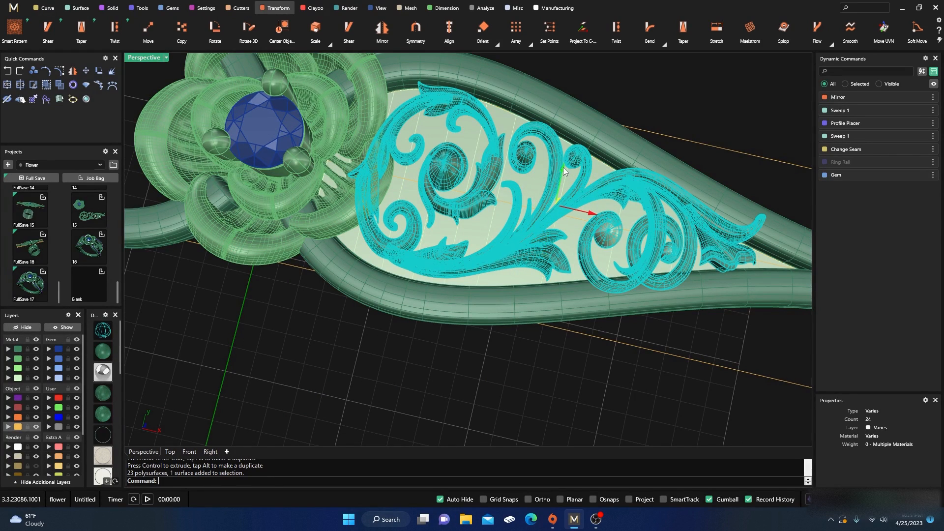
{"action": "left_click_drag", "start_coordinate": [563, 167], "coordinate": [562, 170]}
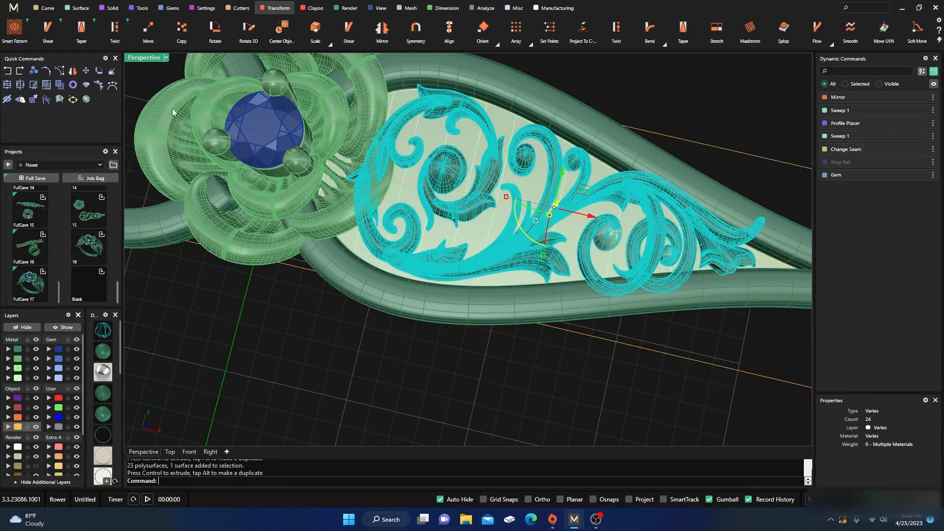
In the Top view, move the scrollwork about -0.041 mm along Y and scale it slightly wider across the band.
{"action": "double_click", "coordinate": [145, 58]}
{"action": "scroll", "coordinate": [253, 183], "scroll_direction": "down", "scroll_amount": 5}
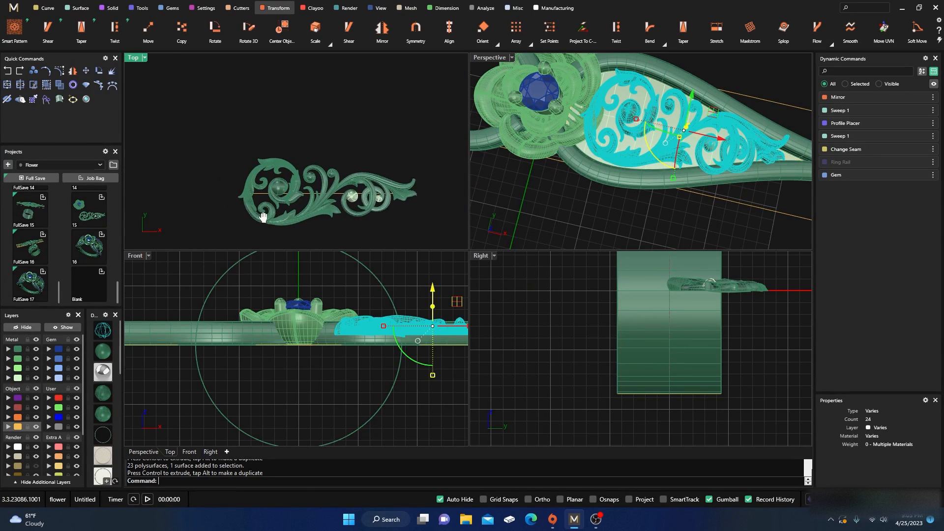
{"action": "right_click_drag", "start_coordinate": [228, 167], "coordinate": [305, 187]}
{"action": "scroll", "coordinate": [260, 178], "scroll_direction": "up", "scroll_amount": 14}
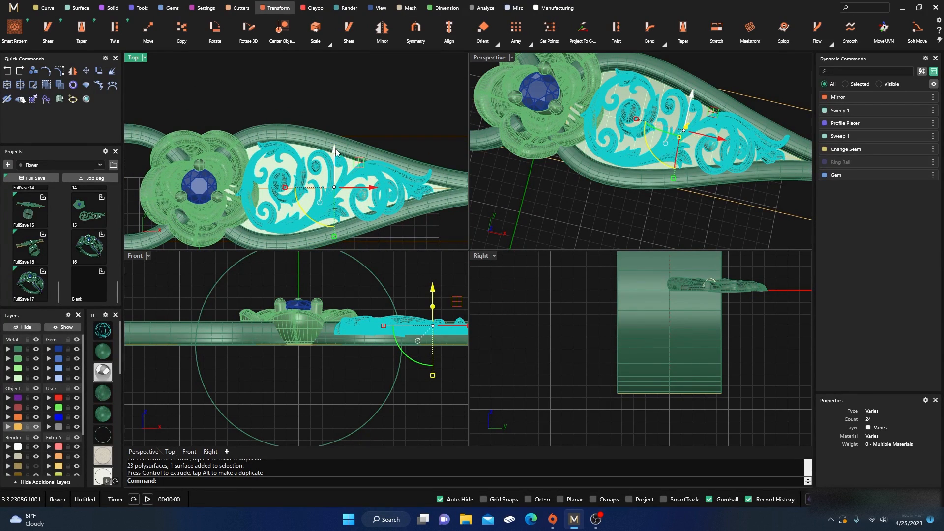
{"action": "left_click_drag", "start_coordinate": [336, 149], "coordinate": [337, 152]}
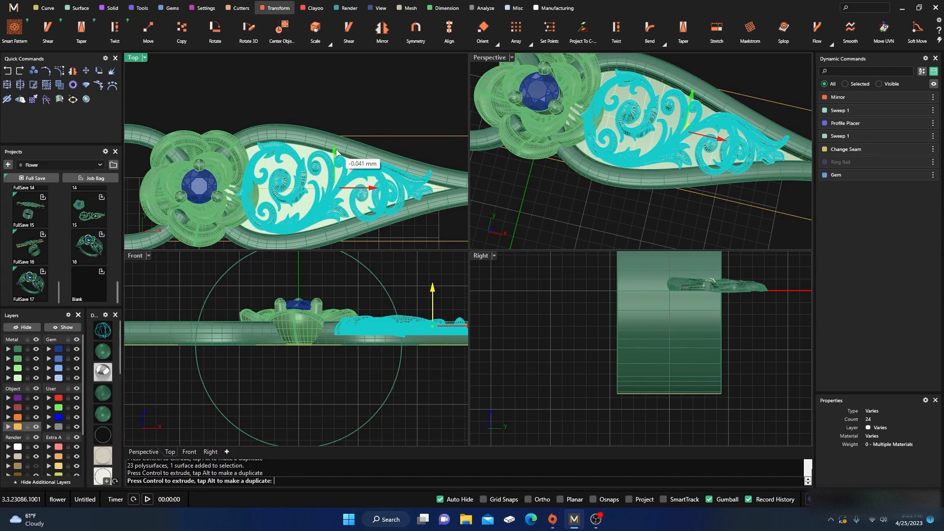
{"action": "left_click_drag", "start_coordinate": [334, 239], "coordinate": [335, 245]}
{"action": "left_click", "coordinate": [331, 103]}
Check how the scrollwork's edges and leaf tip near the narrow end meet the rails, in the Top and Perspective views.
{"action": "scroll", "coordinate": [340, 175], "scroll_direction": "up", "scroll_amount": 5}
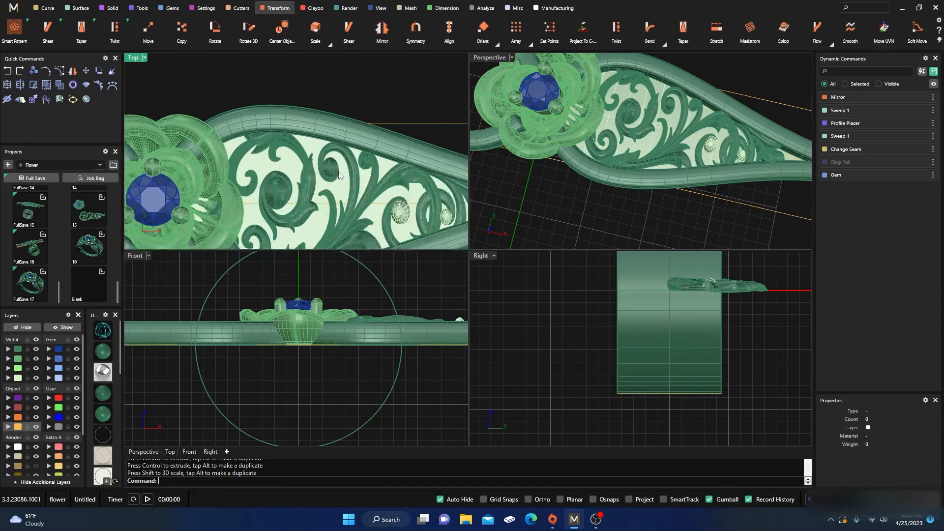
{"action": "scroll", "coordinate": [338, 173], "scroll_direction": "down", "scroll_amount": 6}
{"action": "right_click_drag", "start_coordinate": [375, 196], "coordinate": [363, 188]}
{"action": "scroll", "coordinate": [391, 193], "scroll_direction": "up", "scroll_amount": 6}
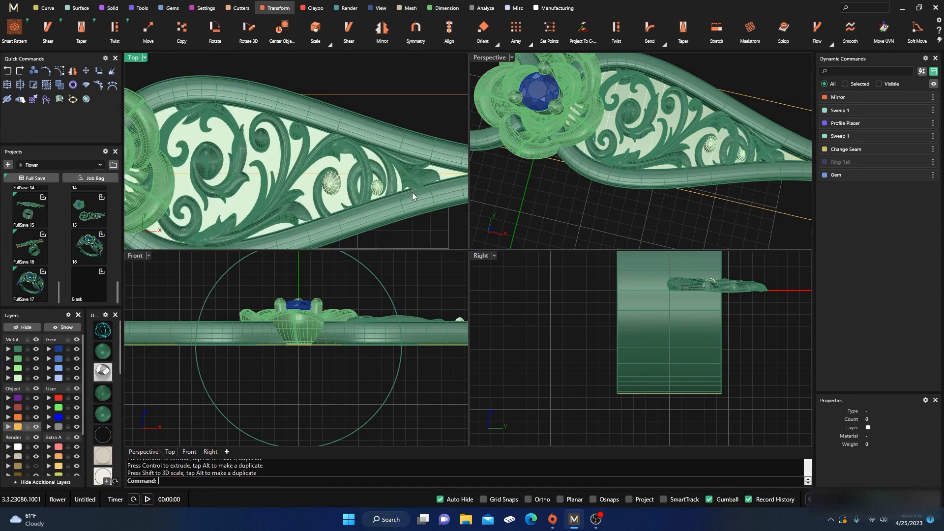
{"action": "scroll", "coordinate": [406, 195], "scroll_direction": "up", "scroll_amount": 4}
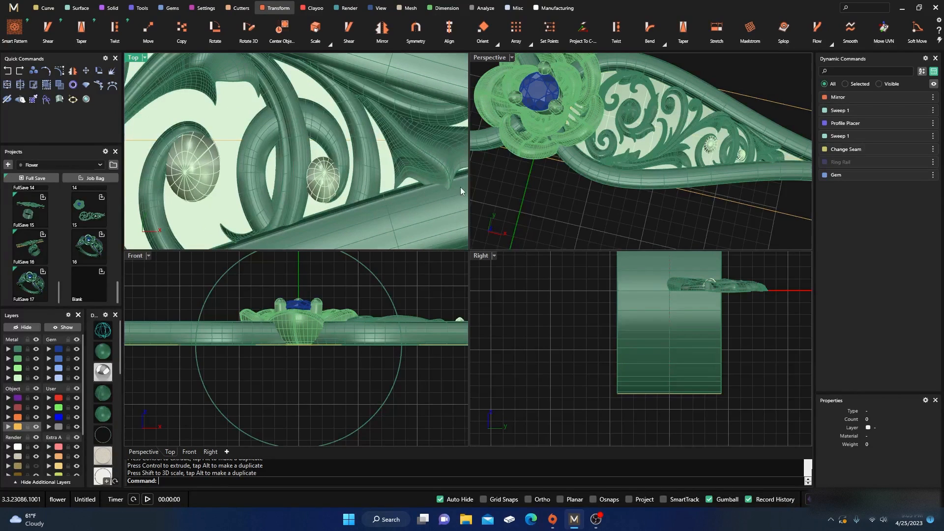
{"action": "right_click_drag", "start_coordinate": [737, 202], "coordinate": [687, 131]}
{"action": "scroll", "coordinate": [756, 111], "scroll_direction": "up", "scroll_amount": 8}
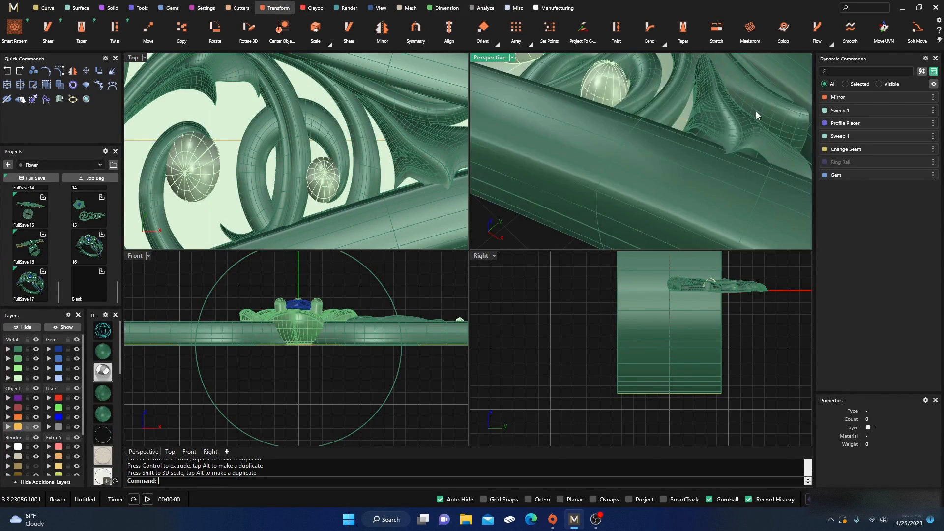
{"action": "scroll", "coordinate": [740, 159], "scroll_direction": "down", "scroll_amount": 8}
{"action": "scroll", "coordinate": [731, 166], "scroll_direction": "up", "scroll_amount": 2}
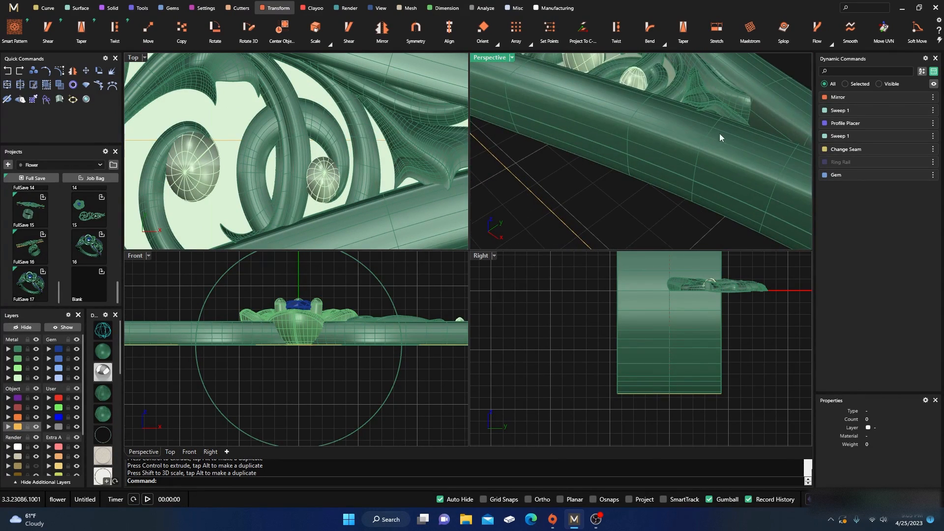
Rotate the scrollwork by about -0.4 degrees in the Front view, around its lower corner beside the flower.
{"action": "key", "text": "ctrl+a"}
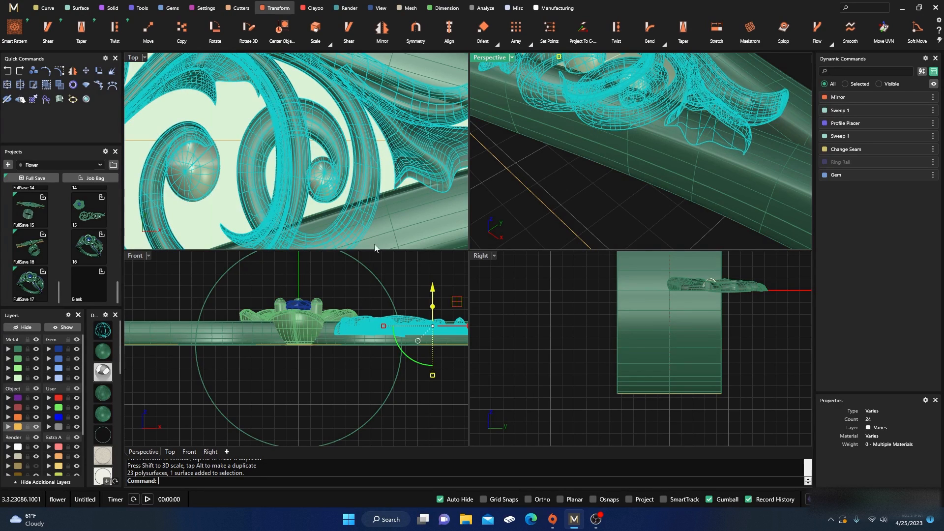
{"action": "right_click_drag", "start_coordinate": [398, 320], "coordinate": [310, 331]}
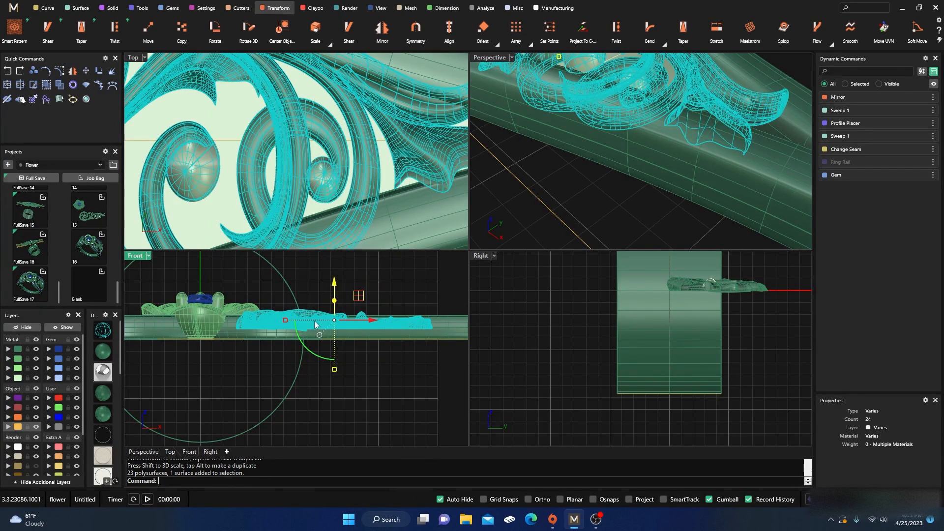
{"action": "left_click", "coordinate": [99, 71]}
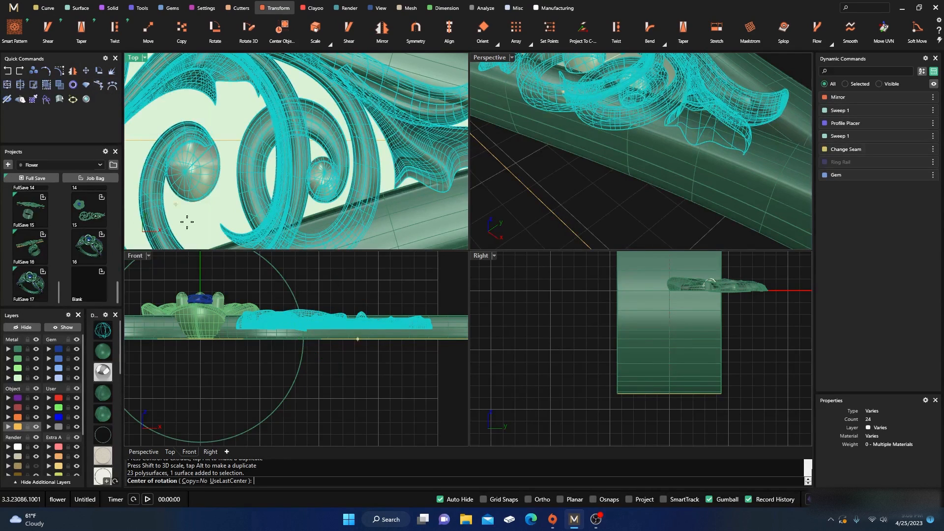
{"action": "left_click", "coordinate": [239, 327]}
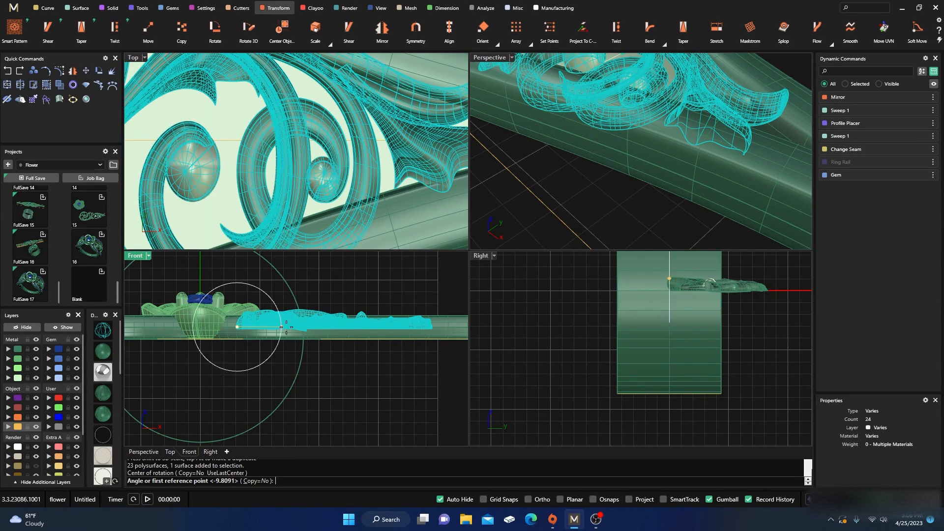
{"action": "left_click", "coordinate": [450, 327]}
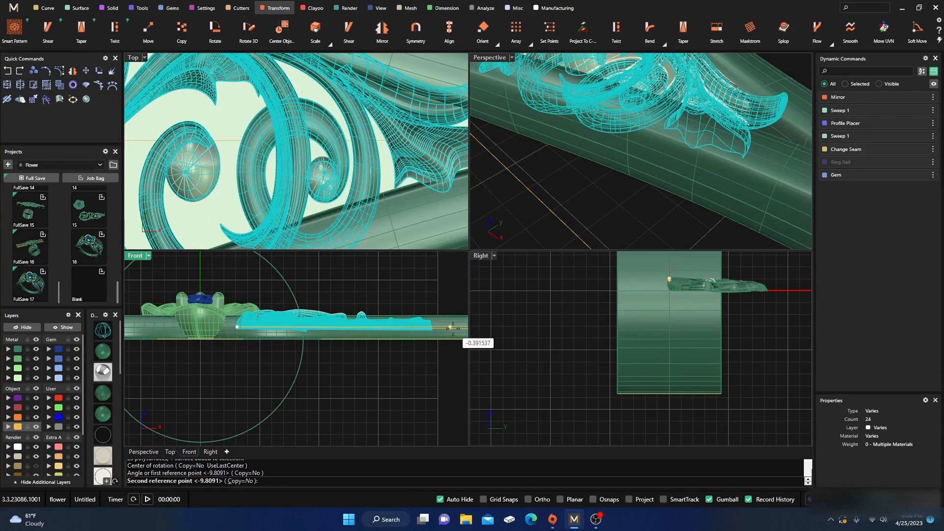
{"action": "left_click", "coordinate": [453, 327]}
{"action": "left_click", "coordinate": [515, 262]}
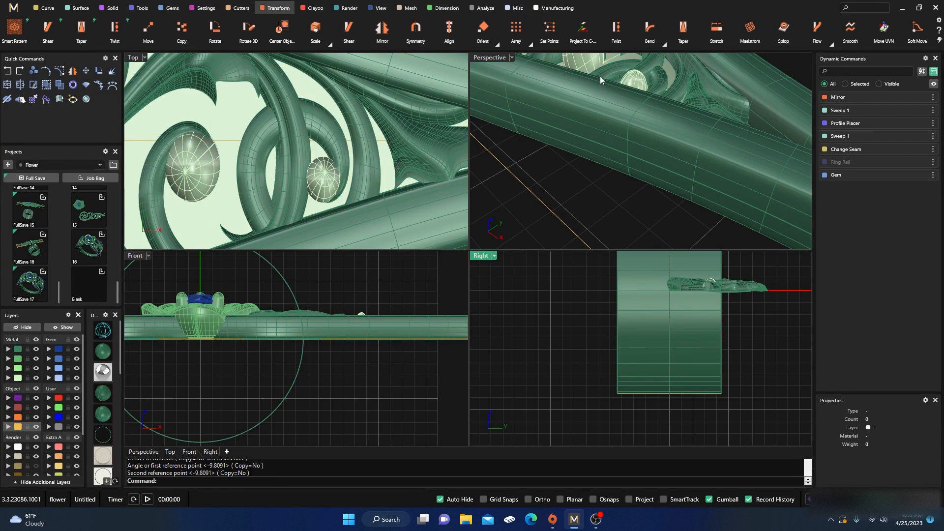
Inspect the rotated scrollwork's fit between the rails in an enlarged Perspective view from several angles.
{"action": "double_click", "coordinate": [497, 57]}
{"action": "scroll", "coordinate": [525, 250], "scroll_direction": "down", "scroll_amount": 7}
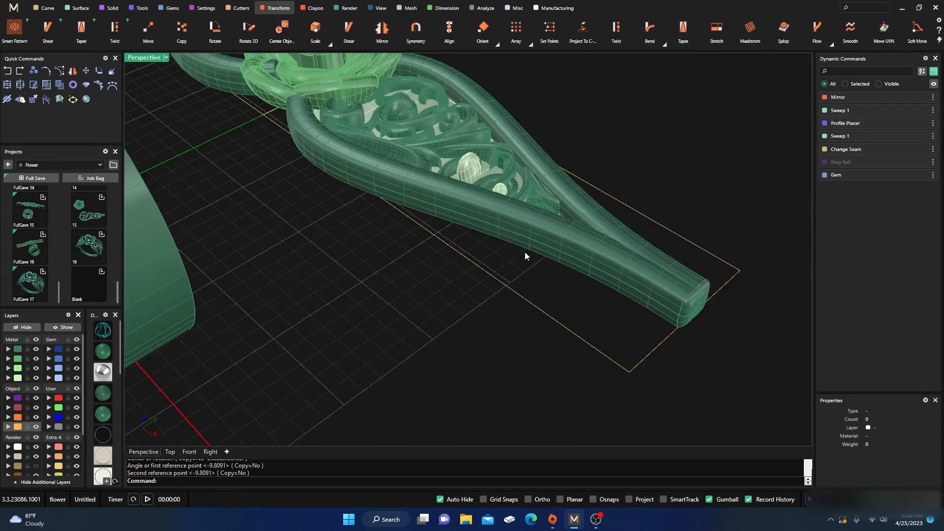
{"action": "right_click_drag", "start_coordinate": [525, 256], "coordinate": [447, 346]}
{"action": "scroll", "coordinate": [465, 322], "scroll_direction": "up", "scroll_amount": 8}
{"action": "scroll", "coordinate": [462, 325], "scroll_direction": "down", "scroll_amount": 8}
{"action": "scroll", "coordinate": [397, 258], "scroll_direction": "up", "scroll_amount": 2}
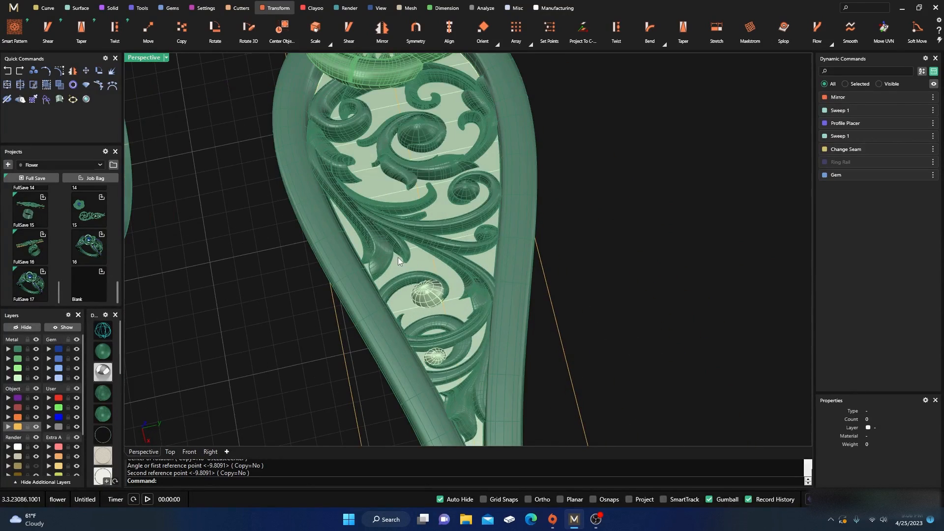
{"action": "scroll", "coordinate": [398, 257], "scroll_direction": "down", "scroll_amount": 4}
{"action": "right_click_drag", "start_coordinate": [431, 203], "coordinate": [442, 216]}
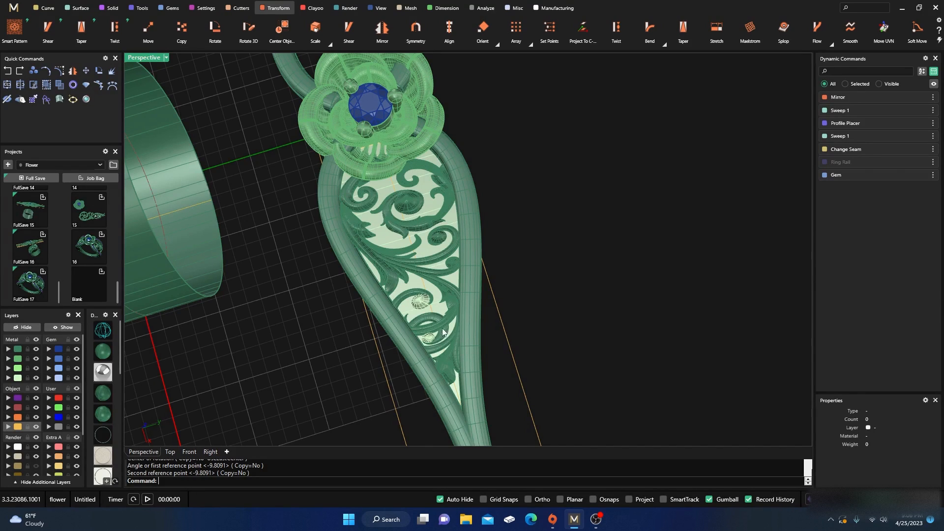
{"action": "scroll", "coordinate": [443, 333], "scroll_direction": "down", "scroll_amount": 7}
{"action": "right_click_drag", "start_coordinate": [407, 316], "coordinate": [492, 312]}
{"action": "scroll", "coordinate": [465, 313], "scroll_direction": "up", "scroll_amount": 7}
{"action": "scroll", "coordinate": [411, 212], "scroll_direction": "down", "scroll_amount": 4}
{"action": "right_click_drag", "start_coordinate": [412, 217], "coordinate": [426, 246]}
{"action": "scroll", "coordinate": [422, 261], "scroll_direction": "up", "scroll_amount": 6}
Hide the planar surface beneath the scrollwork and check the open filigree between the rails.
{"action": "left_click", "coordinate": [420, 271]}
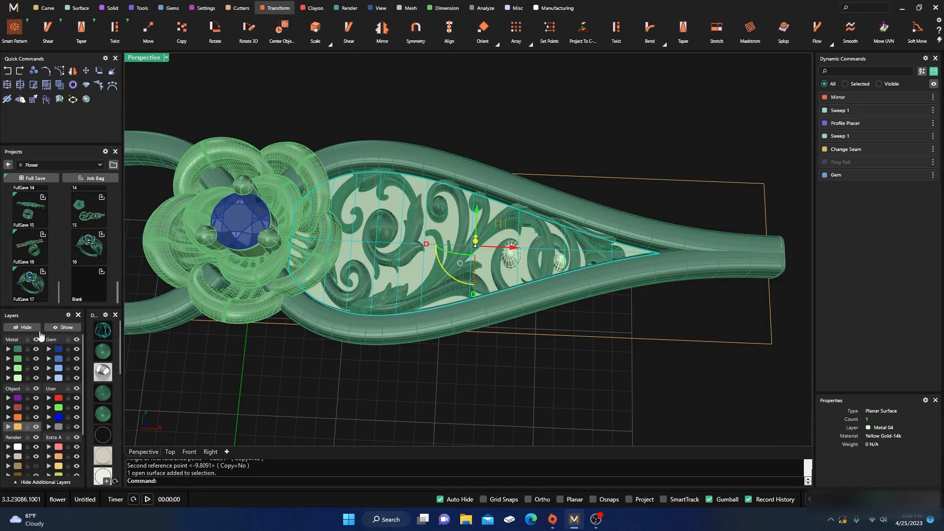
{"action": "left_click", "coordinate": [22, 327]}
{"action": "right_click_drag", "start_coordinate": [448, 389], "coordinate": [445, 359]}
{"action": "scroll", "coordinate": [424, 178], "scroll_direction": "up", "scroll_amount": 5}
{"action": "scroll", "coordinate": [475, 229], "scroll_direction": "down", "scroll_amount": 9}
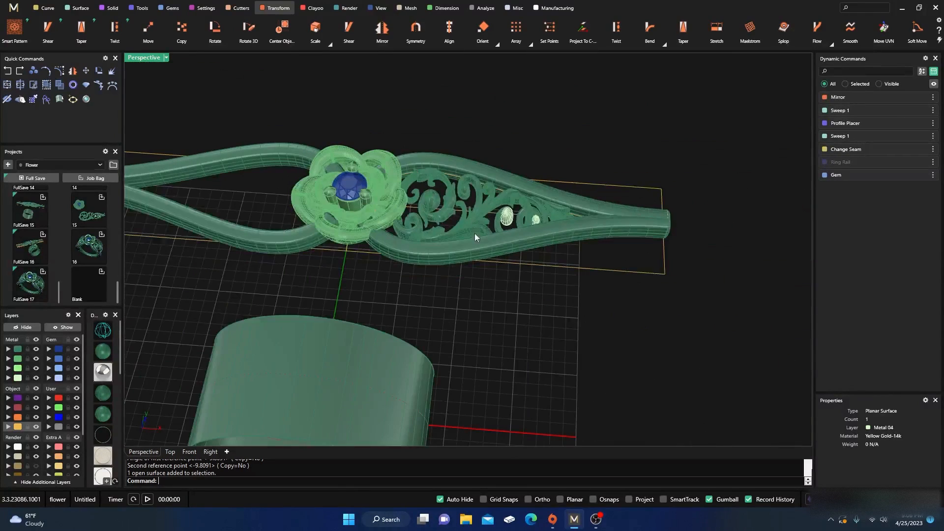
Examine the flat ring layout, the cylindrical ring surface and the spare scrollwork from several distances and angles.
{"action": "scroll", "coordinate": [483, 243], "scroll_direction": "down", "scroll_amount": 5}
{"action": "mouse_move", "coordinate": [483, 243]}
{"action": "right_mouse_down"}
{"action": "mouse_move", "coordinate": [468, 280]}
{"action": "mouse_move", "coordinate": [472, 253]}
{"action": "right_mouse_up"}
{"action": "scroll", "coordinate": [256, 237], "scroll_direction": "down", "scroll_amount": 6}
{"action": "right_click_drag", "start_coordinate": [294, 260], "coordinate": [306, 285]}
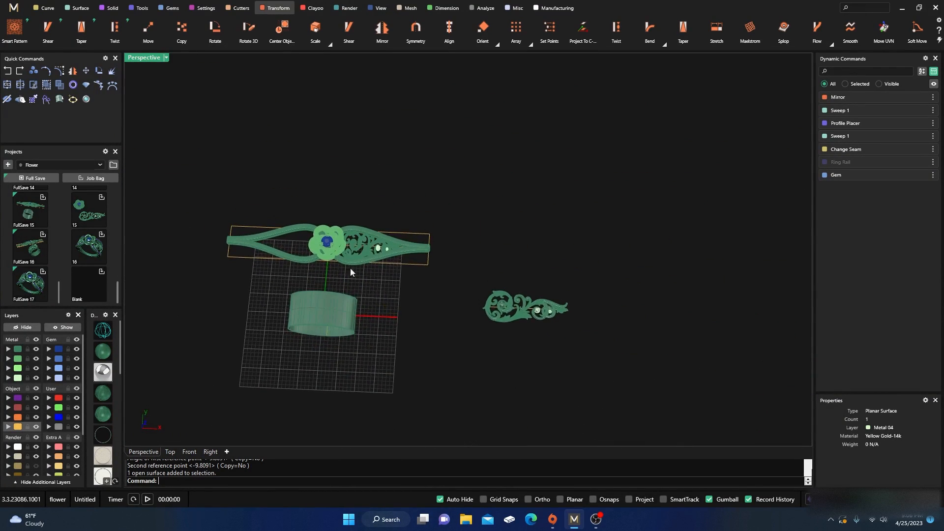
{"action": "scroll", "coordinate": [411, 266], "scroll_direction": "down", "scroll_amount": 4}
{"action": "right_click_drag", "start_coordinate": [411, 277], "coordinate": [406, 266]}
{"action": "scroll", "coordinate": [374, 249], "scroll_direction": "up", "scroll_amount": 5}
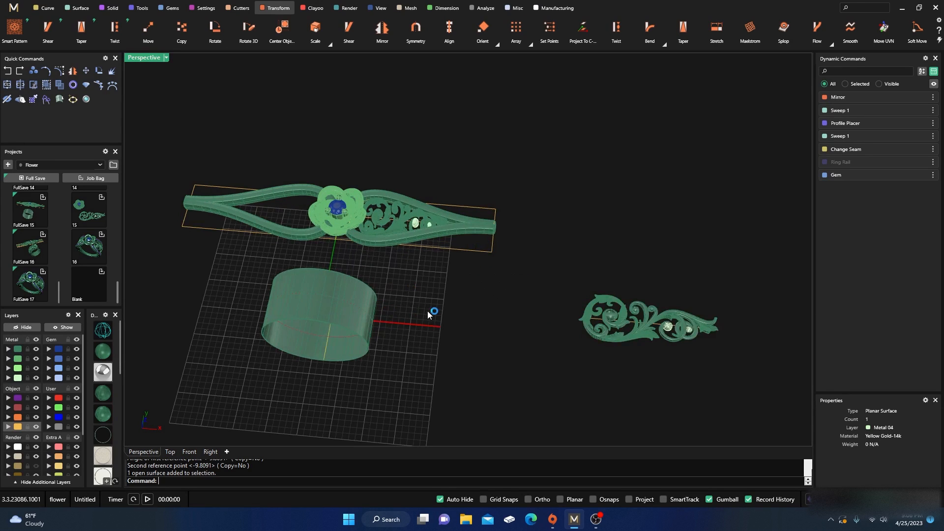
{"action": "right_click_drag", "start_coordinate": [428, 314], "coordinate": [481, 280]}
{"action": "scroll", "coordinate": [492, 305], "scroll_direction": "down", "scroll_amount": 4}
{"action": "right_click_drag", "start_coordinate": [495, 312], "coordinate": [441, 299]}
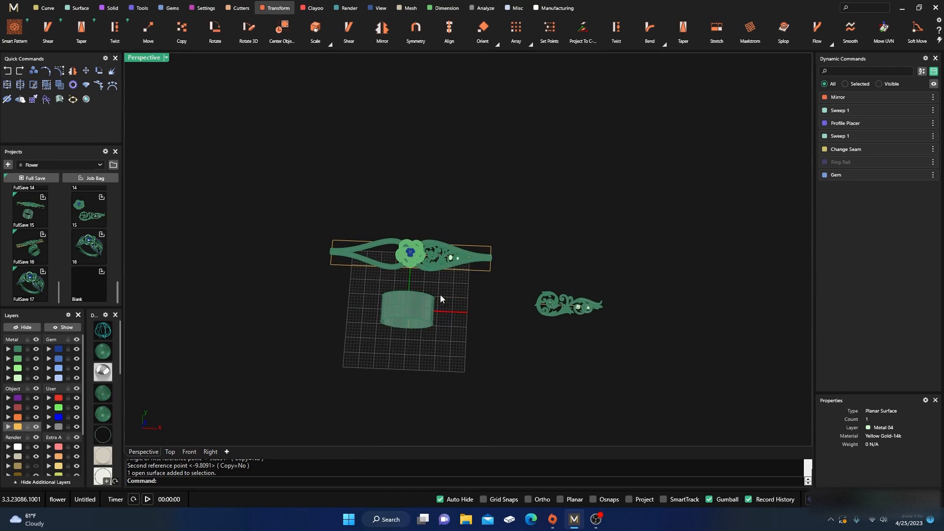
{"action": "scroll", "coordinate": [428, 276], "scroll_direction": "up", "scroll_amount": 5}
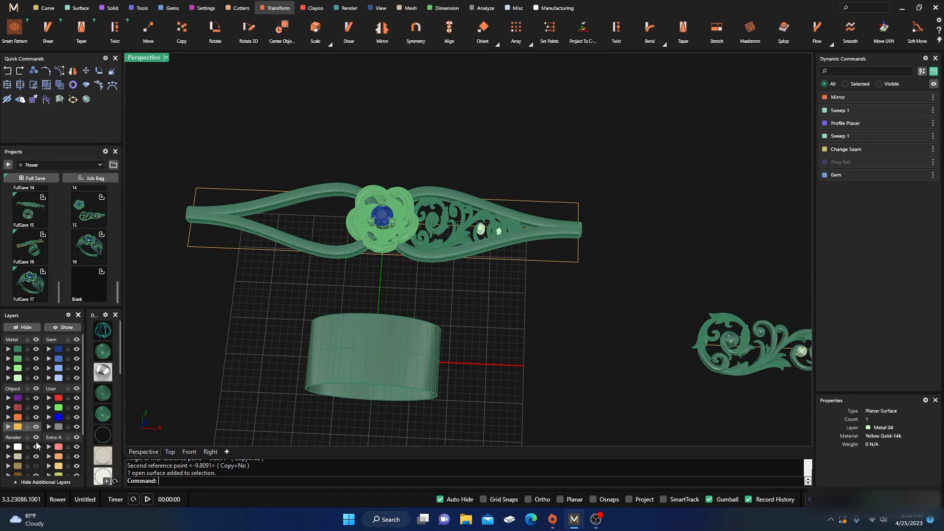
Show the planar surface beneath the layout and group the scrollwork with the two rails that enclose it.
{"action": "left_click", "coordinate": [35, 466]}
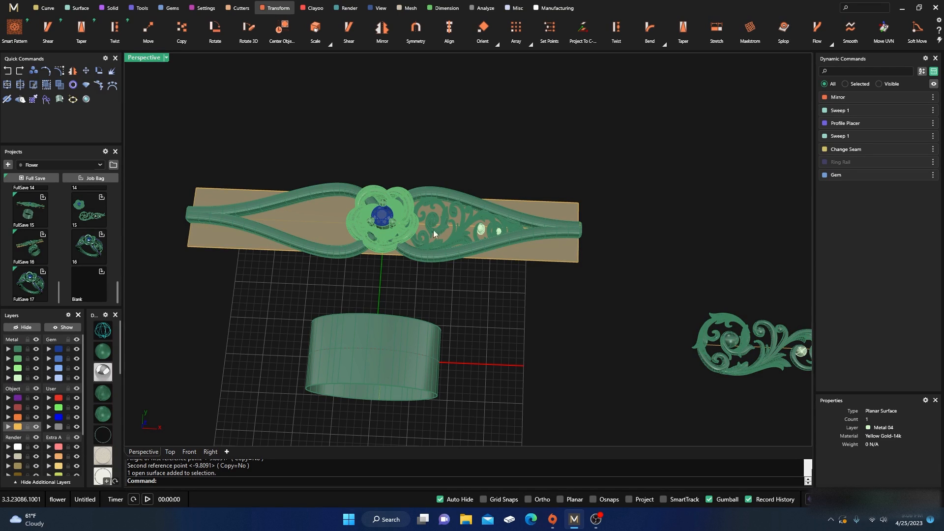
{"action": "scroll", "coordinate": [426, 248], "scroll_direction": "up", "scroll_amount": 4}
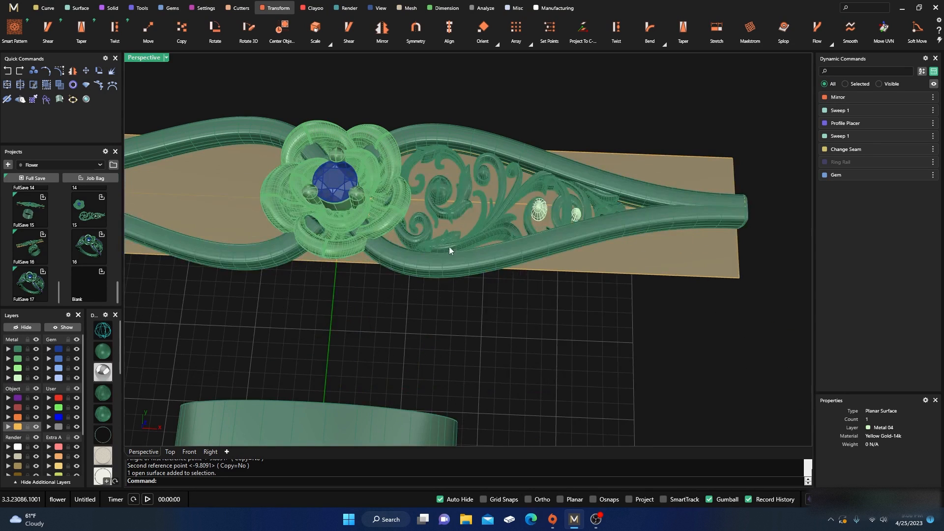
{"action": "left_click", "coordinate": [418, 267], "text": "shift"}
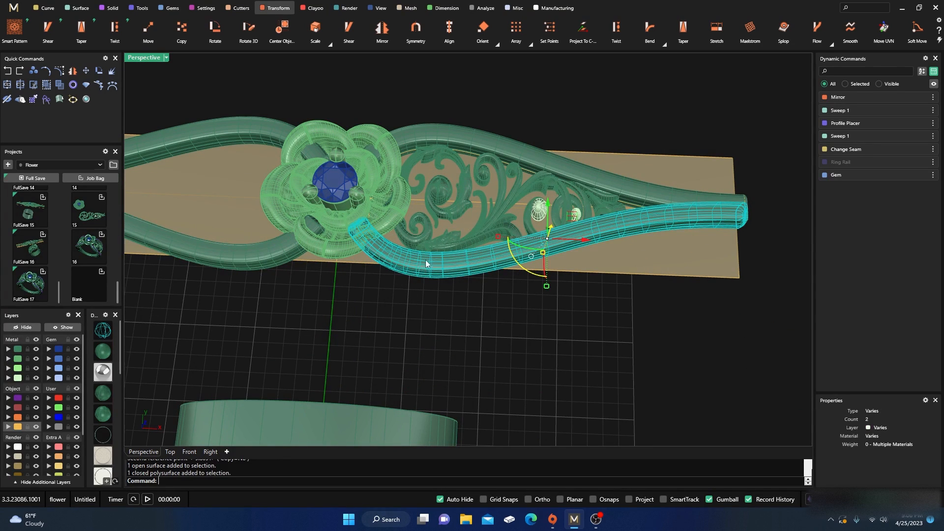
{"action": "left_click", "coordinate": [450, 240], "text": "shift"}
{"action": "left_click", "coordinate": [480, 140], "text": "shift"}
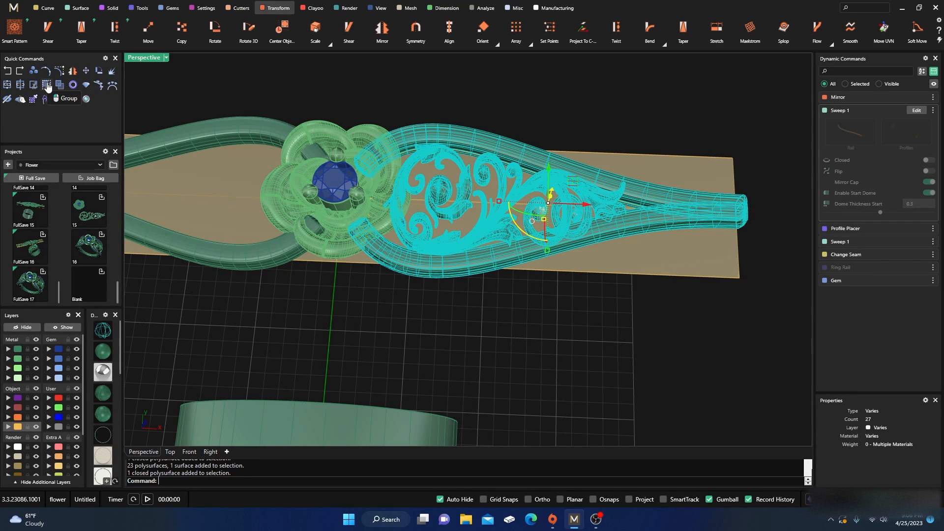
{"action": "key", "text": "Escape"}
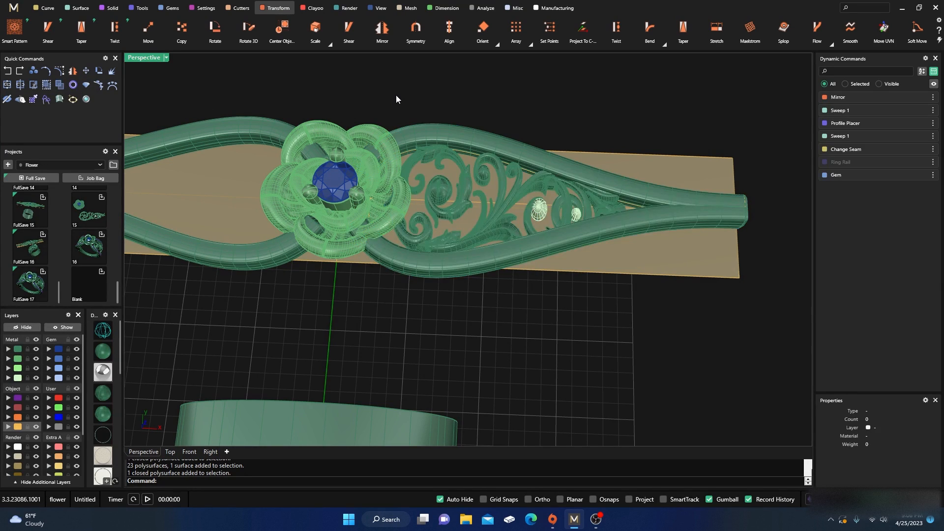
Test-select the flower setting's petals and center area to check its parts.
{"action": "left_click", "coordinate": [373, 131]}
{"action": "key", "text": "Escape"}
{"action": "left_click", "coordinate": [332, 153]}
{"action": "key", "text": "Escape"}
Start a Smart Flow with the planar surface as base and the cylindrical ring surface as destination.
{"action": "scroll", "coordinate": [423, 167], "scroll_direction": "down", "scroll_amount": 2}
{"action": "right_click_drag", "start_coordinate": [462, 243], "coordinate": [457, 227]}
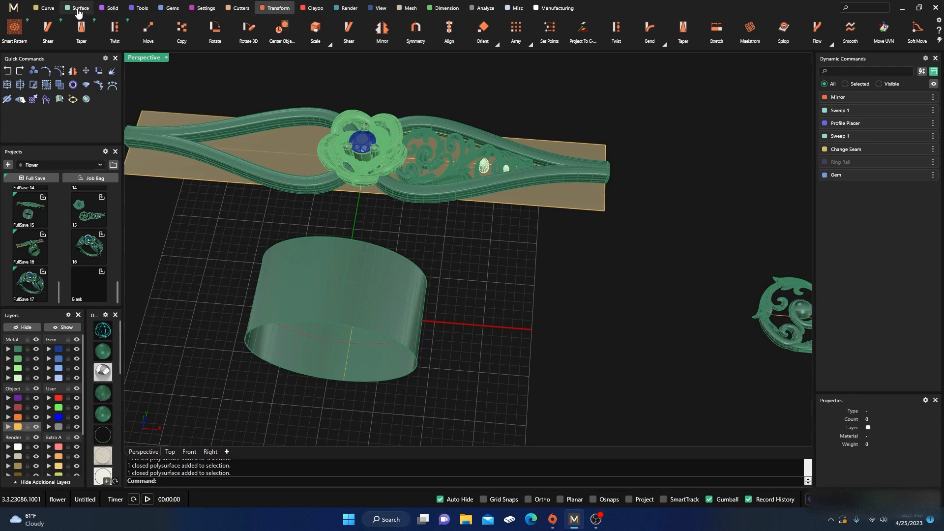
{"action": "scroll", "coordinate": [147, 24], "scroll_direction": "up", "scroll_amount": 3}
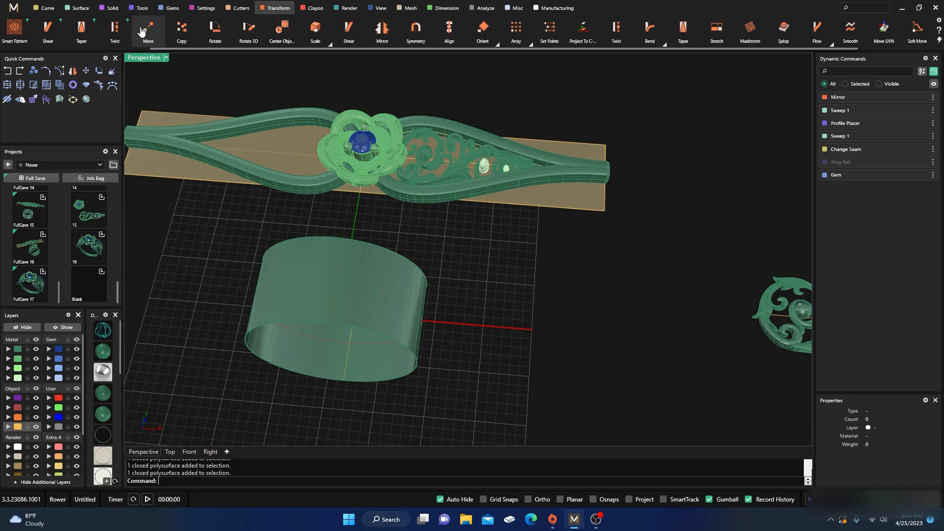
{"action": "scroll", "coordinate": [158, 34], "scroll_direction": "up", "scroll_amount": 1}
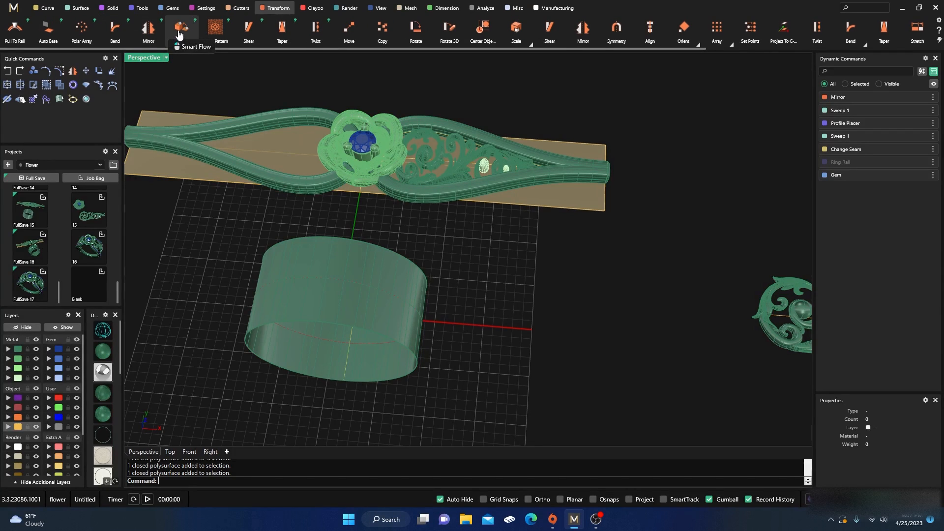
{"action": "left_click", "coordinate": [182, 43]}
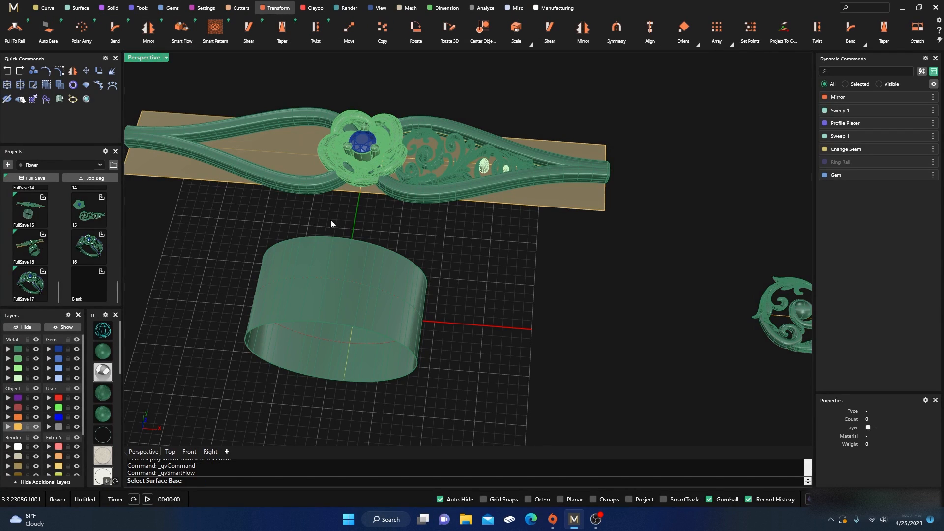
{"action": "scroll", "coordinate": [451, 265], "scroll_direction": "down", "scroll_amount": 2}
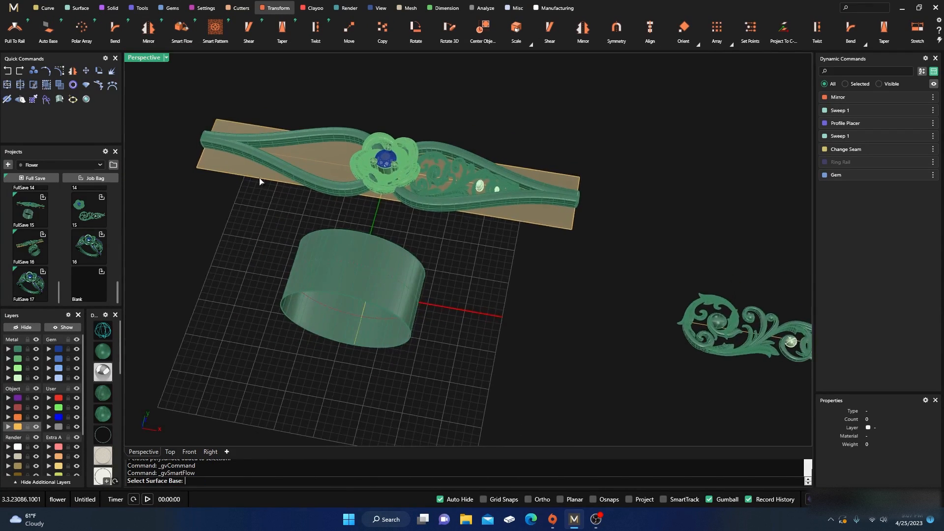
{"action": "left_click", "coordinate": [201, 162]}
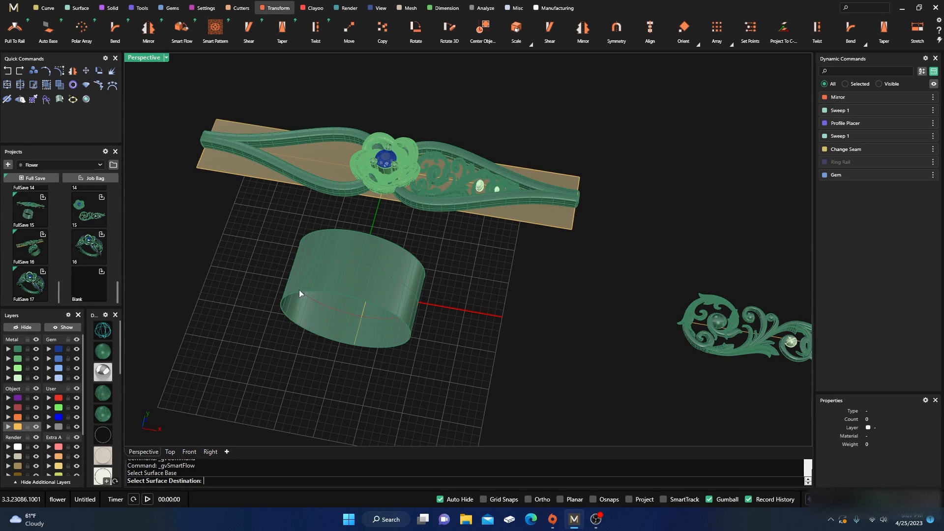
{"action": "left_click", "coordinate": [342, 292]}
Try U Flip on the Smart Flow and compare the direction arrows on the planar surface and the cylinder.
{"action": "right_click_drag", "start_coordinate": [498, 369], "coordinate": [336, 159]}
{"action": "scroll", "coordinate": [329, 155], "scroll_direction": "up", "scroll_amount": 4}
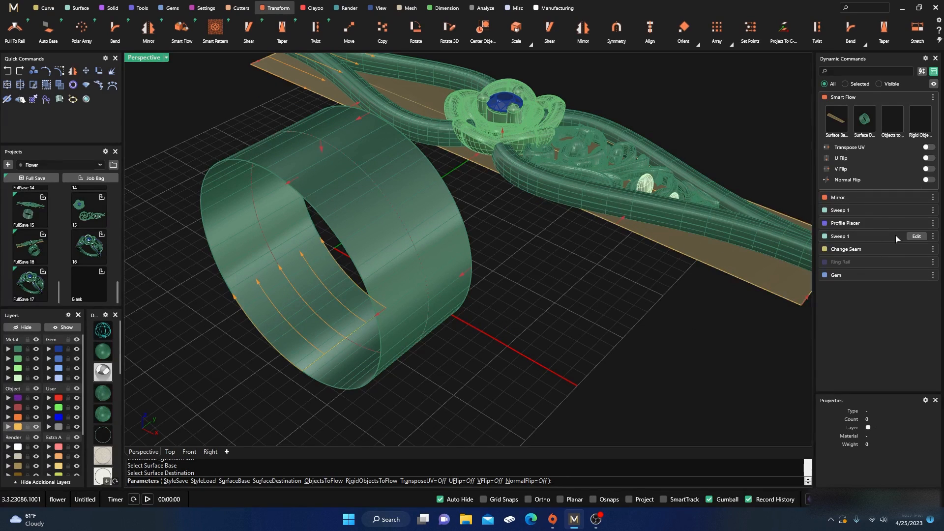
{"action": "left_click", "coordinate": [932, 158]}
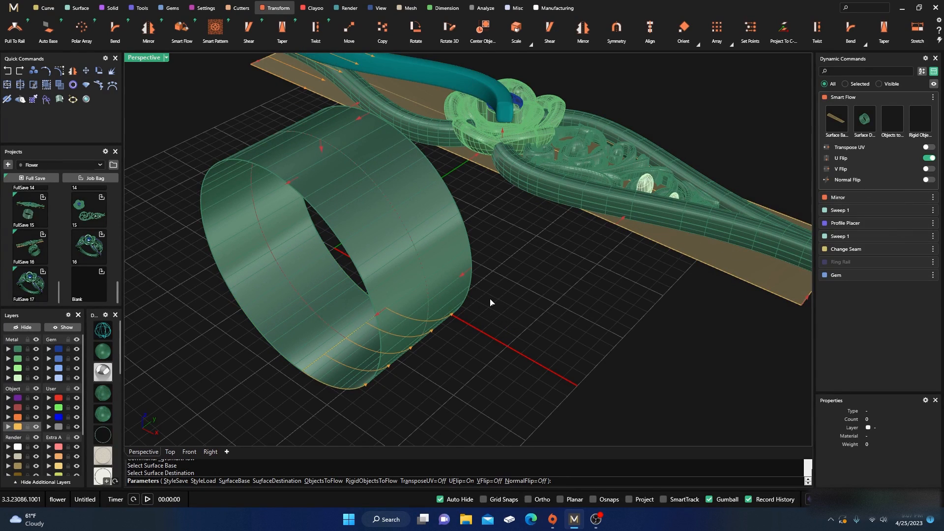
{"action": "scroll", "coordinate": [490, 302], "scroll_direction": "down", "scroll_amount": 2}
{"action": "right_click_drag", "start_coordinate": [489, 302], "coordinate": [518, 317]}
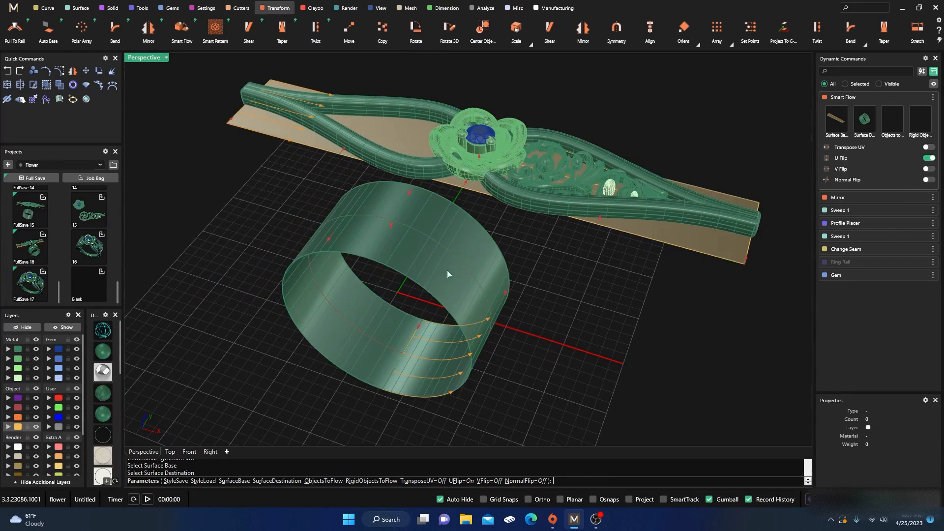
{"action": "scroll", "coordinate": [327, 268], "scroll_direction": "down", "scroll_amount": 2}
{"action": "right_click_drag", "start_coordinate": [351, 294], "coordinate": [347, 288]}
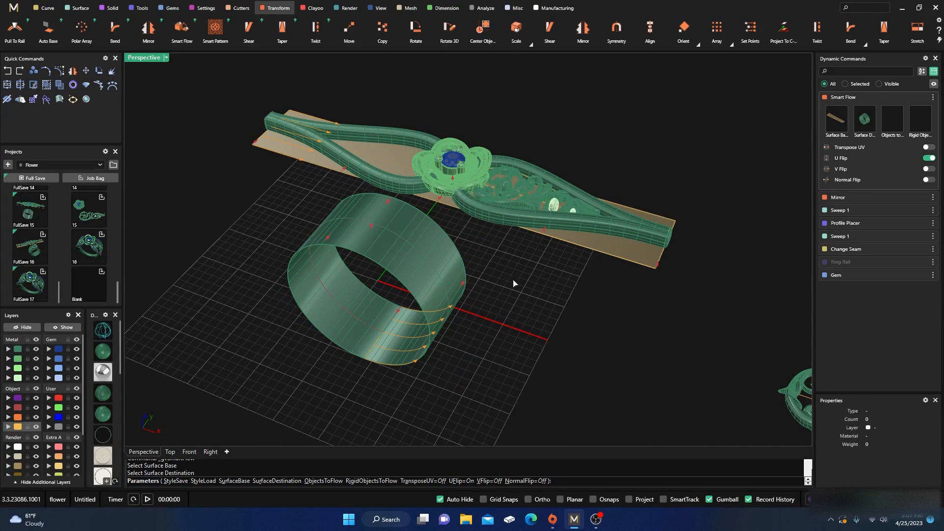
Turn on V Flip and turn off U Flip for the Smart Flow.
{"action": "left_click", "coordinate": [929, 169]}
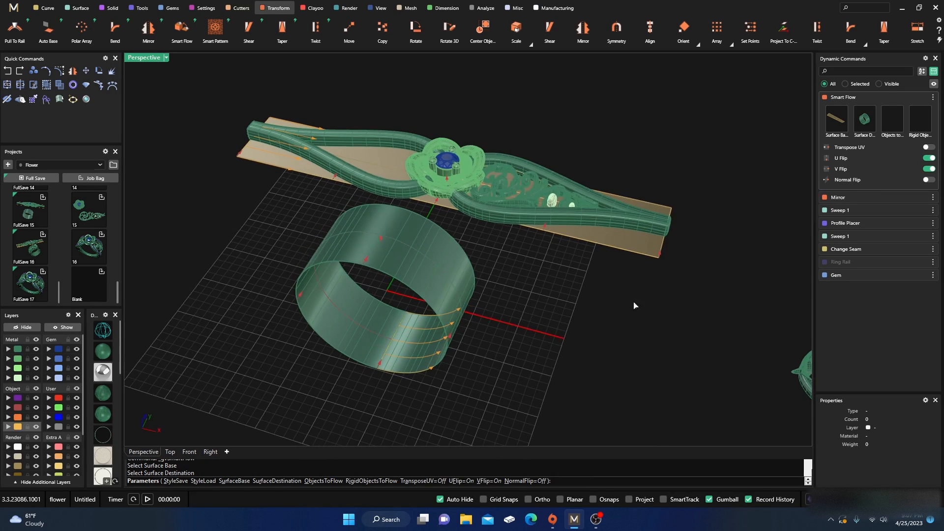
{"action": "left_click", "coordinate": [930, 169]}
{"action": "left_click", "coordinate": [930, 169]}
{"action": "left_click", "coordinate": [930, 159]}
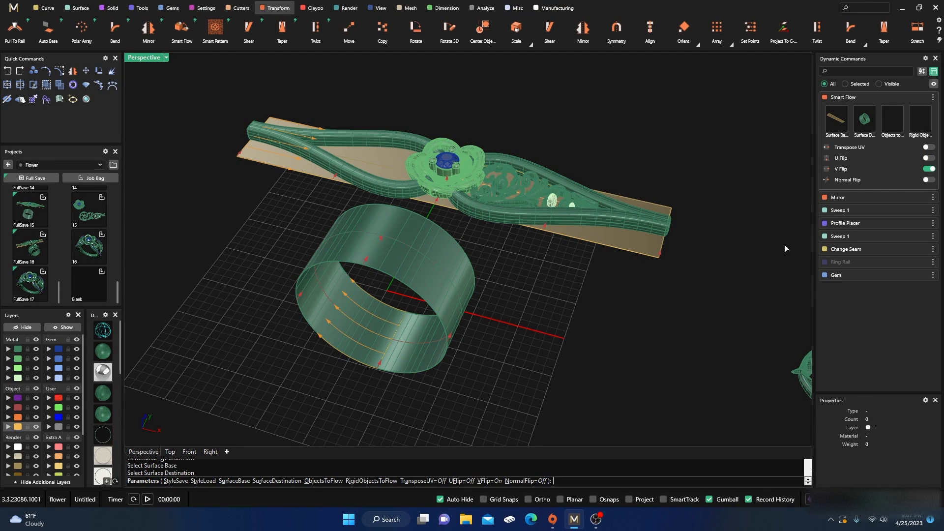
Set the grouped rails and scrollwork as the objects to flow onto the cylinder.
{"action": "scroll", "coordinate": [290, 233], "scroll_direction": "down", "scroll_amount": 4}
{"action": "right_click_drag", "start_coordinate": [309, 282], "coordinate": [374, 237]}
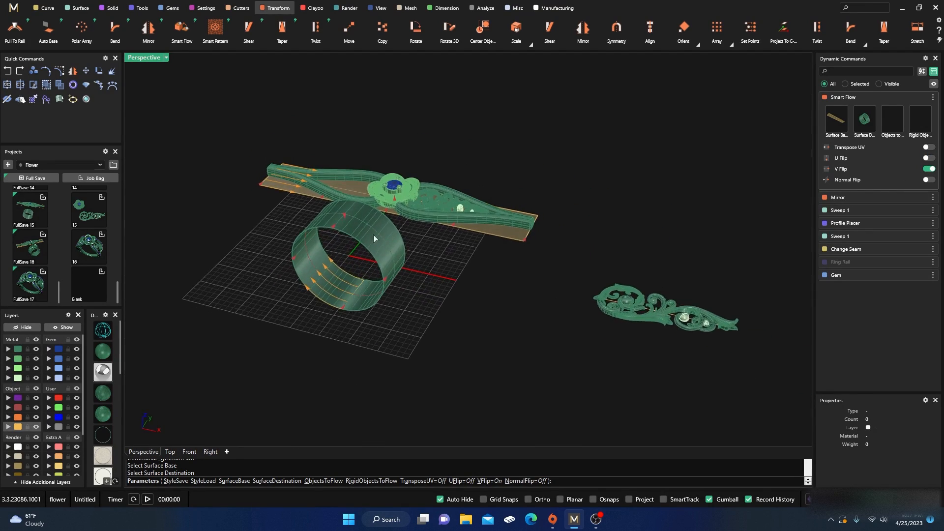
{"action": "scroll", "coordinate": [391, 188], "scroll_direction": "up", "scroll_amount": 4}
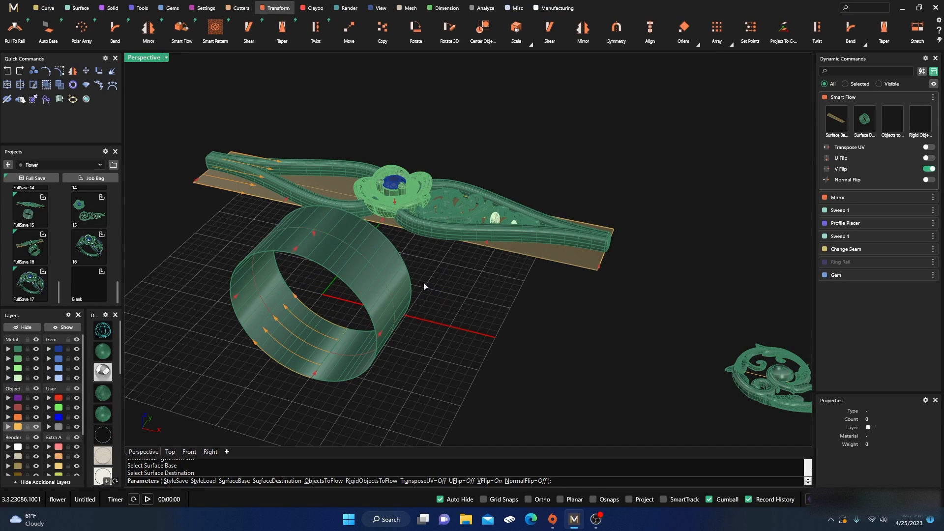
{"action": "left_click", "coordinate": [893, 123]}
{"action": "scroll", "coordinate": [448, 214], "scroll_direction": "up", "scroll_amount": 5}
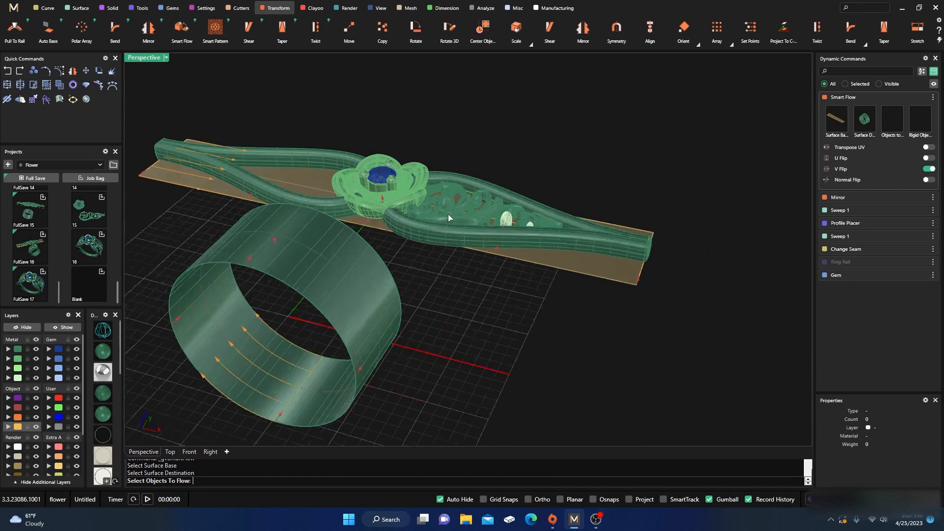
{"action": "left_click", "coordinate": [447, 214]}
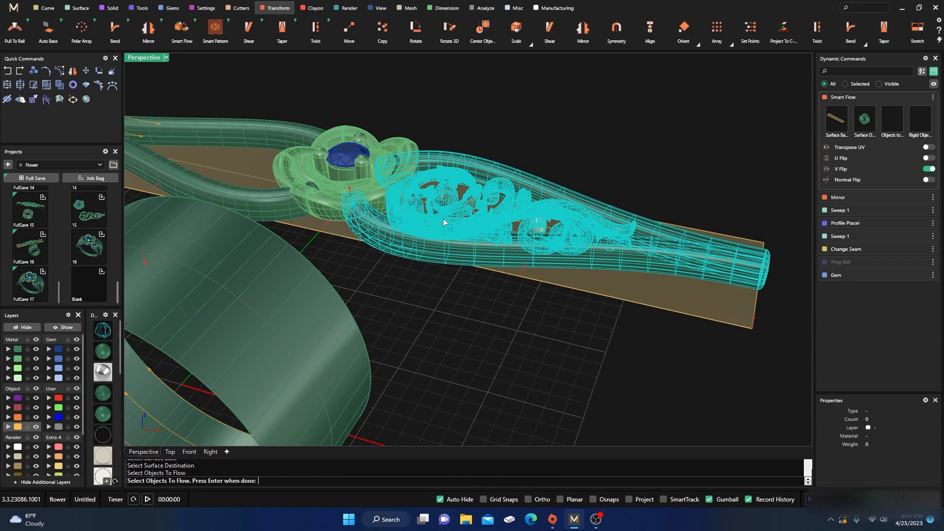
{"action": "key", "text": "Return"}
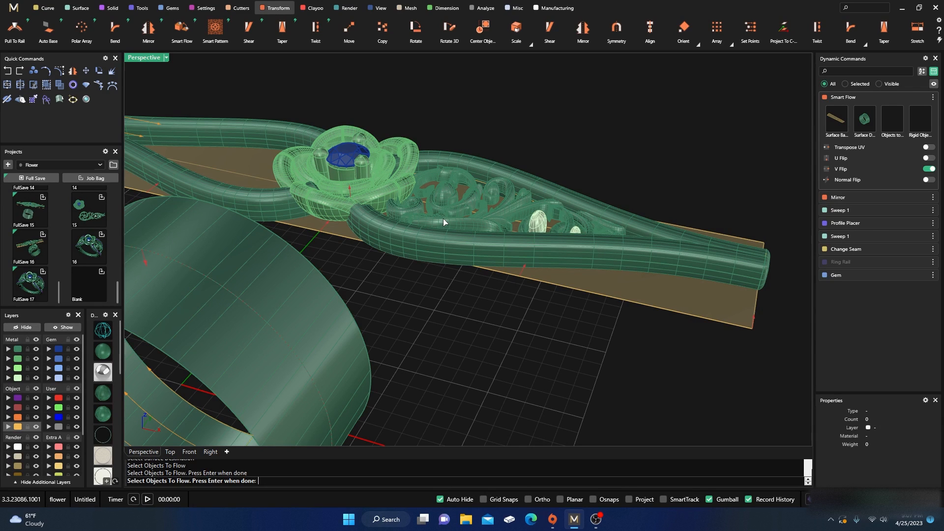
{"action": "key", "text": "Return"}
Inspect the rails and scrollwork wrapped around the cylinder and accept the Smart Flow.
{"action": "scroll", "coordinate": [443, 219], "scroll_direction": "down", "scroll_amount": 5}
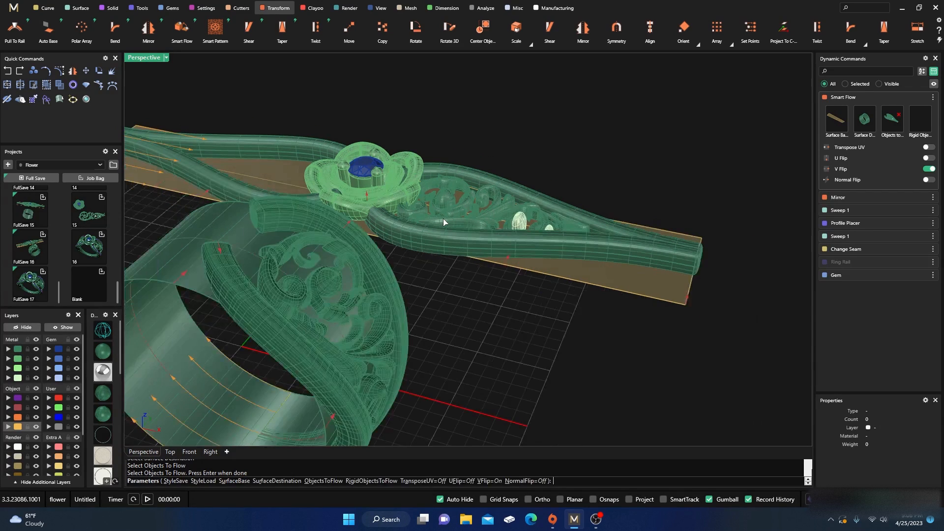
{"action": "right_click_drag", "start_coordinate": [452, 302], "coordinate": [433, 206]}
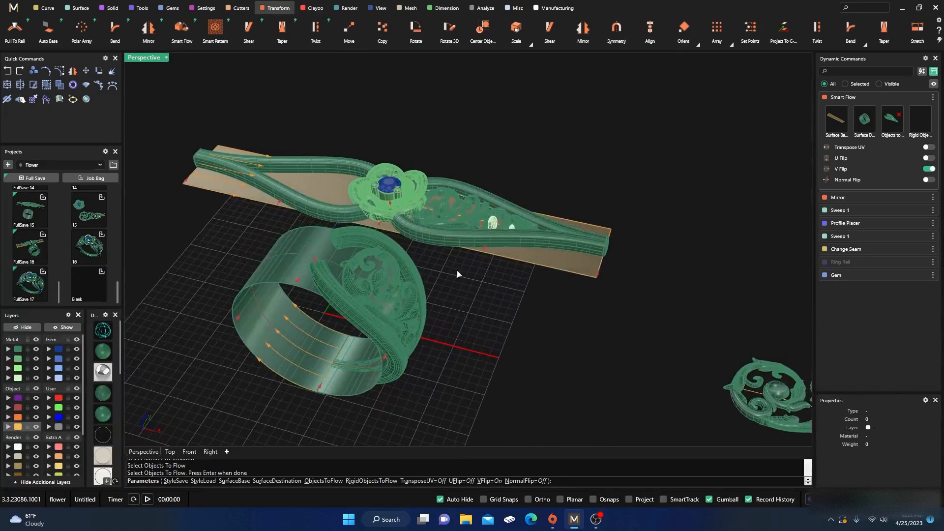
{"action": "scroll", "coordinate": [432, 203], "scroll_direction": "up", "scroll_amount": 5}
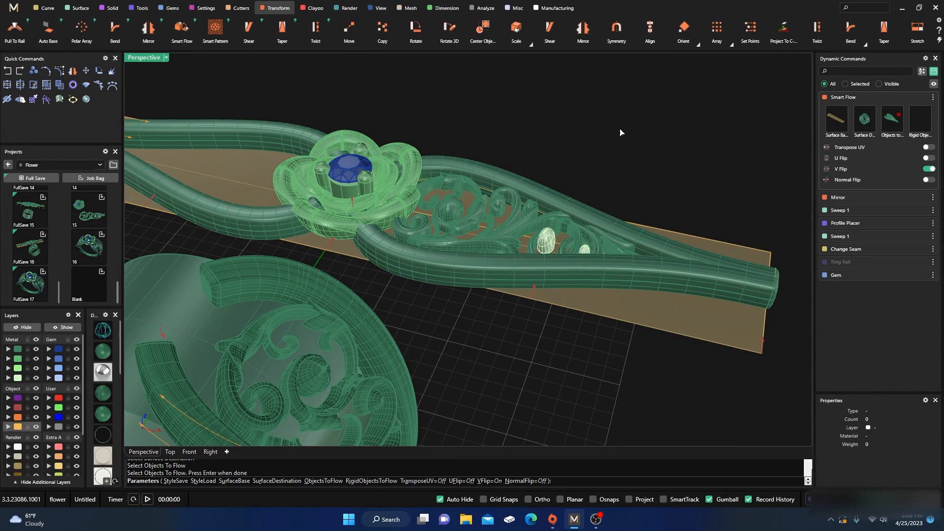
{"action": "key", "text": "Return"}
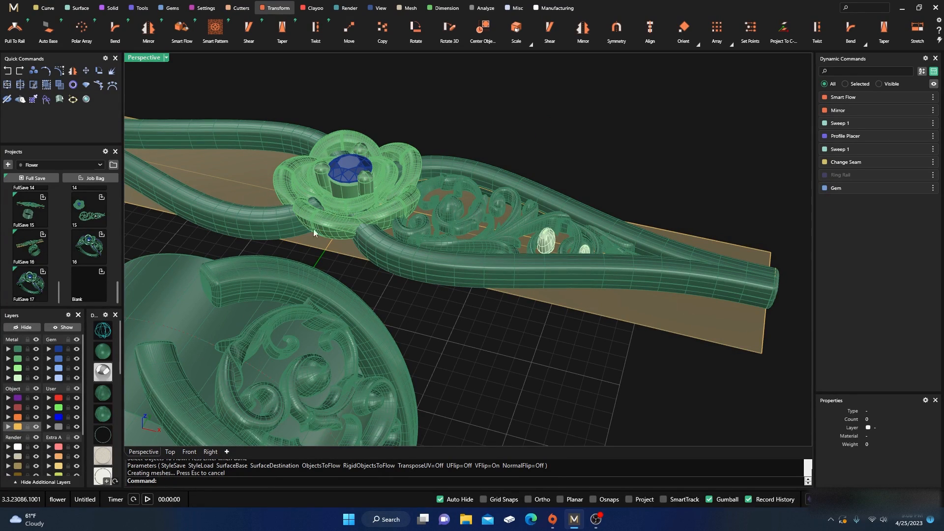
Start a Smart Flow from the planar surface to the cylinder with the flower setting as the rigid object to flow.
{"action": "scroll", "coordinate": [338, 181], "scroll_direction": "down", "scroll_amount": 2}
{"action": "scroll", "coordinate": [363, 239], "scroll_direction": "down", "scroll_amount": 2}
{"action": "right_click_drag", "start_coordinate": [370, 243], "coordinate": [352, 229]}
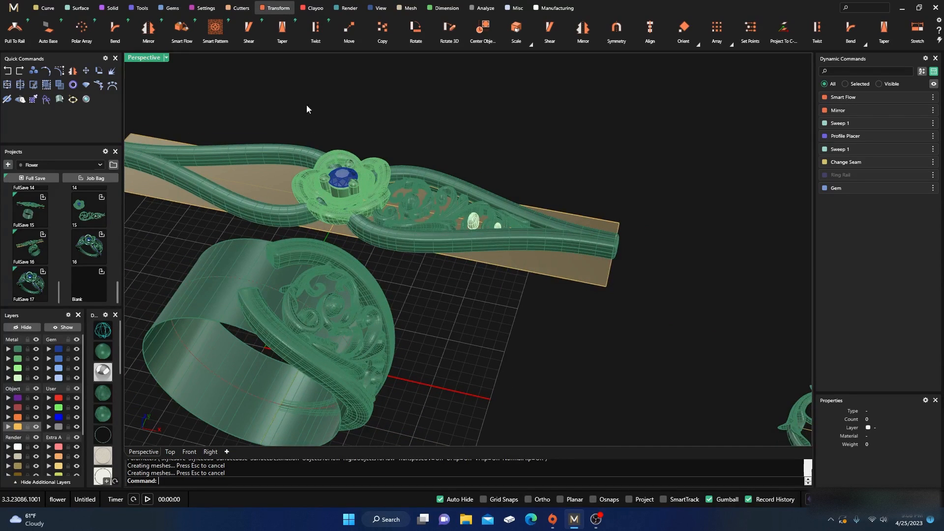
{"action": "left_click", "coordinate": [182, 31]}
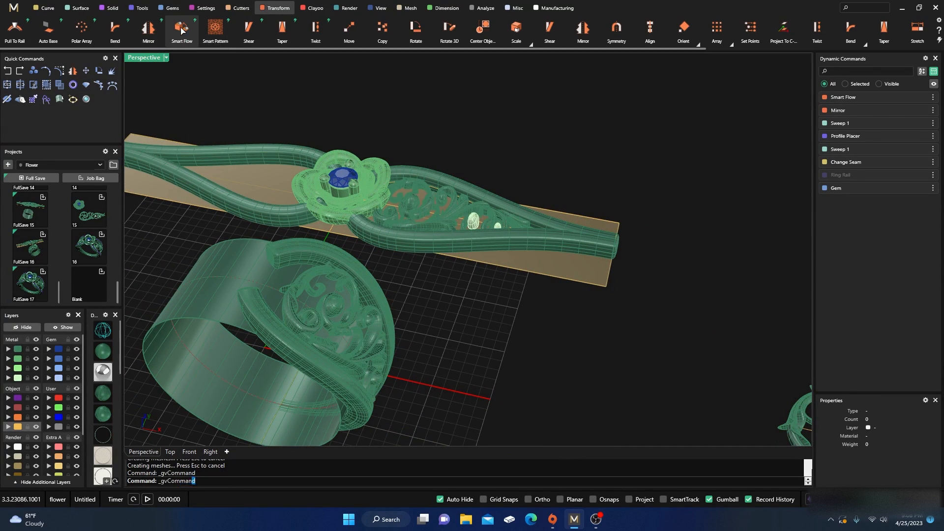
{"action": "left_click", "coordinate": [154, 190]}
{"action": "left_click", "coordinate": [201, 296]}
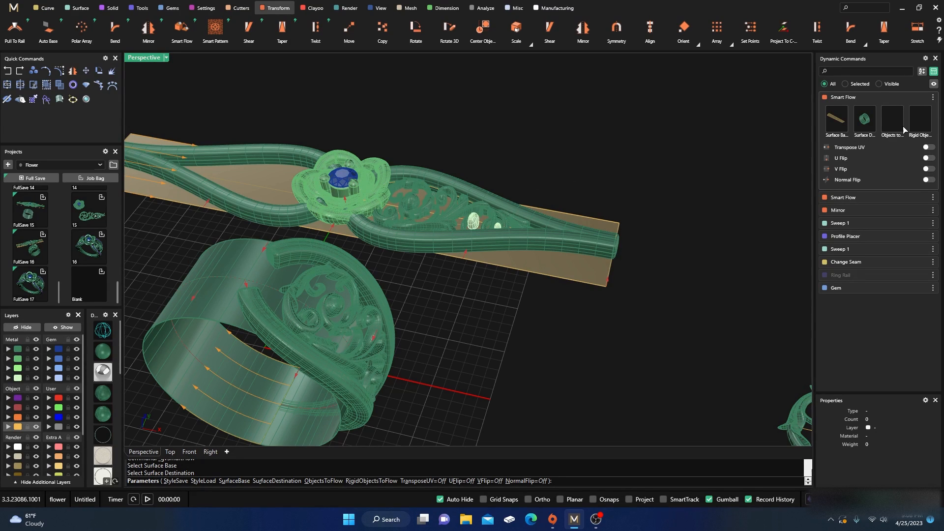
{"action": "left_click", "coordinate": [924, 123]}
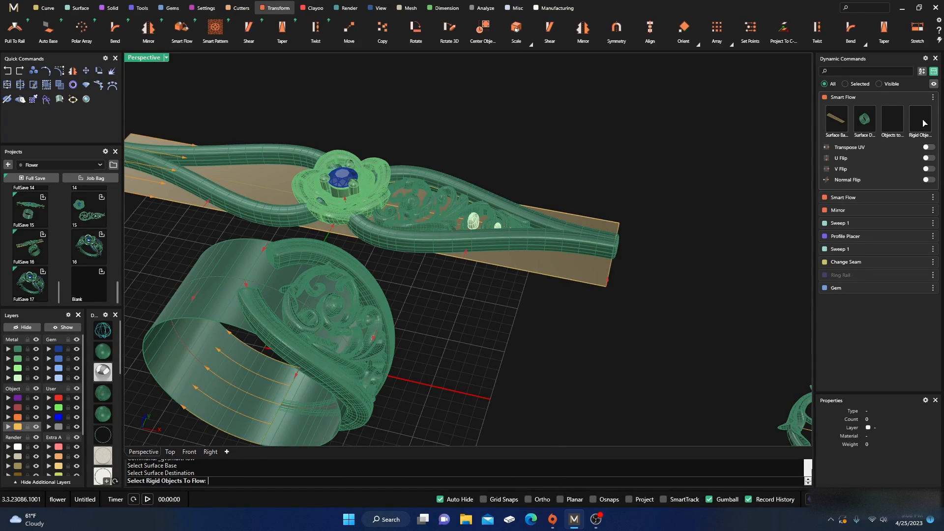
{"action": "left_click", "coordinate": [376, 169]}
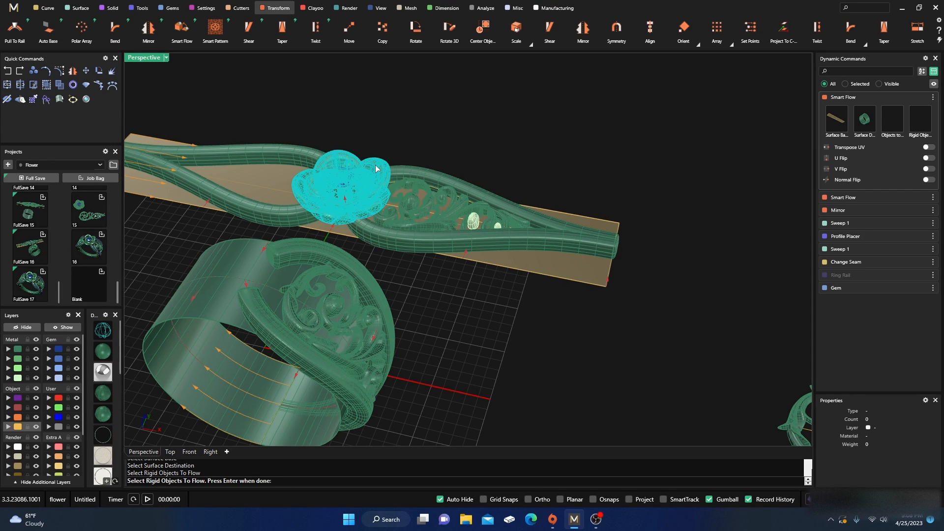
{"action": "left_click", "coordinate": [377, 169]}
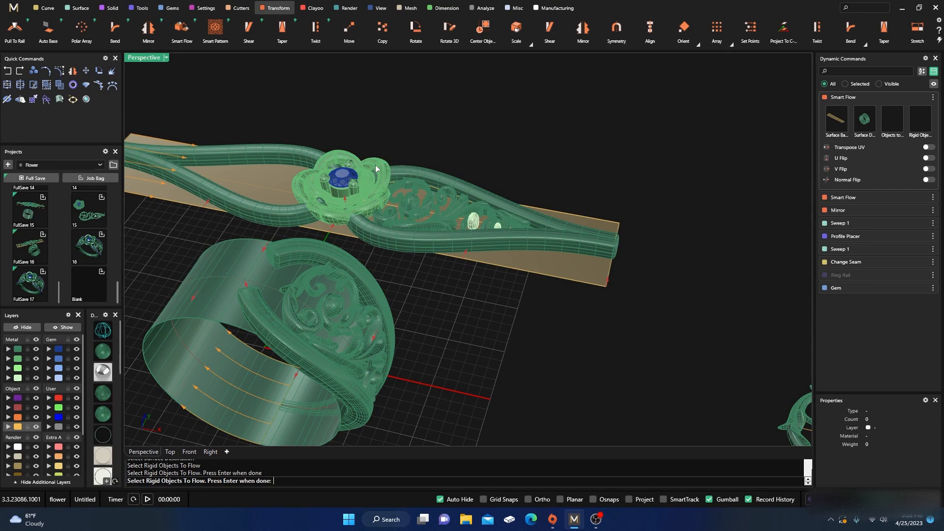
{"action": "key", "text": "Return"}
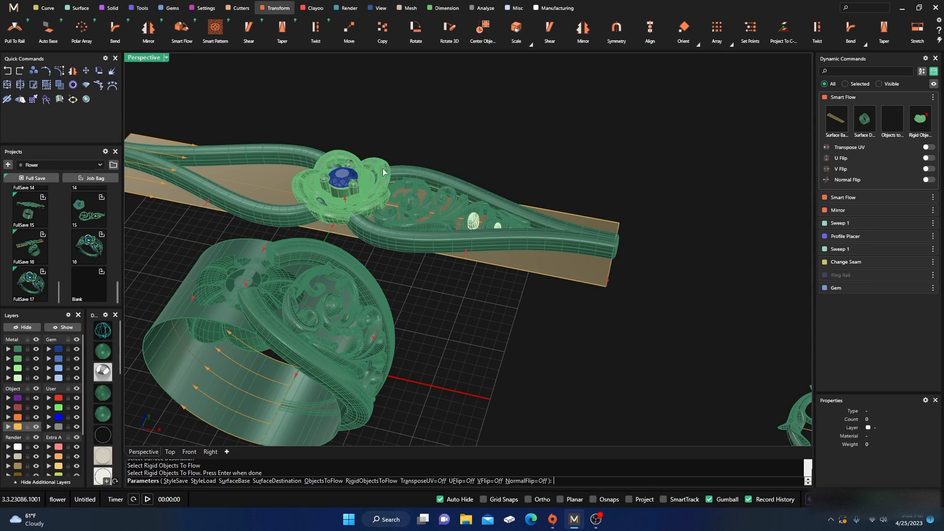
Turn on U Flip so the flower sits on the outside of the cylinder, and accept the Smart Flow.
{"action": "left_click", "coordinate": [931, 158]}
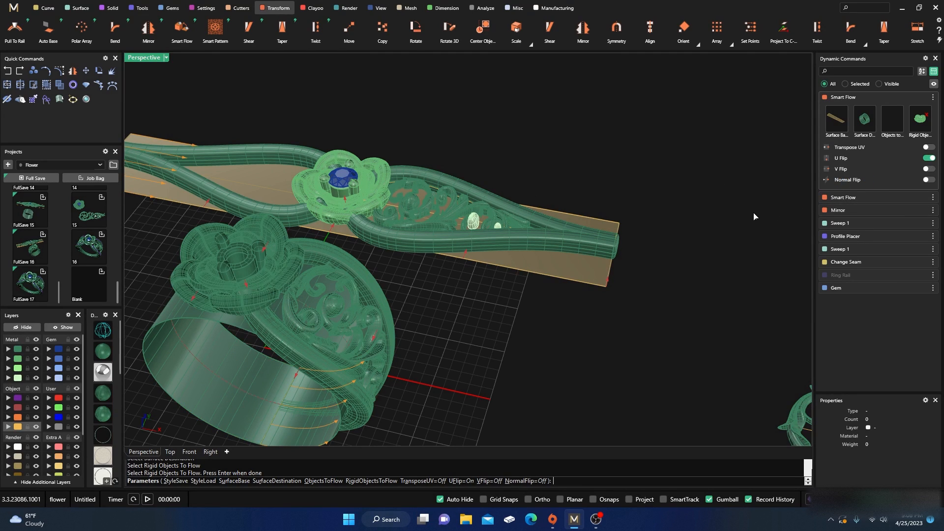
{"action": "right_click_drag", "start_coordinate": [612, 342], "coordinate": [584, 350]}
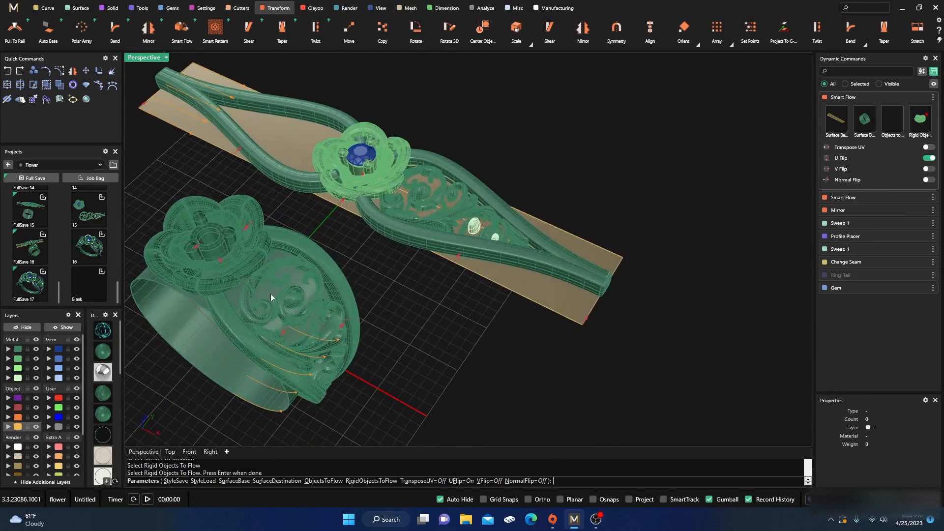
{"action": "scroll", "coordinate": [277, 308], "scroll_direction": "up", "scroll_amount": 4}
{"action": "scroll", "coordinate": [277, 309], "scroll_direction": "up", "scroll_amount": 6}
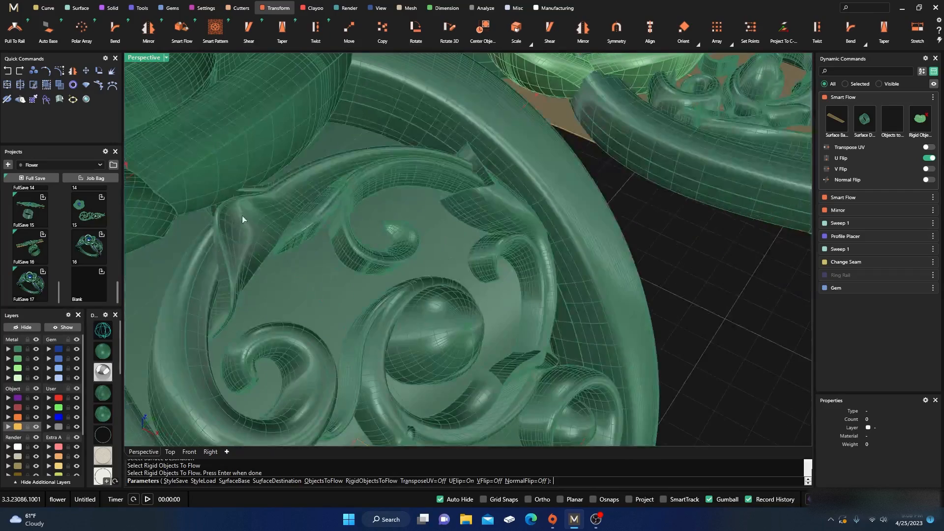
{"action": "scroll", "coordinate": [303, 165], "scroll_direction": "down", "scroll_amount": 8}
{"action": "mouse_move", "coordinate": [306, 201]}
{"action": "right_mouse_down"}
{"action": "mouse_move", "coordinate": [344, 206]}
{"action": "mouse_move", "coordinate": [382, 189]}
{"action": "mouse_move", "coordinate": [353, 196]}
{"action": "mouse_move", "coordinate": [239, 139]}
{"action": "mouse_move", "coordinate": [219, 114]}
{"action": "mouse_move", "coordinate": [371, 138]}
{"action": "mouse_move", "coordinate": [339, 133]}
{"action": "mouse_move", "coordinate": [370, 129]}
{"action": "mouse_move", "coordinate": [293, 199]}
{"action": "right_mouse_up"}
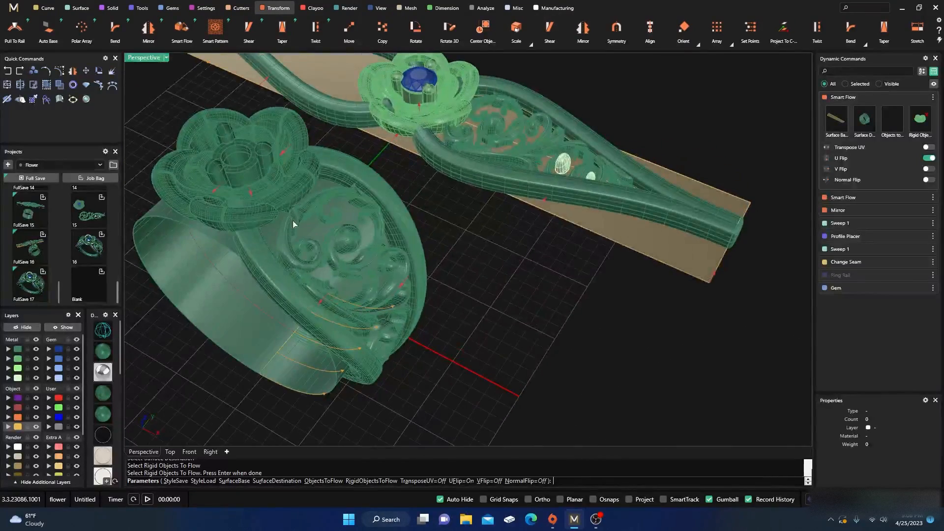
{"action": "key", "text": "Return"}
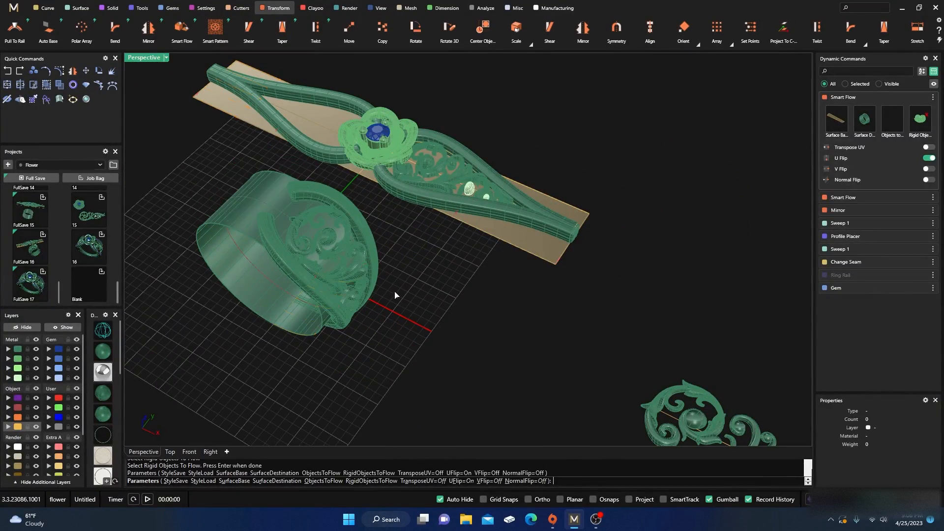
Mirror the wrapped rails and scrollwork to the other side of the ring using Y Mirror.
{"action": "left_click", "coordinate": [328, 240]}
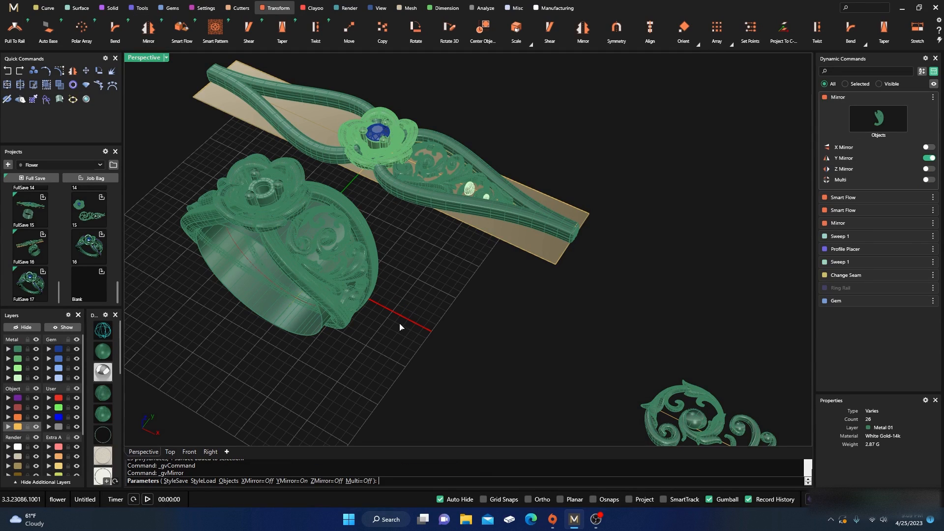
{"action": "right_click", "coordinate": [408, 349]}
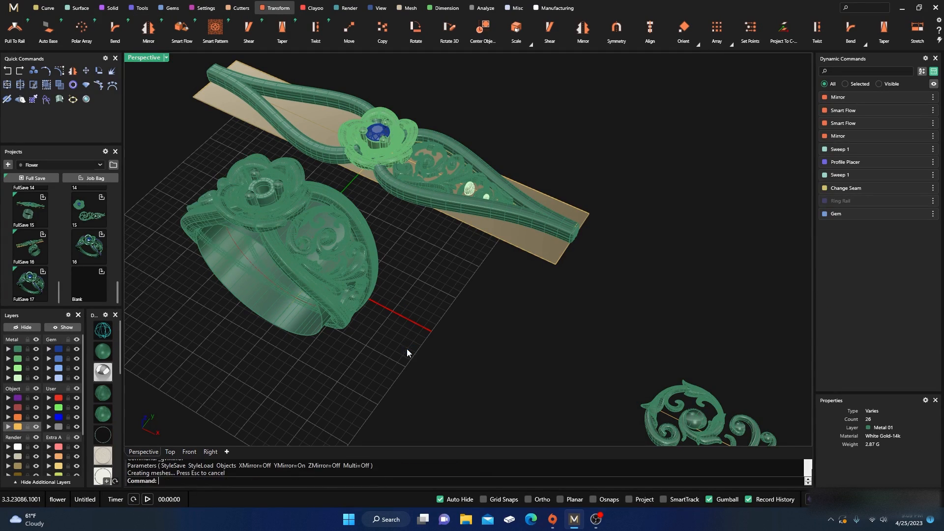
{"action": "right_click_drag", "start_coordinate": [407, 348], "coordinate": [428, 322]}
Hide the cylindrical ring surface inside the wrapped rails.
{"action": "left_click", "coordinate": [260, 337]}
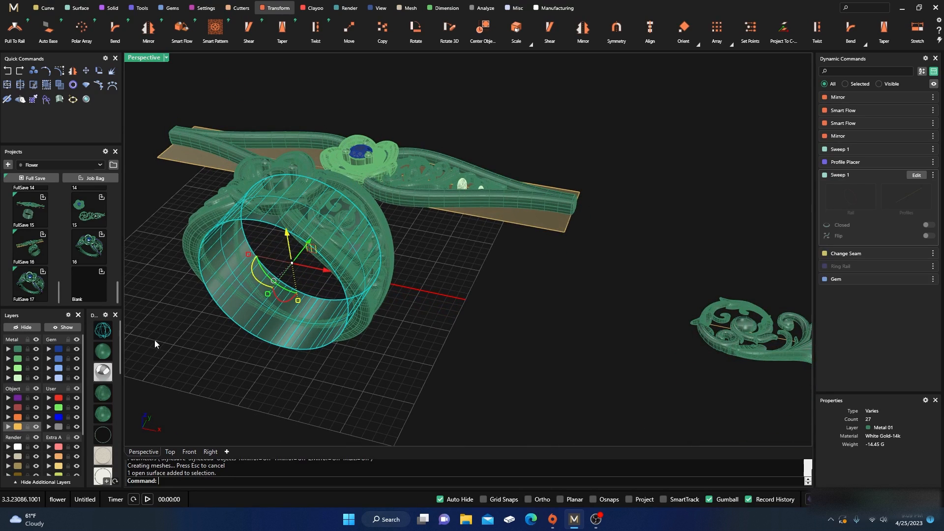
{"action": "left_click", "coordinate": [35, 328]}
{"action": "right_click_drag", "start_coordinate": [408, 325], "coordinate": [411, 350]}
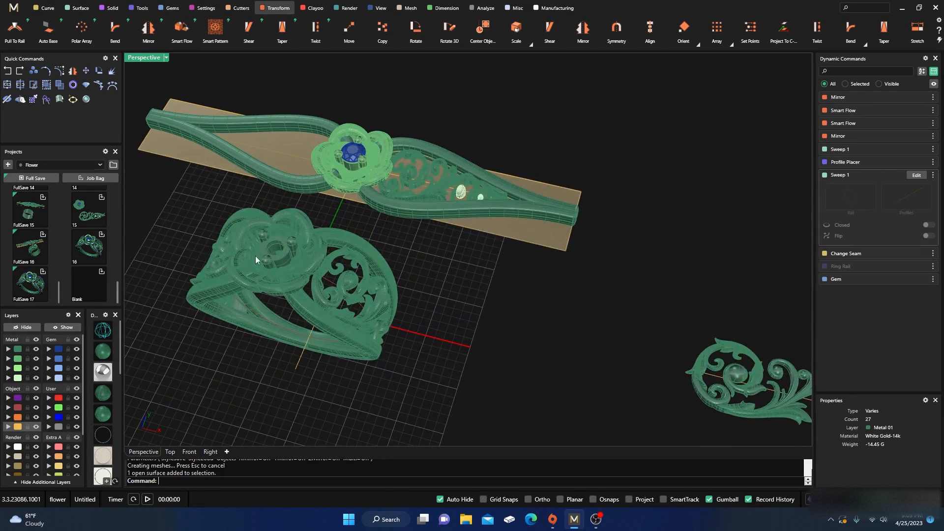
Add a round diamond gem, raise it into the flower on the ring, and reduce it to about 3.60 mm.
{"action": "scroll", "coordinate": [359, 207], "scroll_direction": "down", "scroll_amount": 3}
{"action": "right_click_drag", "start_coordinate": [360, 207], "coordinate": [357, 231]}
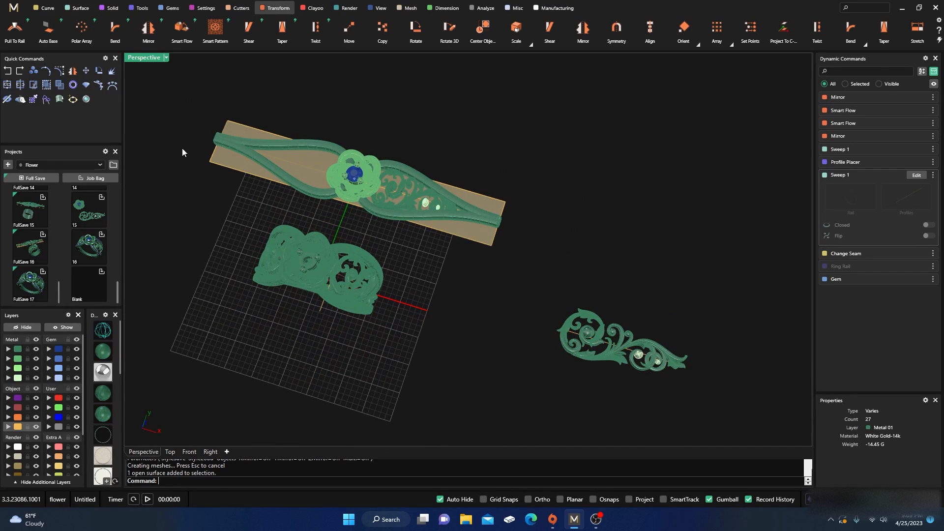
{"action": "left_click", "coordinate": [140, 8]}
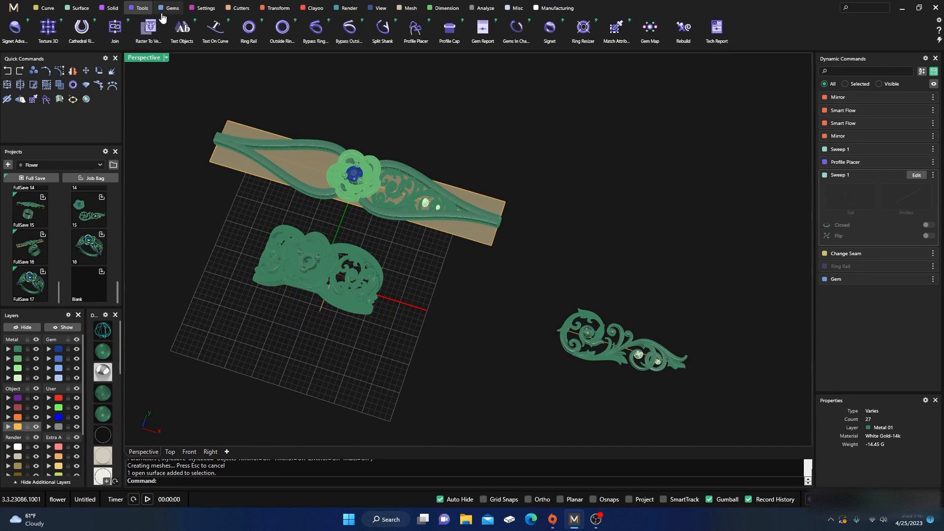
{"action": "left_click", "coordinate": [169, 8]}
{"action": "left_click", "coordinate": [183, 30]}
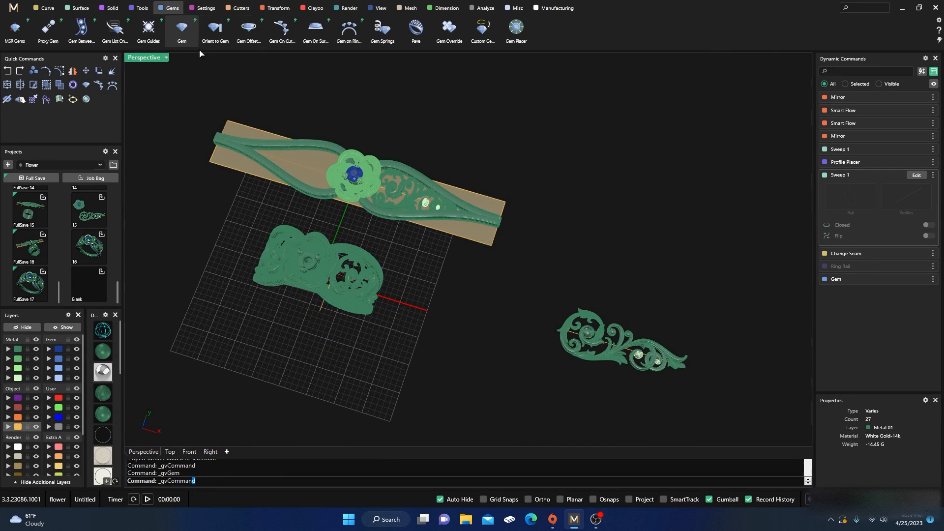
{"action": "right_click_drag", "start_coordinate": [314, 349], "coordinate": [343, 305]}
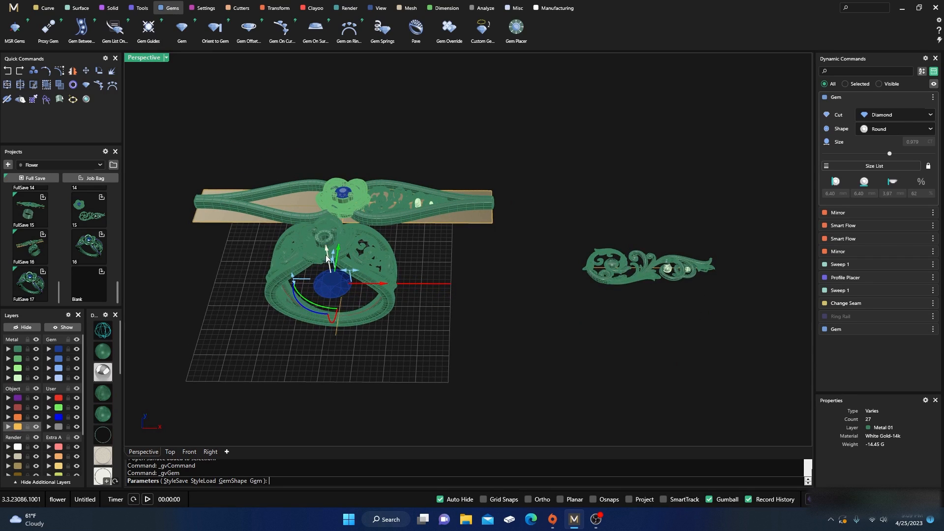
{"action": "left_click_drag", "start_coordinate": [327, 254], "coordinate": [319, 207]}
{"action": "scroll", "coordinate": [344, 288], "scroll_direction": "up", "scroll_amount": 5}
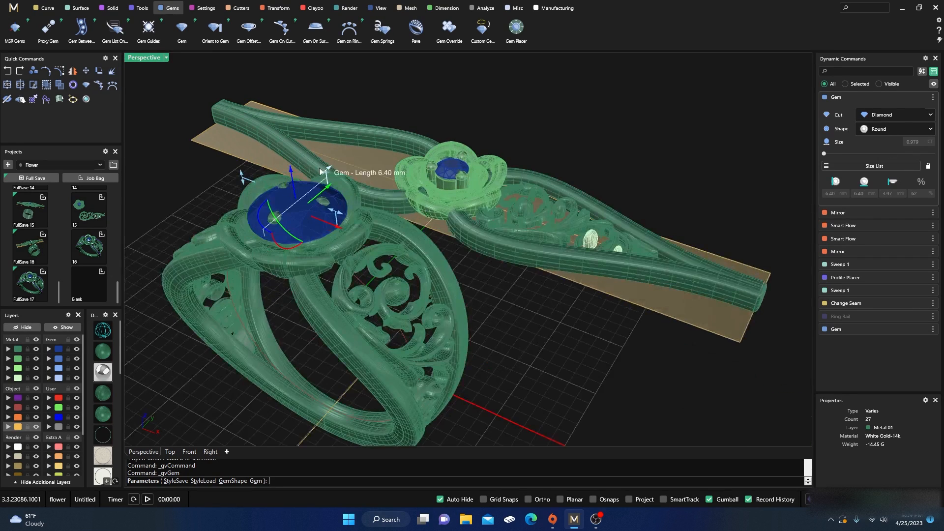
{"action": "left_click_drag", "start_coordinate": [327, 170], "coordinate": [313, 182]}
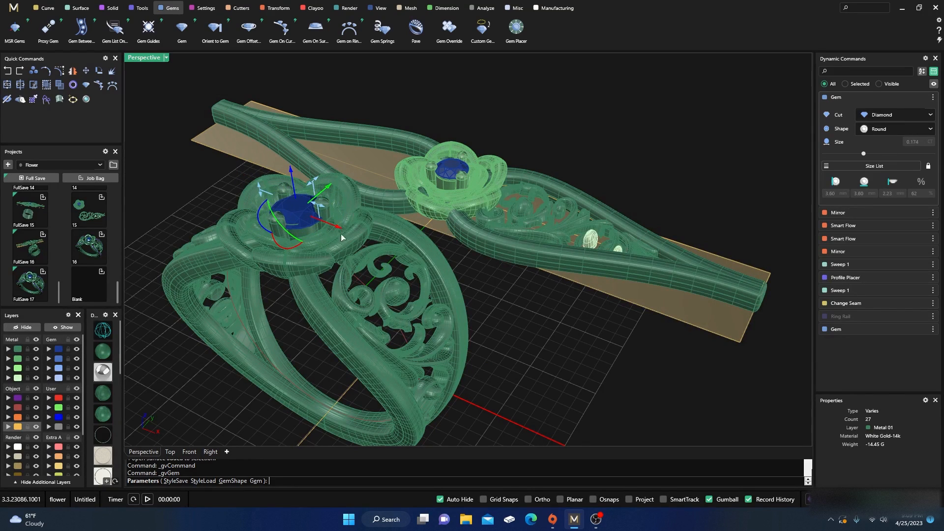
Raise the gem onto its prong seat, adjust its diameter to 3.40 mm, and accept the gem.
{"action": "right_click_drag", "start_coordinate": [341, 234], "coordinate": [371, 330]}
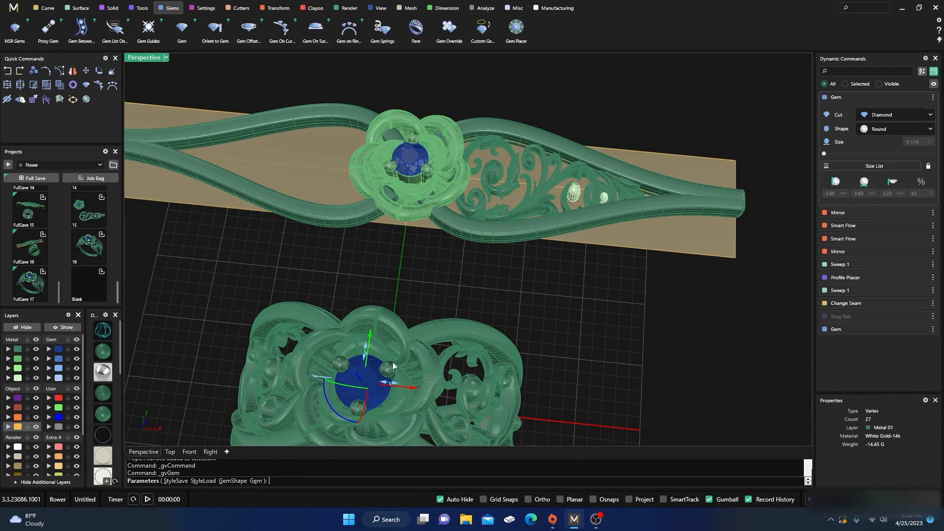
{"action": "right_click_drag", "start_coordinate": [395, 367], "coordinate": [398, 361]}
{"action": "left_click_drag", "start_coordinate": [369, 328], "coordinate": [366, 341]}
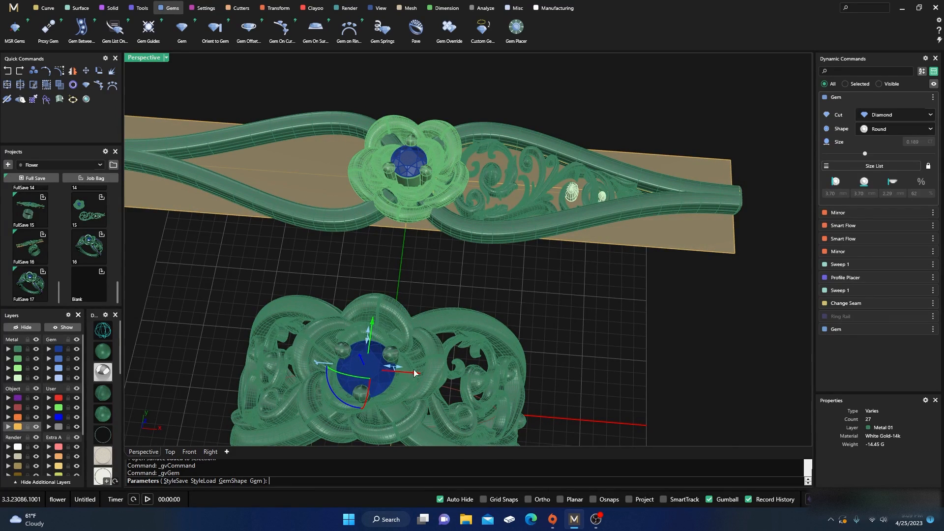
{"action": "right_click_drag", "start_coordinate": [374, 345], "coordinate": [297, 182]}
{"action": "scroll", "coordinate": [319, 177], "scroll_direction": "up", "scroll_amount": 4}
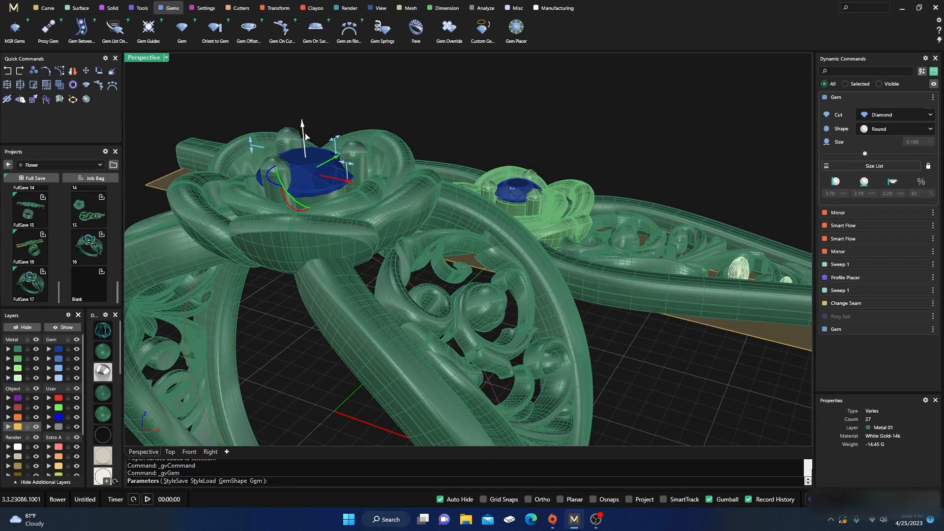
{"action": "left_click_drag", "start_coordinate": [303, 126], "coordinate": [332, 128]}
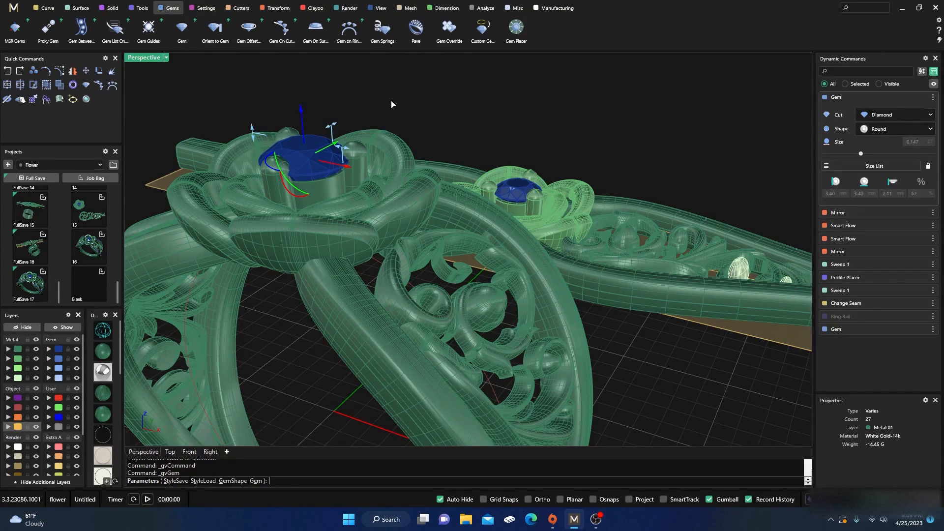
{"action": "right_click_drag", "start_coordinate": [392, 103], "coordinate": [407, 198]}
{"action": "right_click", "coordinate": [406, 134]}
{"action": "scroll", "coordinate": [405, 134], "scroll_direction": "down", "scroll_amount": 6}
Preview the ring in the white rendered display mode and return to the green wireframe shading.
{"action": "left_click", "coordinate": [98, 376]}
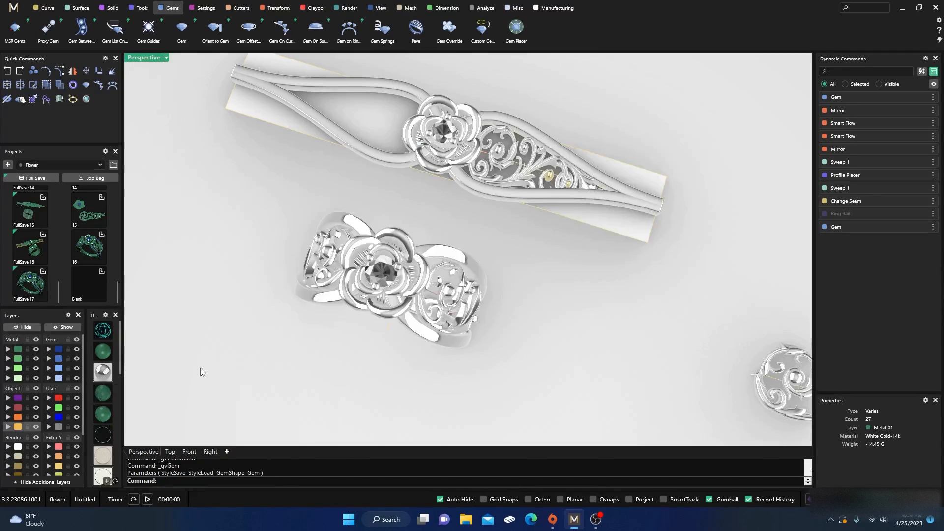
{"action": "mouse_move", "coordinate": [202, 374]}
{"action": "right_mouse_down"}
{"action": "mouse_move", "coordinate": [320, 373]}
{"action": "mouse_move", "coordinate": [298, 333]}
{"action": "mouse_move", "coordinate": [263, 320]}
{"action": "mouse_move", "coordinate": [384, 238]}
{"action": "mouse_move", "coordinate": [448, 318]}
{"action": "mouse_move", "coordinate": [407, 270]}
{"action": "mouse_move", "coordinate": [431, 268]}
{"action": "mouse_move", "coordinate": [480, 354]}
{"action": "mouse_move", "coordinate": [522, 385]}
{"action": "right_mouse_up"}
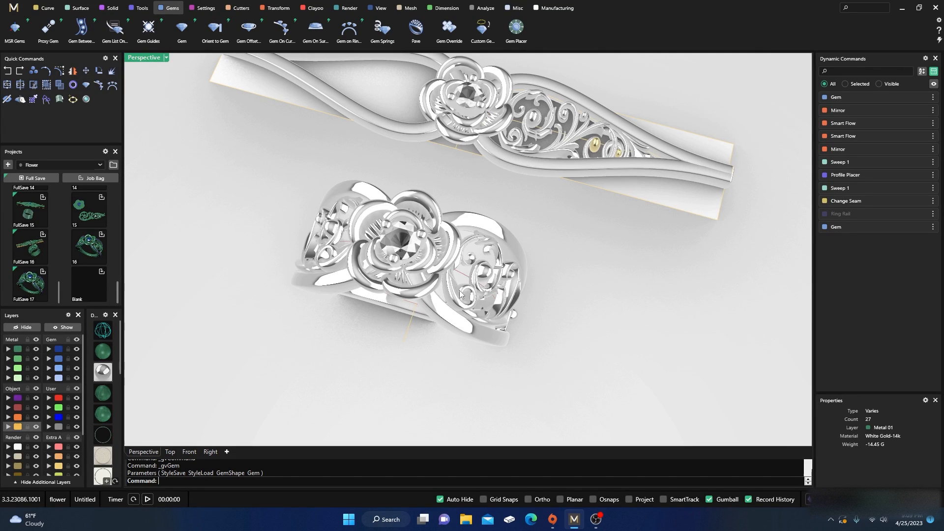
{"action": "left_click", "coordinate": [99, 355]}
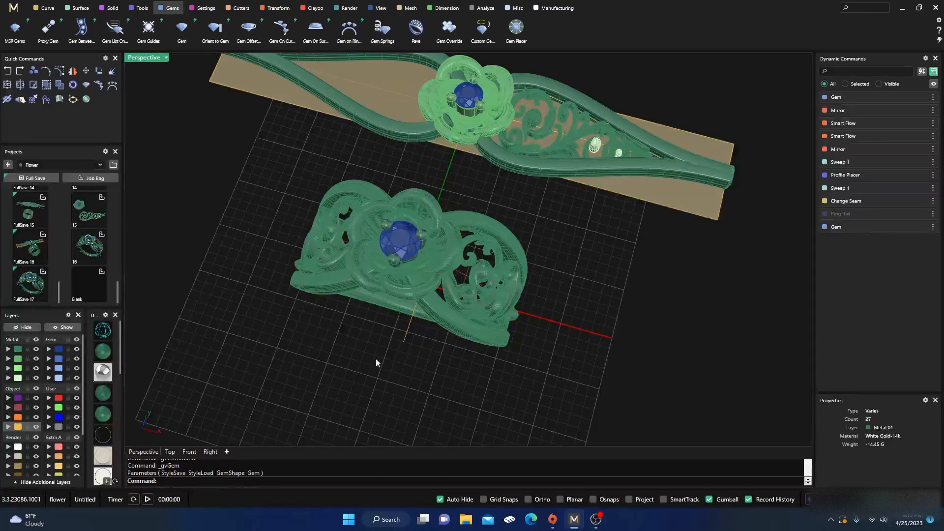
{"action": "mouse_move", "coordinate": [378, 362]}
{"action": "right_mouse_down"}
{"action": "mouse_move", "coordinate": [409, 368]}
{"action": "mouse_move", "coordinate": [356, 343]}
{"action": "right_mouse_up"}
Switch to the glossy green display mode without wires and examine the ring's scrollwork, tapered shank and flower setting.
{"action": "scroll", "coordinate": [97, 393], "scroll_direction": "down", "scroll_amount": 5}
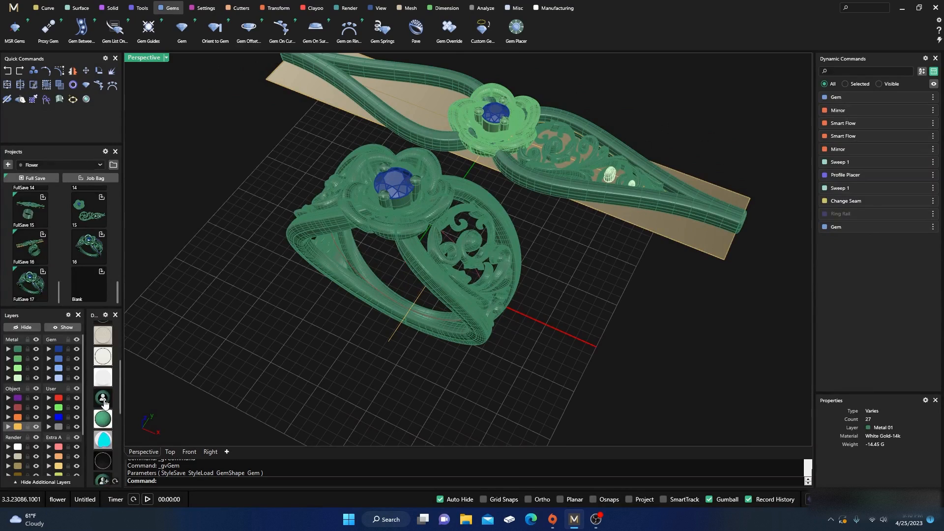
{"action": "left_click", "coordinate": [102, 449]}
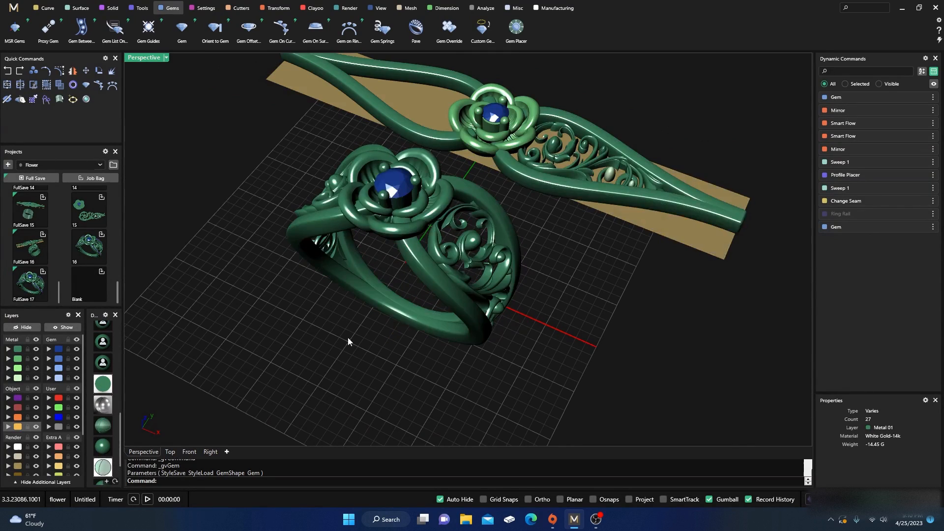
{"action": "mouse_move", "coordinate": [350, 342]}
{"action": "right_mouse_down"}
{"action": "mouse_move", "coordinate": [371, 373]}
{"action": "mouse_move", "coordinate": [534, 301]}
{"action": "mouse_move", "coordinate": [516, 251]}
{"action": "right_mouse_up"}
{"action": "scroll", "coordinate": [515, 251], "scroll_direction": "up", "scroll_amount": 3}
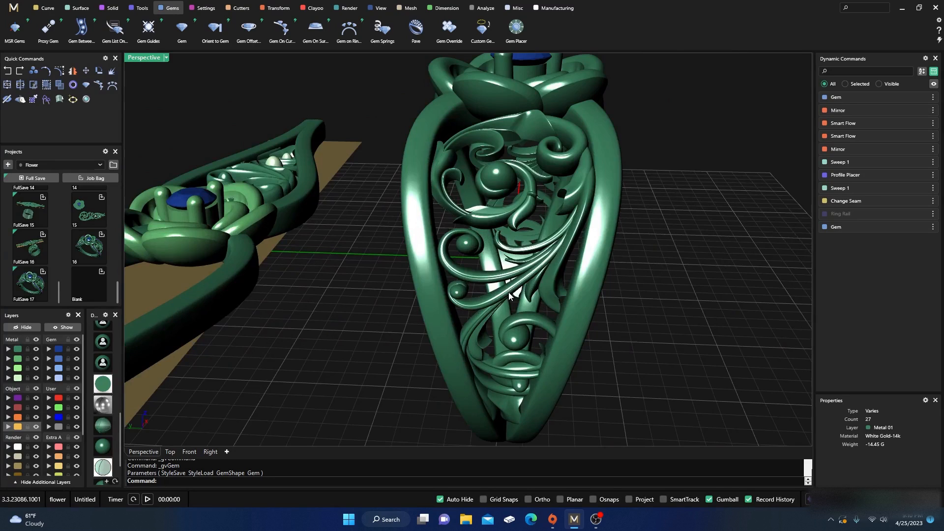
{"action": "right_click_drag", "start_coordinate": [510, 295], "coordinate": [510, 230]}
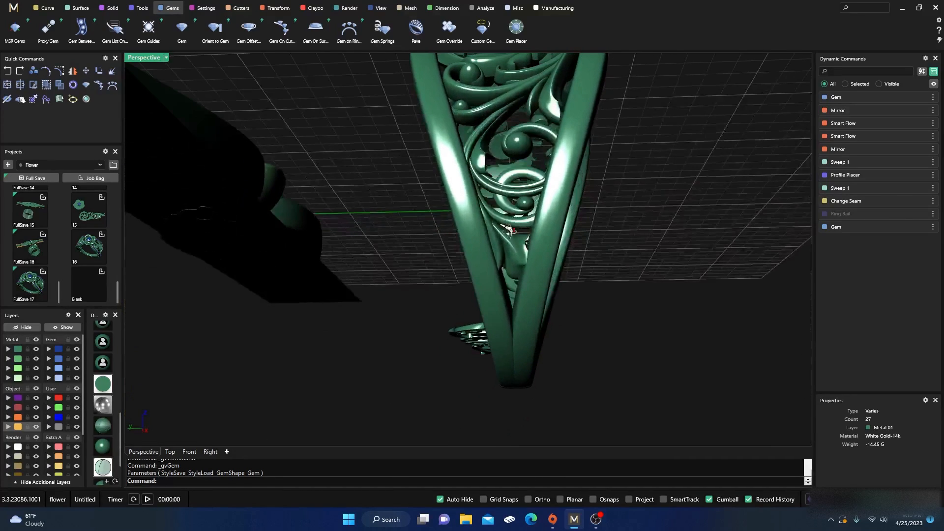
{"action": "scroll", "coordinate": [492, 400], "scroll_direction": "down", "scroll_amount": 5}
{"action": "right_click_drag", "start_coordinate": [468, 312], "coordinate": [402, 387]}
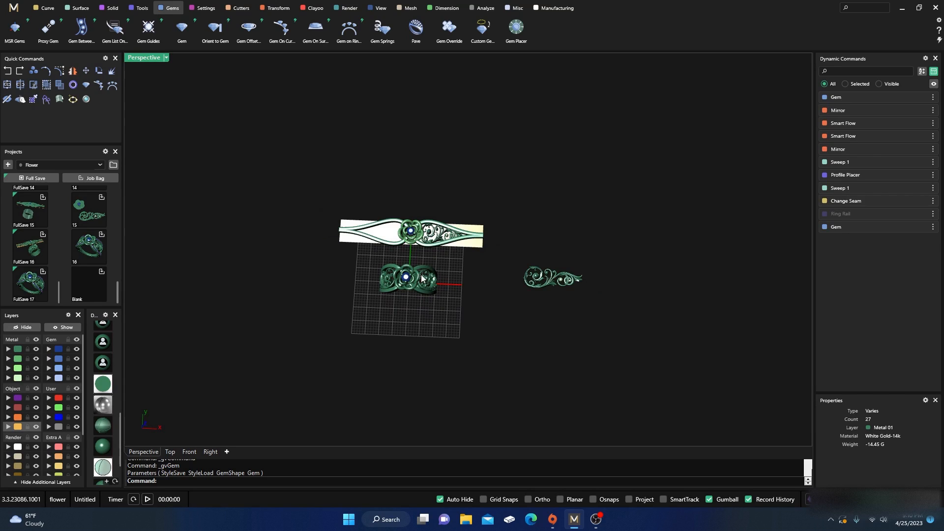
{"action": "scroll", "coordinate": [422, 278], "scroll_direction": "up", "scroll_amount": 5}
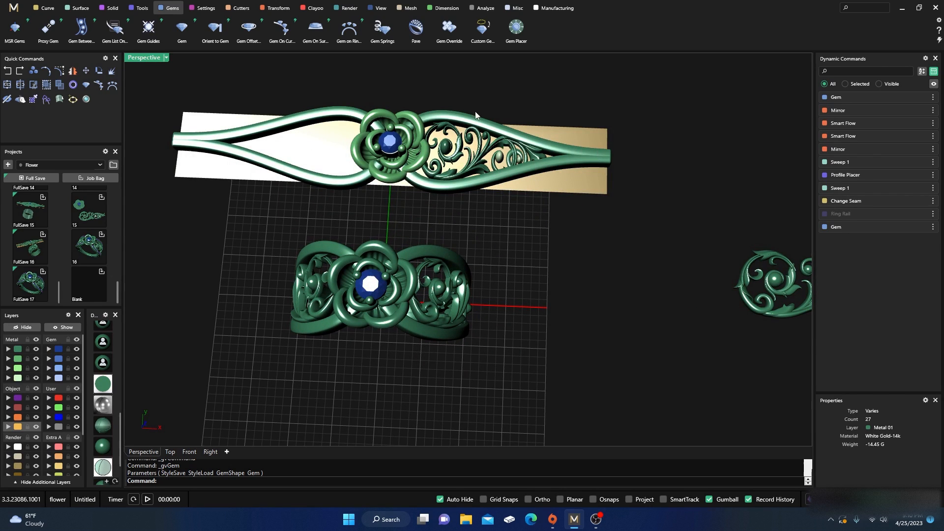
{"action": "scroll", "coordinate": [392, 264], "scroll_direction": "up", "scroll_amount": 3}
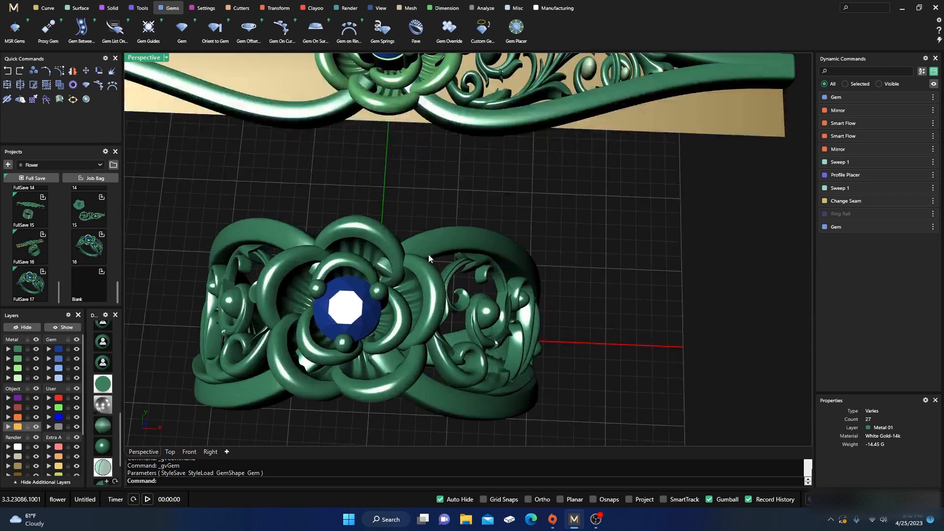
{"action": "left_click", "coordinate": [456, 237]}
{"action": "left_click", "coordinate": [414, 214]}
{"action": "left_click", "coordinate": [446, 241]}
{"action": "left_click", "coordinate": [442, 193]}
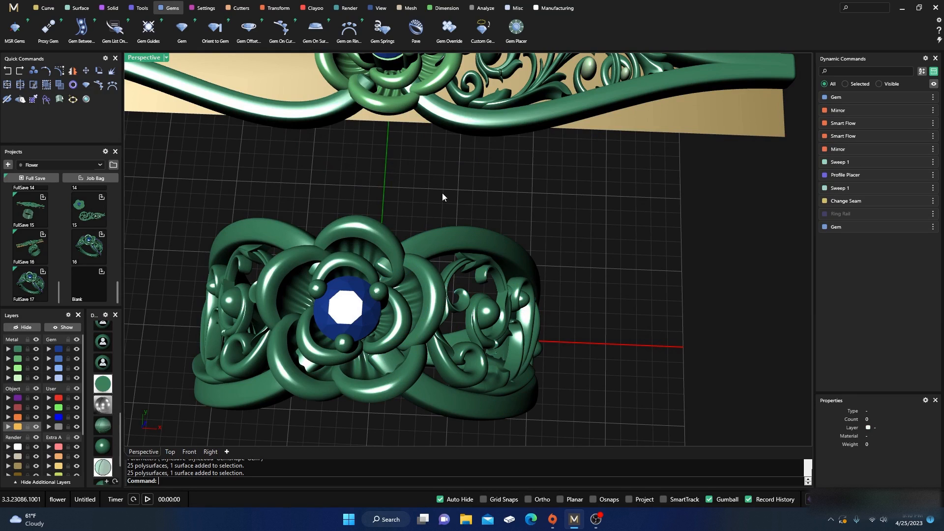
{"action": "left_click", "coordinate": [287, 226]}
{"action": "left_click", "coordinate": [364, 185]}
{"action": "scroll", "coordinate": [398, 228], "scroll_direction": "down", "scroll_amount": 6}
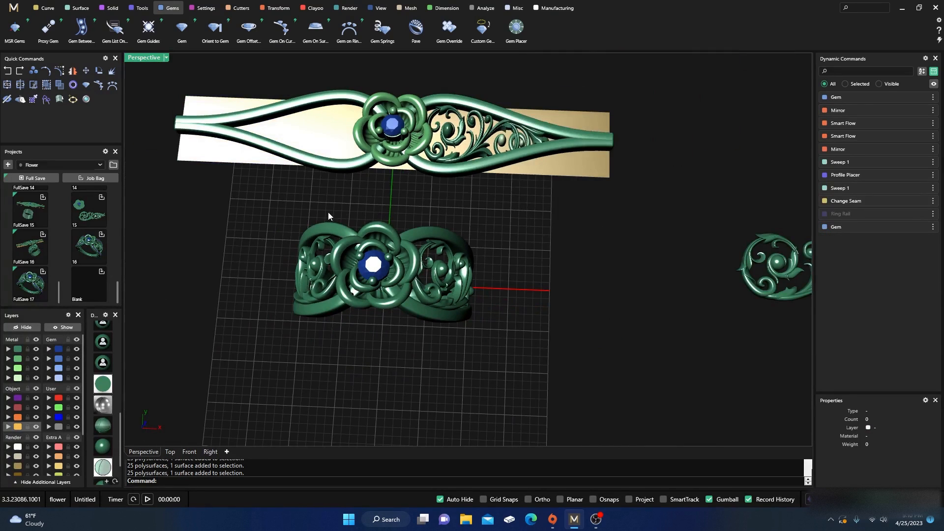
Hide the flat ring layout with its base surfaces and the loose scroll ornament beside the ring.
{"action": "scroll", "coordinate": [329, 217], "scroll_direction": "down", "scroll_amount": 5}
{"action": "left_click_drag", "start_coordinate": [224, 123], "coordinate": [533, 217]}
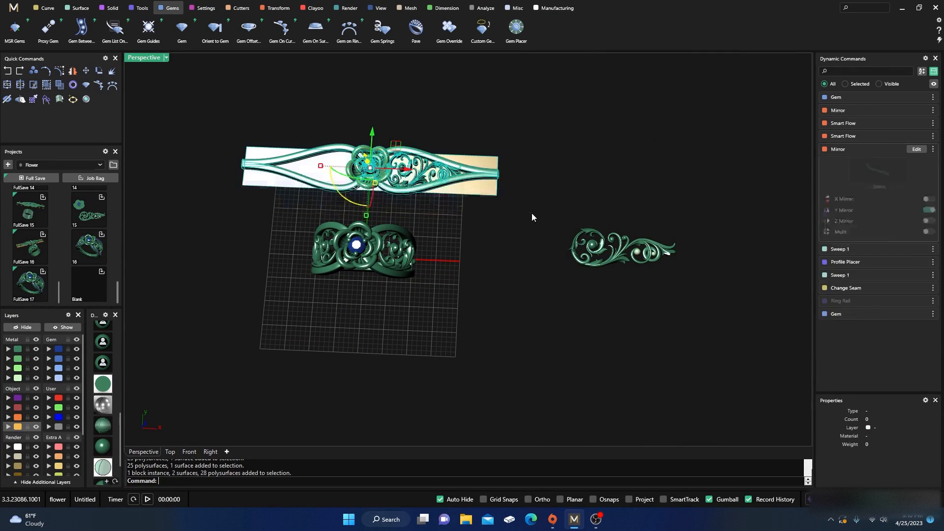
{"action": "left_click_drag", "start_coordinate": [680, 319], "coordinate": [563, 193]}
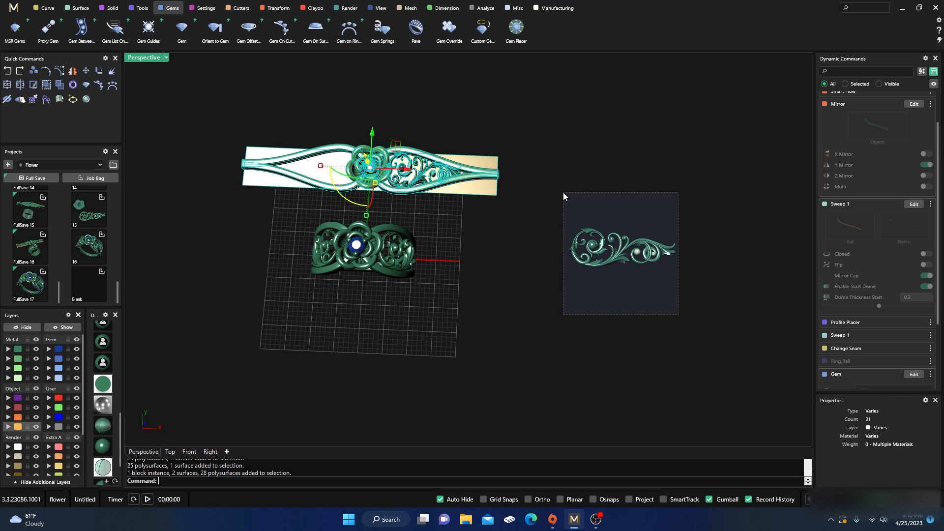
{"action": "left_click_drag", "start_coordinate": [580, 277], "coordinate": [695, 205]}
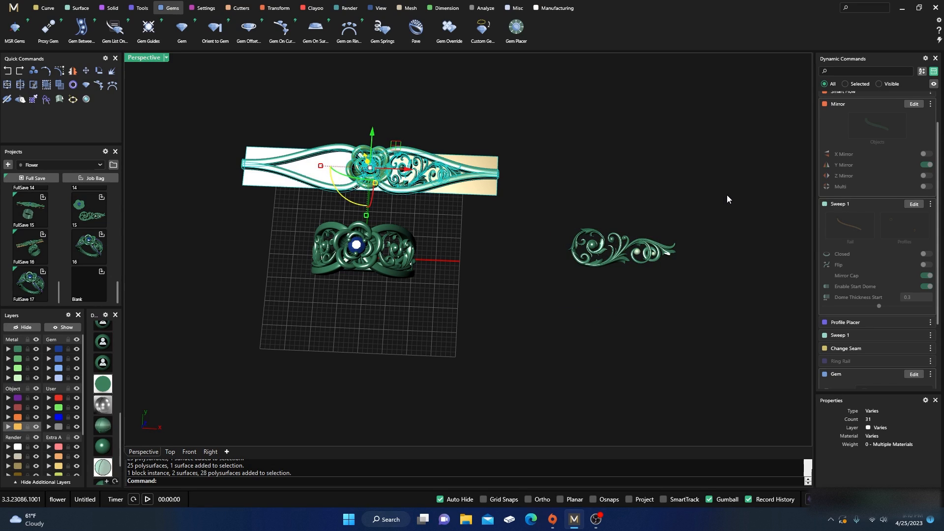
{"action": "left_click", "coordinate": [22, 327]}
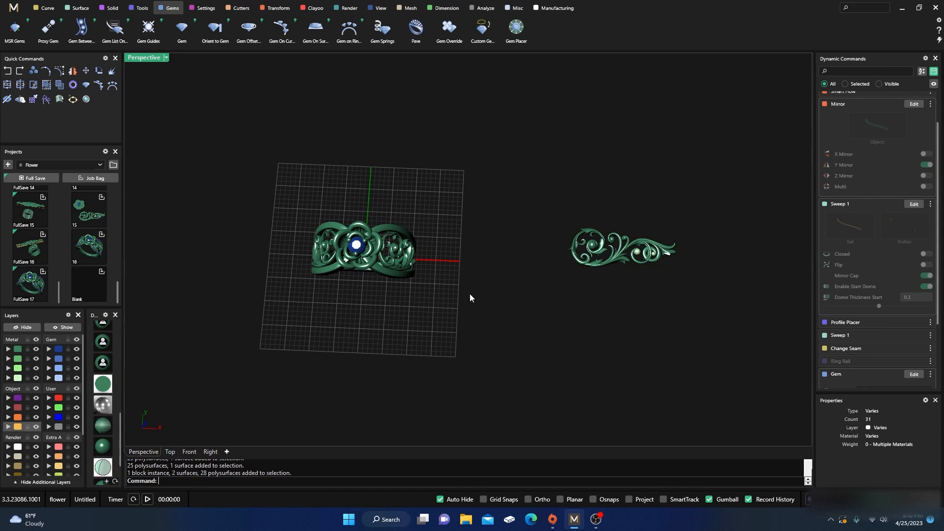
{"action": "left_click_drag", "start_coordinate": [498, 291], "coordinate": [711, 197]}
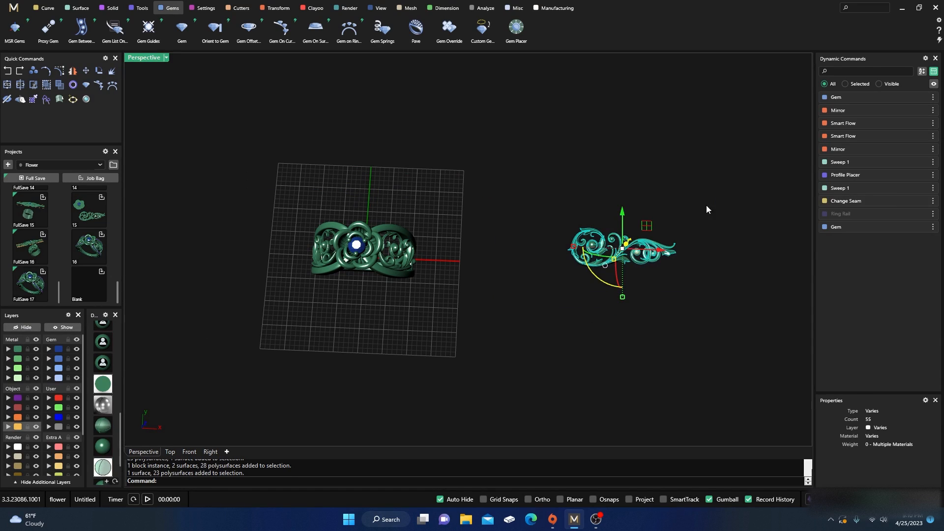
{"action": "left_click", "coordinate": [25, 327]}
Examine the ring from above, below and the front, checking the shank base, the patterned sides and the gem setting.
{"action": "right_click_drag", "start_coordinate": [279, 359], "coordinate": [291, 332]}
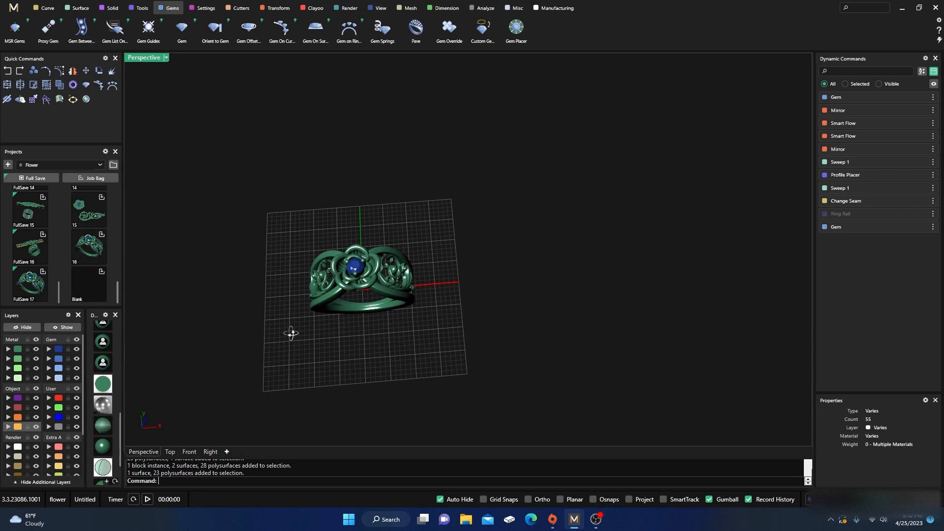
{"action": "scroll", "coordinate": [406, 341], "scroll_direction": "up", "scroll_amount": 6}
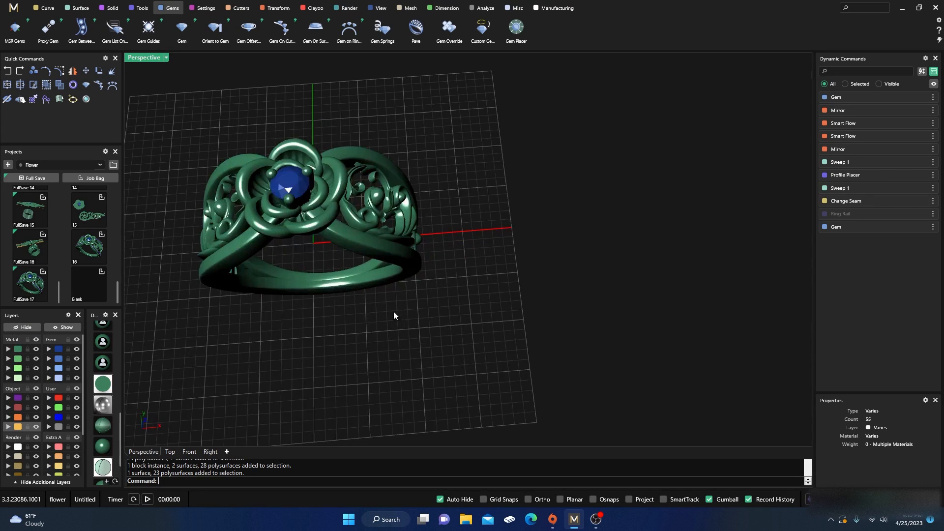
{"action": "right_click_drag", "start_coordinate": [394, 311], "coordinate": [359, 281]}
{"action": "scroll", "coordinate": [394, 307], "scroll_direction": "up", "scroll_amount": 4}
{"action": "left_click", "coordinate": [350, 303]}
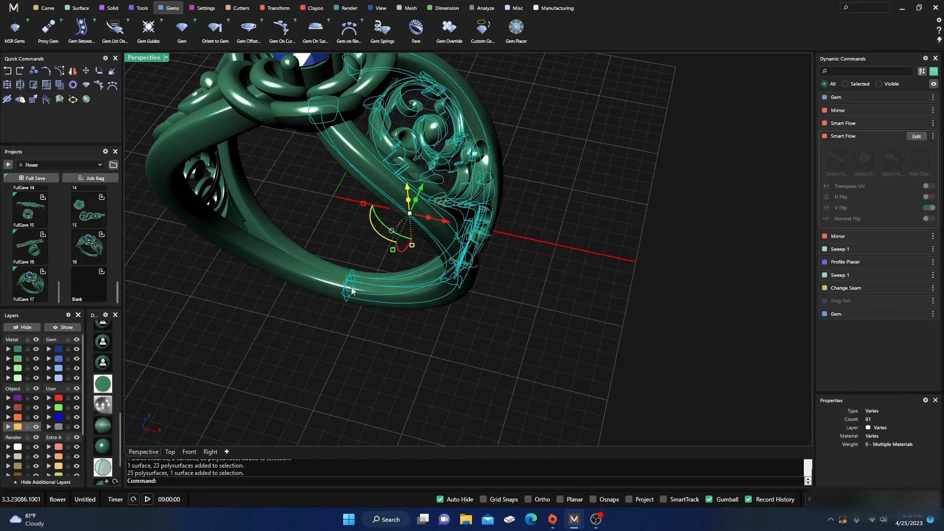
{"action": "scroll", "coordinate": [432, 334], "scroll_direction": "down", "scroll_amount": 8}
{"action": "left_click", "coordinate": [371, 357]}
{"action": "right_click_drag", "start_coordinate": [371, 357], "coordinate": [404, 331]}
{"action": "scroll", "coordinate": [409, 331], "scroll_direction": "down", "scroll_amount": 4}
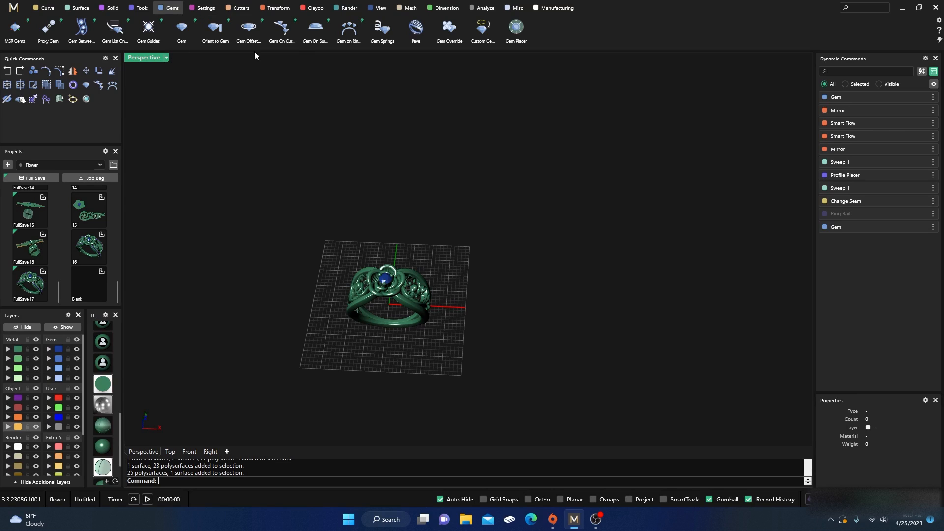
{"action": "right_click_drag", "start_coordinate": [307, 258], "coordinate": [309, 218]}
{"action": "scroll", "coordinate": [376, 323], "scroll_direction": "up", "scroll_amount": 5}
{"action": "scroll", "coordinate": [436, 294], "scroll_direction": "down", "scroll_amount": 7}
{"action": "right_click_drag", "start_coordinate": [437, 295], "coordinate": [419, 313]}
{"action": "scroll", "coordinate": [413, 351], "scroll_direction": "up", "scroll_amount": 8}
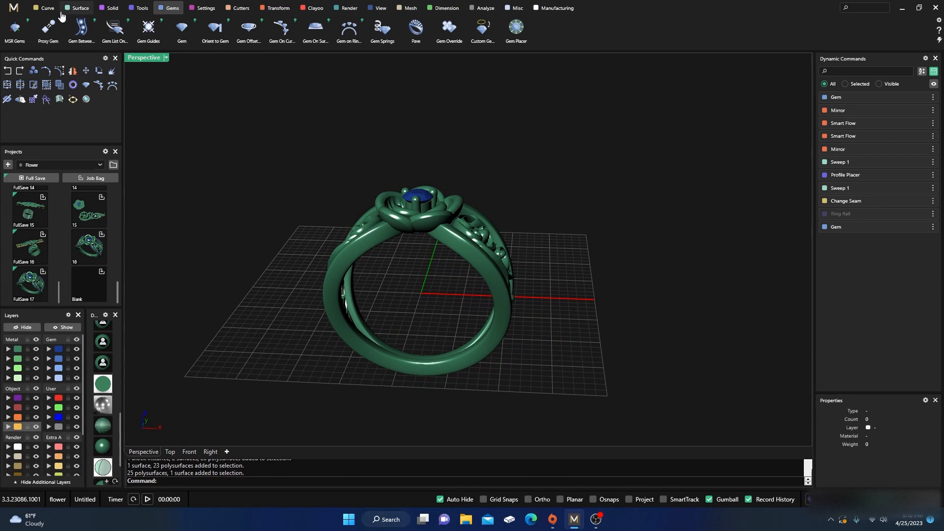
Switch to the four-viewport layout and hide the flat layout's leftover construction curves in the Top view.
{"action": "double_click", "coordinate": [143, 59]}
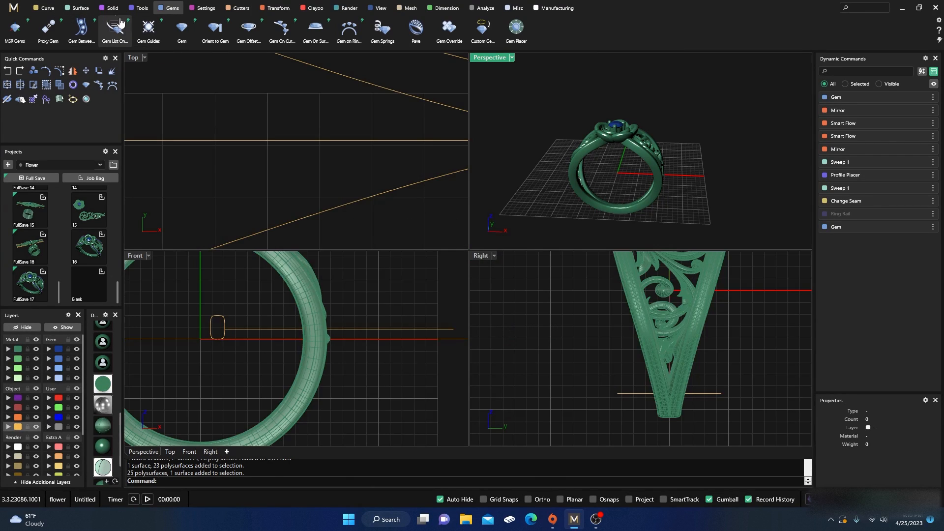
{"action": "left_click", "coordinate": [77, 9]}
{"action": "scroll", "coordinate": [285, 179], "scroll_direction": "down", "scroll_amount": 10}
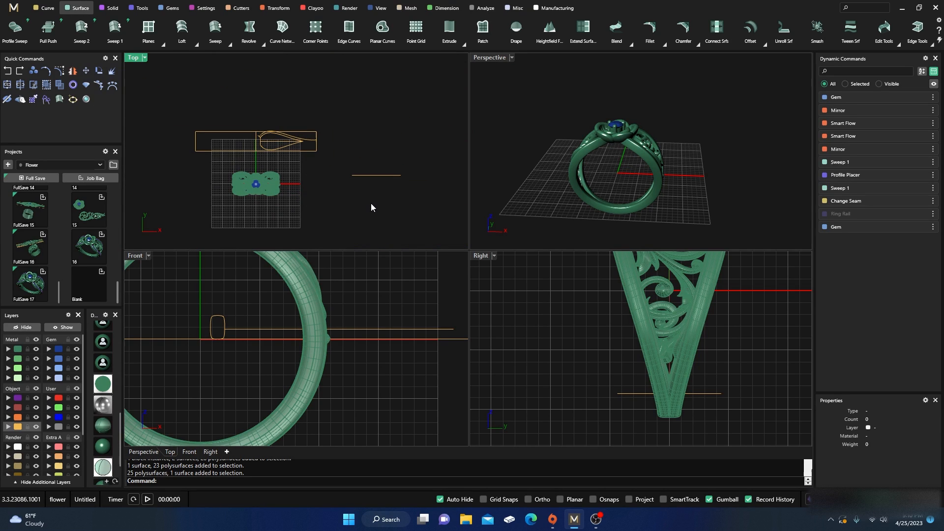
{"action": "left_click_drag", "start_coordinate": [410, 201], "coordinate": [302, 94]}
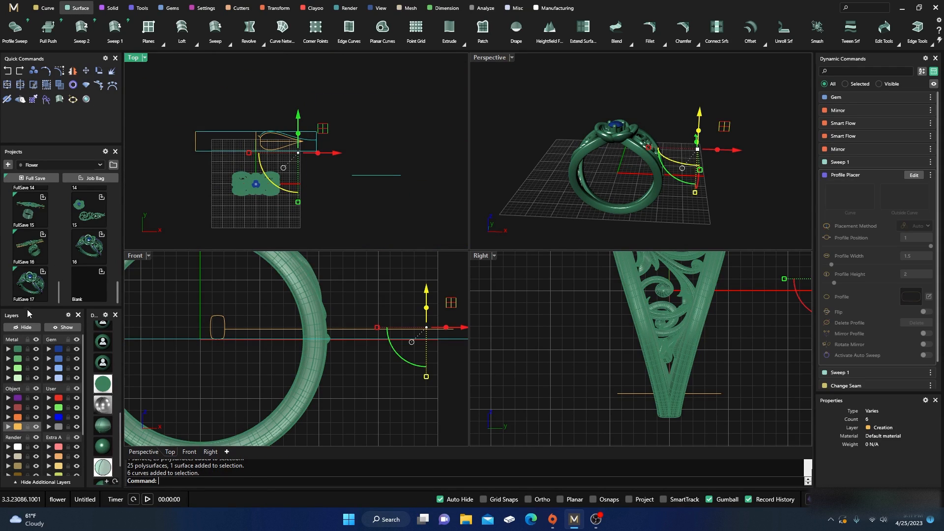
{"action": "left_click", "coordinate": [31, 328]}
{"action": "left_click_drag", "start_coordinate": [173, 120], "coordinate": [311, 157]}
{"action": "left_click", "coordinate": [34, 328]}
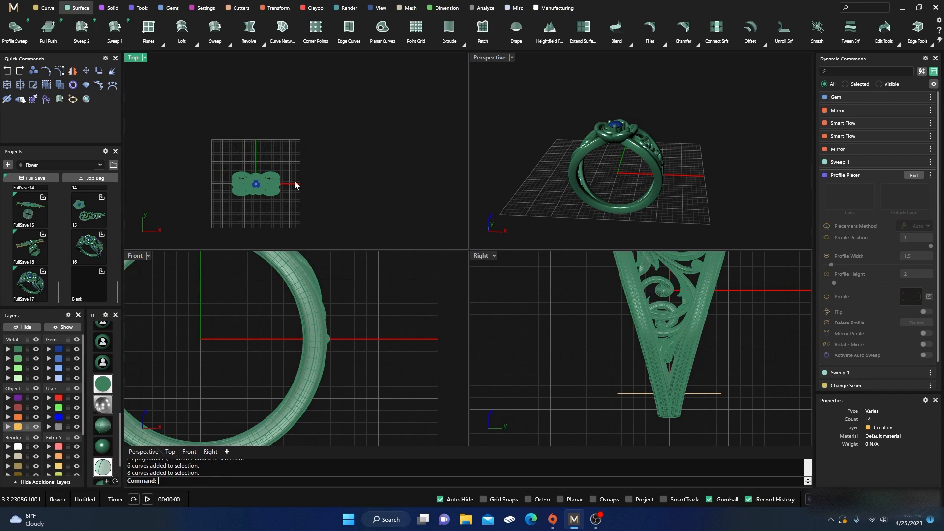
Frame the ring in the Top, Front and Right views and hide the remaining line near the shank base.
{"action": "right_click_drag", "start_coordinate": [313, 198], "coordinate": [334, 180]}
{"action": "scroll", "coordinate": [275, 349], "scroll_direction": "down", "scroll_amount": 1}
{"action": "scroll", "coordinate": [275, 350], "scroll_direction": "down", "scroll_amount": 3}
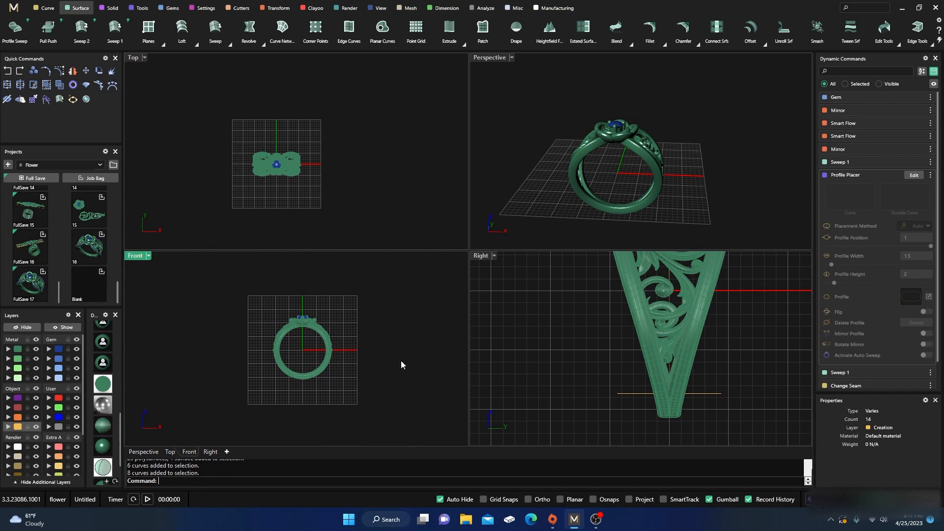
{"action": "scroll", "coordinate": [552, 371], "scroll_direction": "down", "scroll_amount": 3}
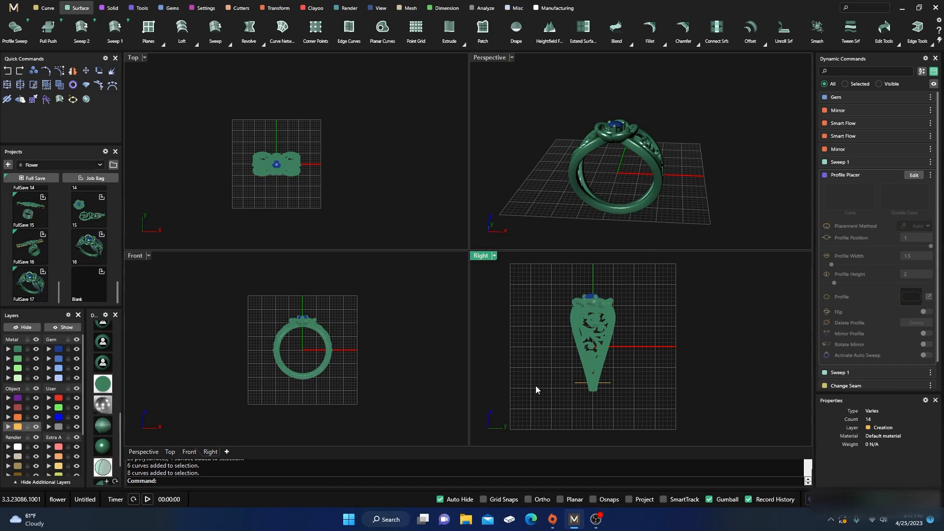
{"action": "left_click", "coordinate": [577, 383]}
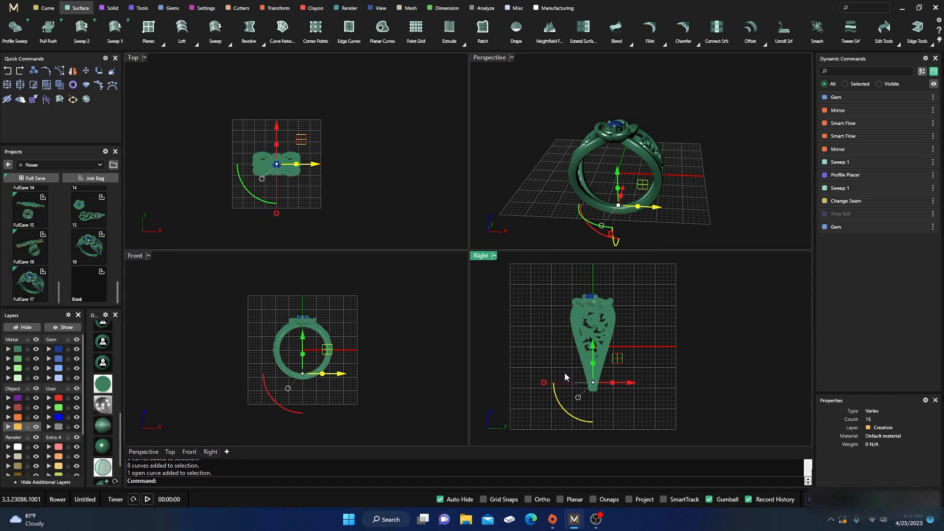
{"action": "left_click", "coordinate": [25, 328]}
Apply the glossy green display mode without wires to the orthographic viewports.
{"action": "right_click_drag", "start_coordinate": [540, 201], "coordinate": [510, 194]}
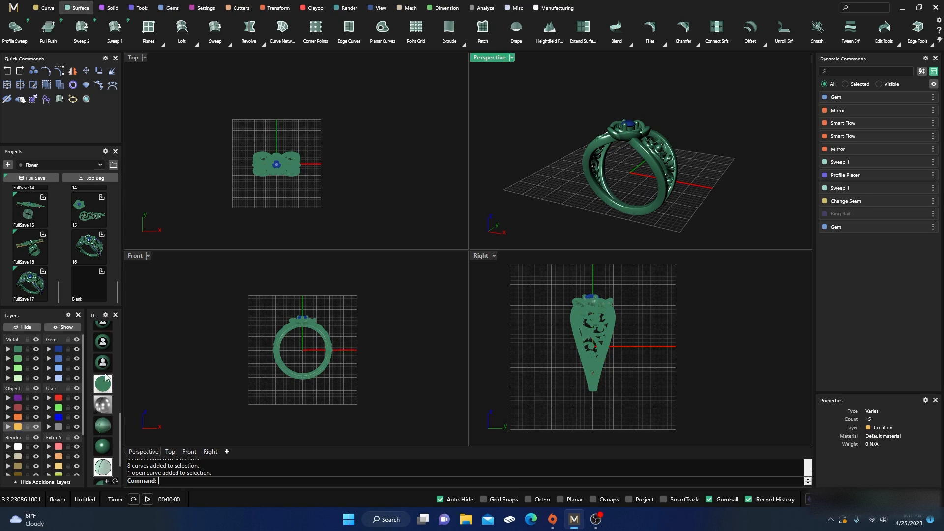
{"action": "left_click", "coordinate": [102, 432]}
{"action": "left_click", "coordinate": [103, 446]}
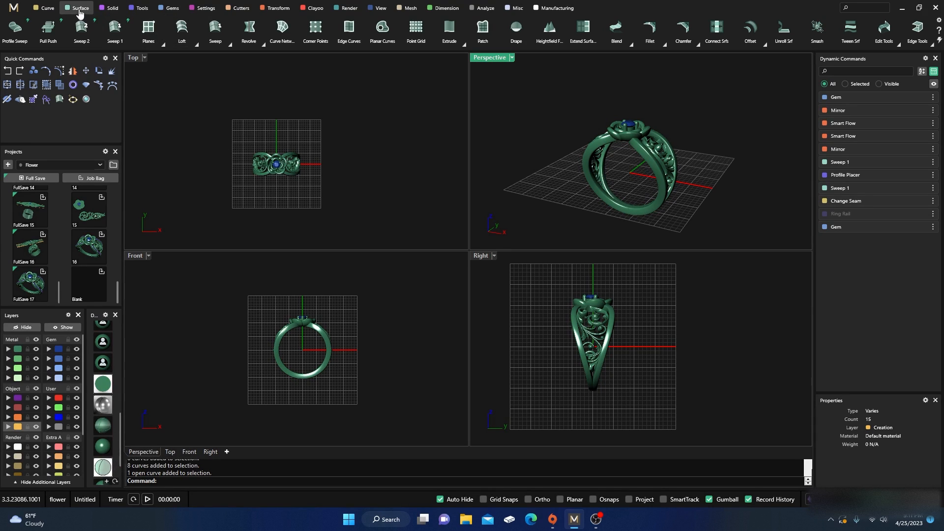
Create two planes on the orange object layer, one across the ring in the Front view and one in the Right view.
{"action": "left_click", "coordinate": [148, 34]}
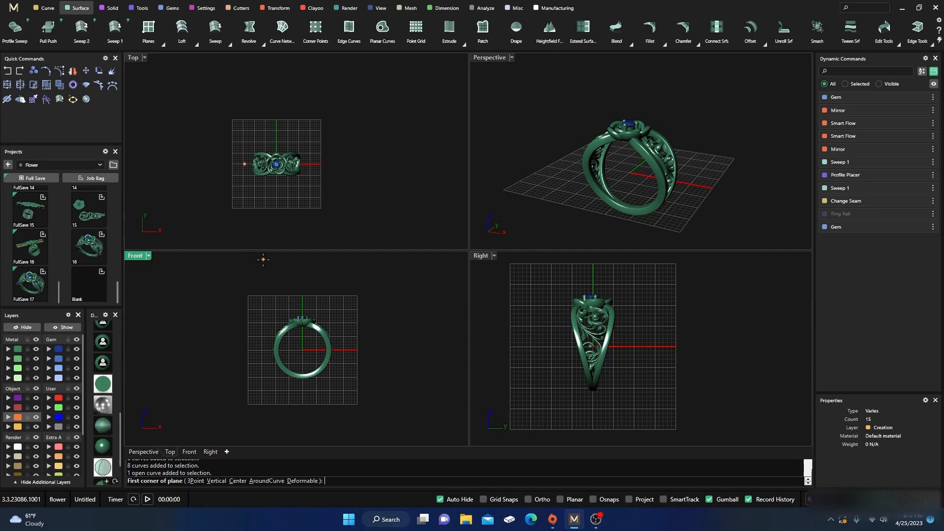
{"action": "left_click", "coordinate": [262, 303]}
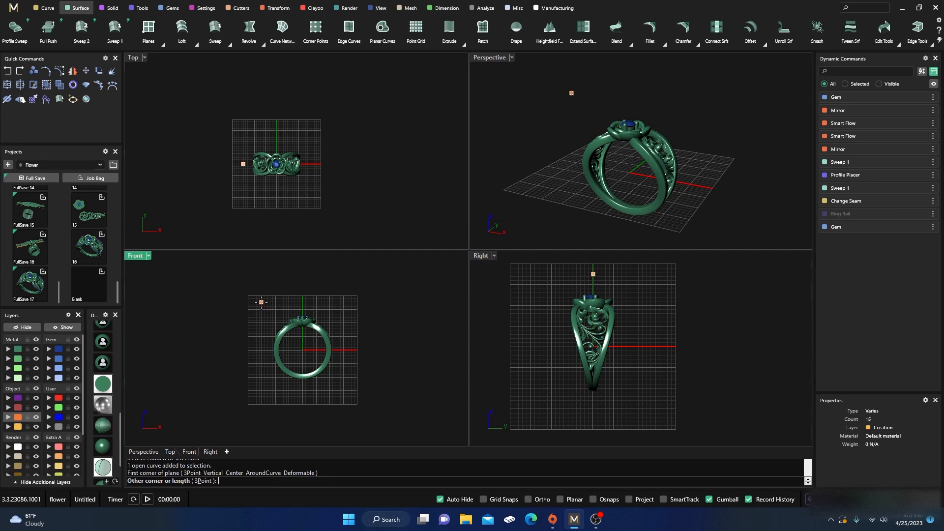
{"action": "left_click", "coordinate": [358, 409]}
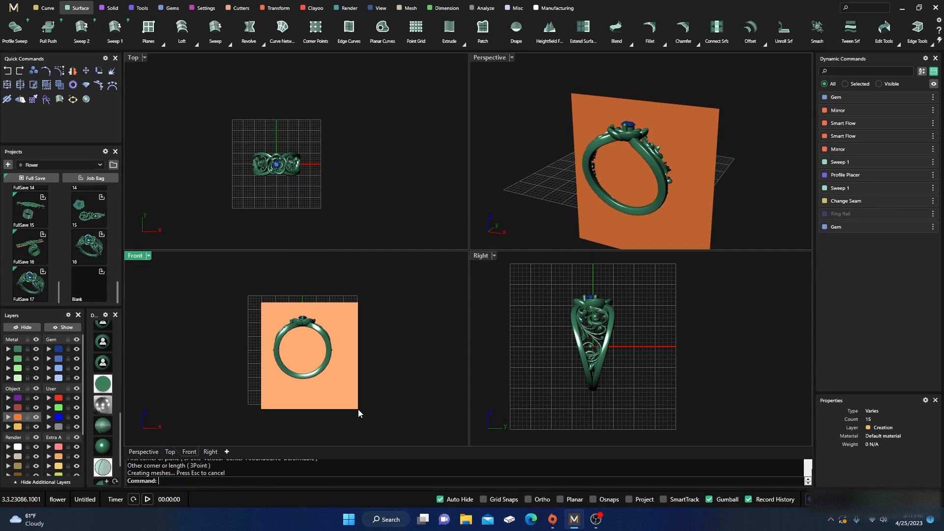
{"action": "right_click", "coordinate": [539, 364]}
{"action": "left_click", "coordinate": [547, 277]}
{"action": "left_click", "coordinate": [648, 422]}
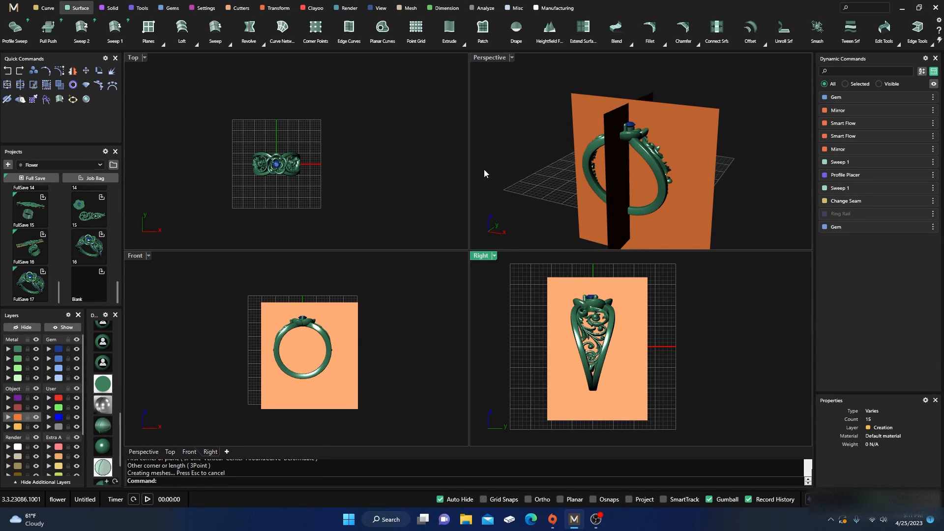
Ungroup the two patterned halves of the ring and test-select their individual rails in the Top view.
{"action": "scroll", "coordinate": [277, 157], "scroll_direction": "up", "scroll_amount": 3}
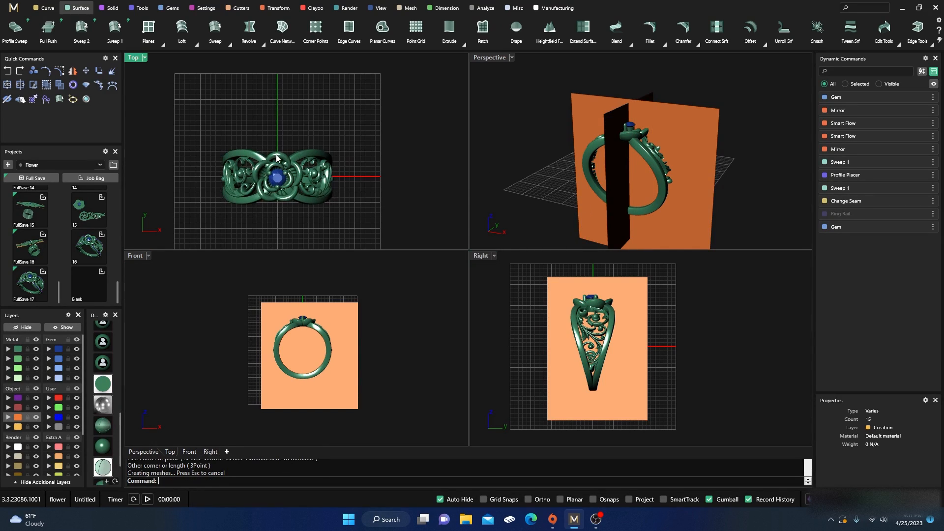
{"action": "left_click", "coordinate": [317, 157]}
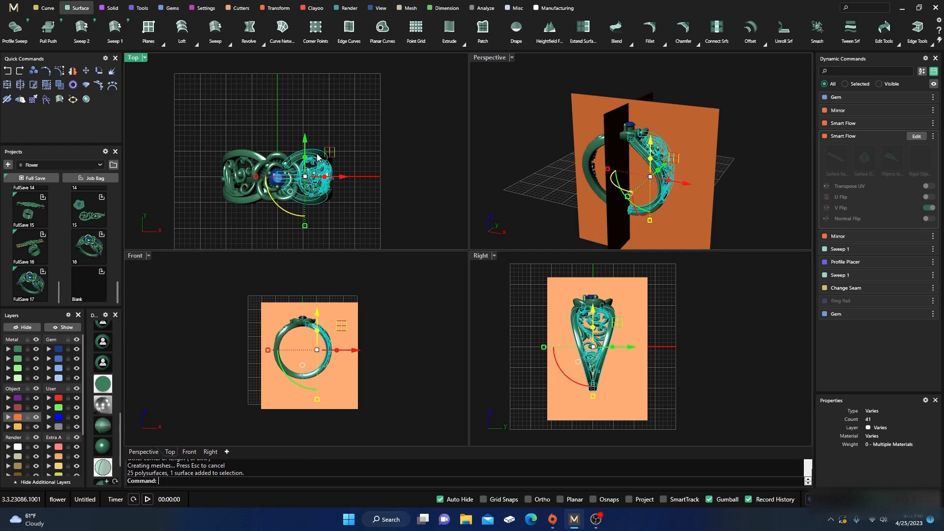
{"action": "left_click", "coordinate": [261, 155], "text": "shift"}
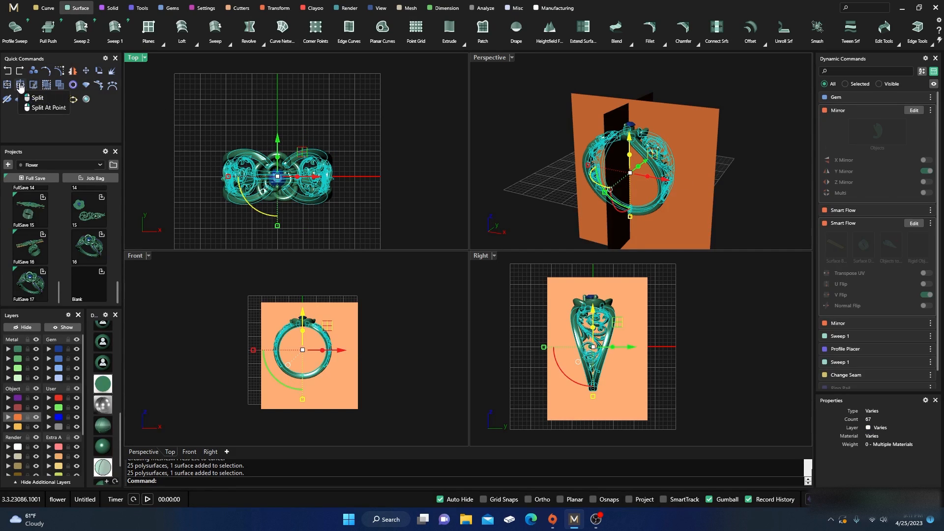
{"action": "left_click", "coordinate": [224, 113]}
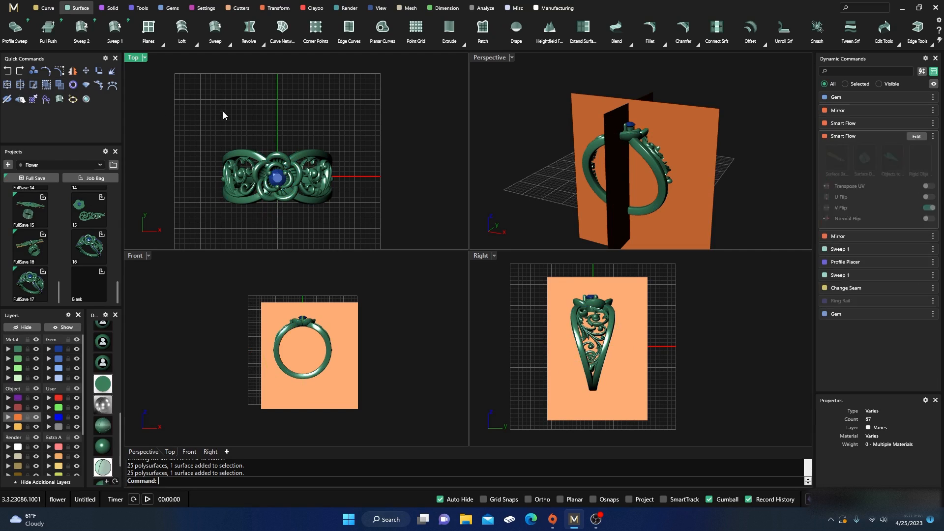
{"action": "left_click", "coordinate": [256, 155]}
{"action": "left_click", "coordinate": [319, 142]}
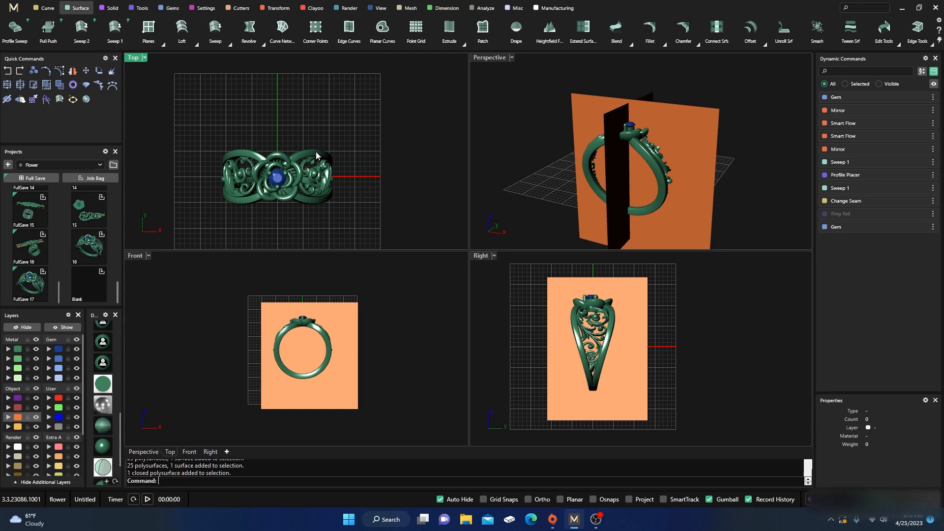
{"action": "left_click", "coordinate": [316, 152]}
{"action": "left_click", "coordinate": [315, 138]}
{"action": "left_click", "coordinate": [257, 199]}
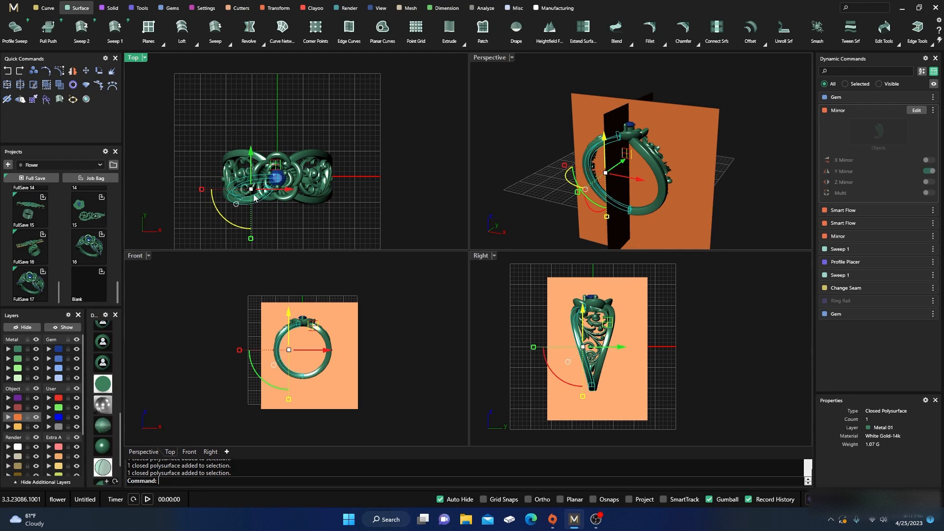
{"action": "left_click", "coordinate": [286, 128]}
{"action": "right_click_drag", "start_coordinate": [261, 210], "coordinate": [285, 185]}
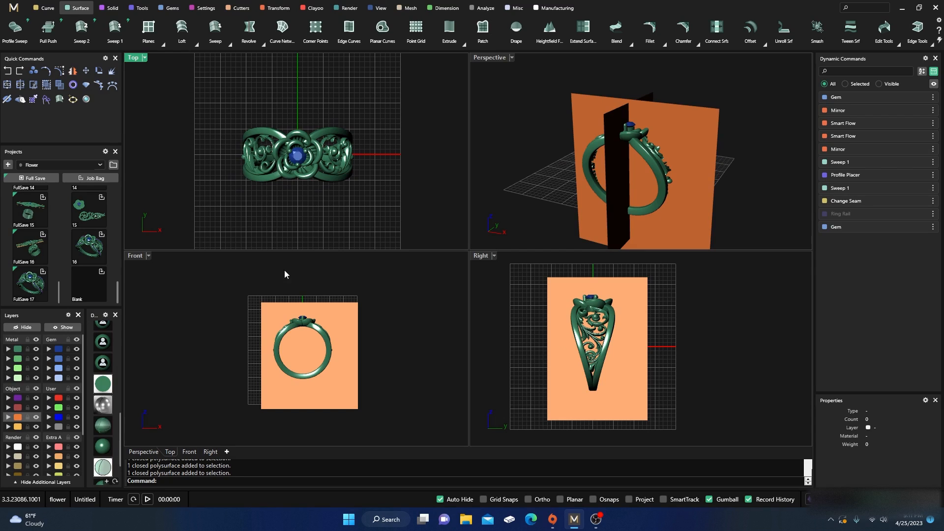
Split the four crossing shank rails of the ring using the two planes as cutting objects.
{"action": "left_click", "coordinate": [322, 180]}
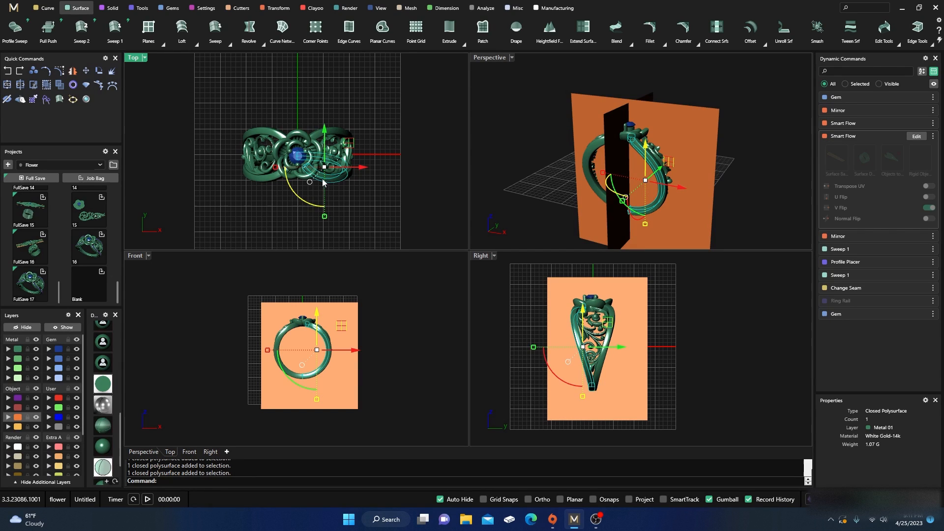
{"action": "scroll", "coordinate": [321, 180], "scroll_direction": "up", "scroll_amount": 6}
{"action": "left_click", "coordinate": [329, 92], "text": "shift"}
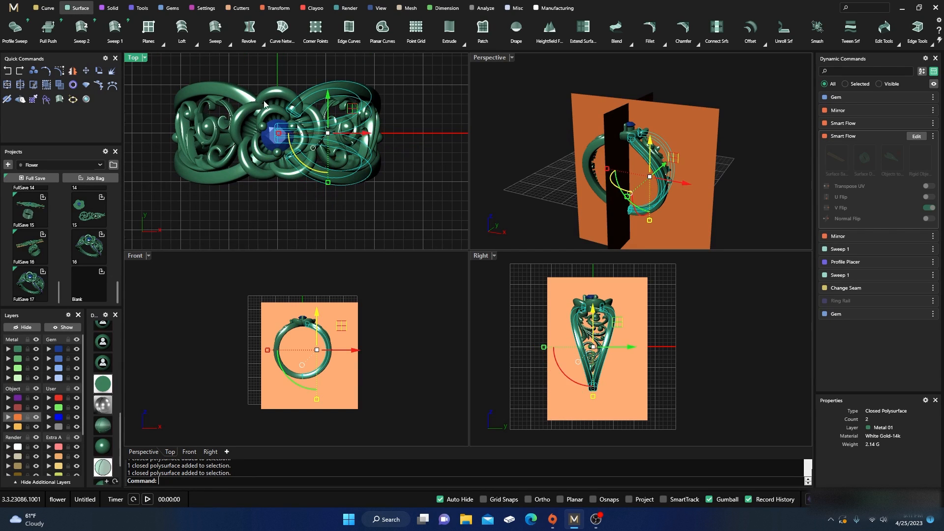
{"action": "left_click", "coordinate": [231, 88], "text": "shift"}
{"action": "left_click", "coordinate": [229, 181], "text": "shift"}
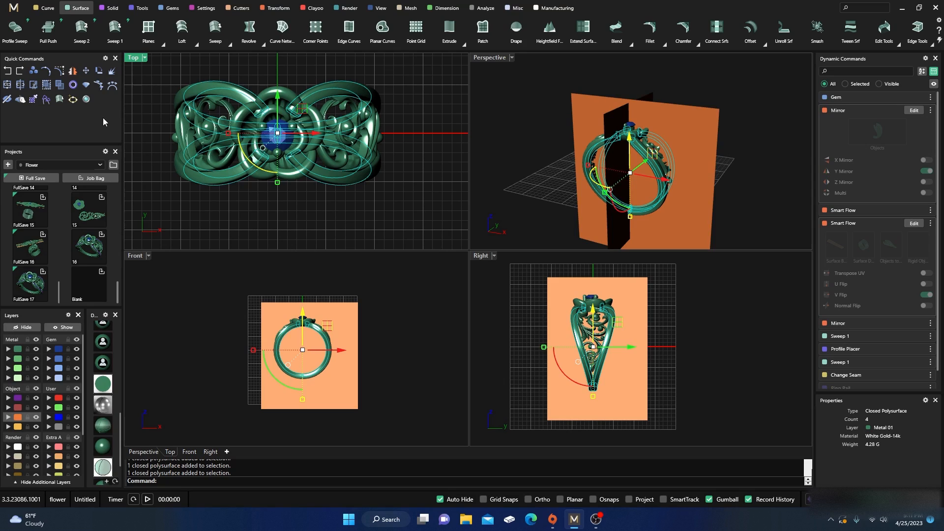
{"action": "left_click", "coordinate": [19, 87]}
{"action": "left_click", "coordinate": [278, 309]}
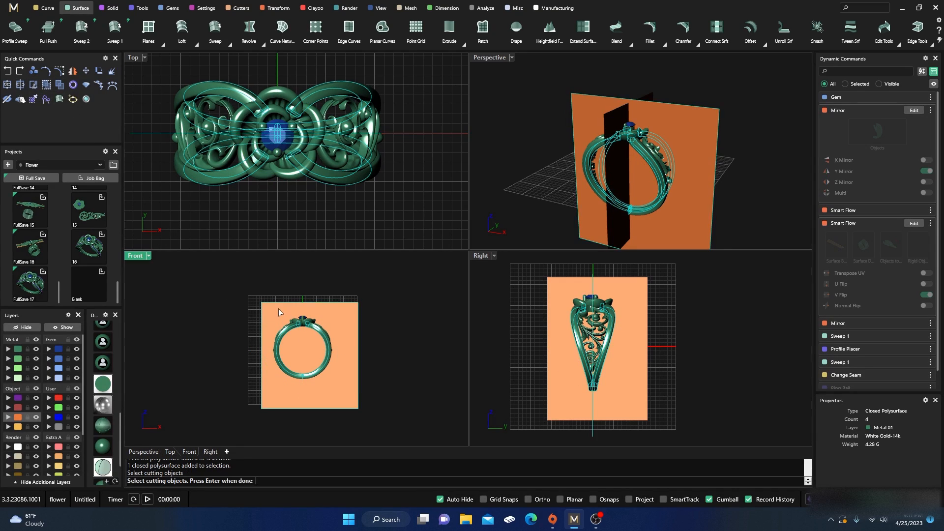
{"action": "left_click", "coordinate": [560, 289]}
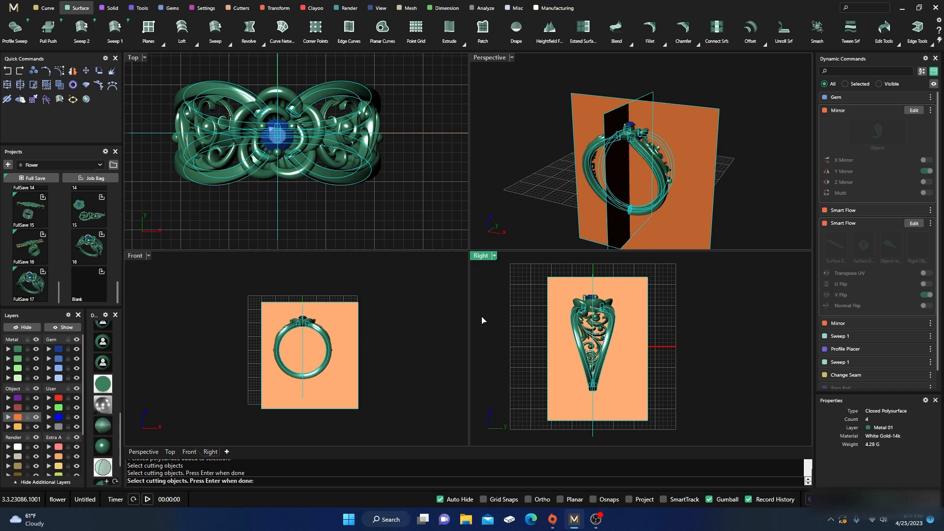
{"action": "key", "text": "Return"}
{"action": "left_click", "coordinate": [383, 284]}
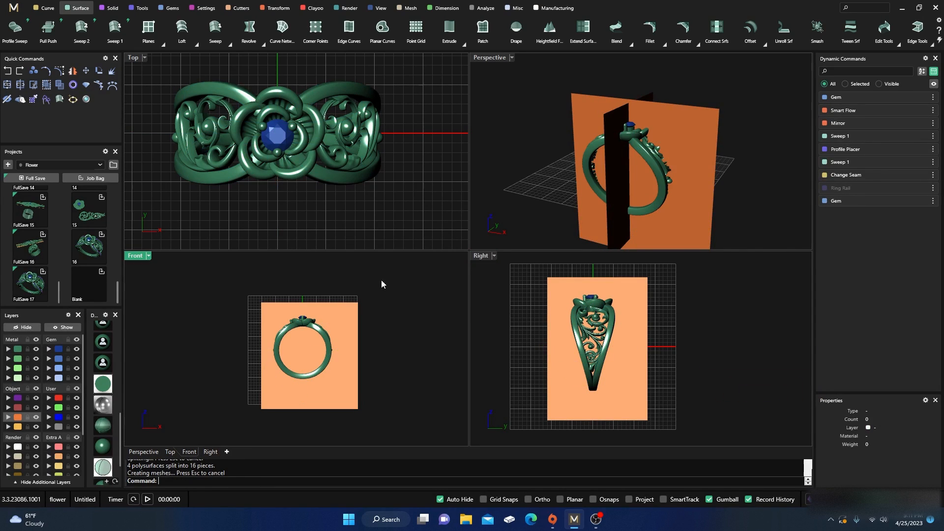
Select the four outer pieces of the split rails in the Top view and hide them.
{"action": "left_click", "coordinate": [327, 182]}
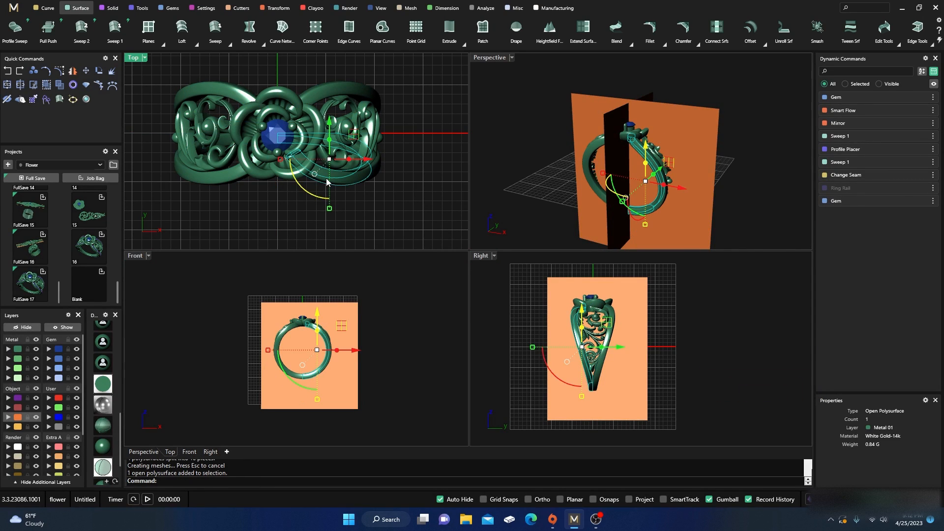
{"action": "left_click", "coordinate": [323, 94], "text": "shift"}
{"action": "left_click", "coordinate": [223, 90], "text": "shift"}
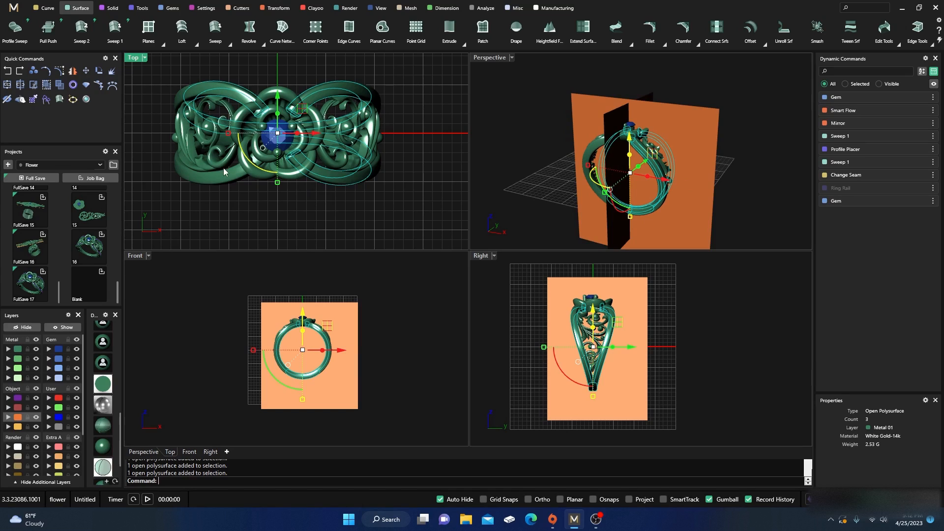
{"action": "left_click", "coordinate": [224, 179], "text": "shift"}
{"action": "left_click", "coordinate": [222, 162], "text": "shift"}
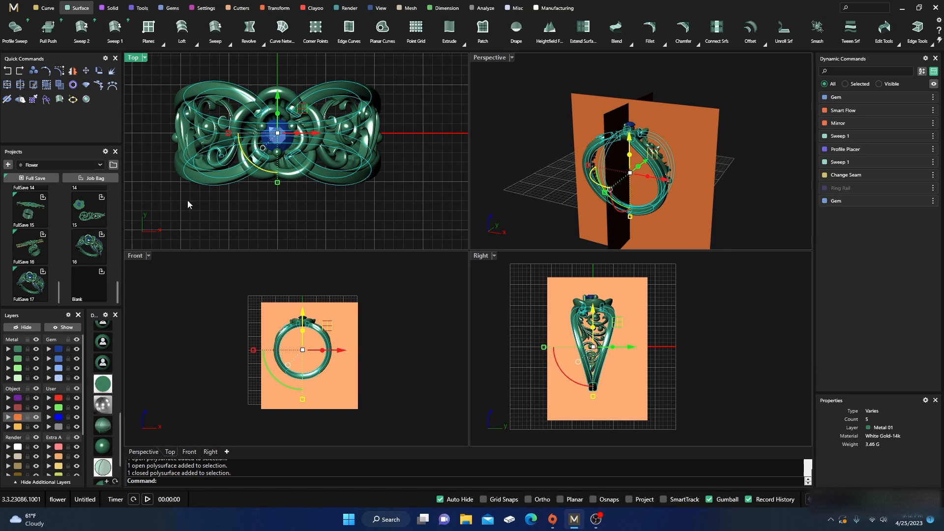
{"action": "left_click", "coordinate": [9, 349]}
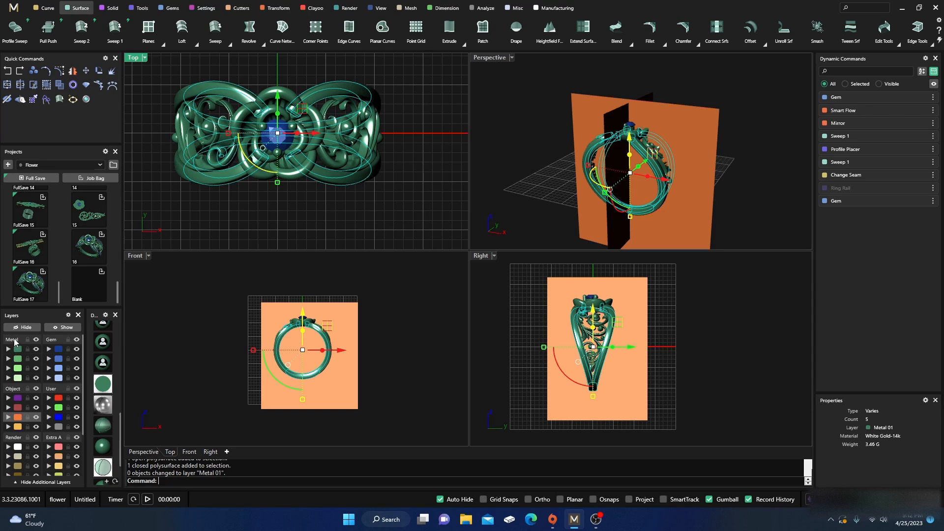
{"action": "left_click", "coordinate": [189, 241]}
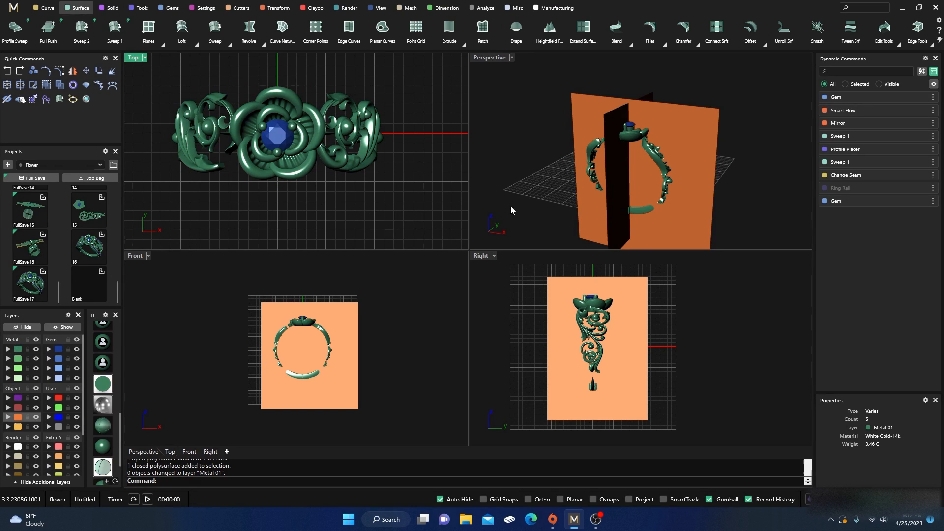
Delete both cutting planes, the one across the Front view and the one in the Right view.
{"action": "left_click", "coordinate": [342, 312]}
{"action": "key", "text": "Delete"}
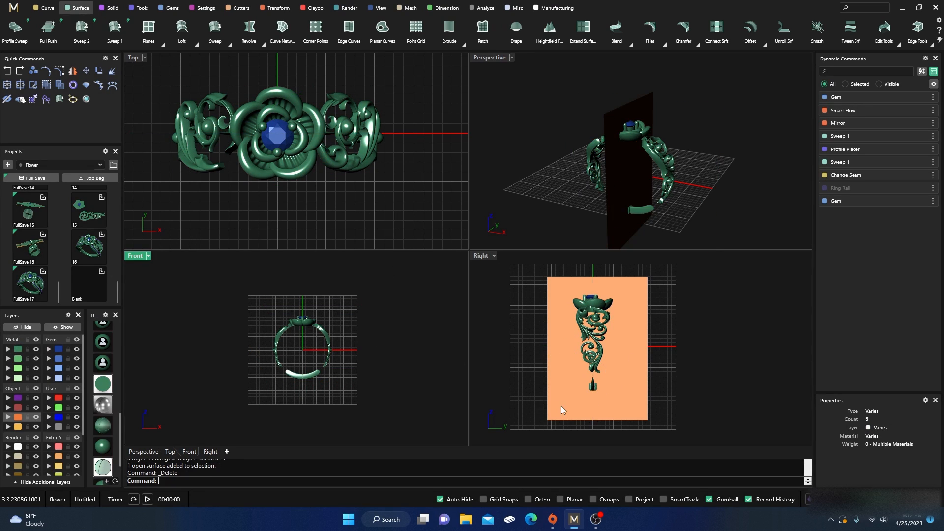
{"action": "left_click", "coordinate": [566, 406]}
{"action": "key", "text": "Delete"}
Delete the leftover inner rail pieces at the base of the shank in the Perspective view.
{"action": "scroll", "coordinate": [296, 383], "scroll_direction": "up", "scroll_amount": 5}
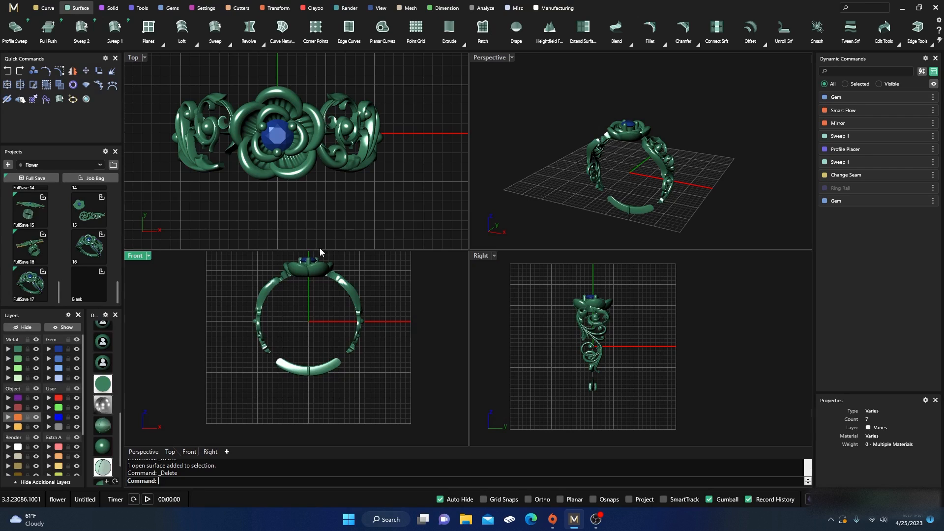
{"action": "right_click_drag", "start_coordinate": [546, 207], "coordinate": [627, 229]}
{"action": "scroll", "coordinate": [623, 207], "scroll_direction": "up", "scroll_amount": 5}
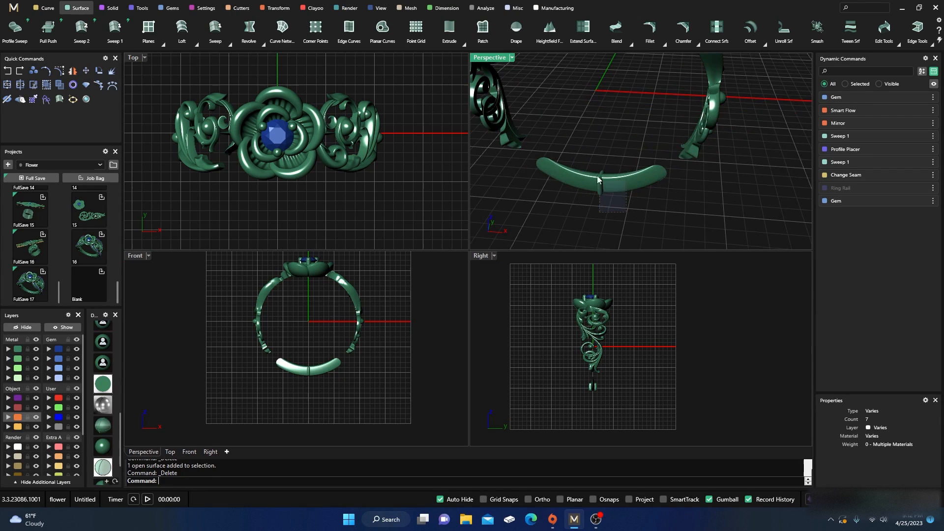
{"action": "left_click", "coordinate": [585, 148]}
{"action": "key", "text": "Delete"}
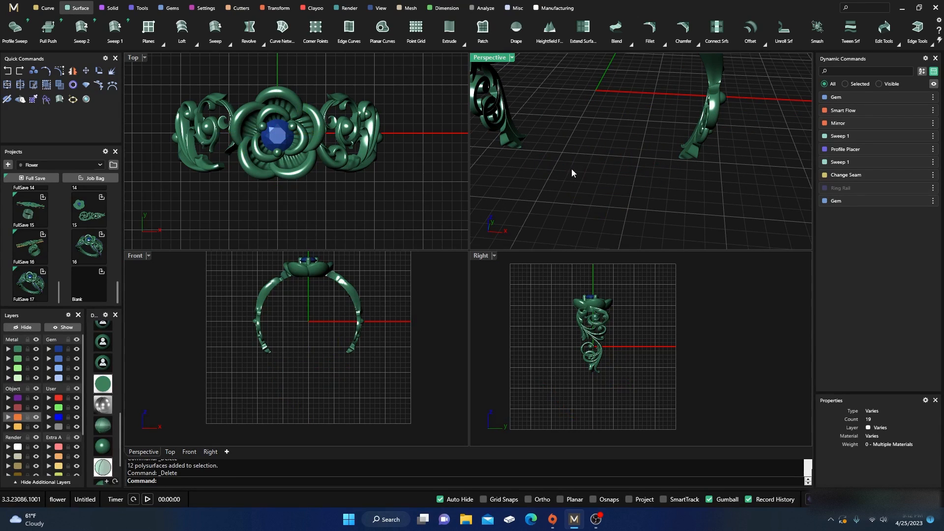
Show all hidden objects, then hide the flat layout, the separate scroll pattern and the ring's wide band surface again.
{"action": "left_click", "coordinate": [77, 326]}
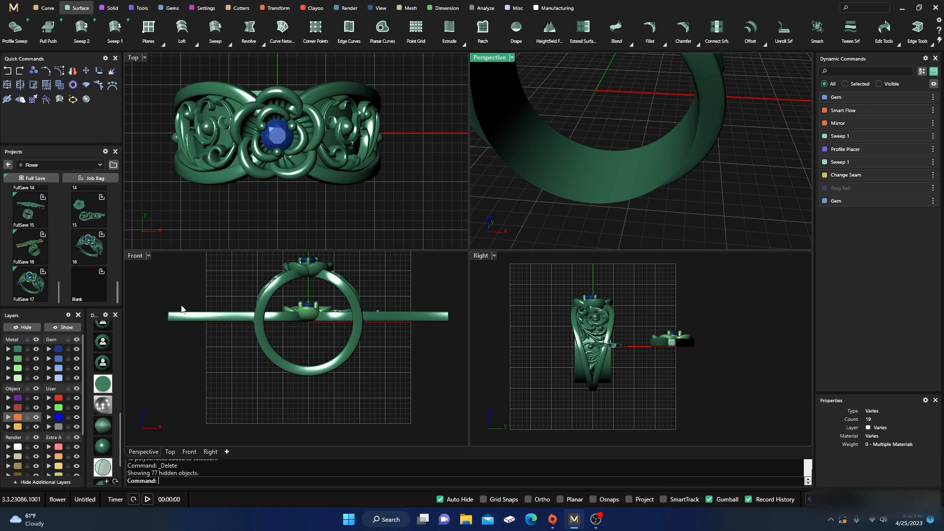
{"action": "scroll", "coordinate": [295, 233], "scroll_direction": "down", "scroll_amount": 8}
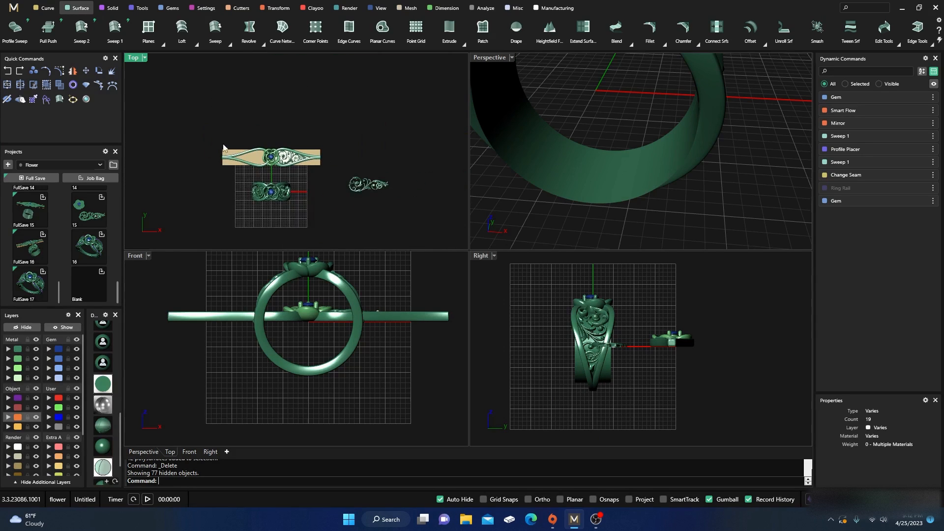
{"action": "left_click_drag", "start_coordinate": [245, 161], "coordinate": [410, 217]}
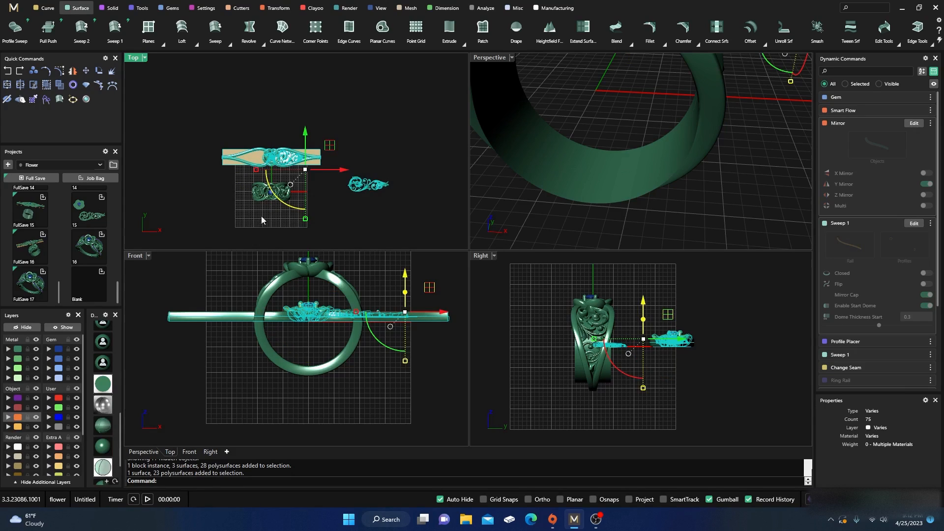
{"action": "left_click", "coordinate": [21, 327]}
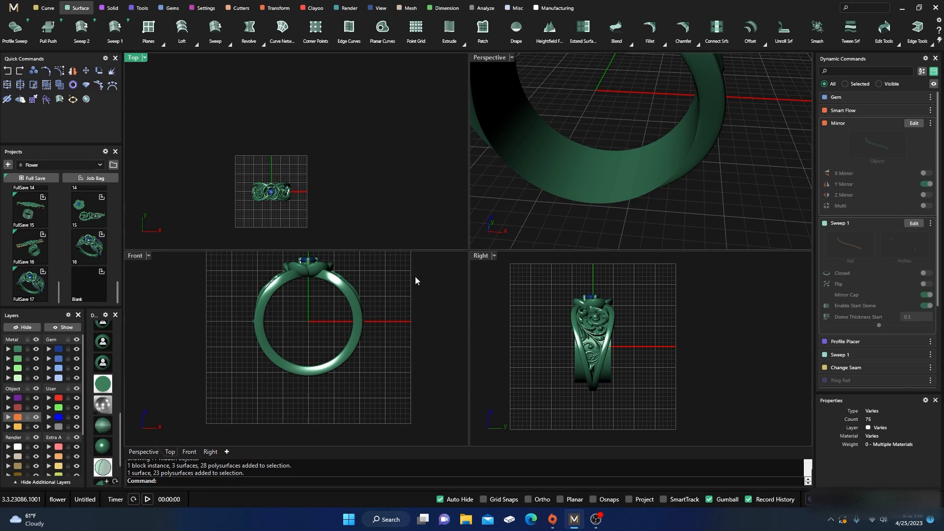
{"action": "left_click", "coordinate": [586, 204], "text": "shift"}
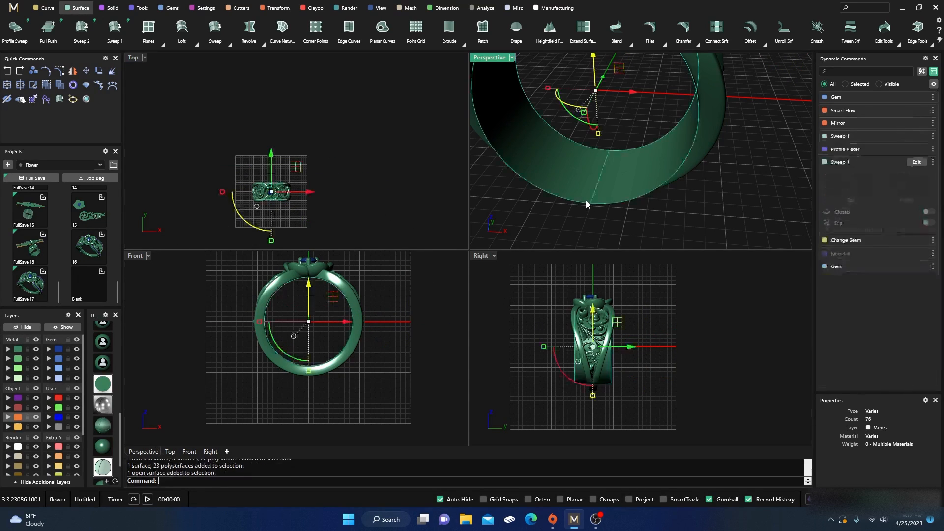
{"action": "left_click", "coordinate": [22, 327]}
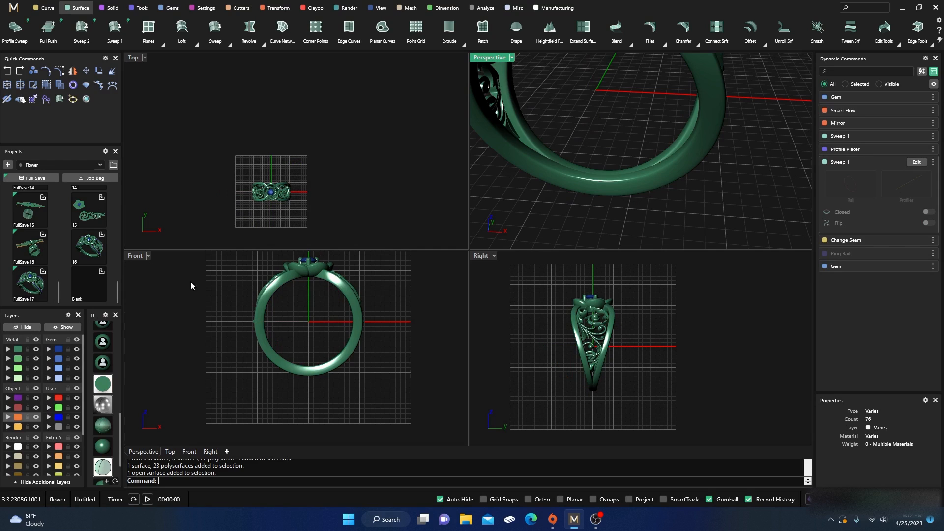
Enlarge the Perspective view and join the four trimmed rail pieces of the shank into one solid.
{"action": "double_click", "coordinate": [493, 61]}
{"action": "right_click_drag", "start_coordinate": [465, 156], "coordinate": [430, 273]}
{"action": "left_click", "coordinate": [432, 267]}
{"action": "left_click", "coordinate": [392, 217]}
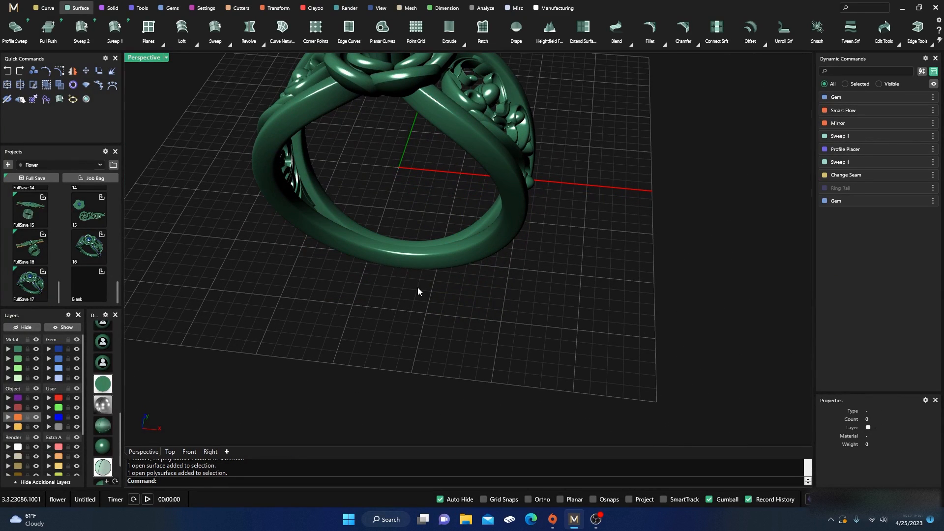
{"action": "left_click_drag", "start_coordinate": [418, 291], "coordinate": [376, 227]}
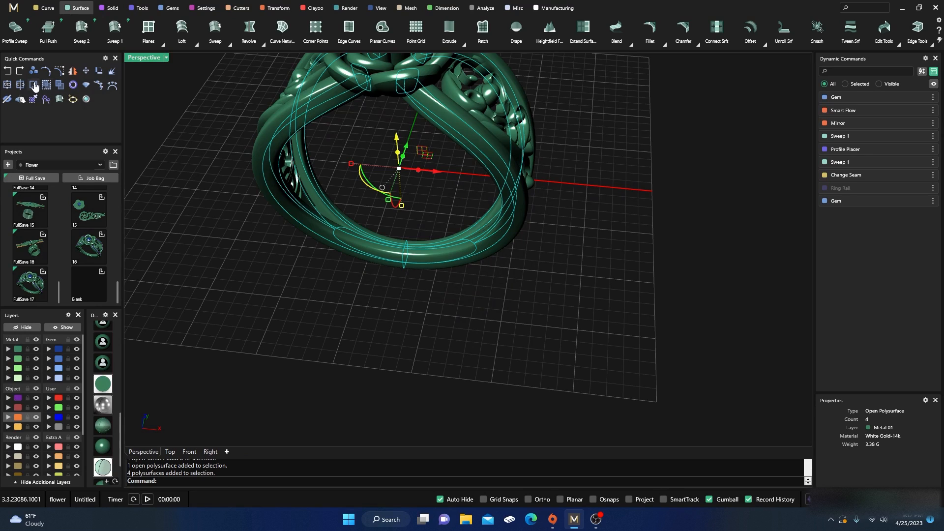
{"action": "left_click", "coordinate": [9, 86]}
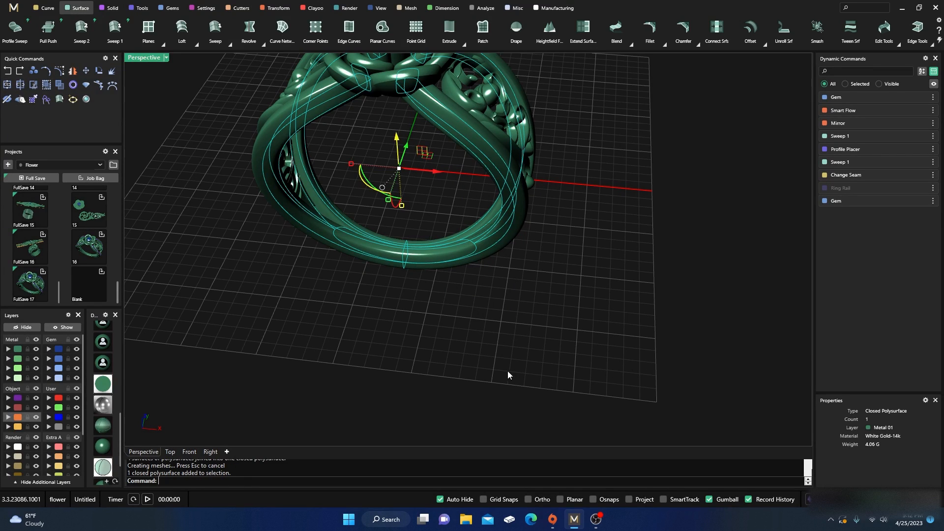
{"action": "left_click", "coordinate": [495, 369]}
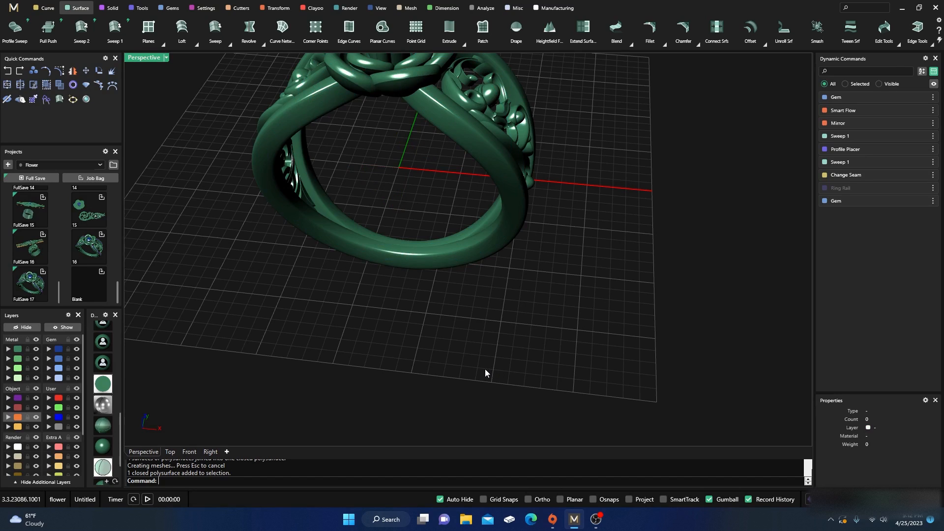
Inspect the joined rails around the ring, especially where their ends pass under and through the flower petals.
{"action": "scroll", "coordinate": [485, 369], "scroll_direction": "down", "scroll_amount": 5}
{"action": "right_click_drag", "start_coordinate": [486, 359], "coordinate": [484, 296]}
{"action": "left_click", "coordinate": [490, 271]}
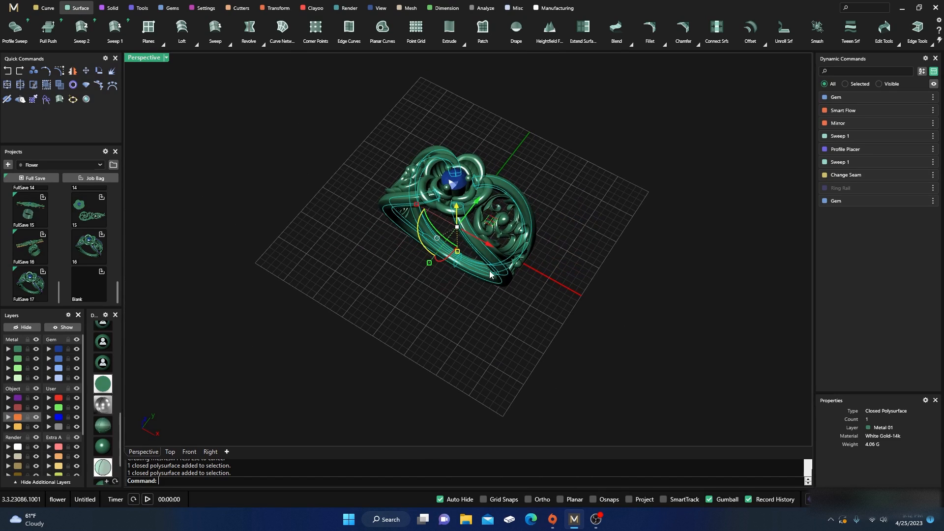
{"action": "left_click", "coordinate": [438, 304]}
{"action": "right_click_drag", "start_coordinate": [481, 331], "coordinate": [468, 263]}
{"action": "scroll", "coordinate": [465, 295], "scroll_direction": "up", "scroll_amount": 6}
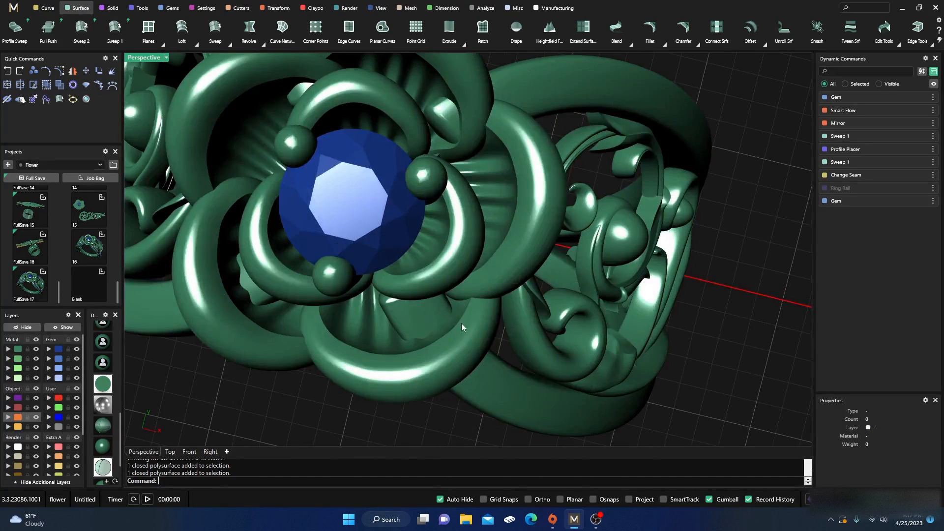
{"action": "right_click_drag", "start_coordinate": [462, 327], "coordinate": [464, 295]}
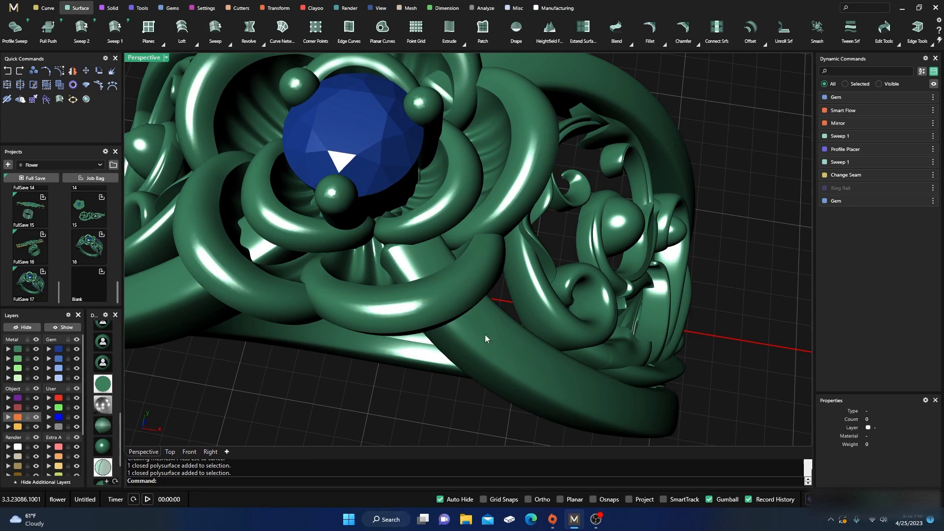
{"action": "scroll", "coordinate": [444, 279], "scroll_direction": "down", "scroll_amount": 5}
{"action": "right_click_drag", "start_coordinate": [444, 279], "coordinate": [470, 344]}
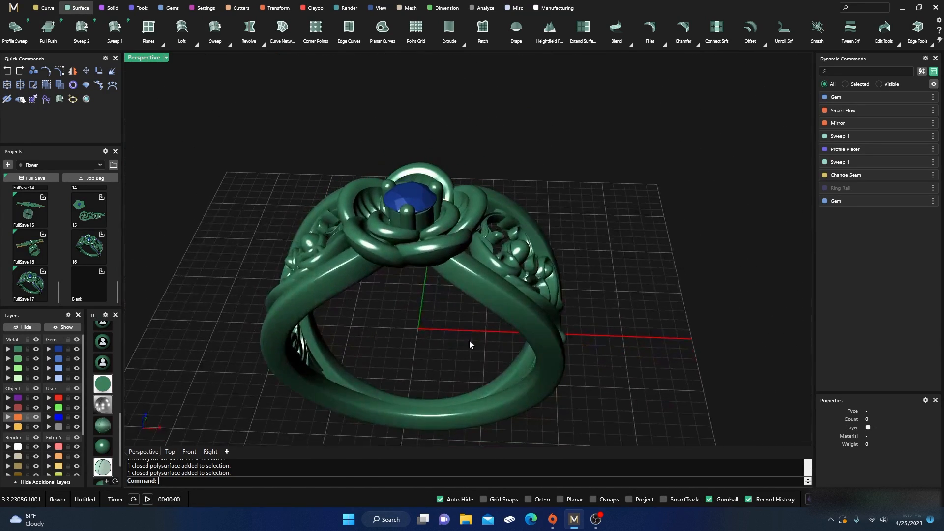
{"action": "scroll", "coordinate": [467, 320], "scroll_direction": "up", "scroll_amount": 5}
{"action": "right_click_drag", "start_coordinate": [464, 296], "coordinate": [462, 302]}
{"action": "scroll", "coordinate": [408, 261], "scroll_direction": "up", "scroll_amount": 3}
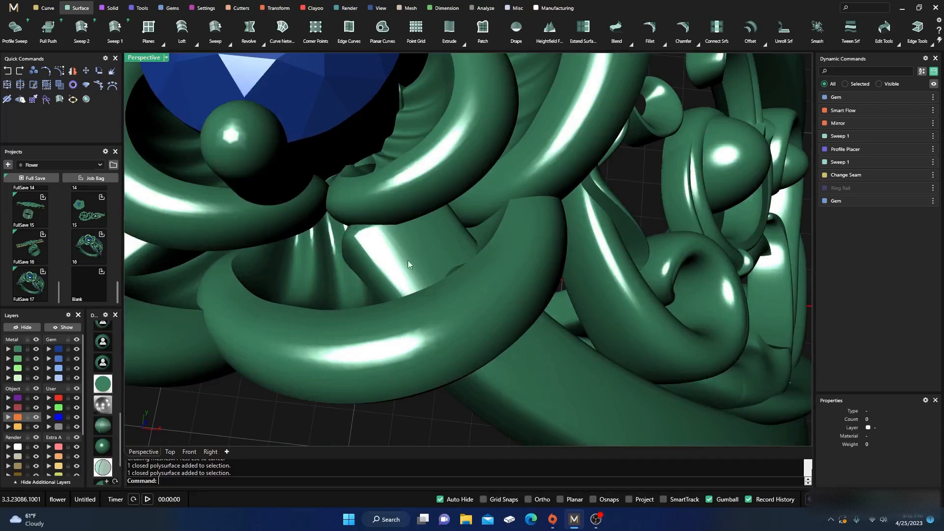
{"action": "left_click", "coordinate": [411, 252]}
{"action": "scroll", "coordinate": [408, 247], "scroll_direction": "down", "scroll_amount": 5}
{"action": "scroll", "coordinate": [408, 246], "scroll_direction": "down", "scroll_amount": 3}
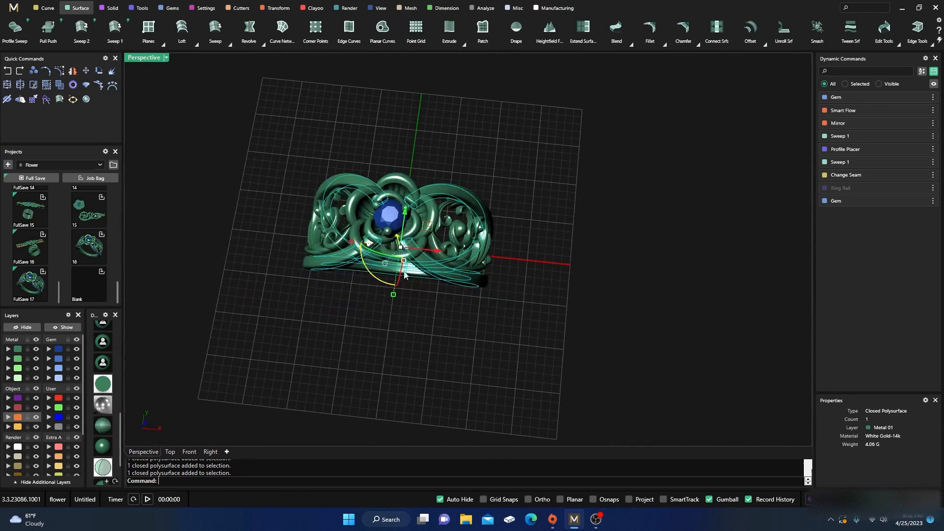
{"action": "left_click", "coordinate": [339, 344]}
{"action": "scroll", "coordinate": [403, 264], "scroll_direction": "up", "scroll_amount": 2}
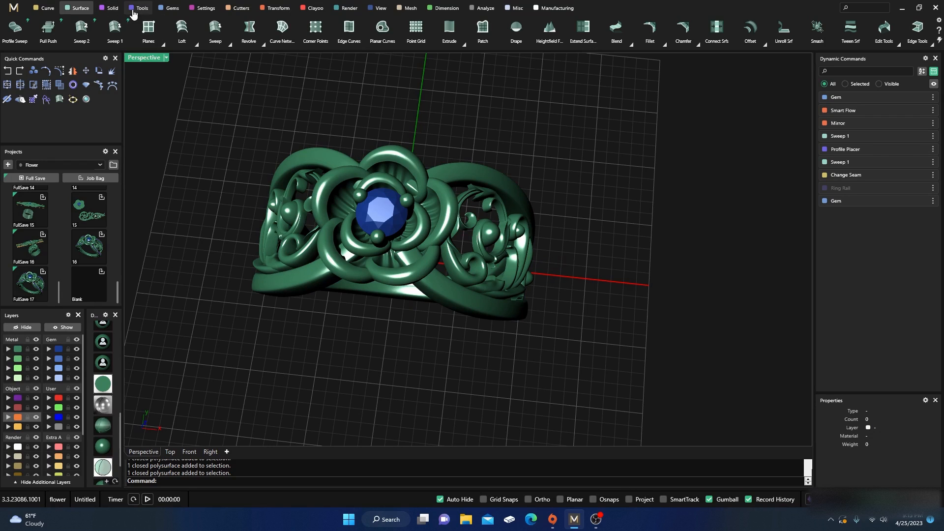
{"action": "left_click", "coordinate": [113, 8]}
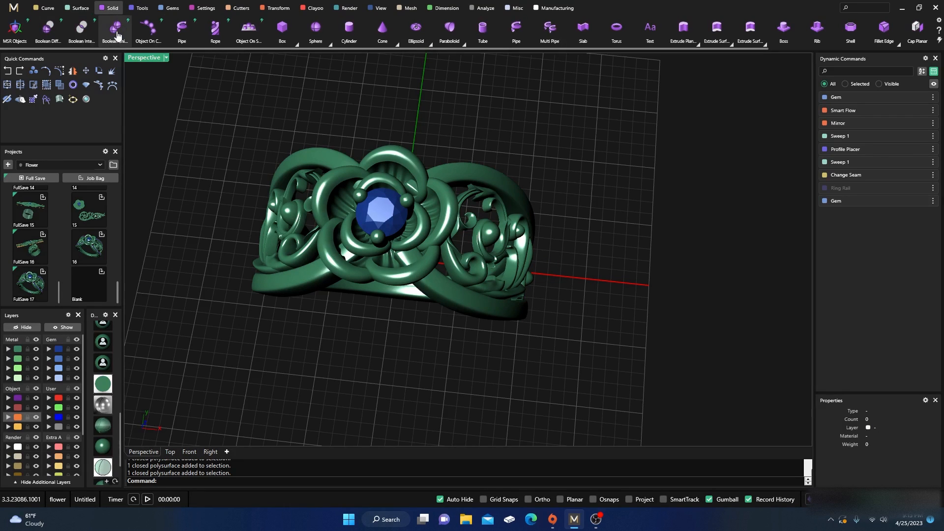
{"action": "left_click", "coordinate": [48, 27]}
{"action": "scroll", "coordinate": [482, 363], "scroll_direction": "up", "scroll_amount": 1}
{"action": "scroll", "coordinate": [423, 264], "scroll_direction": "up", "scroll_amount": 3}
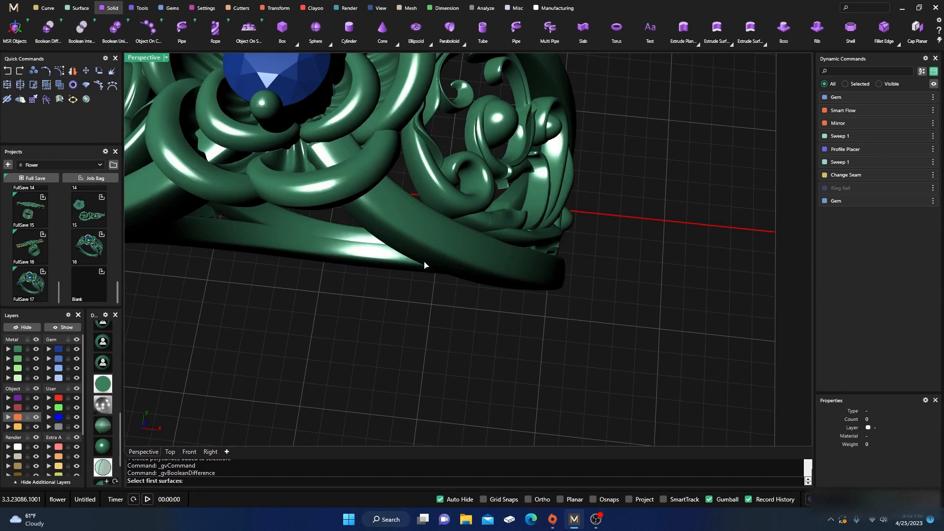
{"action": "left_click", "coordinate": [425, 258]}
{"action": "scroll", "coordinate": [472, 352], "scroll_direction": "down", "scroll_amount": 3}
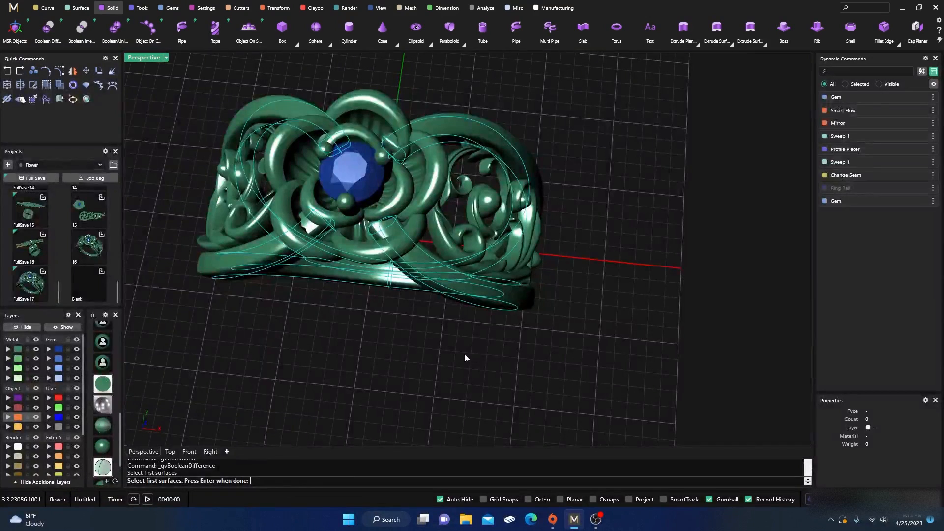
{"action": "key", "text": "Escape"}
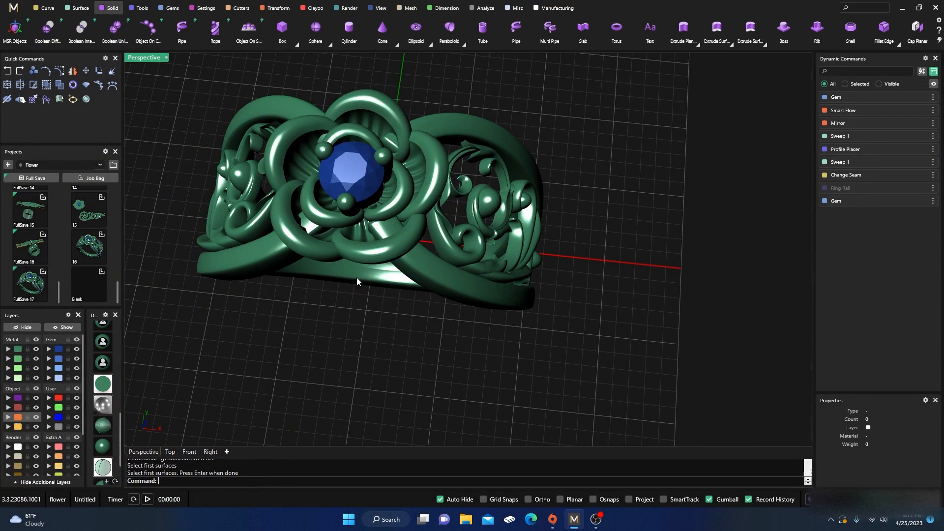
Try to subtract the joined shank rails from the flower with a Boolean Difference.
{"action": "left_click", "coordinate": [359, 255]}
{"action": "key", "text": "Return"}
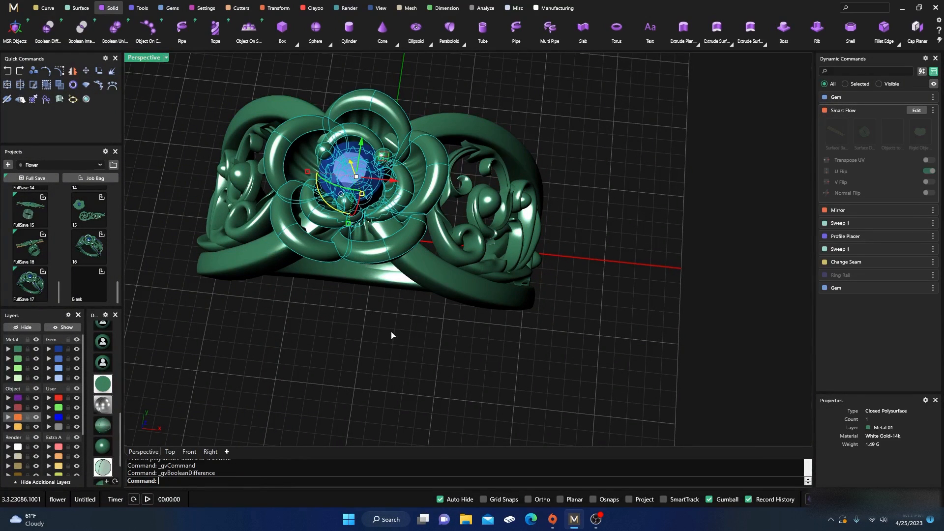
{"action": "left_click", "coordinate": [437, 279]}
{"action": "right_click", "coordinate": [379, 356]}
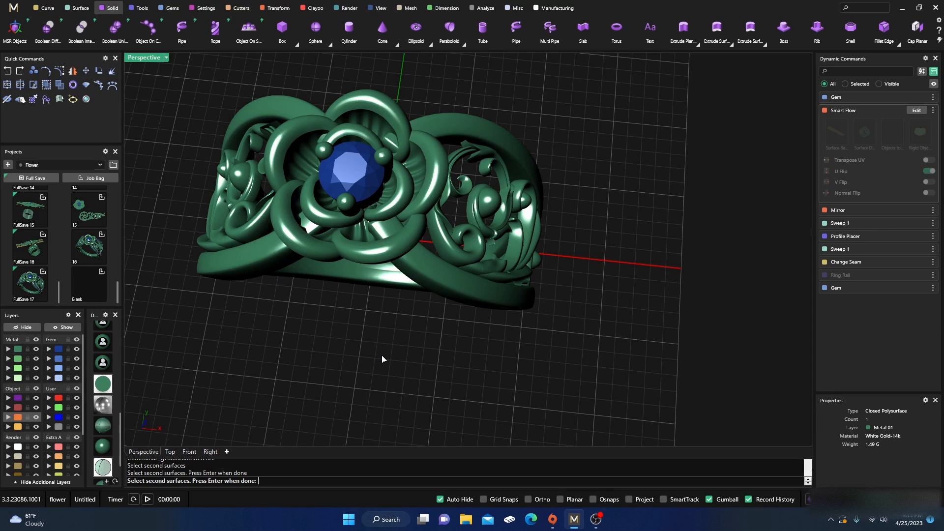
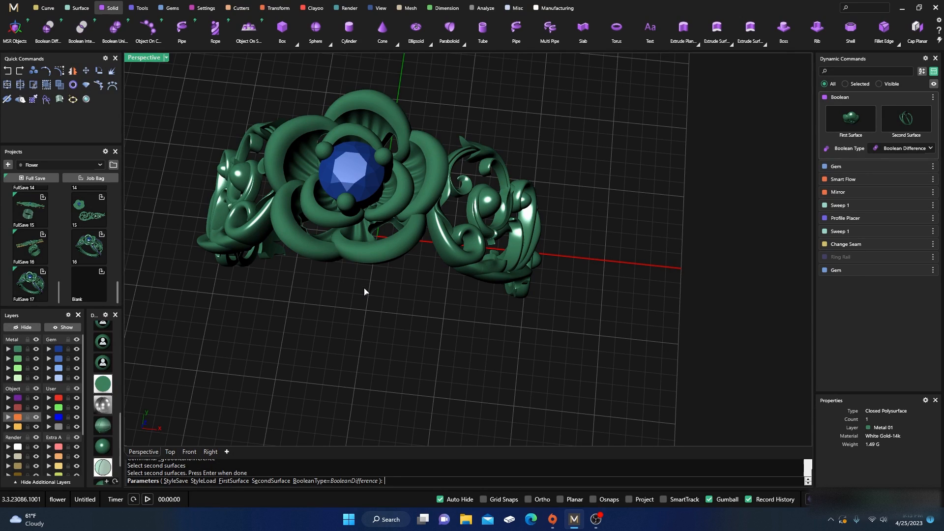
{"action": "key", "text": "Escape"}
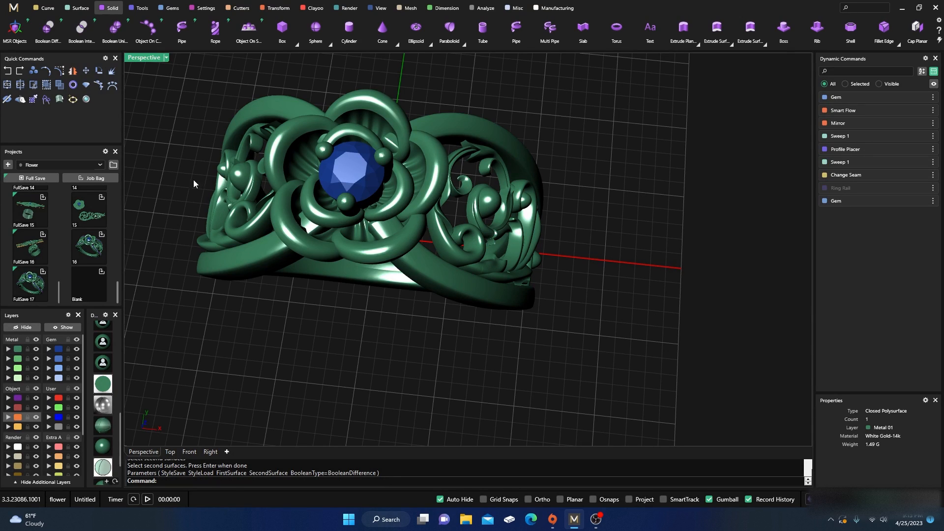
Try to subtract the flower from the joined shank rails with a Boolean Difference and examine the rail ends.
{"action": "left_click", "coordinate": [47, 32]}
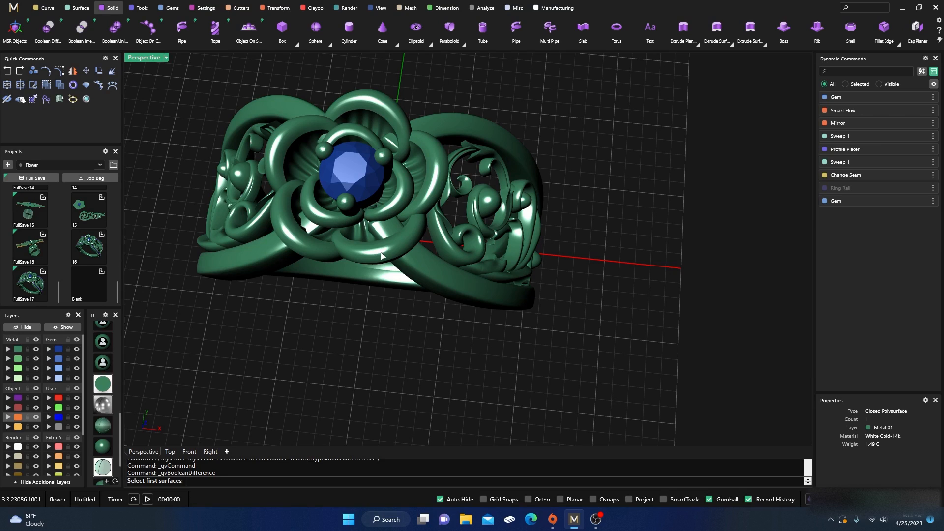
{"action": "left_click", "coordinate": [418, 270]}
{"action": "key", "text": "Return"}
{"action": "left_click", "coordinate": [370, 255]}
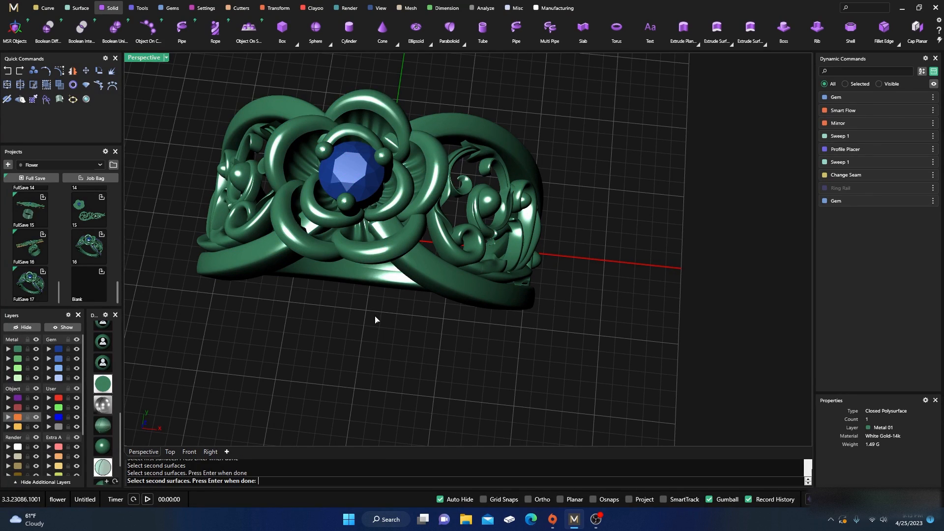
{"action": "key", "text": "Return"}
{"action": "key", "text": "Return"}
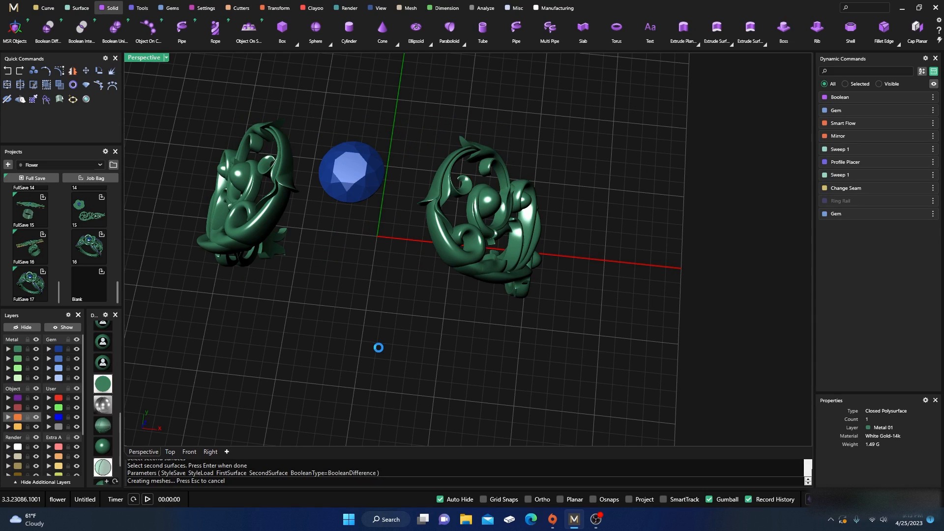
{"action": "right_click_drag", "start_coordinate": [379, 351], "coordinate": [379, 307]}
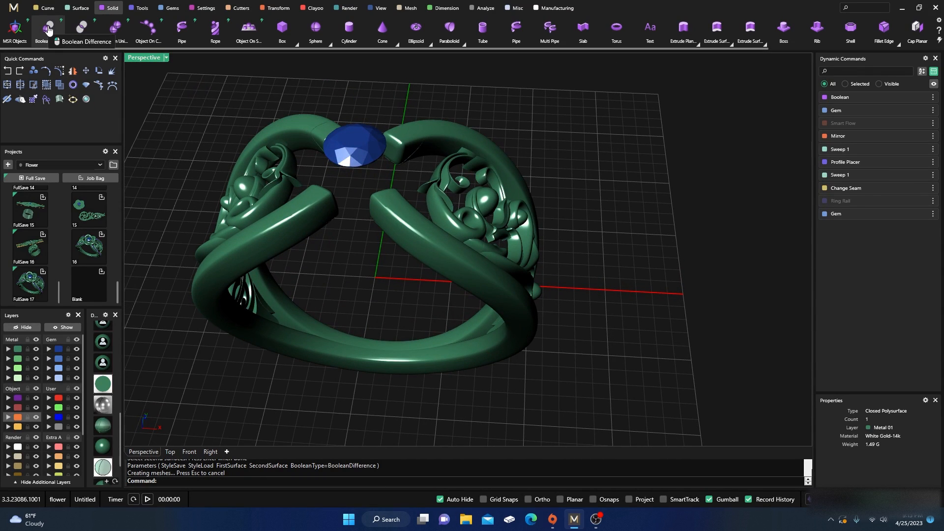
Undo the Boolean Difference, then step back past the rail join, deletions, split and hiding to restore the original whole rails.
{"action": "left_click", "coordinate": [7, 71]}
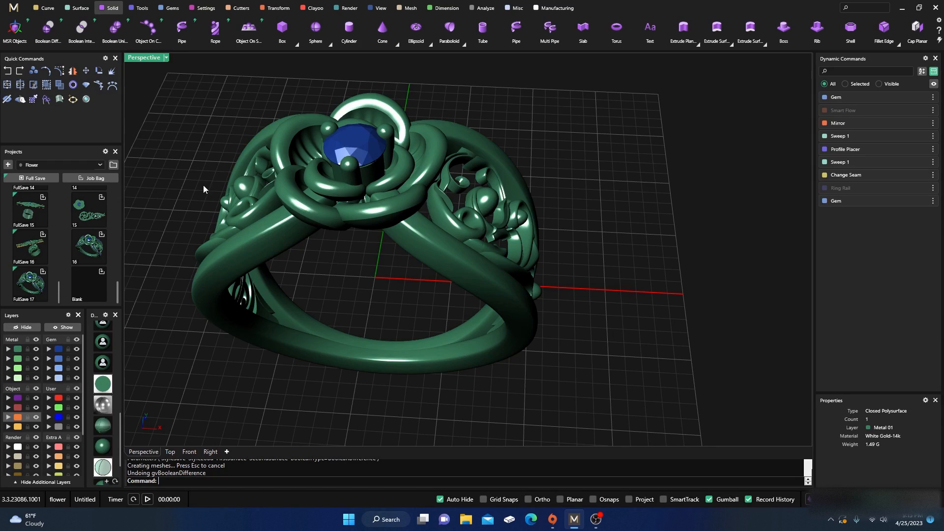
{"action": "scroll", "coordinate": [344, 290], "scroll_direction": "up", "scroll_amount": 6}
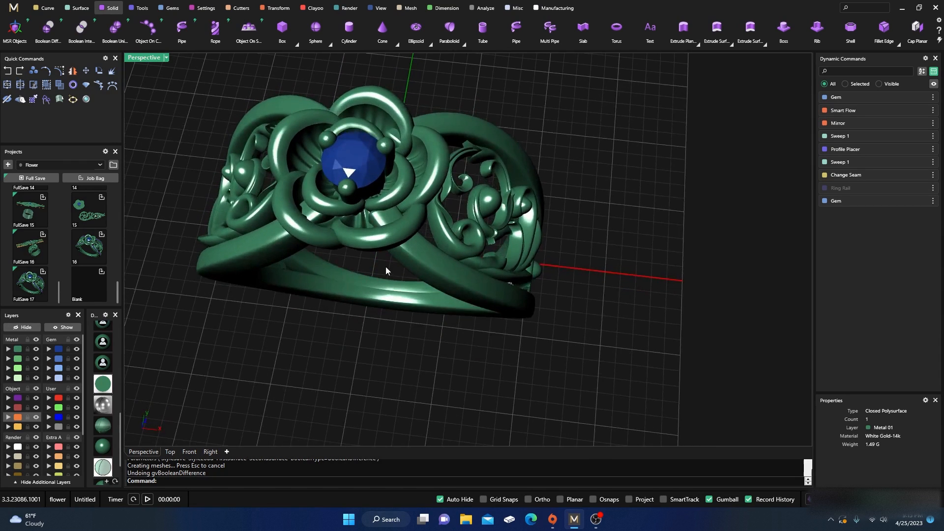
{"action": "left_click", "coordinate": [8, 72]}
{"action": "left_click", "coordinate": [8, 73]}
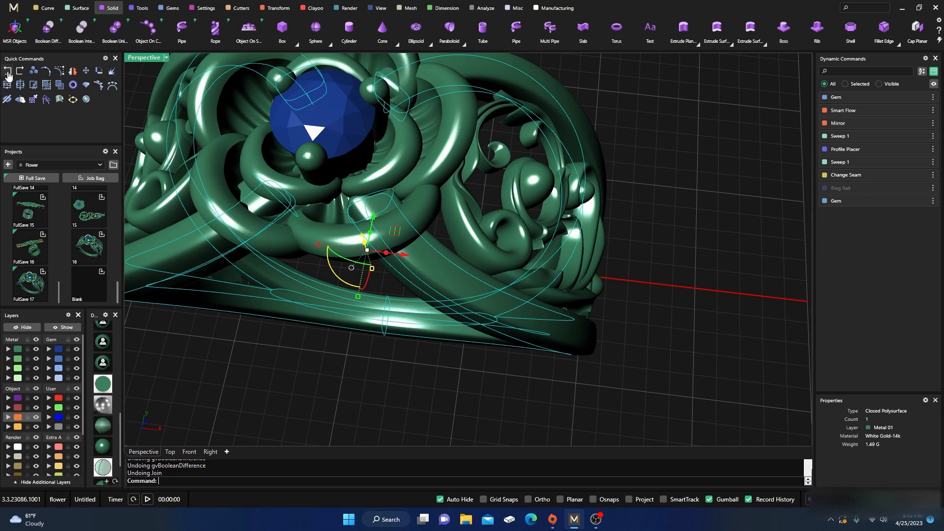
{"action": "left_click", "coordinate": [8, 73]}
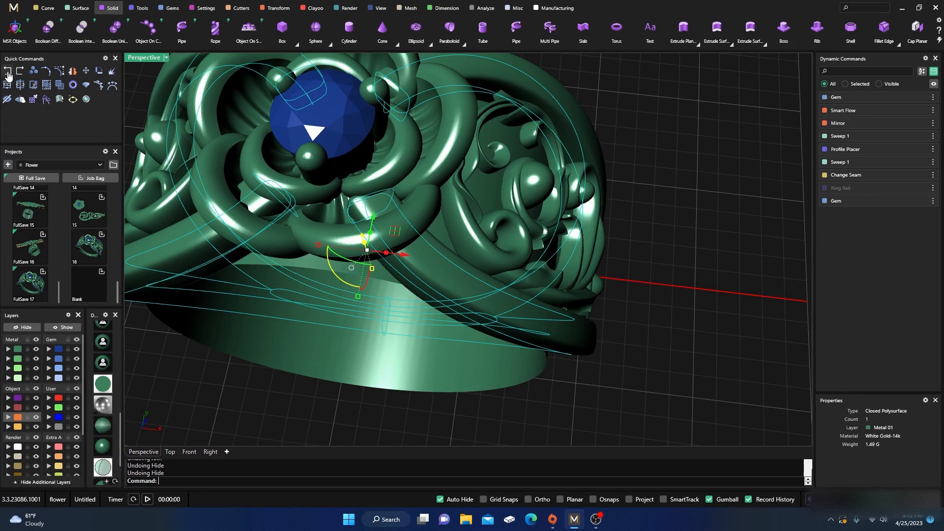
{"action": "left_click", "coordinate": [8, 73]}
{"action": "left_click", "coordinate": [8, 72]}
{"action": "left_click", "coordinate": [8, 73]}
{"action": "left_click", "coordinate": [8, 73]}
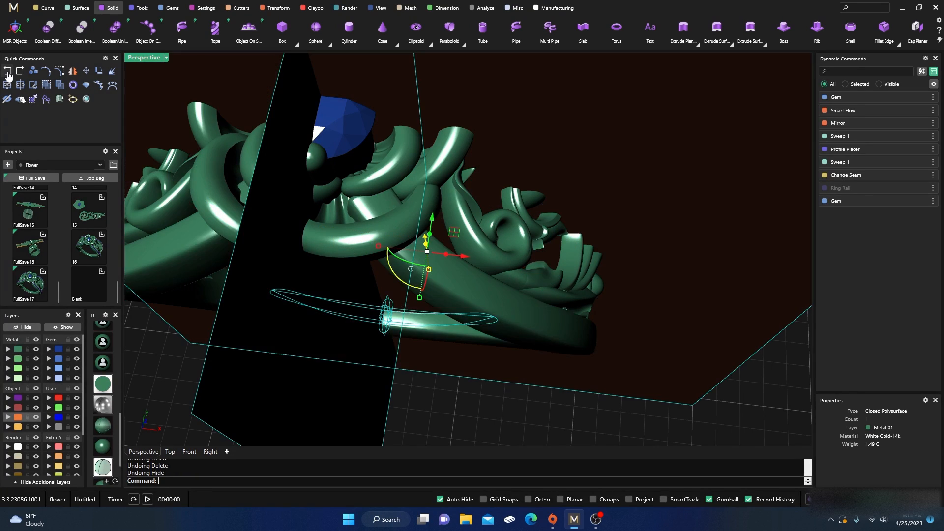
{"action": "left_click", "coordinate": [8, 73]}
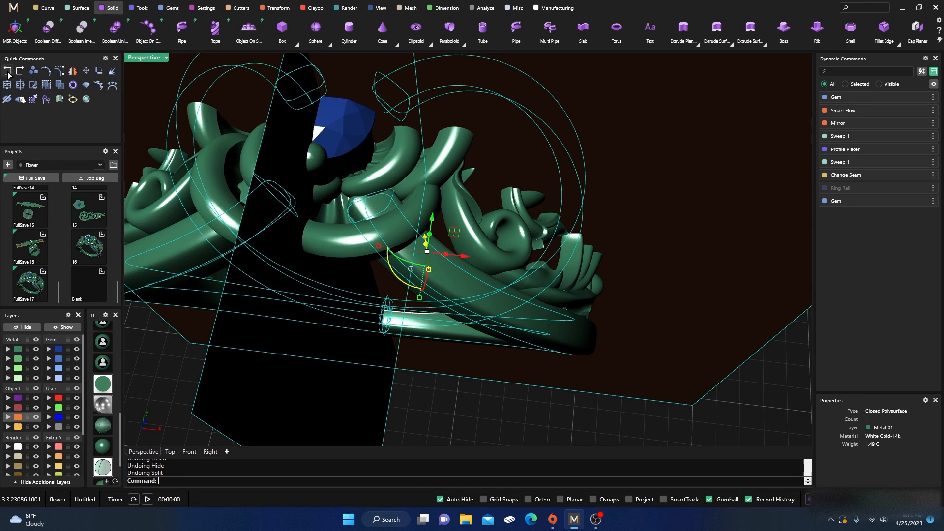
{"action": "left_click", "coordinate": [8, 73]}
{"action": "left_click", "coordinate": [7, 72]}
{"action": "left_click", "coordinate": [8, 73]}
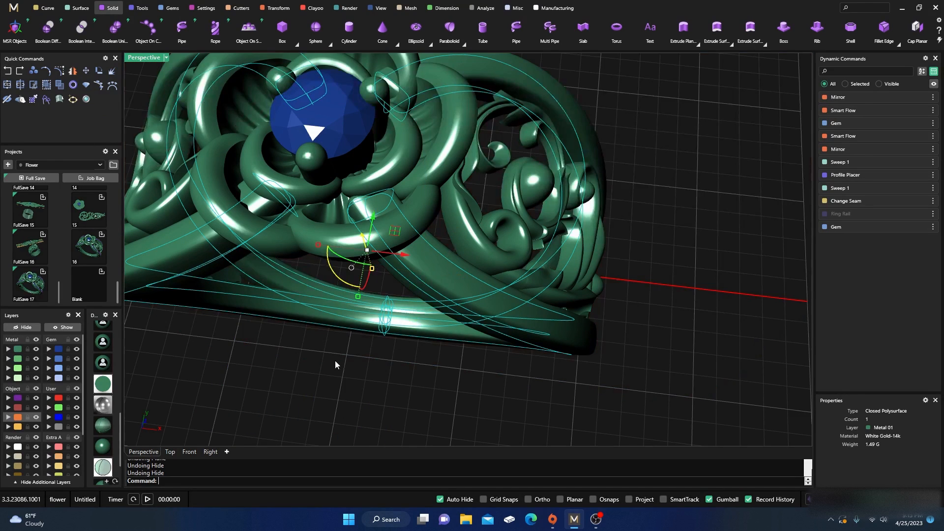
Ungroup the rails and scrollwork on the positive X side of the ring, and check that each rail can be picked separately.
{"action": "scroll", "coordinate": [335, 361], "scroll_direction": "down", "scroll_amount": 3}
{"action": "left_click", "coordinate": [422, 338]}
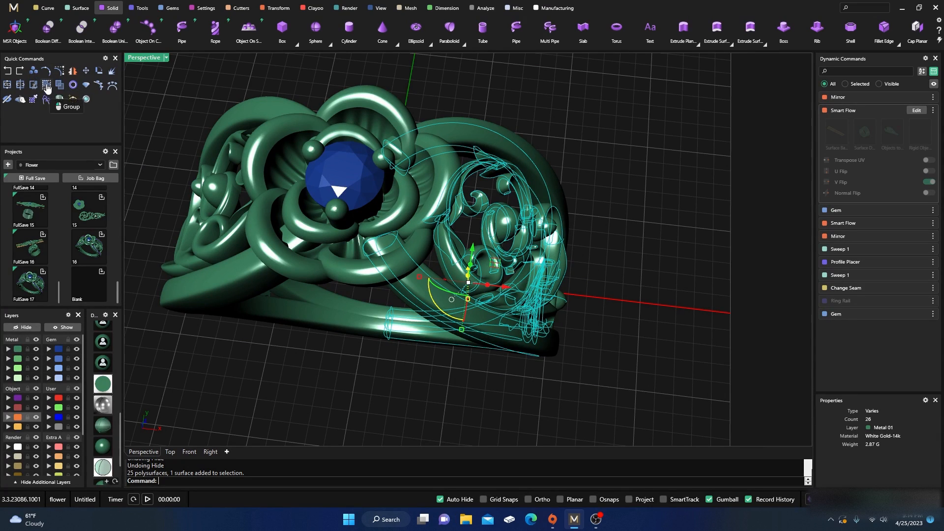
{"action": "left_click", "coordinate": [59, 85]}
{"action": "left_click", "coordinate": [469, 125]}
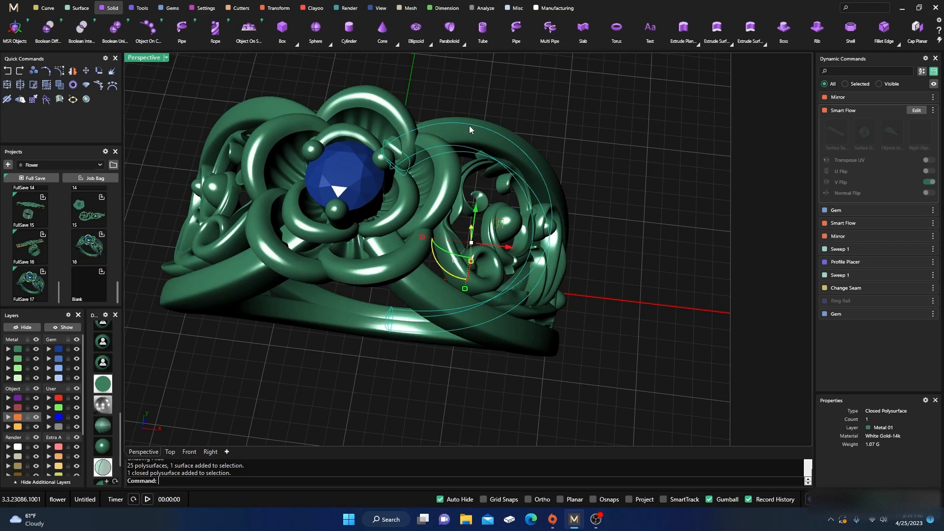
{"action": "left_click", "coordinate": [527, 96]}
{"action": "left_click", "coordinate": [430, 286]}
{"action": "left_click", "coordinate": [550, 91]}
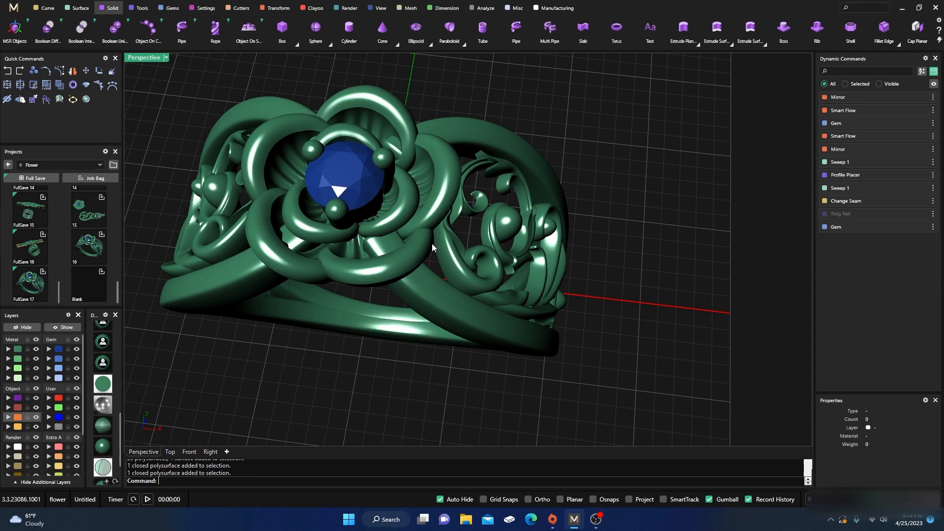
{"action": "scroll", "coordinate": [389, 264], "scroll_direction": "up", "scroll_amount": 3}
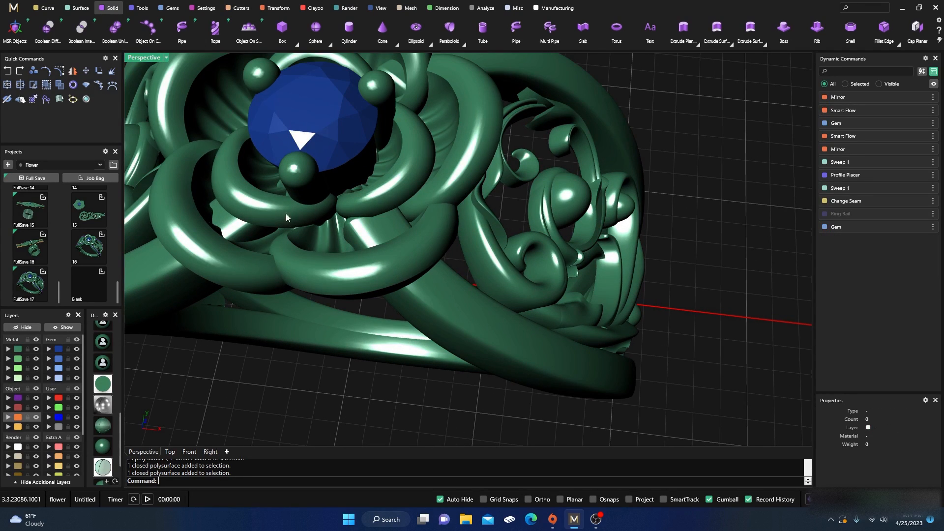
Try to subtract the front rail on the positive X side from the flower with a Boolean Difference.
{"action": "left_click", "coordinate": [49, 28]}
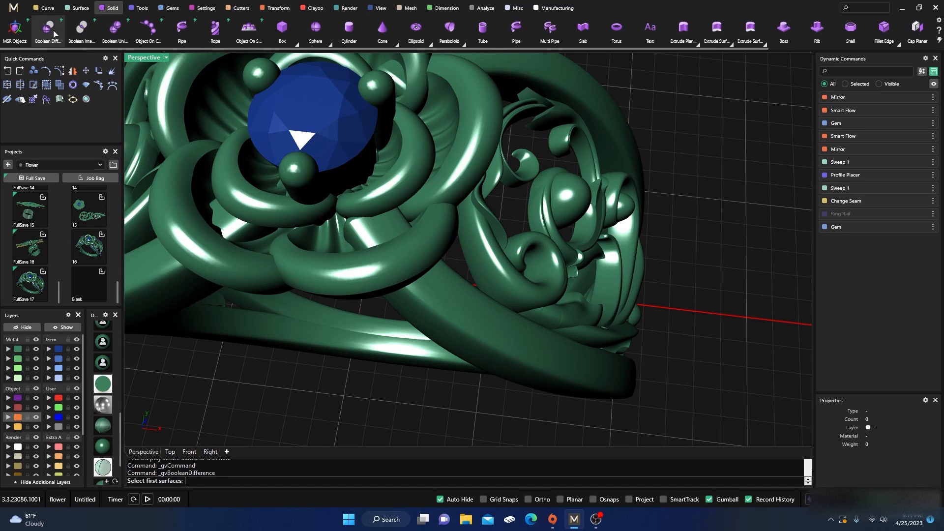
{"action": "left_click", "coordinate": [371, 277]}
{"action": "key", "text": "Return"}
{"action": "left_click", "coordinate": [430, 308]}
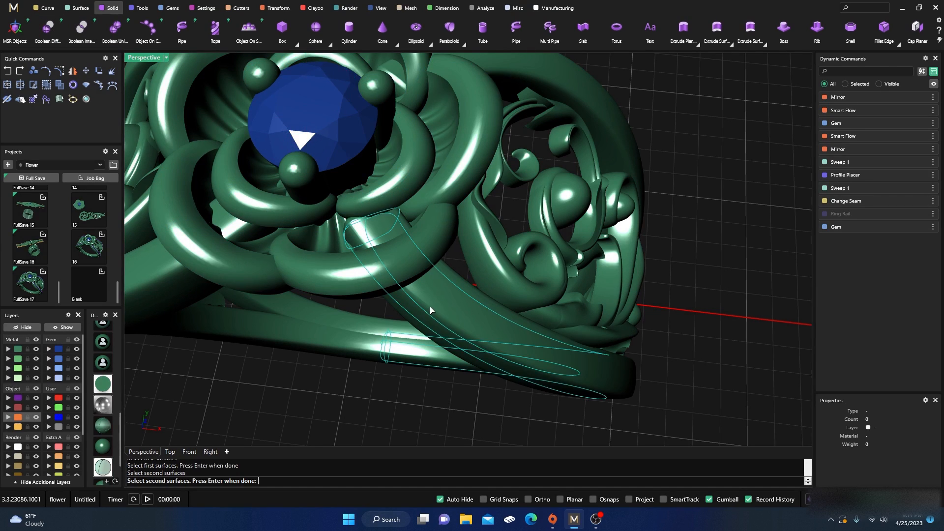
{"action": "key", "text": "Return"}
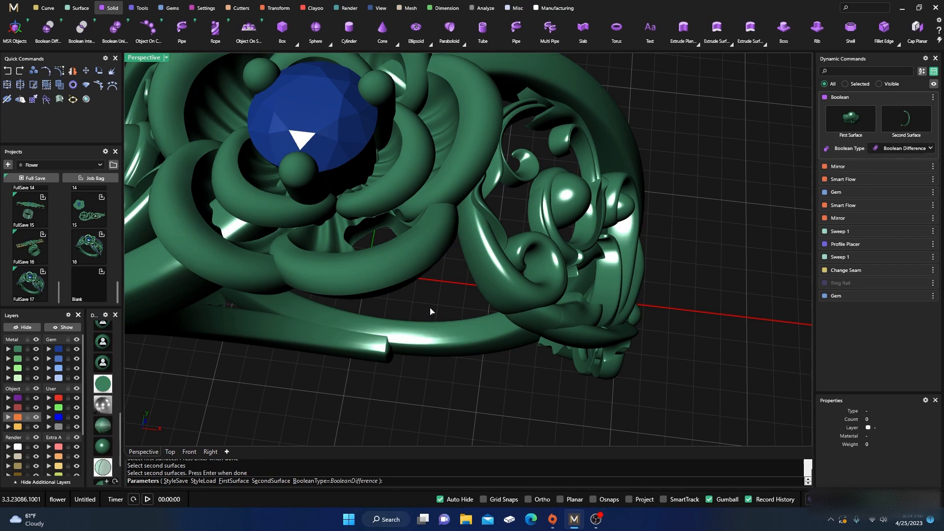
{"action": "key", "text": "Escape"}
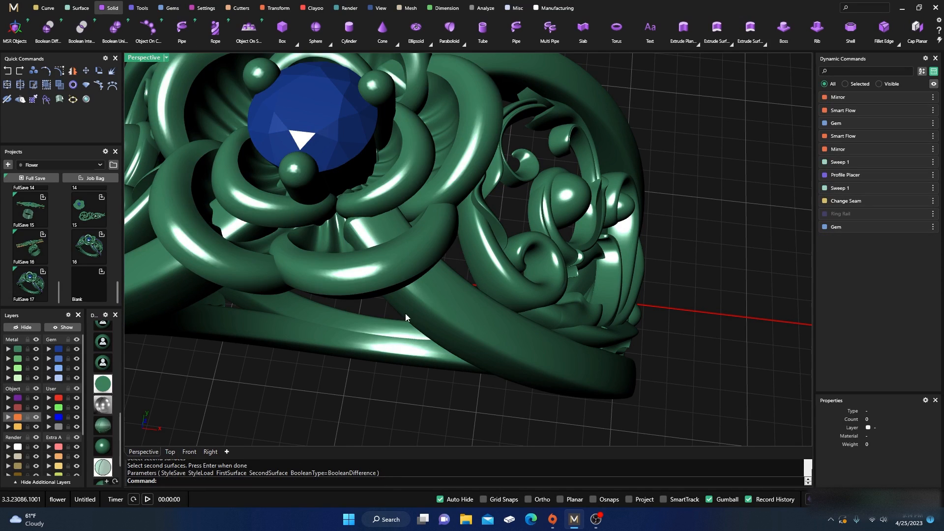
Try to subtract the flower from the front rail on the positive X side with a Boolean Difference and inspect the cut end.
{"action": "key", "text": "Return"}
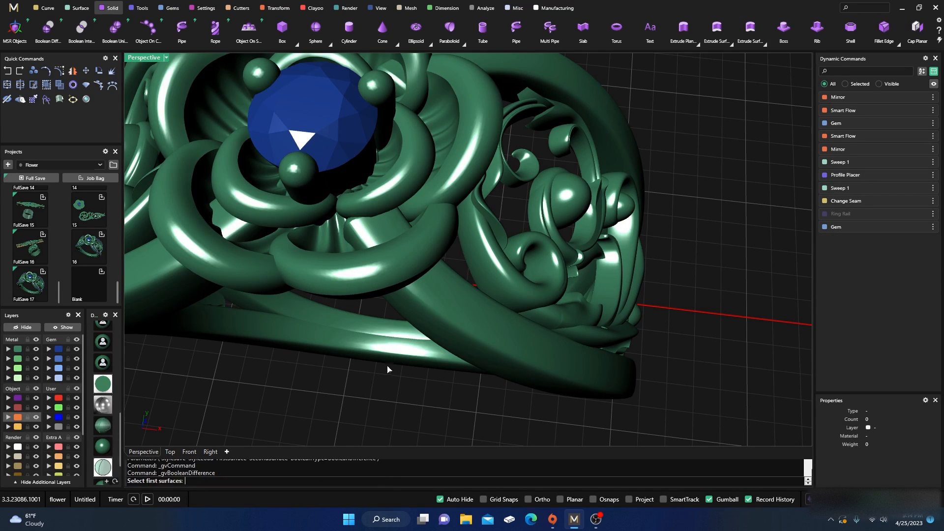
{"action": "left_click", "coordinate": [447, 313]}
{"action": "key", "text": "Return"}
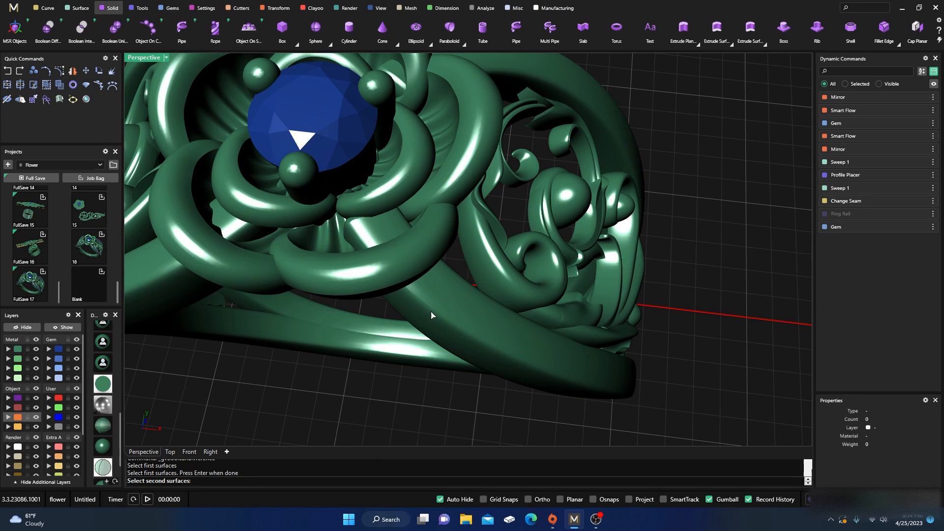
{"action": "left_click", "coordinate": [372, 281]}
{"action": "key", "text": "Return"}
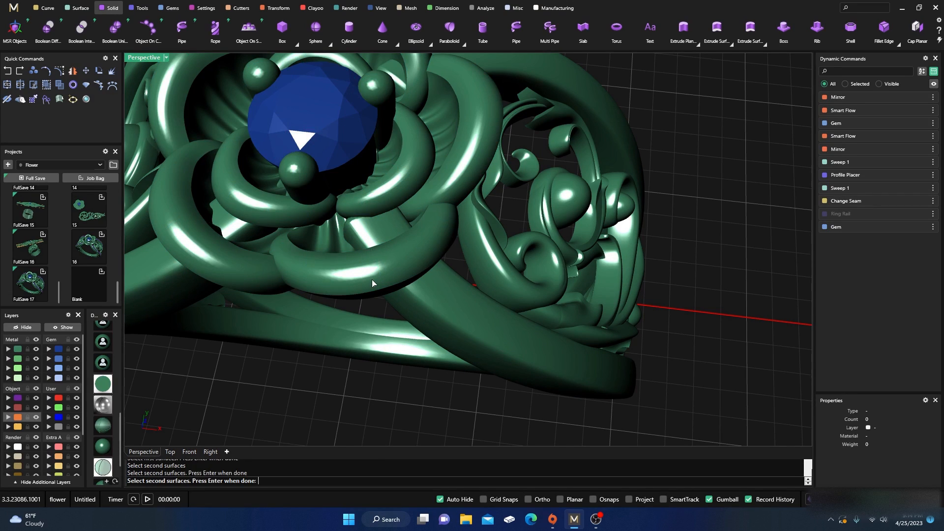
{"action": "key", "text": "Return"}
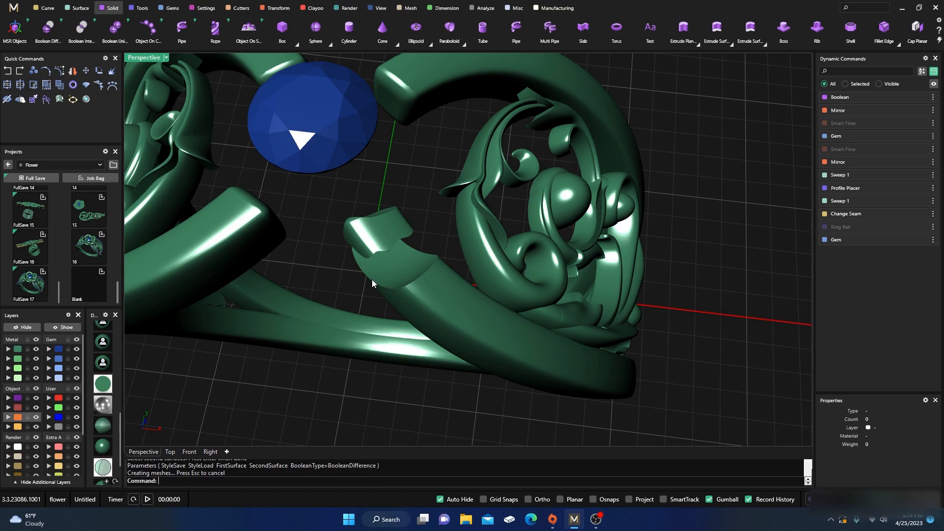
{"action": "right_click_drag", "start_coordinate": [391, 256], "coordinate": [403, 193]}
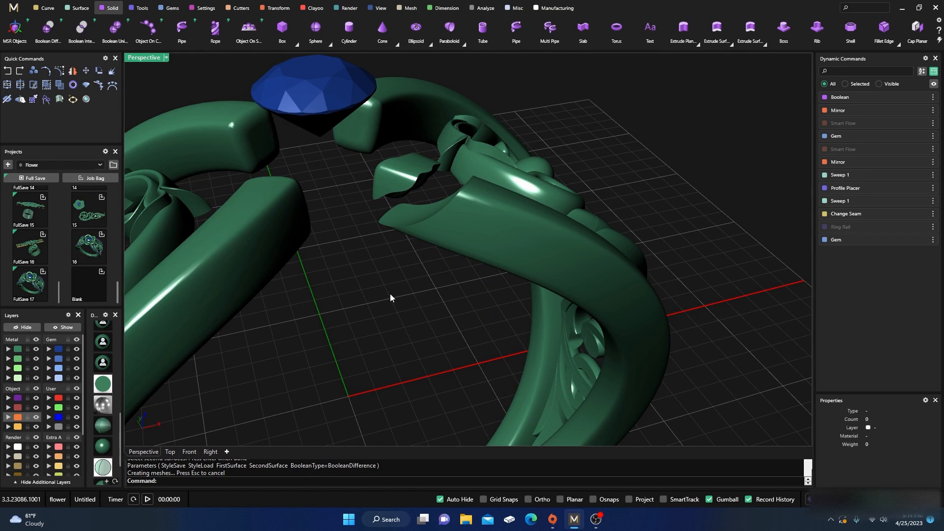
{"action": "right_click_drag", "start_coordinate": [392, 297], "coordinate": [344, 323]}
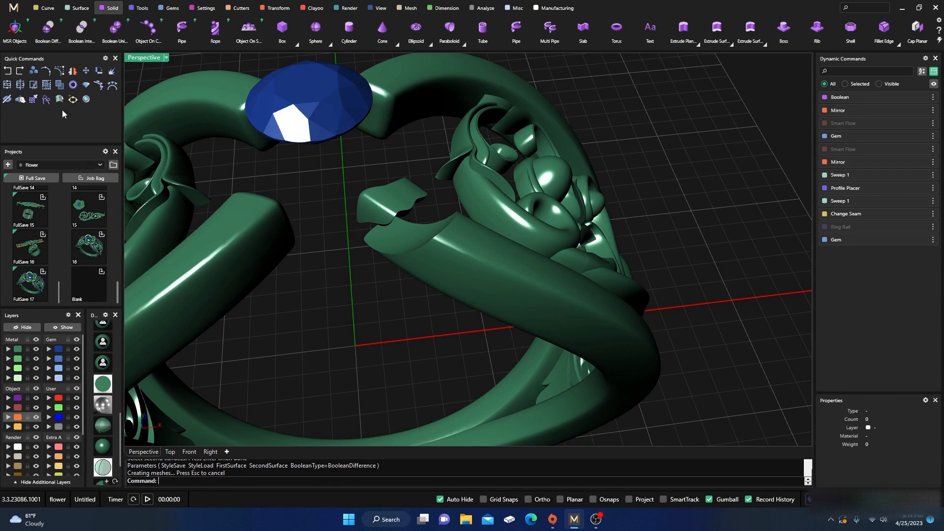
Undo the Boolean Difference on the front rail and clear the selection of the flower.
{"action": "left_click", "coordinate": [7, 70]}
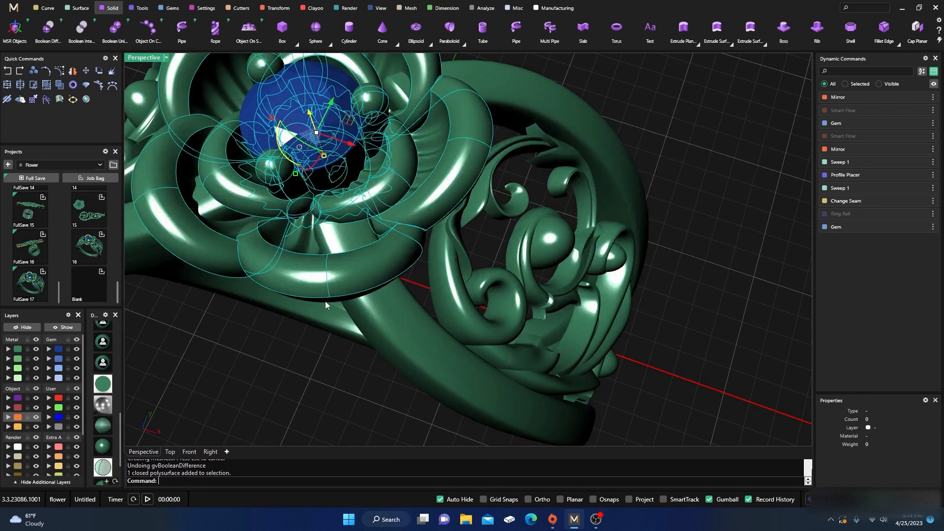
{"action": "left_click", "coordinate": [321, 287]}
{"action": "left_click", "coordinate": [306, 364]}
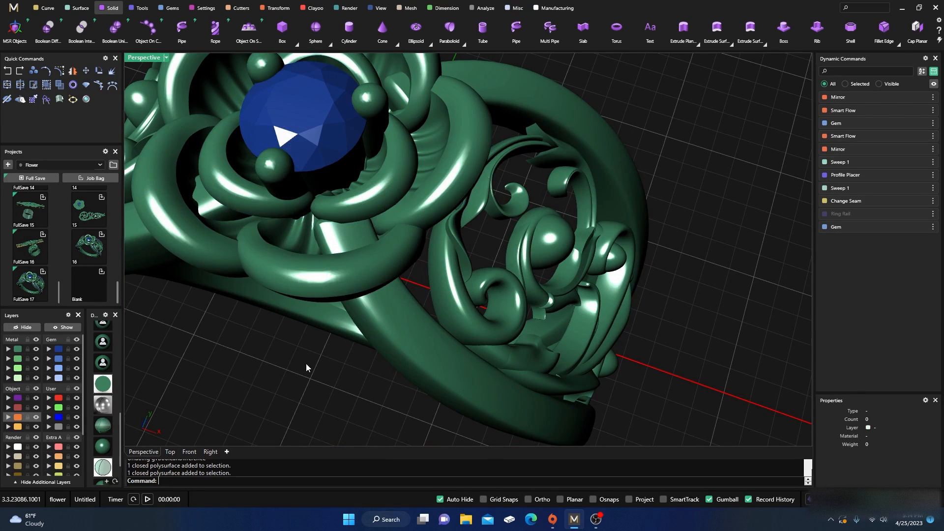
Copy the flower in place, assign it to the User 01 layer and hide that layer.
{"action": "right_click_drag", "start_coordinate": [306, 364], "coordinate": [359, 341]}
{"action": "left_click", "coordinate": [338, 229]}
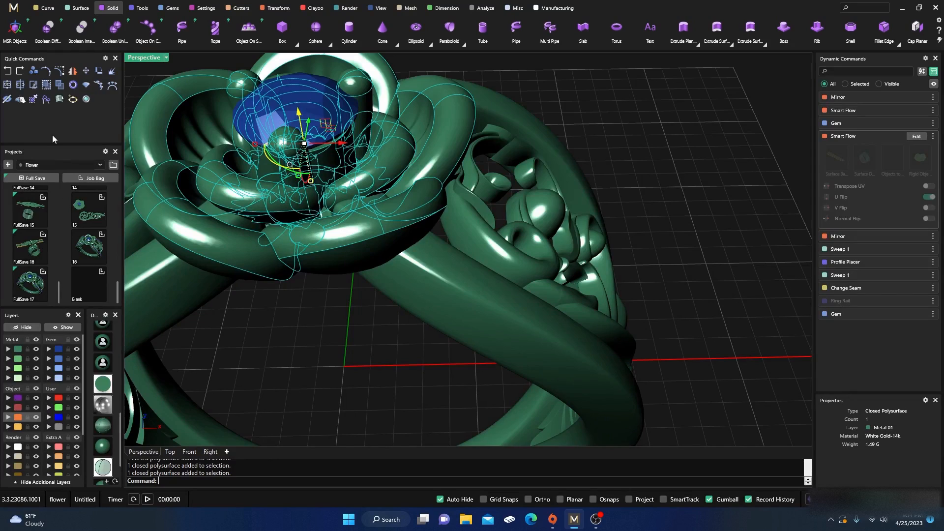
{"action": "left_click", "coordinate": [33, 83]}
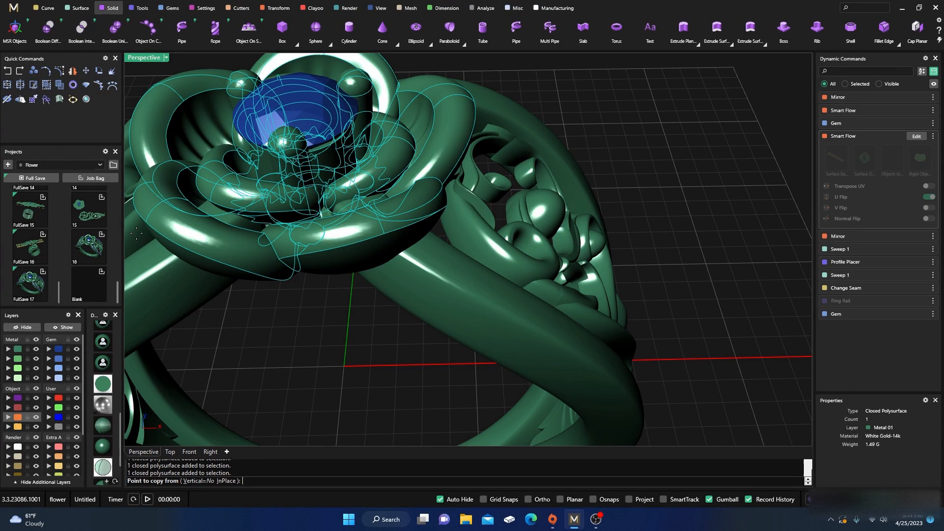
{"action": "left_click", "coordinate": [229, 481]}
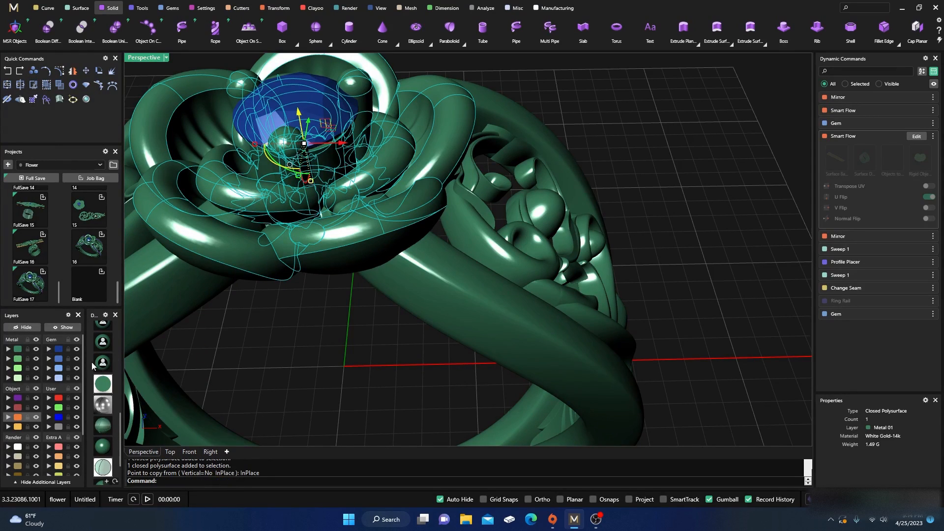
{"action": "left_click", "coordinate": [58, 398]}
{"action": "left_click", "coordinate": [76, 398]}
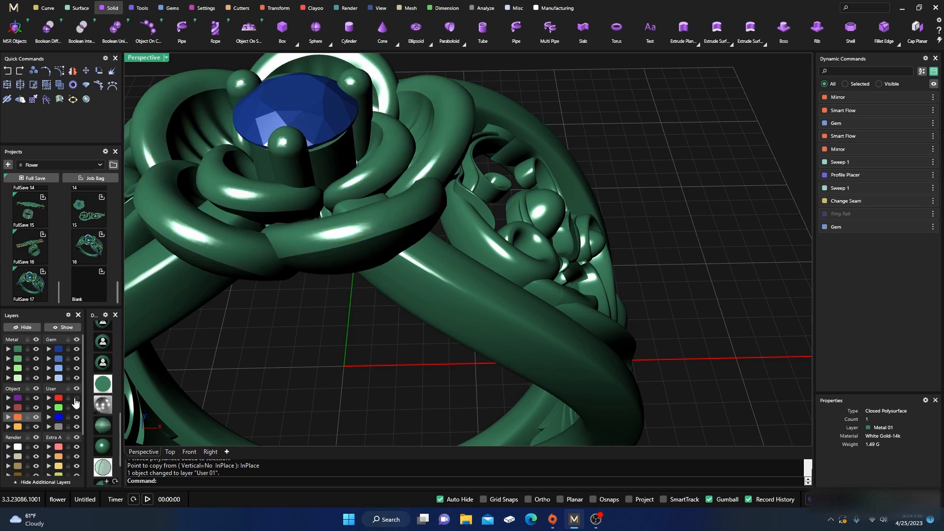
Subtract the remaining flower from the front rail on the positive X side with a Boolean Difference.
{"action": "scroll", "coordinate": [353, 334], "scroll_direction": "down", "scroll_amount": 4}
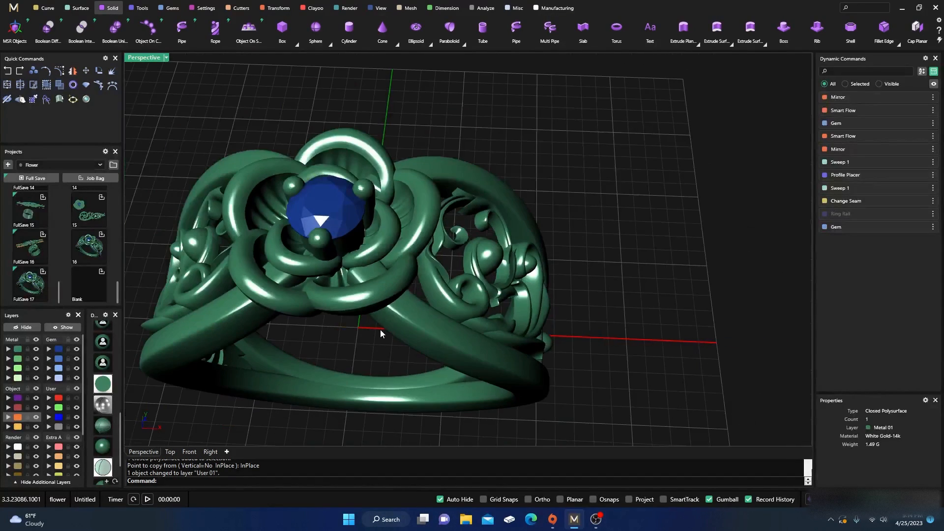
{"action": "left_click", "coordinate": [397, 318]}
{"action": "left_click", "coordinate": [378, 96]}
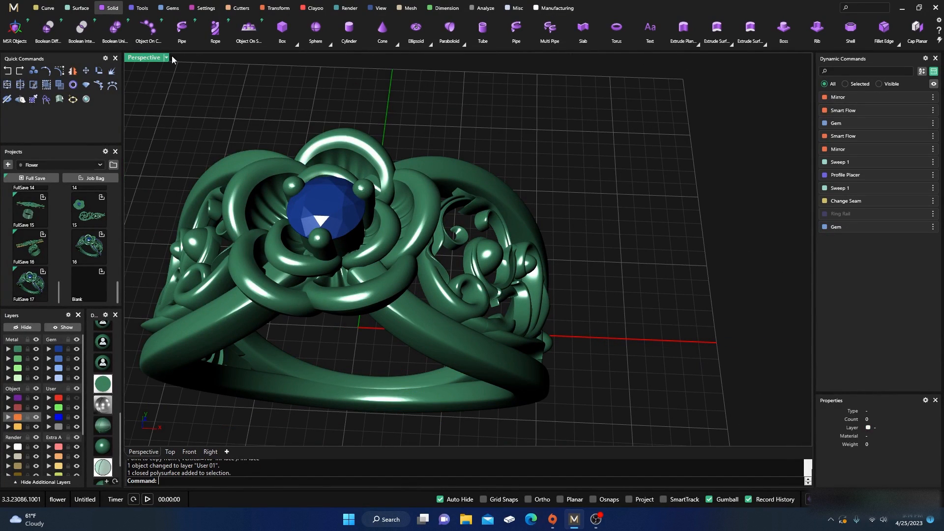
{"action": "left_click", "coordinate": [56, 35]}
{"action": "left_click", "coordinate": [412, 325]}
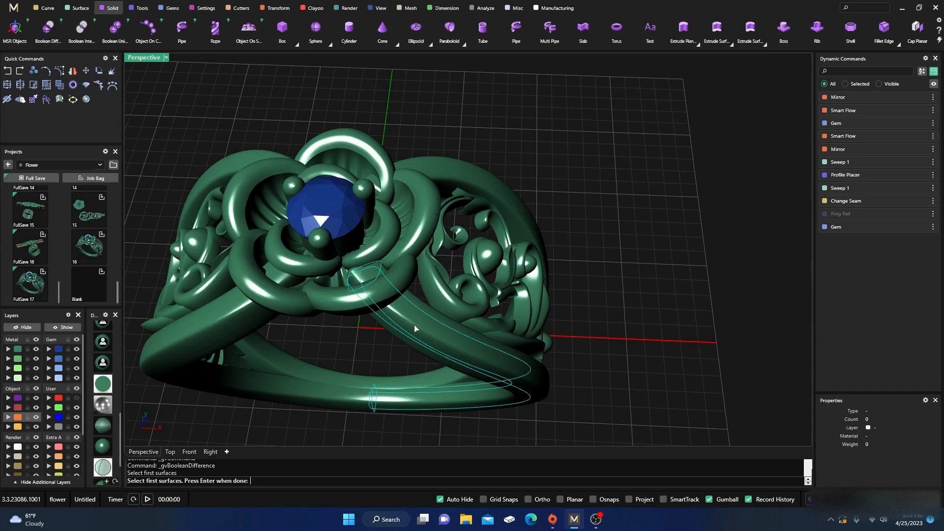
{"action": "key", "text": "Return"}
{"action": "left_click", "coordinate": [375, 325]}
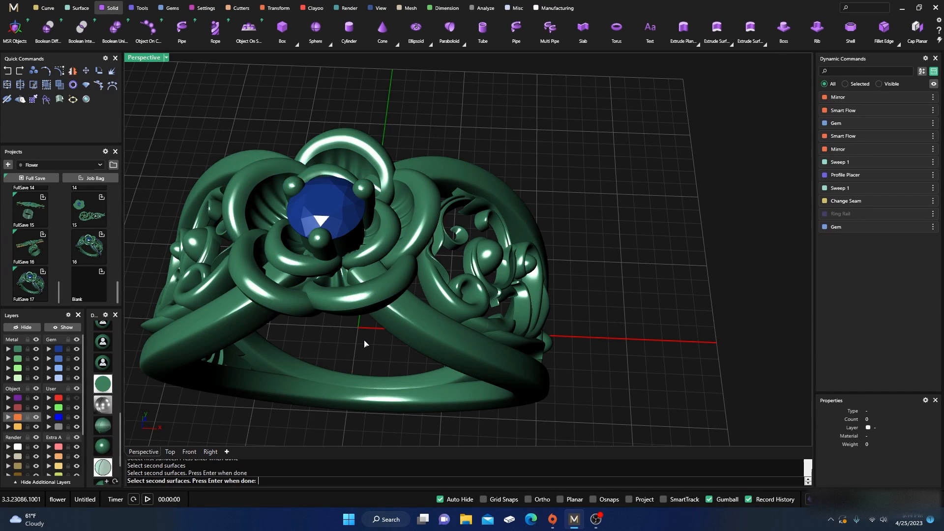
{"action": "key", "text": "Return"}
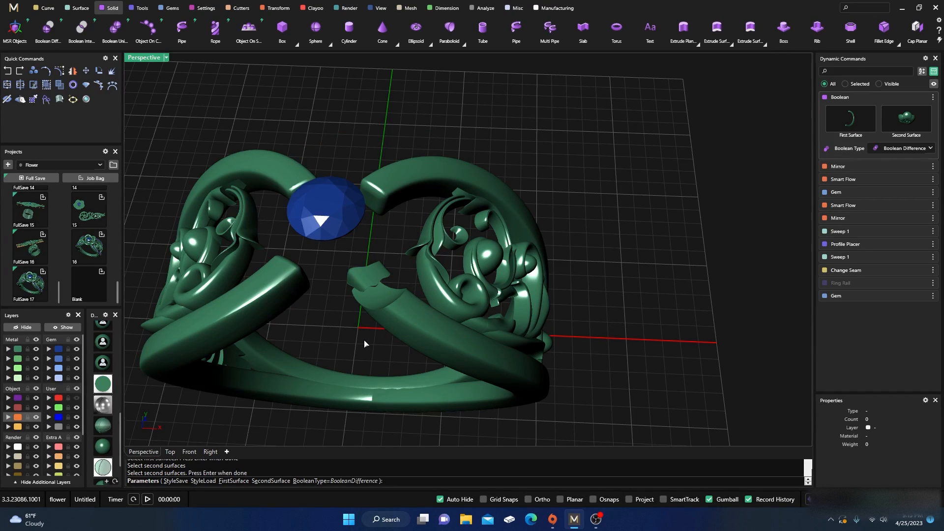
{"action": "key", "text": "Return"}
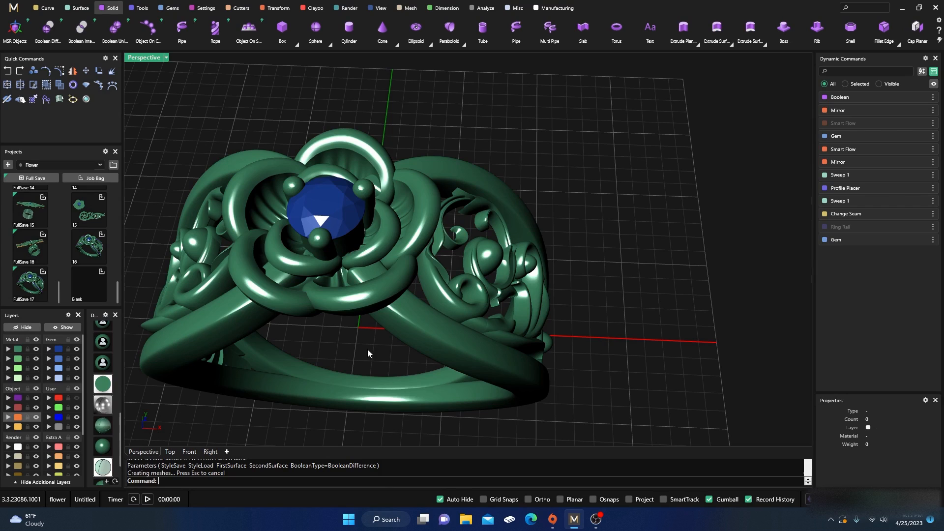
Separate the two pieces of the cut front rail and delete the small leftover piece inside the flower.
{"action": "mouse_move", "coordinate": [367, 349]}
{"action": "right_mouse_down"}
{"action": "mouse_move", "coordinate": [375, 334]}
{"action": "mouse_move", "coordinate": [354, 343]}
{"action": "right_mouse_up"}
{"action": "left_click", "coordinate": [408, 323]}
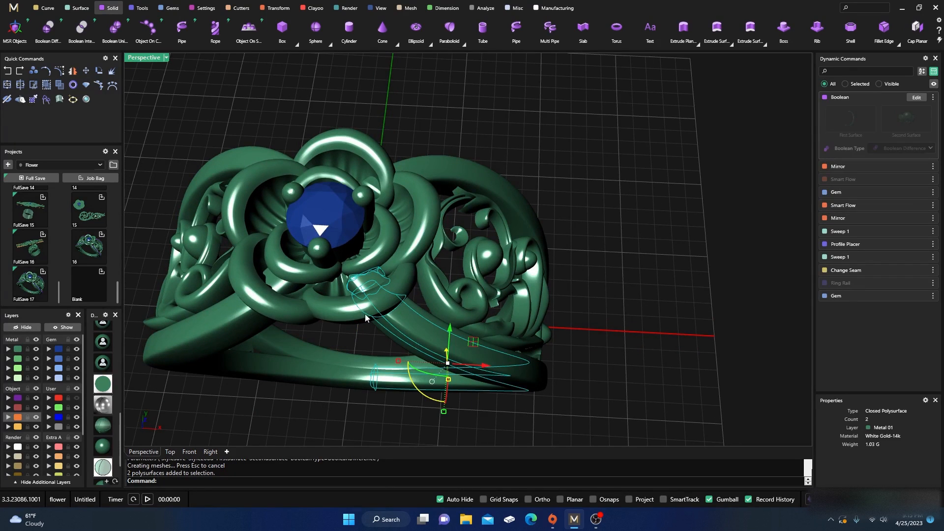
{"action": "left_click", "coordinate": [279, 139]}
{"action": "left_click", "coordinate": [419, 344]}
{"action": "left_click", "coordinate": [349, 341]}
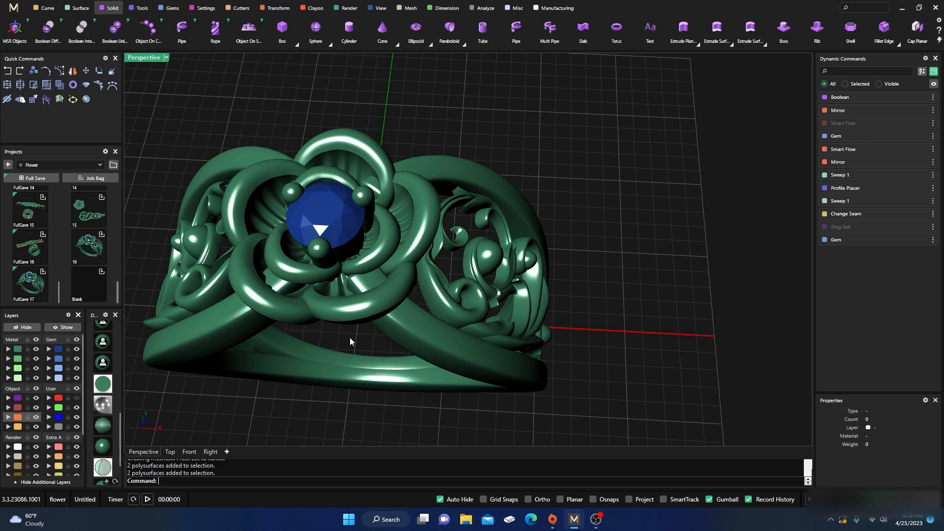
{"action": "left_click", "coordinate": [389, 331]}
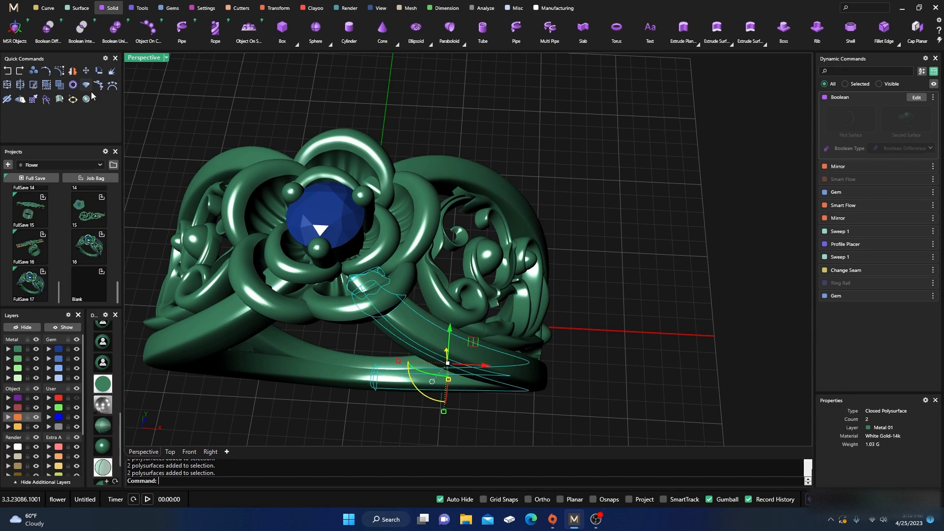
{"action": "left_click", "coordinate": [285, 134]}
{"action": "scroll", "coordinate": [349, 273], "scroll_direction": "up", "scroll_amount": 5}
{"action": "left_click", "coordinate": [369, 285]}
{"action": "key", "text": "Delete"}
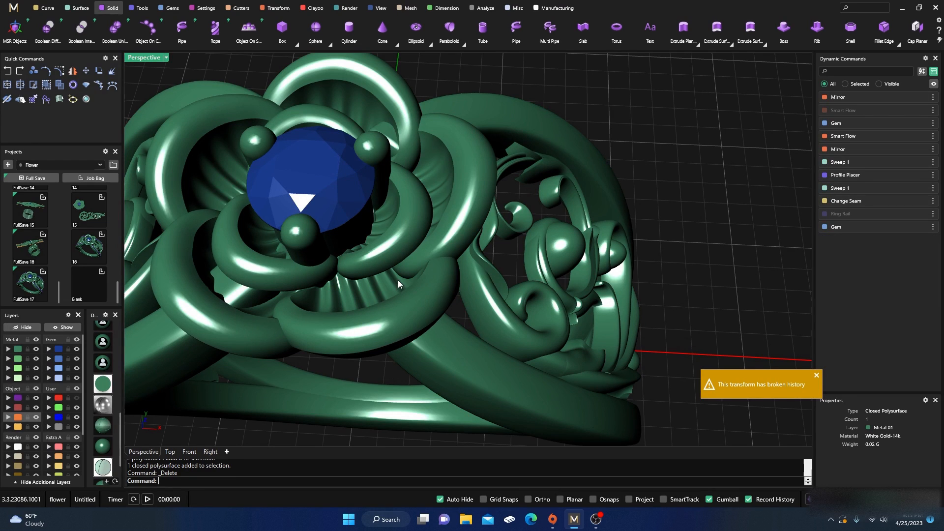
Delete the back rail on the positive X side and the whole mirrored half on the negative X side.
{"action": "scroll", "coordinate": [376, 368], "scroll_direction": "down", "scroll_amount": 7}
{"action": "left_click", "coordinate": [380, 371]}
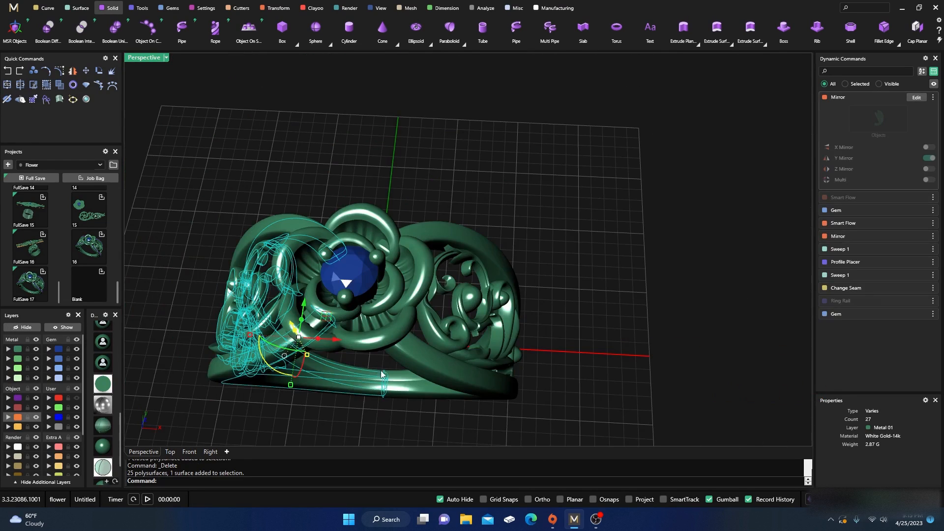
{"action": "right_click_drag", "start_coordinate": [381, 372], "coordinate": [359, 369]}
{"action": "left_click", "coordinate": [373, 340]}
{"action": "left_click", "coordinate": [408, 317]}
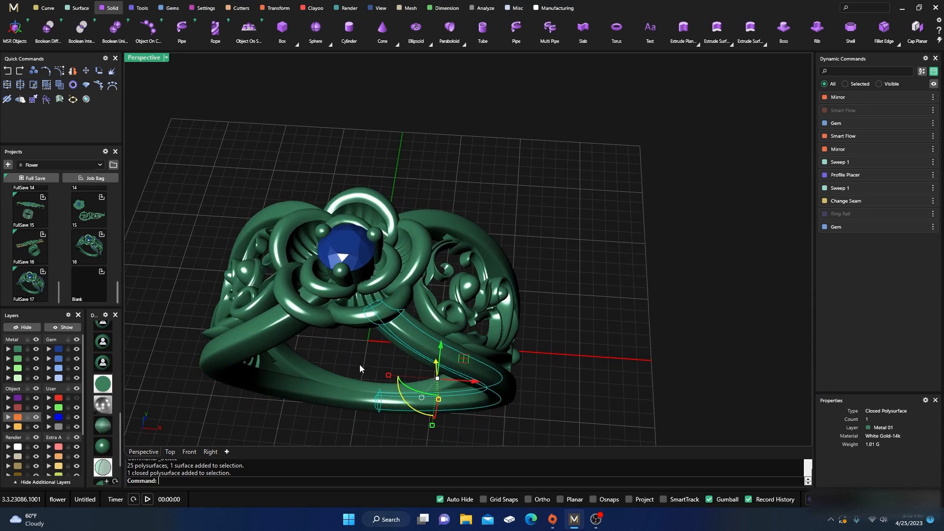
{"action": "left_click", "coordinate": [356, 350]}
{"action": "left_click", "coordinate": [430, 220]}
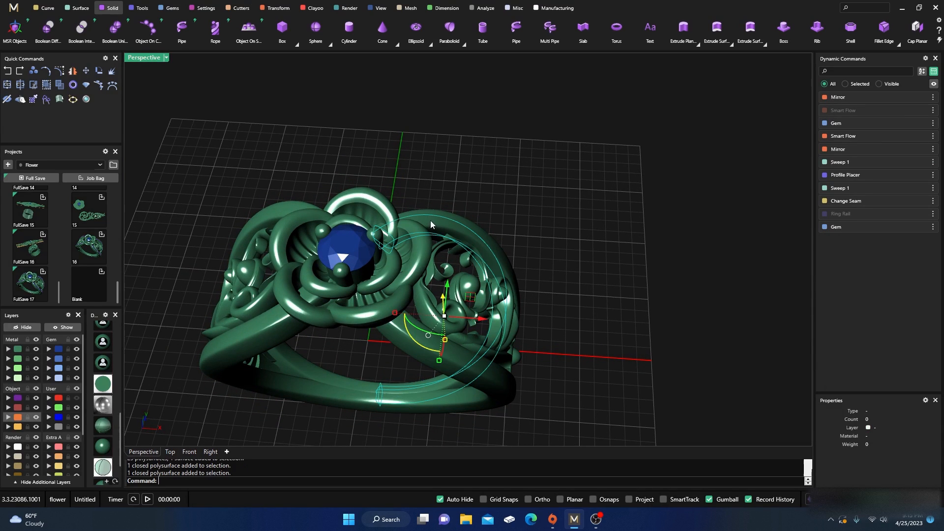
{"action": "key", "text": "Delete"}
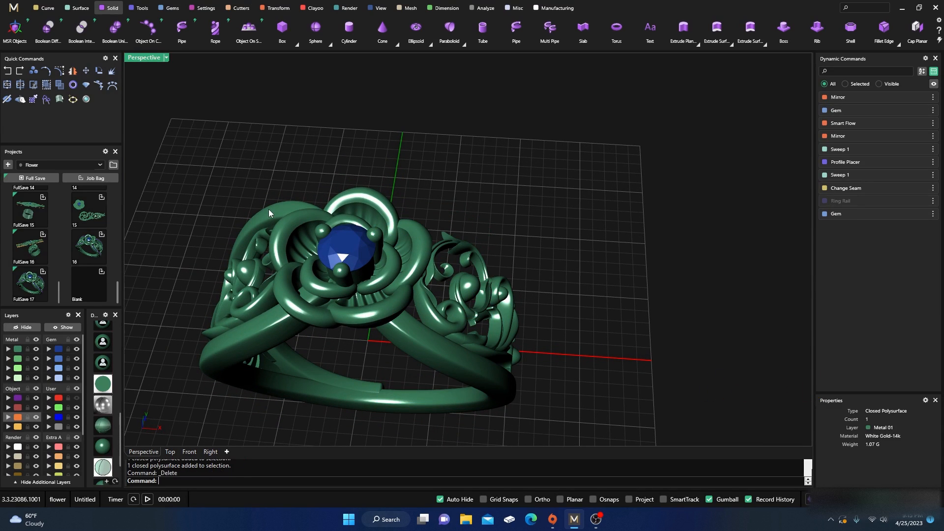
{"action": "left_click", "coordinate": [269, 220]}
{"action": "key", "text": "Delete"}
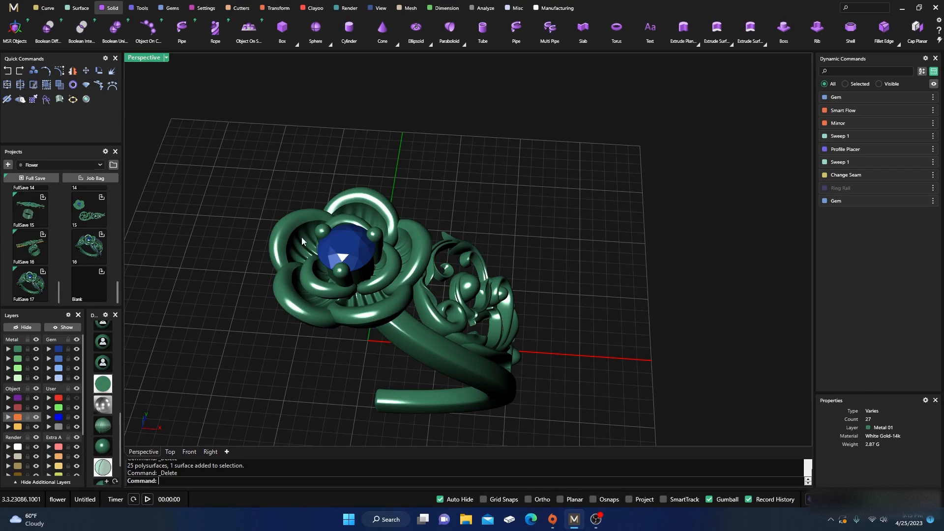
Mirror the trimmed front rail with X Mirror, Y Mirror and Multi turned on, completing all four shank rails.
{"action": "right_click_drag", "start_coordinate": [416, 322], "coordinate": [409, 352]}
{"action": "left_click", "coordinate": [409, 352]}
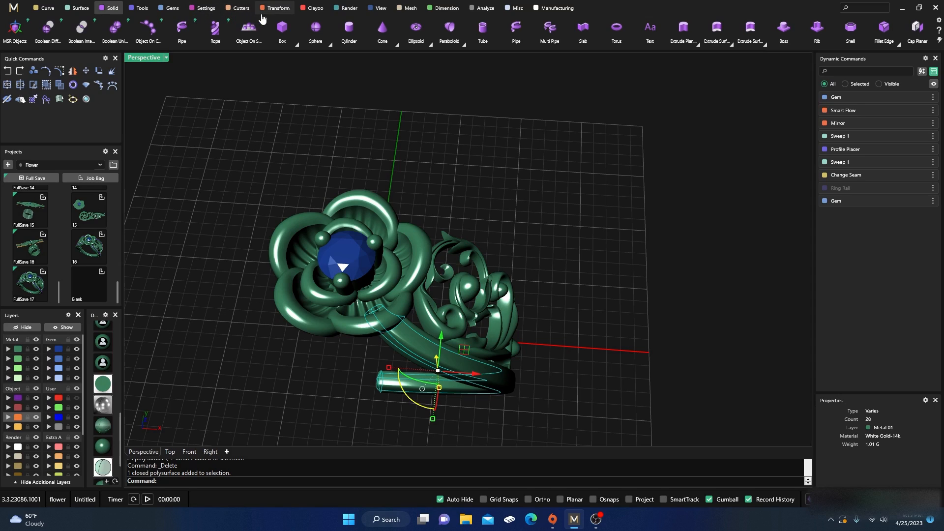
{"action": "left_click", "coordinate": [275, 8]}
{"action": "left_click", "coordinate": [148, 39]}
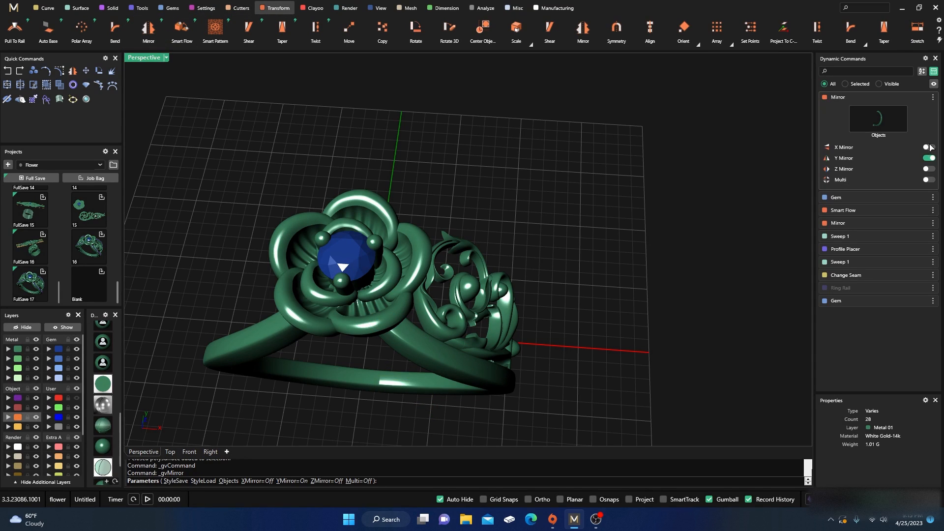
{"action": "left_click", "coordinate": [929, 147]}
{"action": "left_click", "coordinate": [929, 180]}
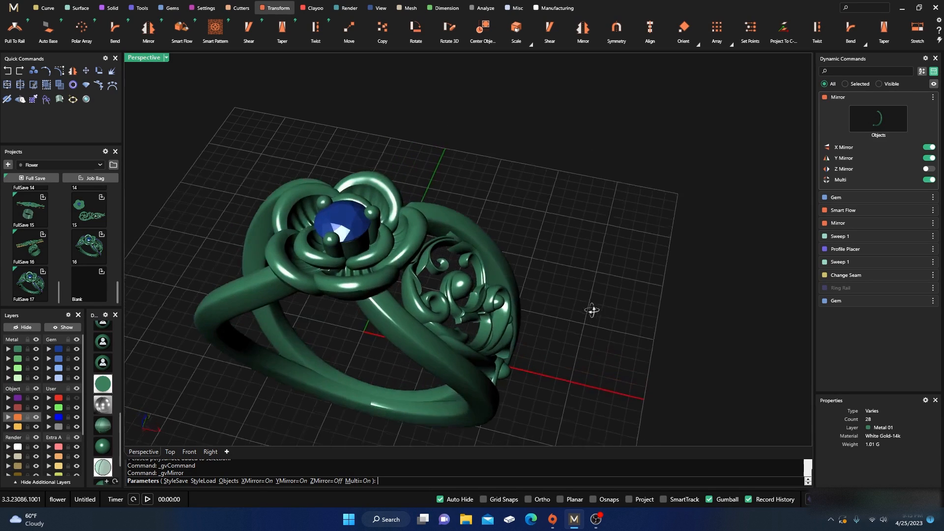
{"action": "right_click_drag", "start_coordinate": [615, 330], "coordinate": [478, 298]}
{"action": "key", "text": "Return"}
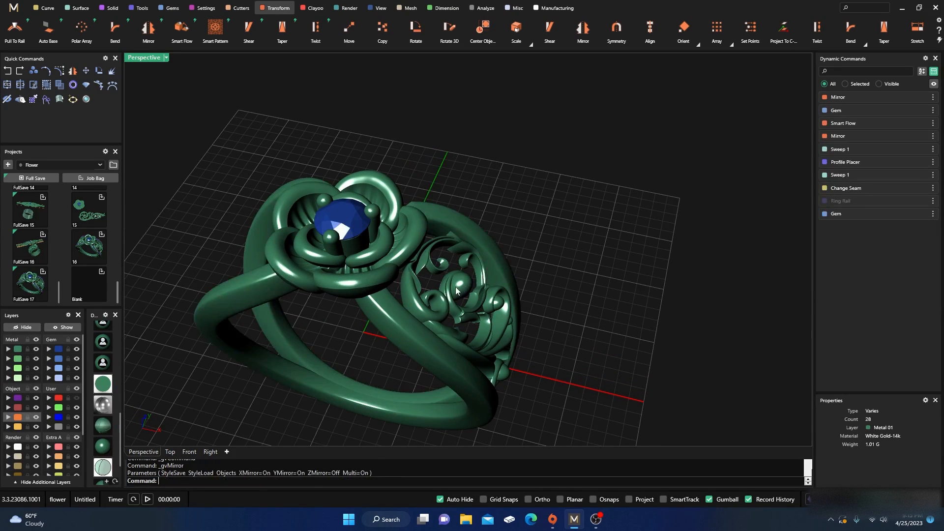
Hide the flower and the gem's layer to expose the trimmed rail ends.
{"action": "left_click", "coordinate": [459, 290]}
{"action": "right_click_drag", "start_coordinate": [512, 325], "coordinate": [486, 322]}
{"action": "left_click", "coordinate": [333, 303]}
{"action": "left_click", "coordinate": [22, 327]}
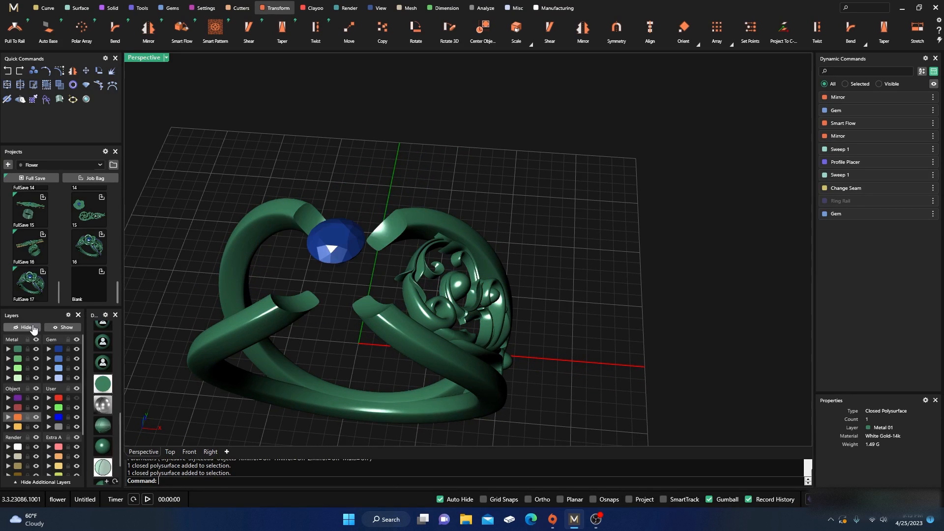
{"action": "right_click_drag", "start_coordinate": [302, 387], "coordinate": [327, 322]}
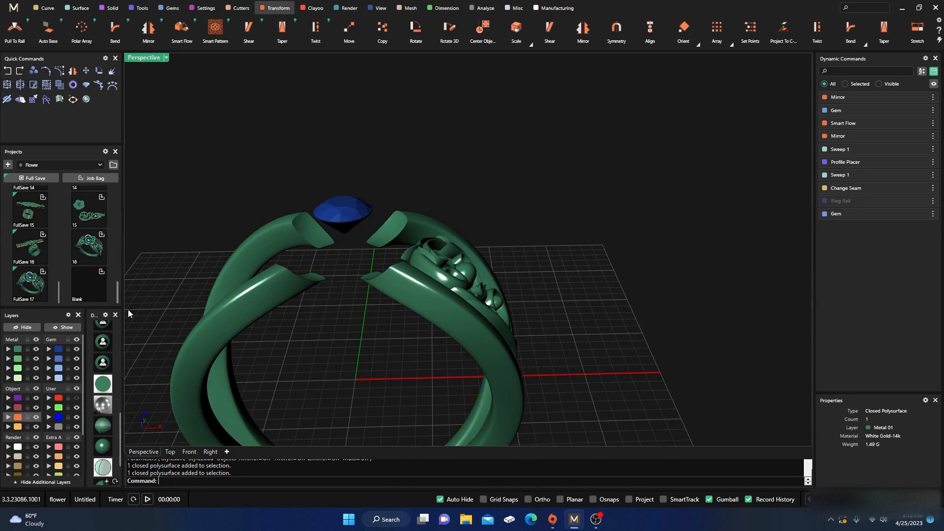
{"action": "left_click", "coordinate": [76, 349]}
Mirror the scrollwork on the positive X side to the opposite side of the ring using only Y Mirror.
{"action": "left_click_drag", "start_coordinate": [366, 180], "coordinate": [585, 445]}
{"action": "right_click_drag", "start_coordinate": [586, 445], "coordinate": [494, 345]}
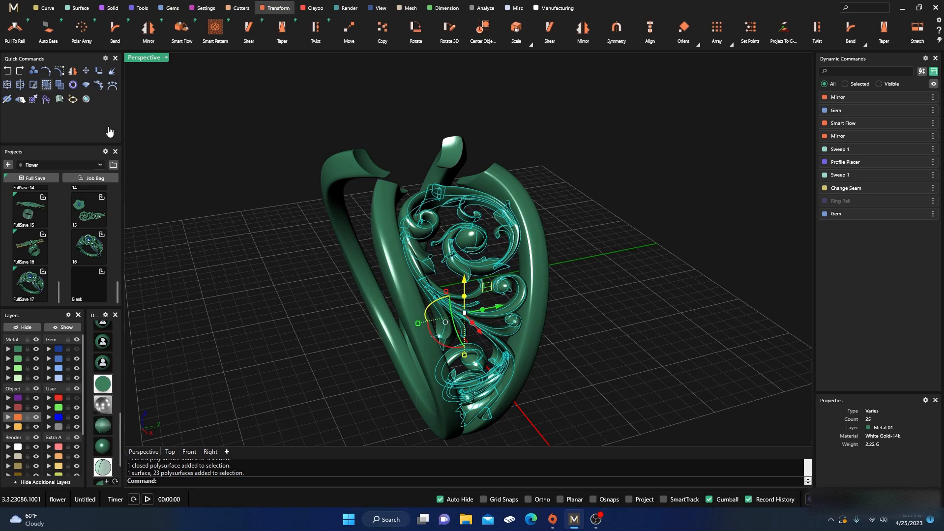
{"action": "key", "text": "Escape"}
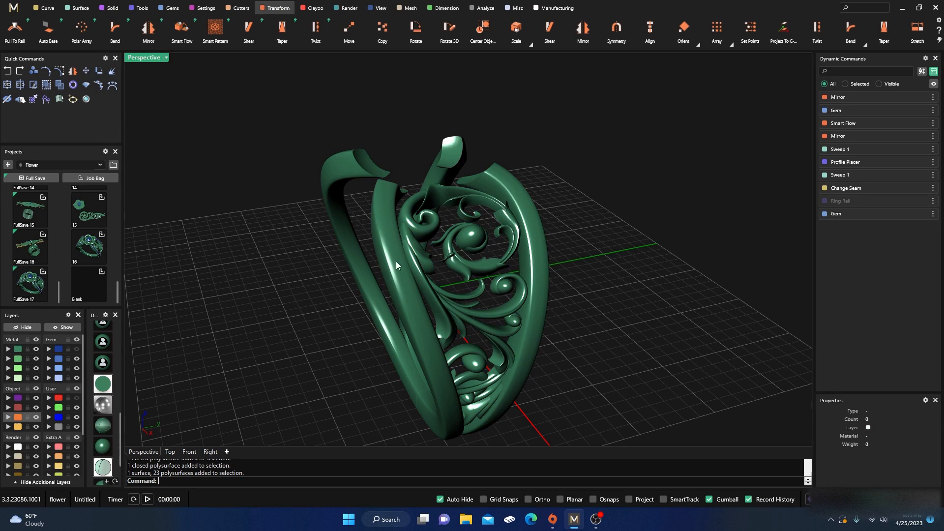
{"action": "left_click", "coordinate": [458, 268]}
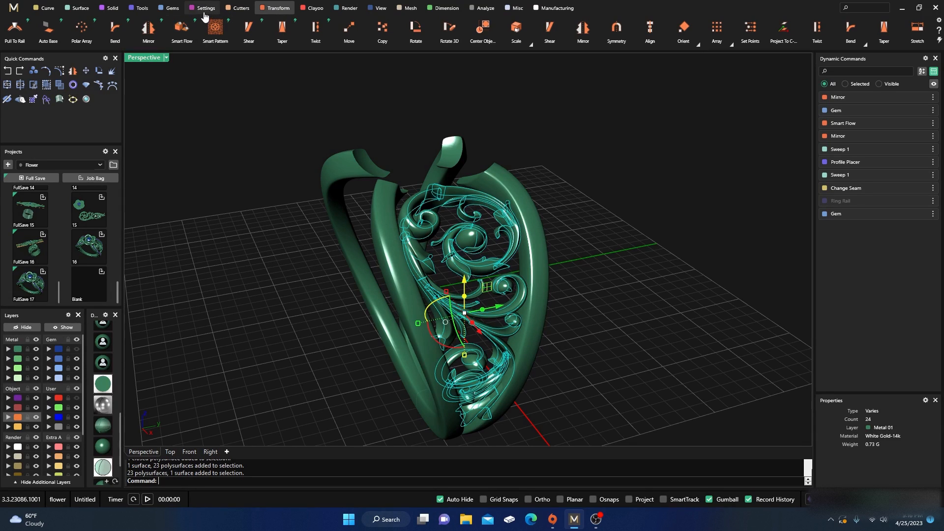
{"action": "left_click", "coordinate": [149, 28]}
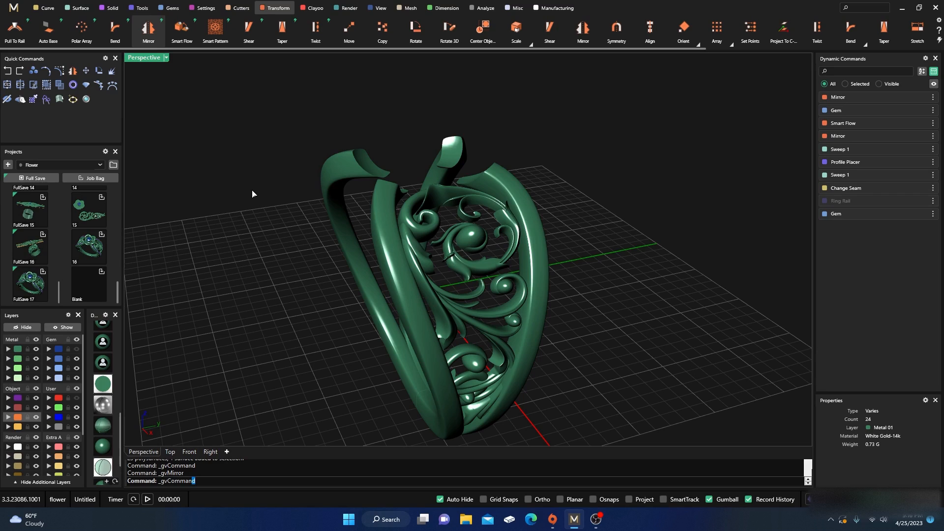
{"action": "right_click_drag", "start_coordinate": [253, 274], "coordinate": [210, 386]}
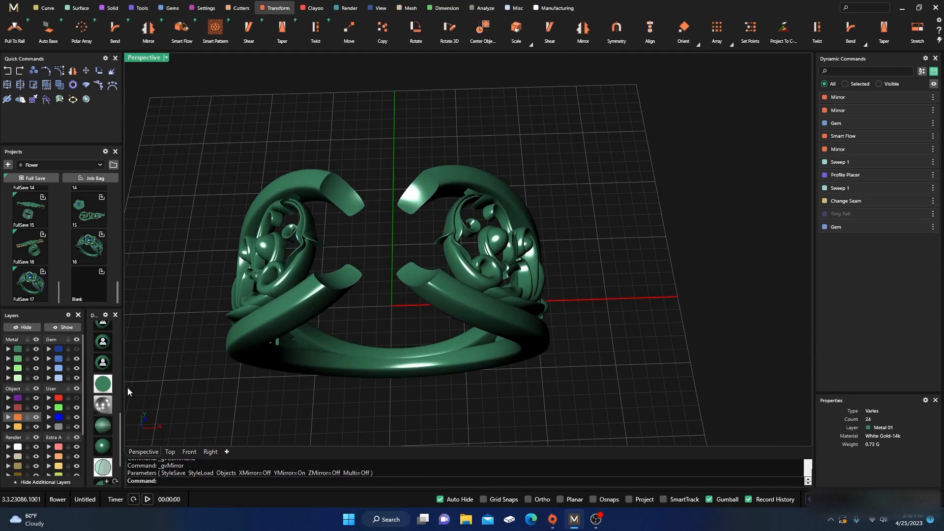
Turn the gem's layer back on and show all hidden objects.
{"action": "left_click", "coordinate": [76, 349]}
{"action": "left_click", "coordinate": [63, 327]}
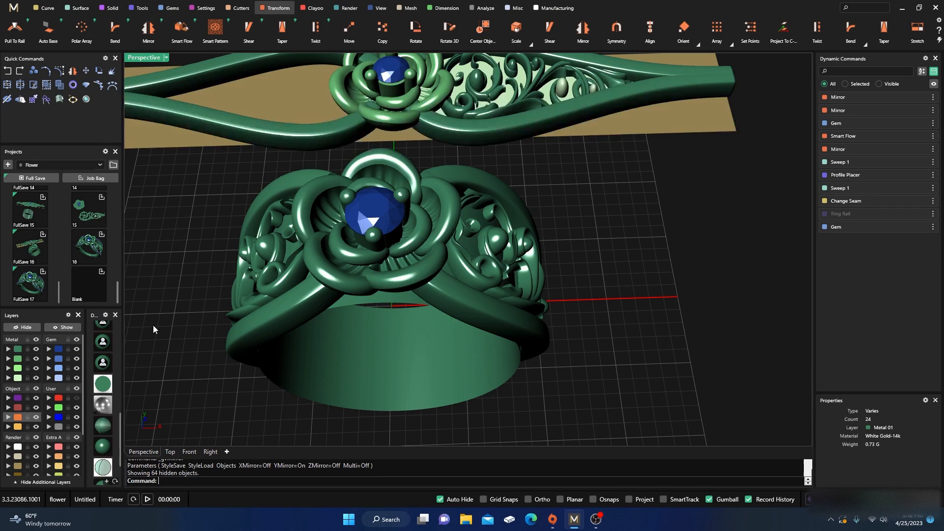
{"action": "right_click_drag", "start_coordinate": [338, 347], "coordinate": [348, 367]}
Hide the flat ring layout with its flower and the spare flat scrollwork, leaving the wrapped ring in view.
{"action": "scroll", "coordinate": [348, 374], "scroll_direction": "down", "scroll_amount": 8}
{"action": "right_click_drag", "start_coordinate": [372, 320], "coordinate": [371, 382]}
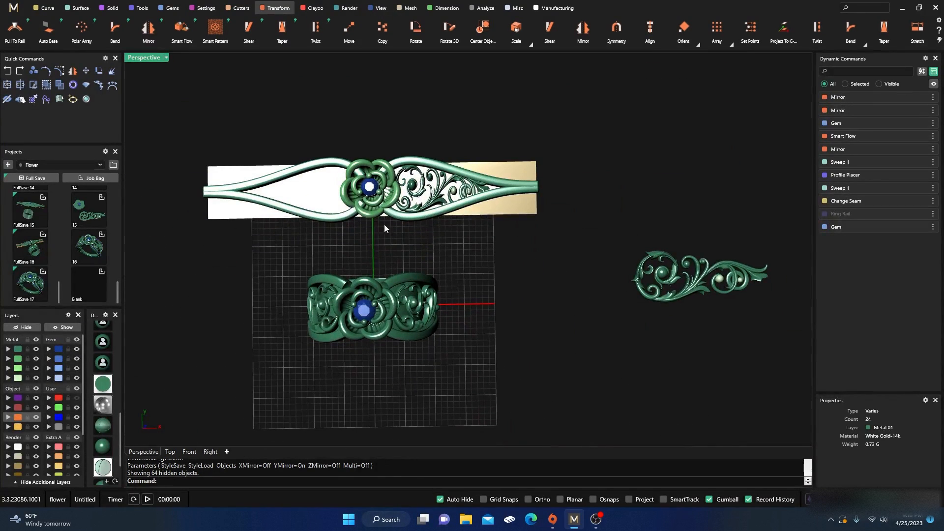
{"action": "left_click_drag", "start_coordinate": [487, 264], "coordinate": [286, 122]}
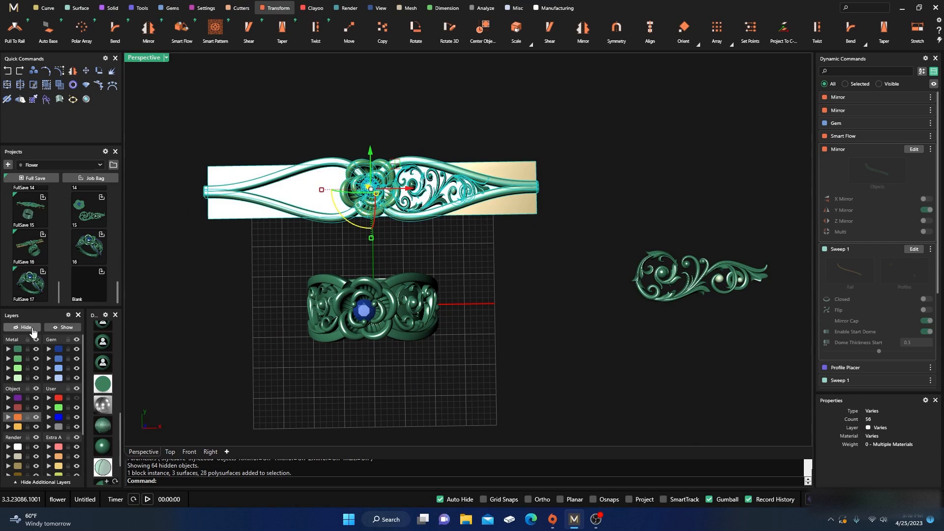
{"action": "left_click", "coordinate": [31, 330]}
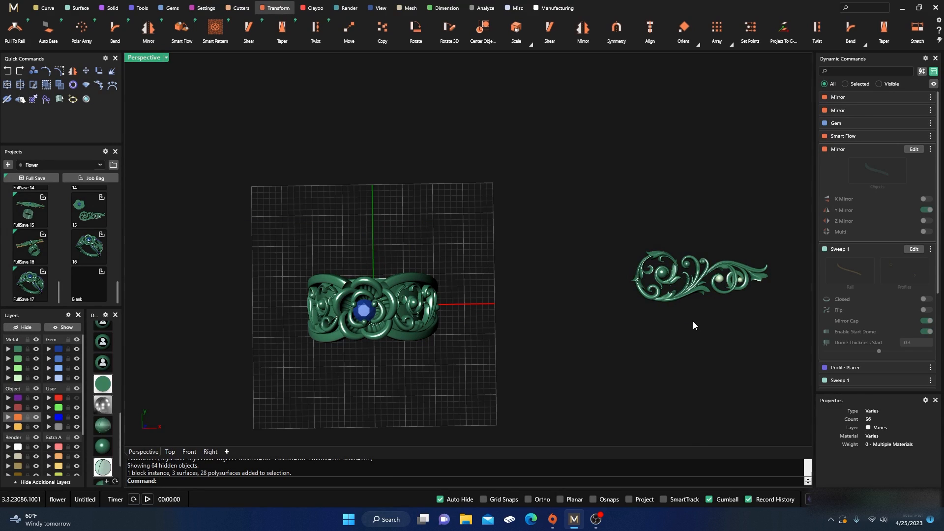
{"action": "left_click_drag", "start_coordinate": [694, 326], "coordinate": [491, 290]}
{"action": "left_click", "coordinate": [21, 327]}
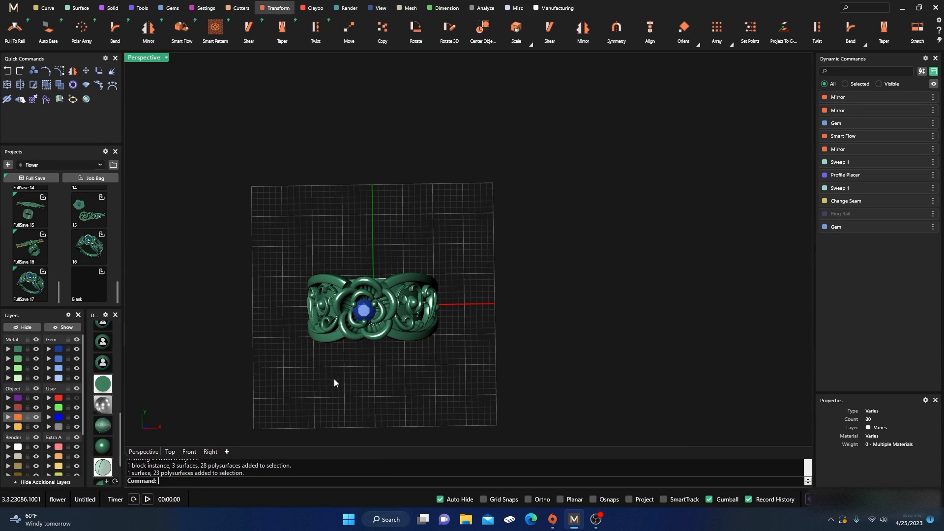
Delete the plain inner band surface that lines the finger hole of the ring.
{"action": "right_click_drag", "start_coordinate": [333, 383], "coordinate": [338, 332]}
{"action": "right_click_drag", "start_coordinate": [428, 366], "coordinate": [343, 306]}
{"action": "scroll", "coordinate": [343, 306], "scroll_direction": "up", "scroll_amount": 5}
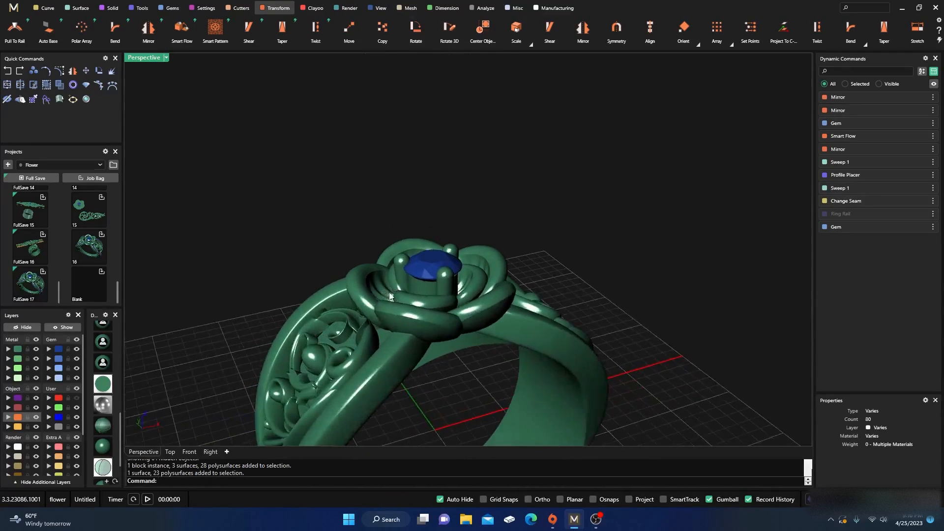
{"action": "right_click_drag", "start_coordinate": [508, 369], "coordinate": [628, 396]}
{"action": "left_click", "coordinate": [491, 269]}
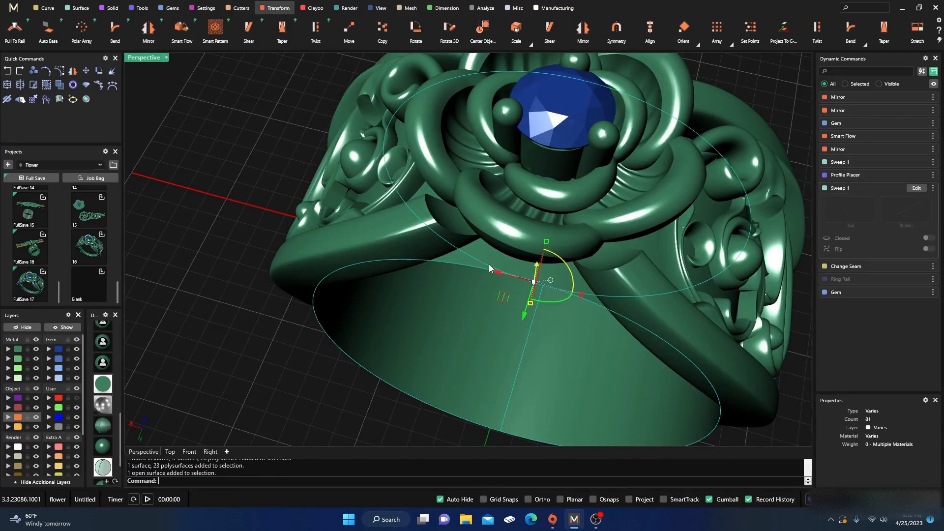
{"action": "key", "text": "Delete"}
{"action": "right_click_drag", "start_coordinate": [445, 299], "coordinate": [281, 297]}
Undo the band surface deletion, the hiding of the flat layout, the scrollwork mirror and the hiding of the flower.
{"action": "left_click", "coordinate": [421, 232]}
{"action": "scroll", "coordinate": [453, 331], "scroll_direction": "down", "scroll_amount": 5}
{"action": "right_click_drag", "start_coordinate": [453, 331], "coordinate": [393, 285]}
{"action": "scroll", "coordinate": [375, 233], "scroll_direction": "up", "scroll_amount": 6}
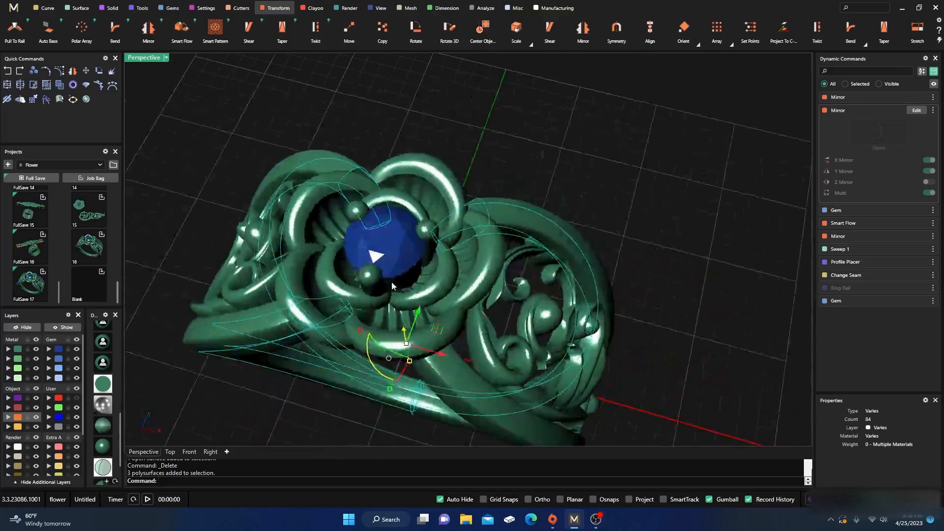
{"action": "left_click", "coordinate": [8, 72]}
{"action": "left_click", "coordinate": [7, 72]}
{"action": "left_click", "coordinate": [8, 71]}
{"action": "left_click", "coordinate": [8, 72]}
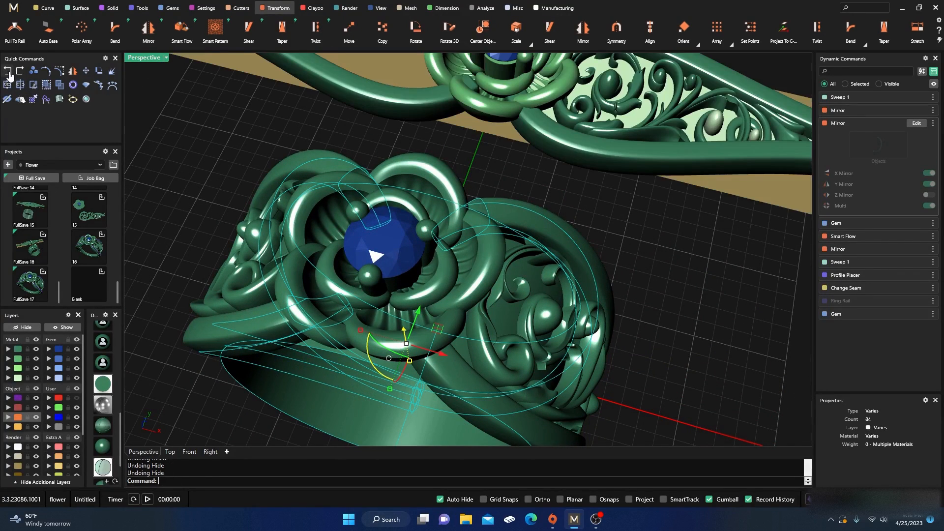
{"action": "left_click", "coordinate": [8, 72]}
{"action": "left_click", "coordinate": [8, 72]}
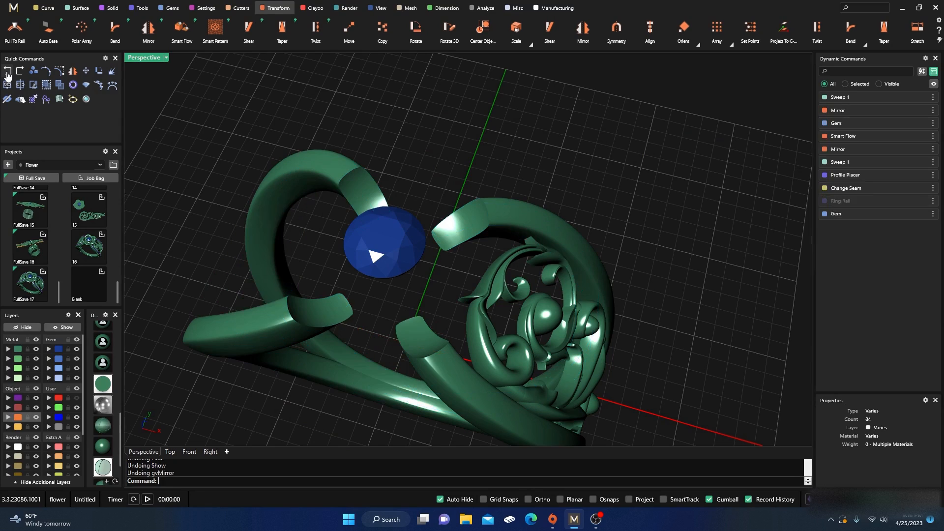
{"action": "left_click", "coordinate": [8, 72]}
{"action": "left_click", "coordinate": [8, 72]}
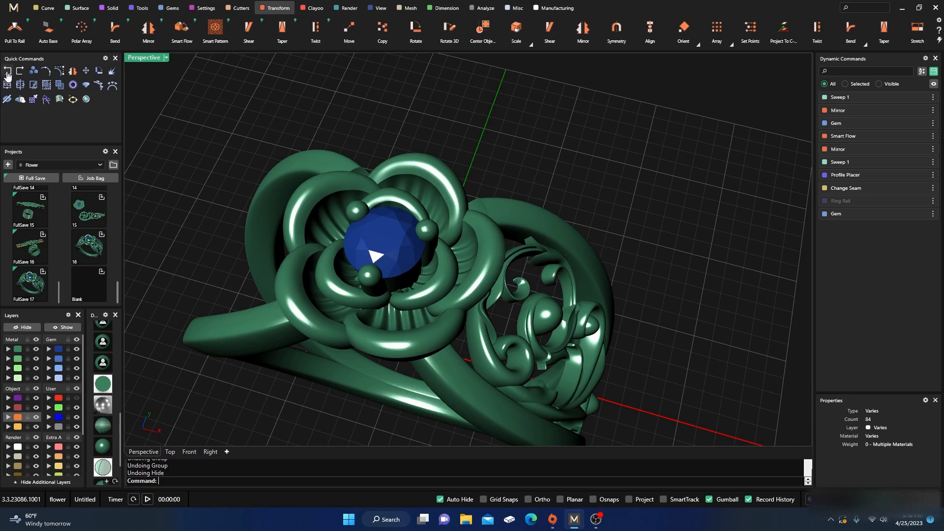
Undo the rail mirror and the deletion of the other original rails and scrollwork.
{"action": "left_click", "coordinate": [259, 334]}
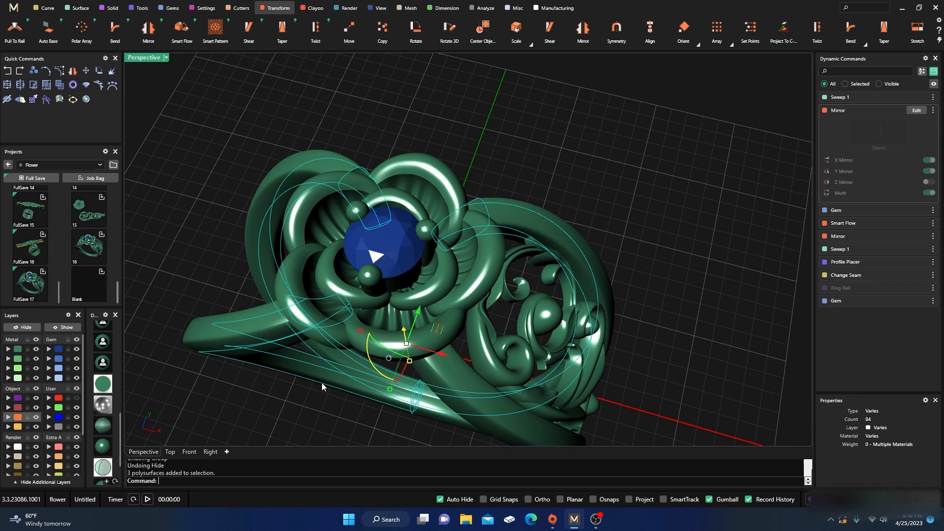
{"action": "left_click", "coordinate": [9, 72]}
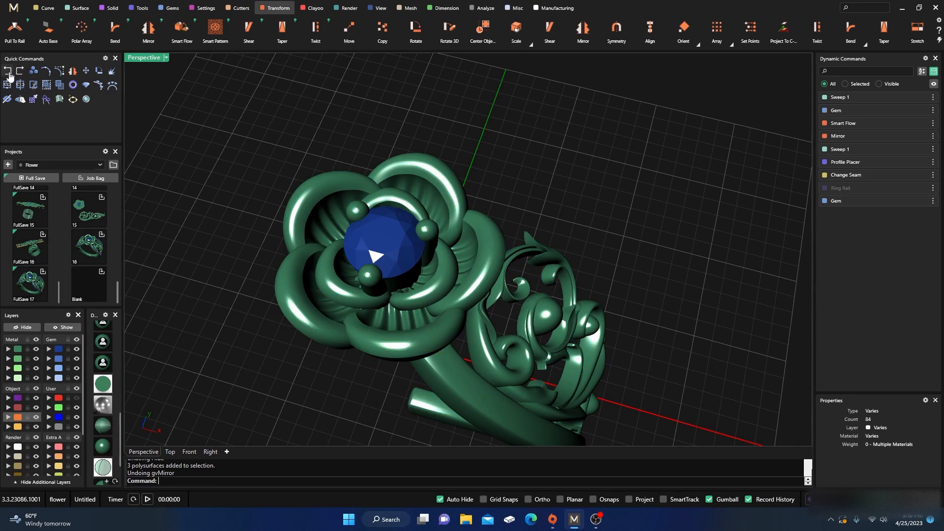
{"action": "left_click", "coordinate": [8, 72]}
{"action": "left_click", "coordinate": [8, 72]}
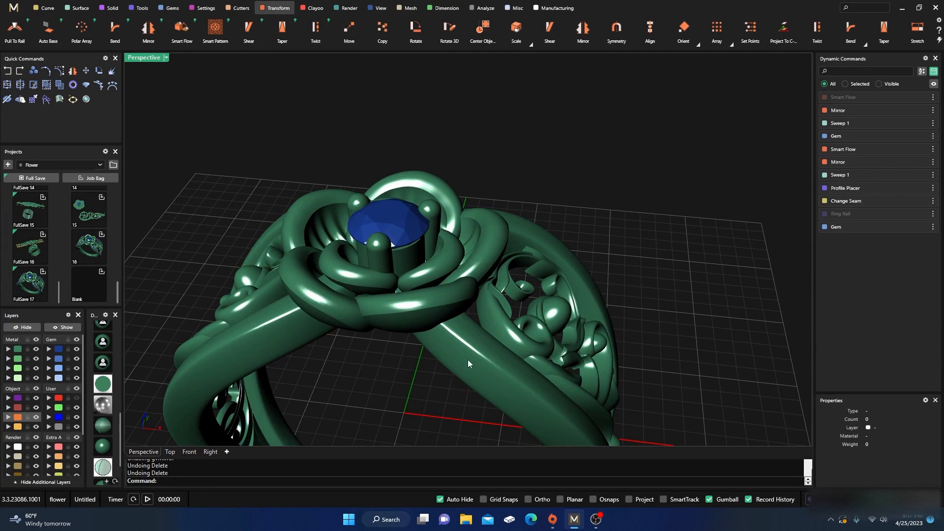
Undo the deletion of the first trimmed rail's offcut under the petals and redo it.
{"action": "left_click", "coordinate": [485, 370]}
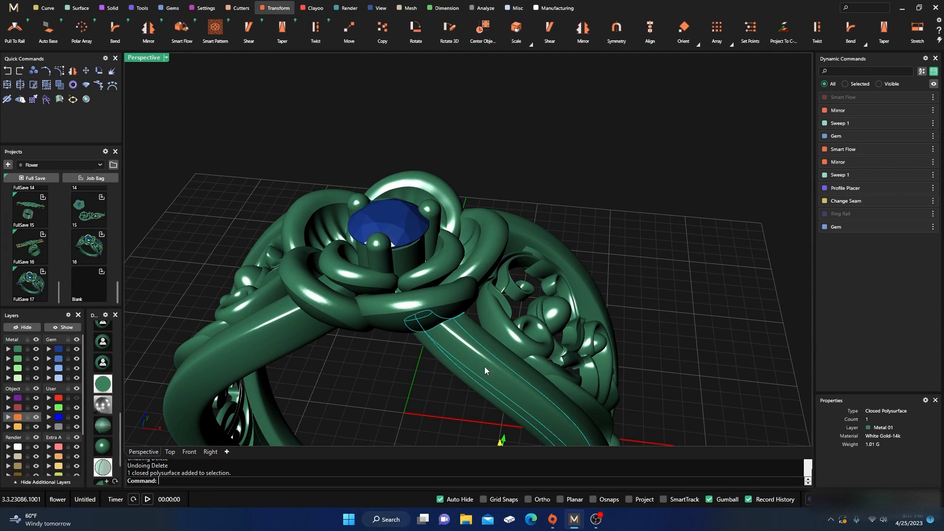
{"action": "left_click", "coordinate": [8, 72]}
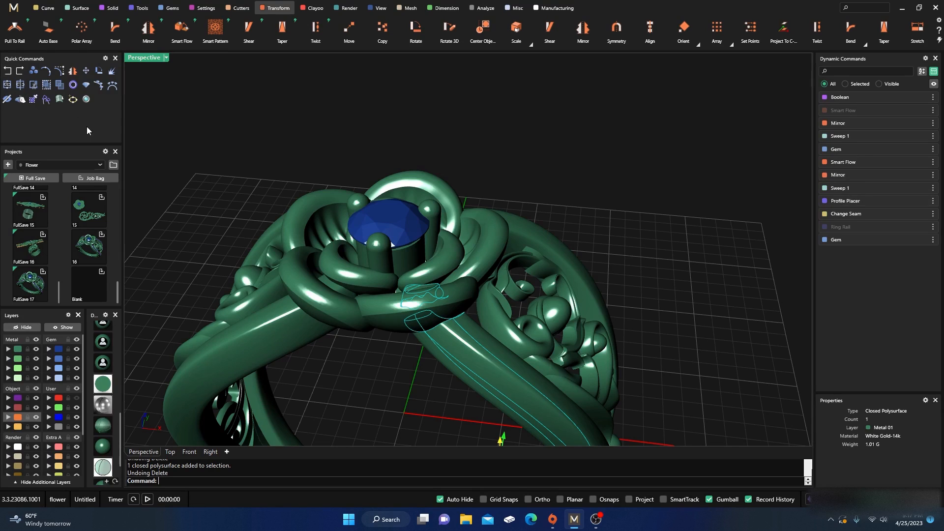
{"action": "mouse_move", "coordinate": [173, 177]}
{"action": "right_mouse_down"}
{"action": "mouse_move", "coordinate": [186, 180]}
{"action": "mouse_move", "coordinate": [172, 184]}
{"action": "right_mouse_up"}
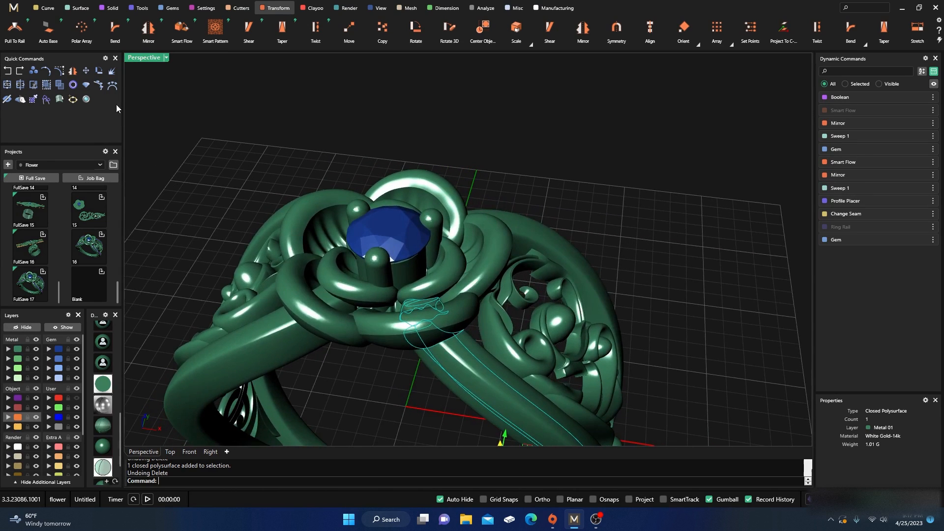
{"action": "left_click", "coordinate": [19, 71]}
{"action": "left_click", "coordinate": [360, 141]}
Examine how the trimmed rail, the flower and the scrollwork on the negative X side are selected as separate objects.
{"action": "left_click", "coordinate": [455, 367]}
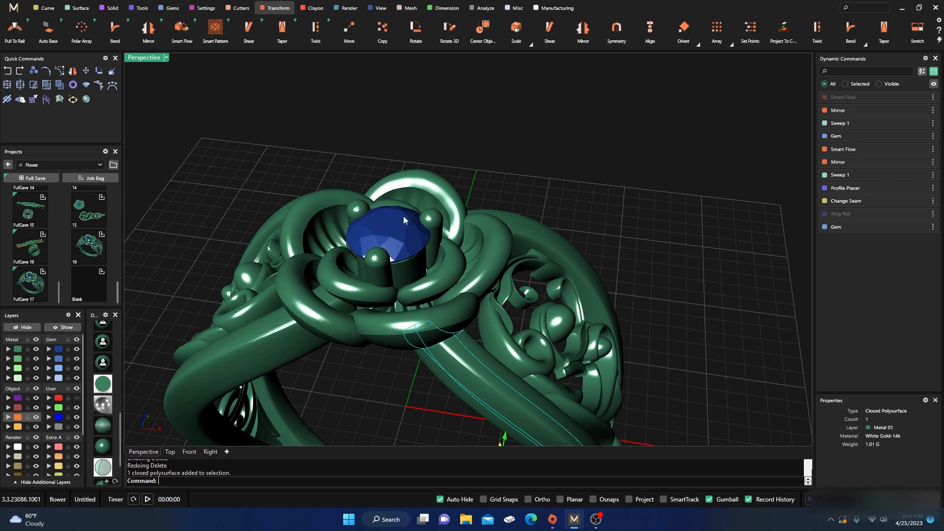
{"action": "left_click", "coordinate": [379, 130]}
{"action": "left_click", "coordinate": [308, 311]}
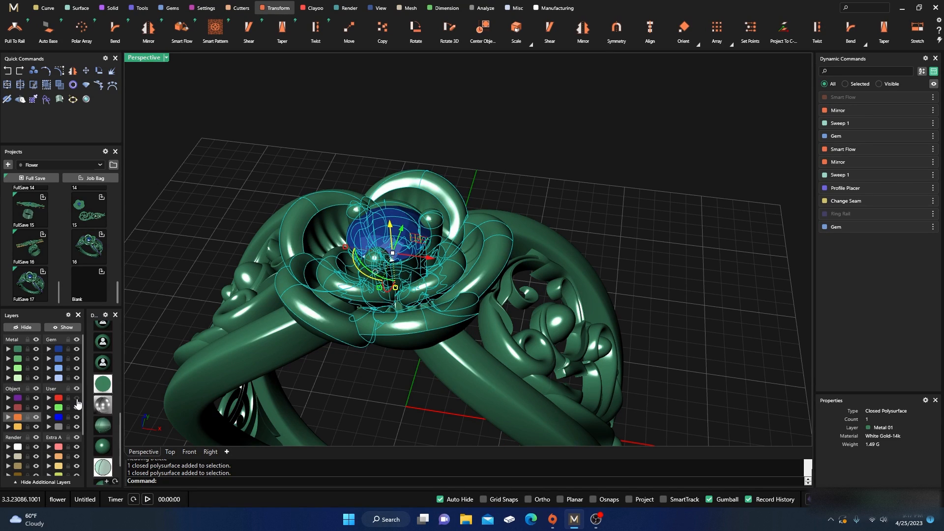
{"action": "left_click", "coordinate": [322, 323]}
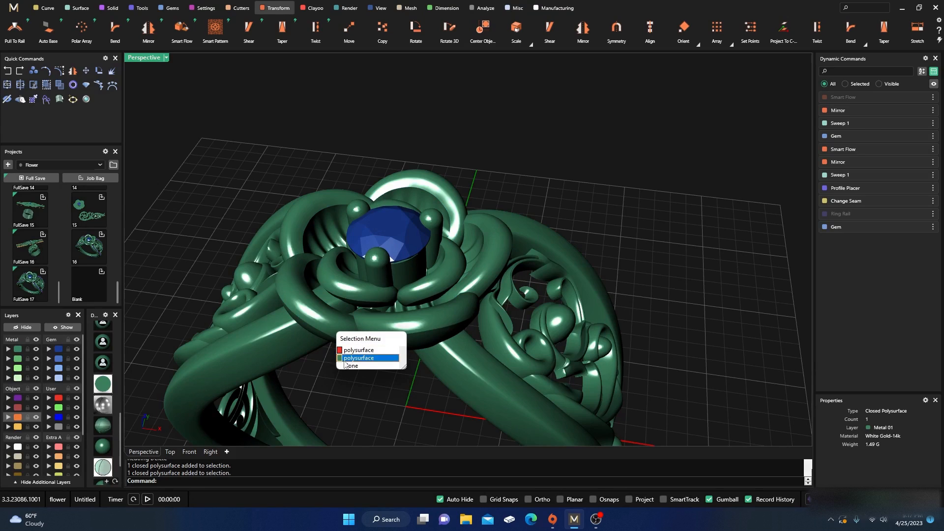
{"action": "left_click", "coordinate": [333, 398]}
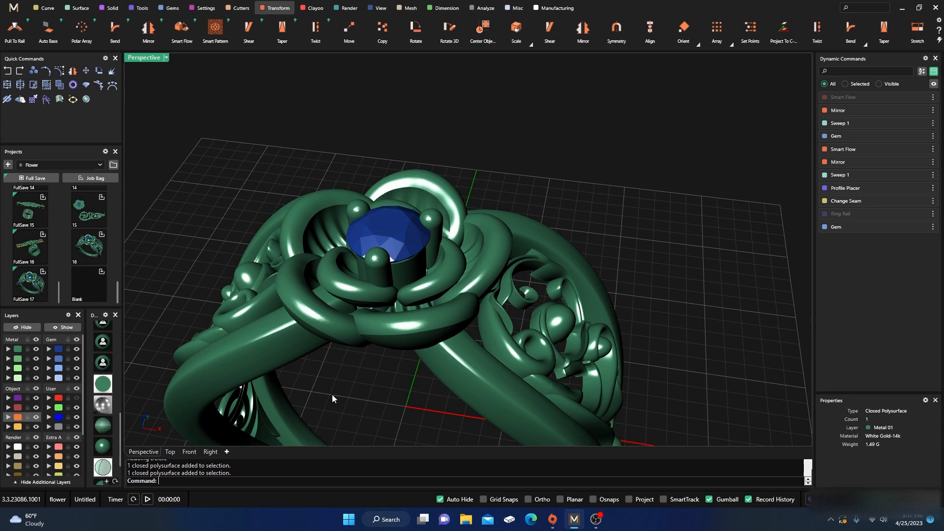
{"action": "right_click_drag", "start_coordinate": [369, 397], "coordinate": [365, 419]}
{"action": "scroll", "coordinate": [401, 344], "scroll_direction": "down", "scroll_amount": 5}
{"action": "mouse_move", "coordinate": [386, 370]}
{"action": "right_mouse_down"}
{"action": "mouse_move", "coordinate": [379, 356]}
{"action": "mouse_move", "coordinate": [392, 363]}
{"action": "right_mouse_up"}
{"action": "scroll", "coordinate": [380, 357], "scroll_direction": "up", "scroll_amount": 6}
{"action": "left_click", "coordinate": [328, 336]}
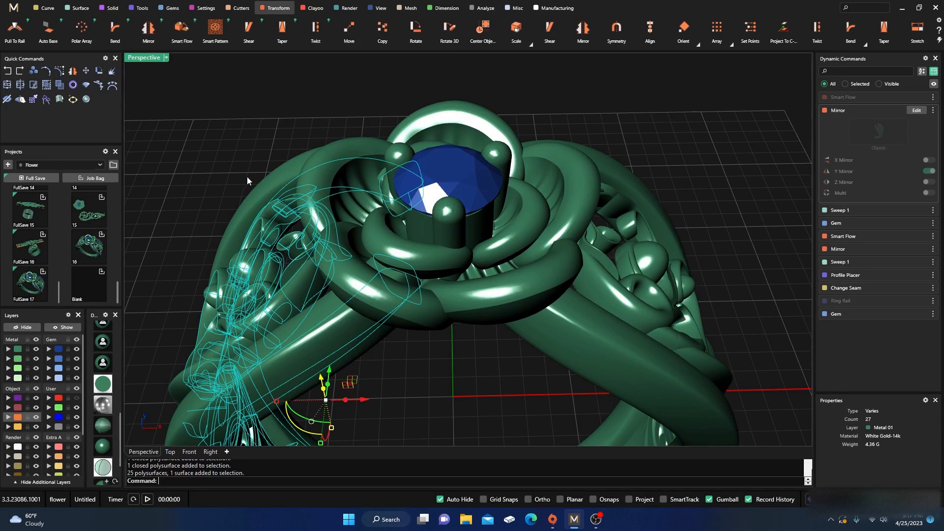
{"action": "left_click", "coordinate": [228, 116]}
{"action": "left_click", "coordinate": [339, 308]}
{"action": "left_click", "coordinate": [267, 156]}
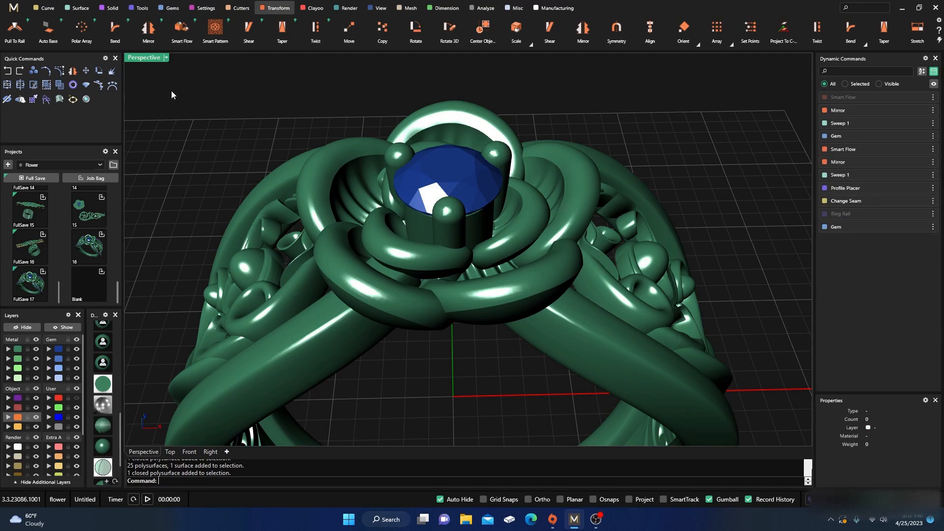
Subtract the flower from the front rail on the negative X, negative Y side using Boolean Difference.
{"action": "left_click", "coordinate": [112, 8]}
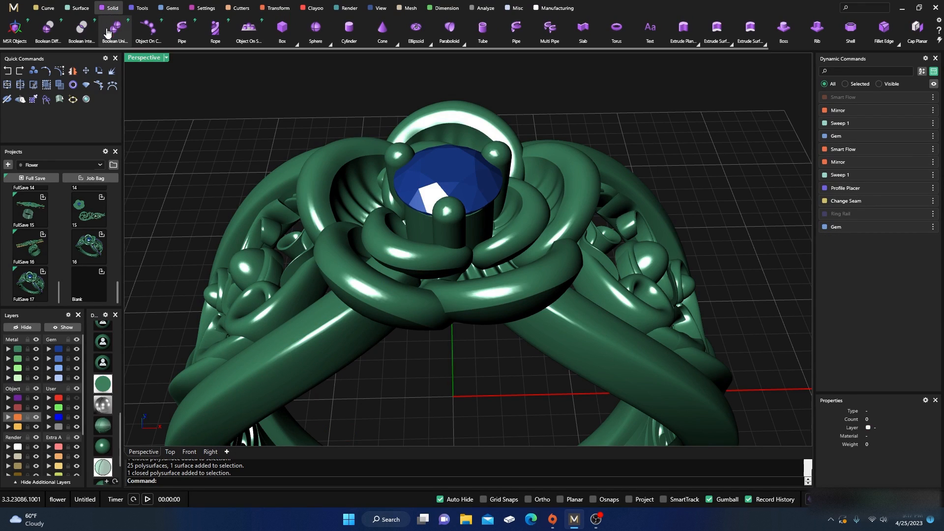
{"action": "left_click", "coordinate": [47, 27]}
{"action": "left_click", "coordinate": [332, 341]}
{"action": "key", "text": "Return"}
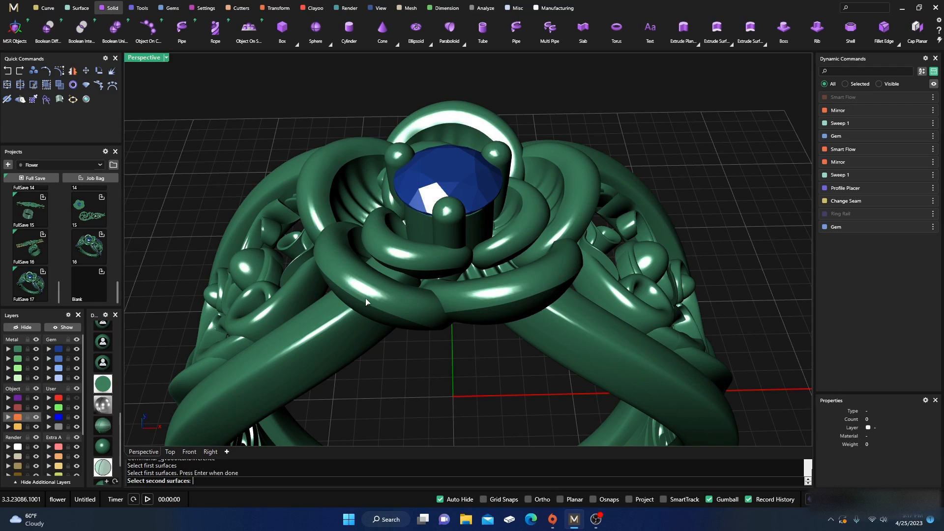
{"action": "left_click", "coordinate": [366, 293]}
{"action": "key", "text": "Return"}
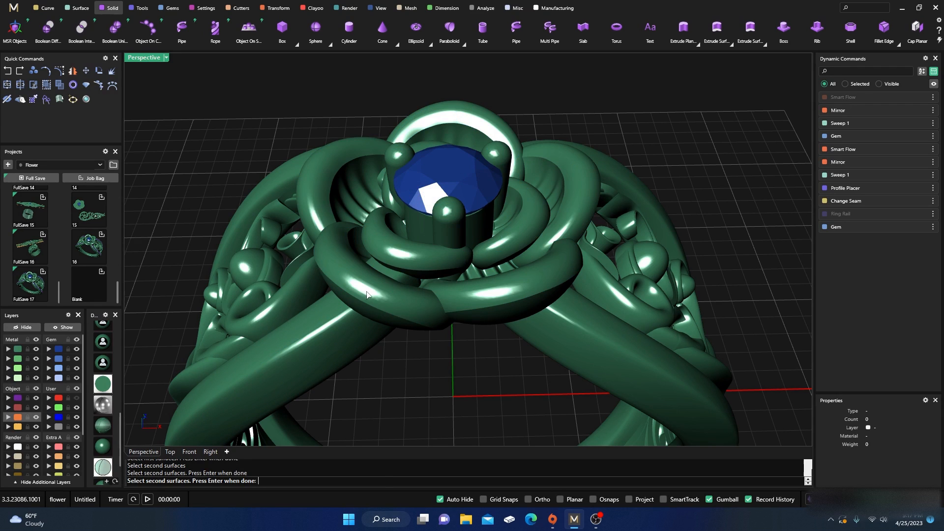
{"action": "key", "text": "Return"}
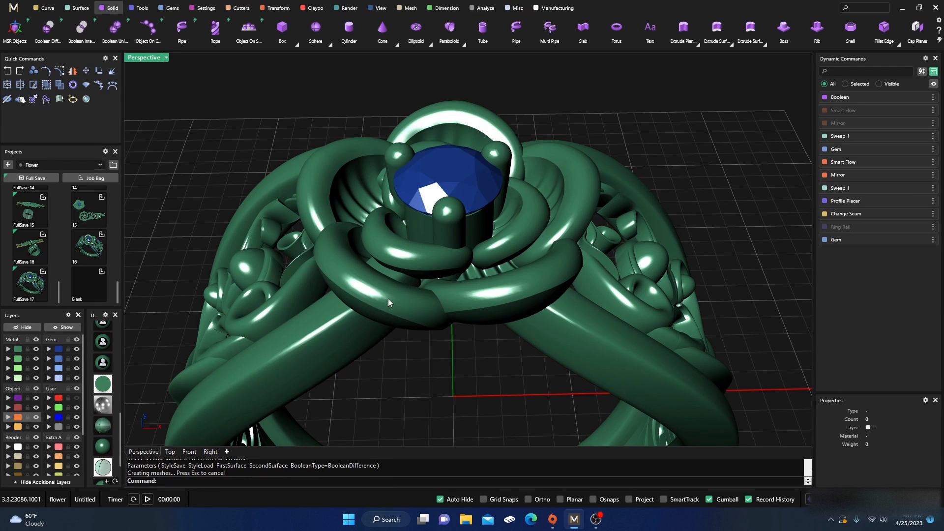
Separate the pieces of the rail cut on the negative X, negative Y side and delete the offcut inside the flower.
{"action": "left_click", "coordinate": [314, 349]}
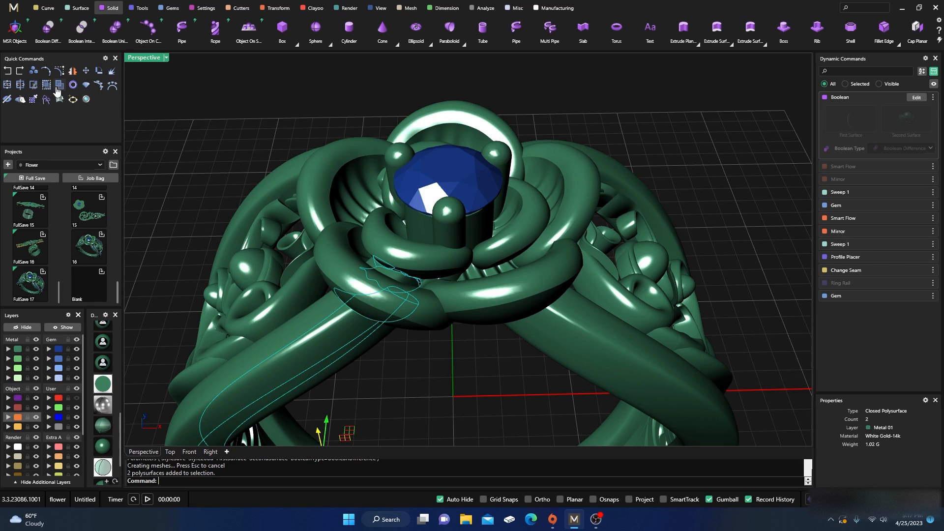
{"action": "left_click", "coordinate": [220, 194]}
{"action": "scroll", "coordinate": [393, 280], "scroll_direction": "up", "scroll_amount": 2}
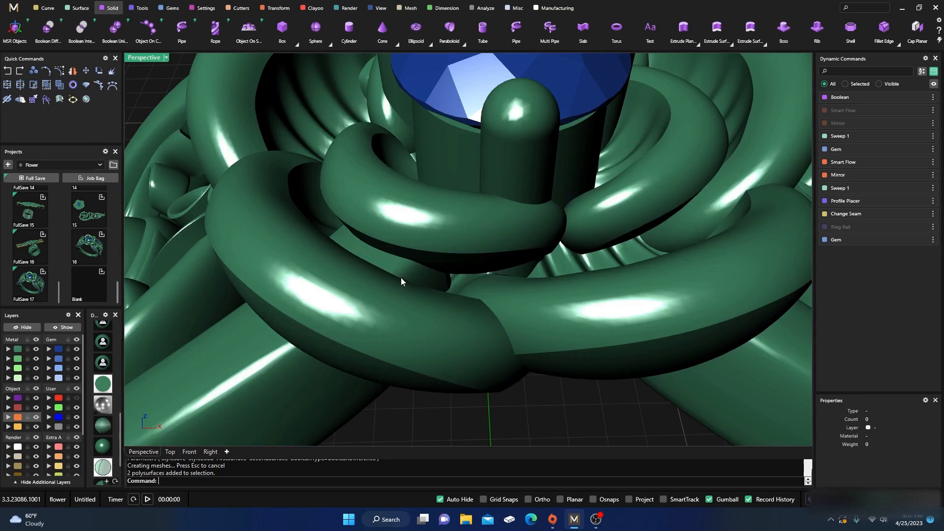
{"action": "left_click", "coordinate": [408, 273]}
{"action": "key", "text": "Delete"}
{"action": "scroll", "coordinate": [379, 292], "scroll_direction": "down", "scroll_amount": 4}
{"action": "right_click_drag", "start_coordinate": [380, 292], "coordinate": [548, 320]}
{"action": "scroll", "coordinate": [544, 324], "scroll_direction": "up", "scroll_amount": 5}
{"action": "scroll", "coordinate": [335, 305], "scroll_direction": "down", "scroll_amount": 5}
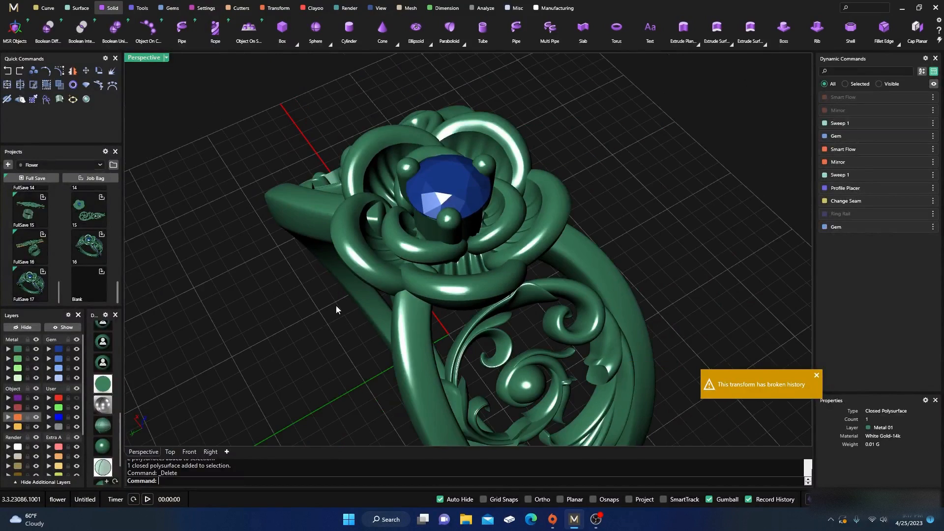
Subtract the flower from the rail on the negative X, positive Y side using Boolean Difference.
{"action": "right_click_drag", "start_coordinate": [336, 306], "coordinate": [388, 291]}
{"action": "left_click", "coordinate": [482, 324]}
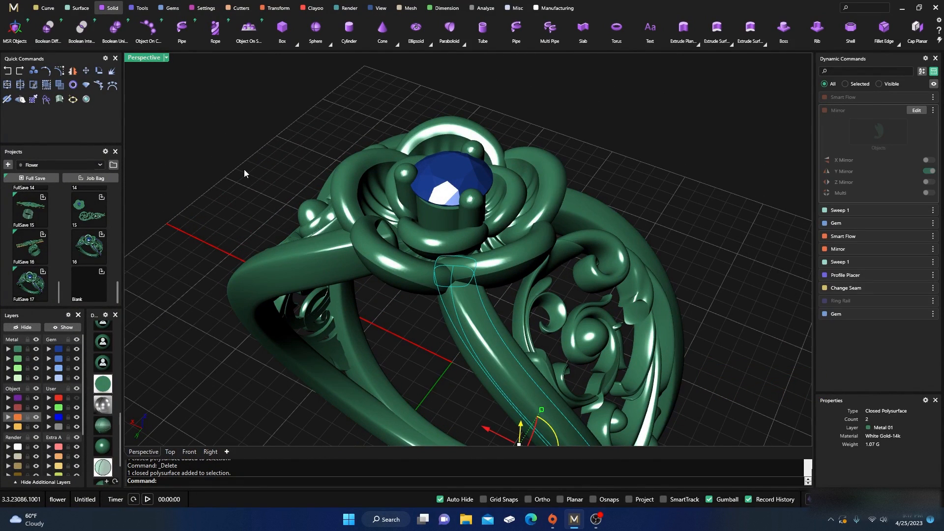
{"action": "left_click", "coordinate": [48, 28]}
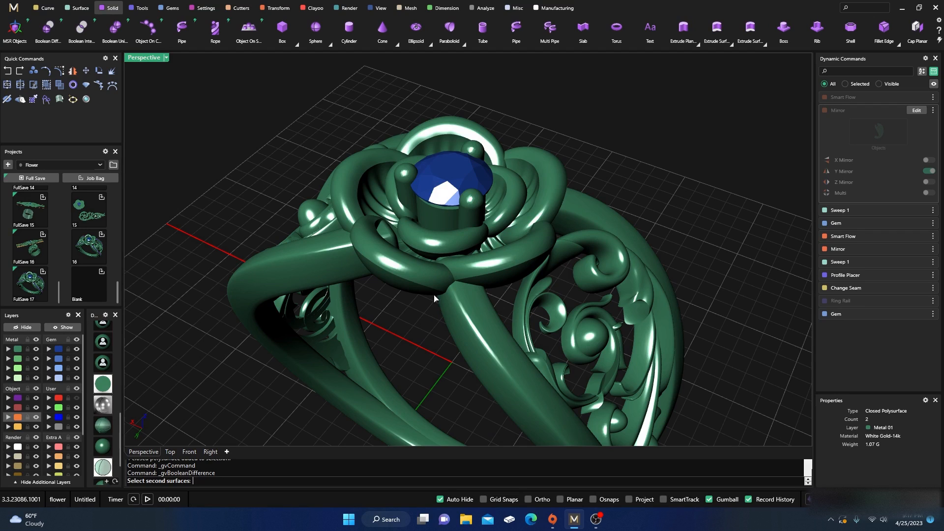
{"action": "left_click", "coordinate": [427, 284]}
{"action": "key", "text": "Return"}
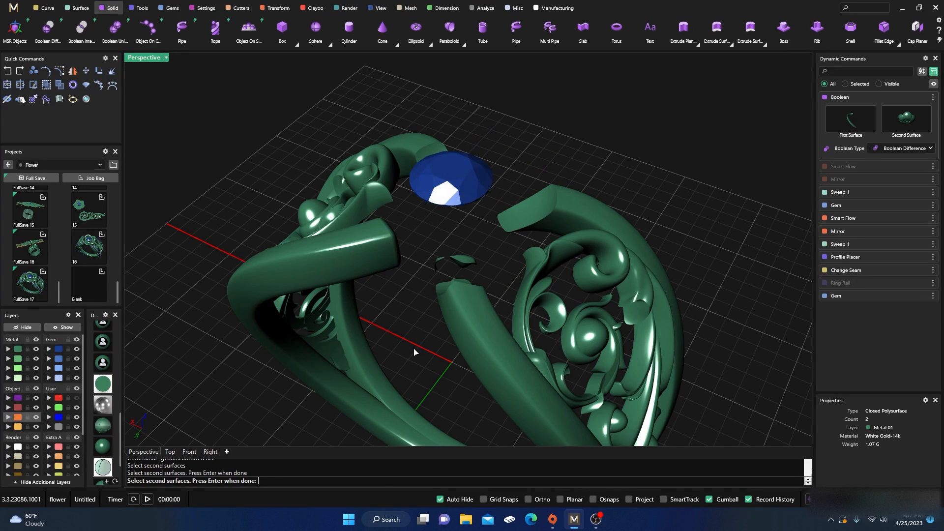
Separate the pieces of the rail cut on the negative X, positive Y side and delete the two offcuts between the petals.
{"action": "scroll", "coordinate": [454, 344], "scroll_direction": "down", "scroll_amount": 6}
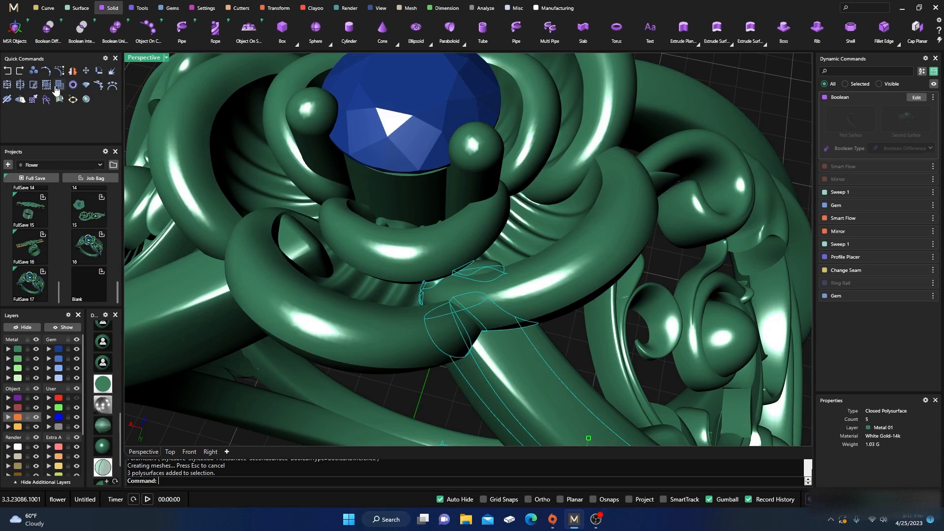
{"action": "left_click", "coordinate": [480, 263]}
{"action": "left_click", "coordinate": [484, 266]}
{"action": "key", "text": "Delete"}
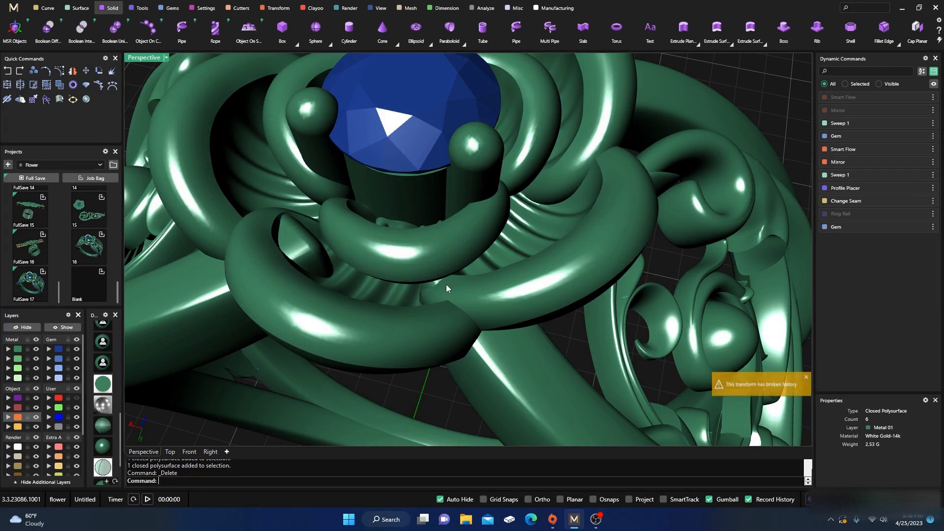
{"action": "scroll", "coordinate": [438, 305], "scroll_direction": "up", "scroll_amount": 5}
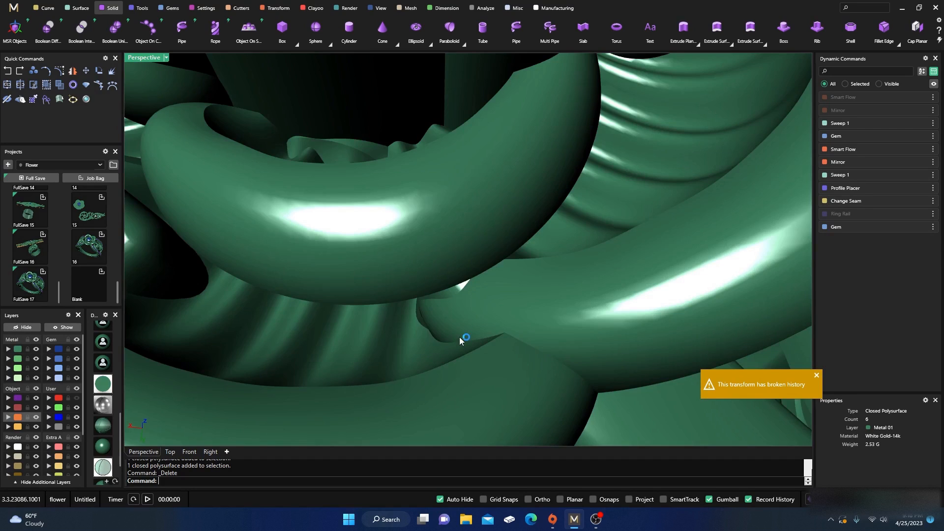
{"action": "right_click_drag", "start_coordinate": [460, 337], "coordinate": [462, 298]}
{"action": "left_click", "coordinate": [457, 243]}
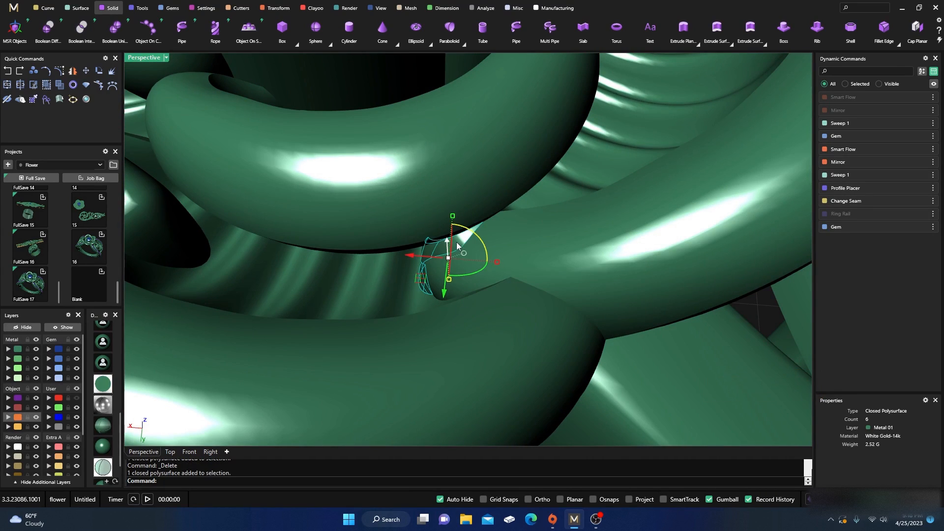
{"action": "key", "text": "Delete"}
Subtract the flower from the rail on the positive X, positive Y side using Boolean Difference.
{"action": "scroll", "coordinate": [442, 298], "scroll_direction": "down", "scroll_amount": 5}
{"action": "right_click_drag", "start_coordinate": [441, 302], "coordinate": [450, 280]}
{"action": "scroll", "coordinate": [316, 273], "scroll_direction": "down", "scroll_amount": 6}
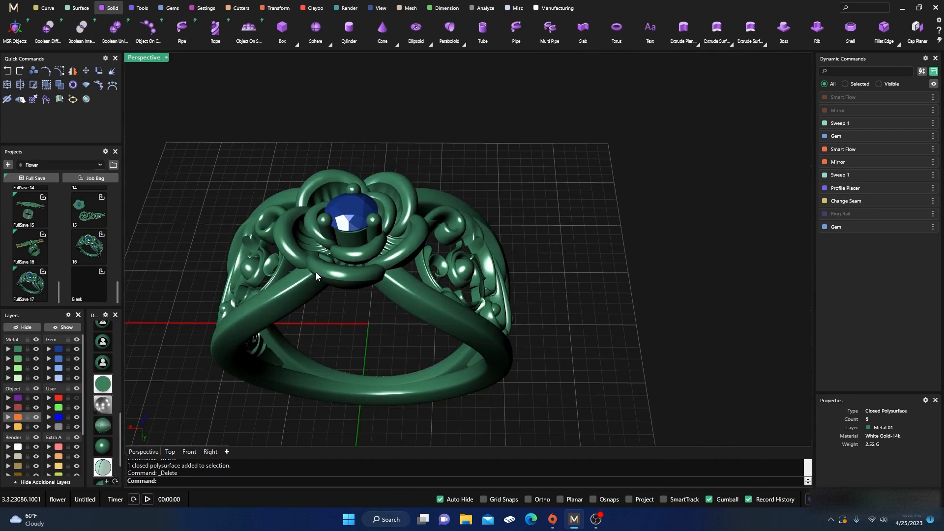
{"action": "right_click_drag", "start_coordinate": [316, 272], "coordinate": [308, 312]}
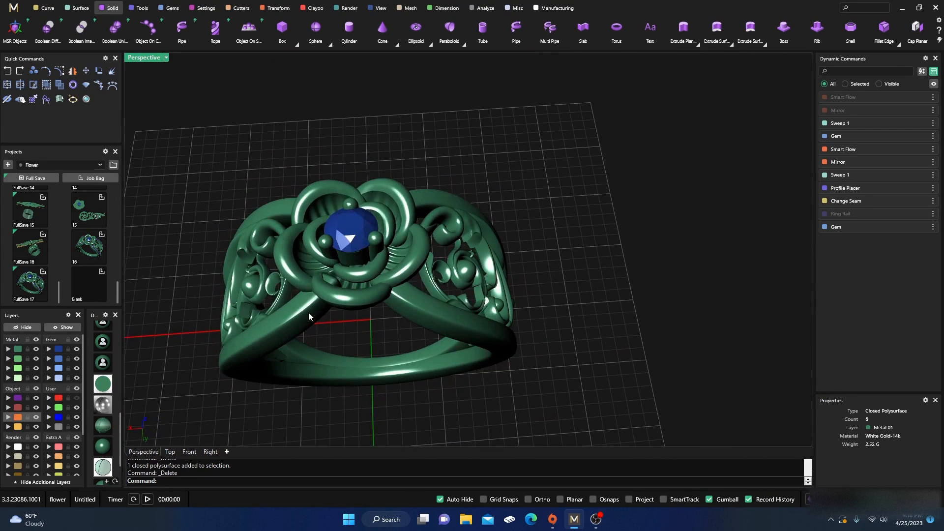
{"action": "left_click", "coordinate": [48, 28]}
{"action": "scroll", "coordinate": [317, 312], "scroll_direction": "up", "scroll_amount": 5}
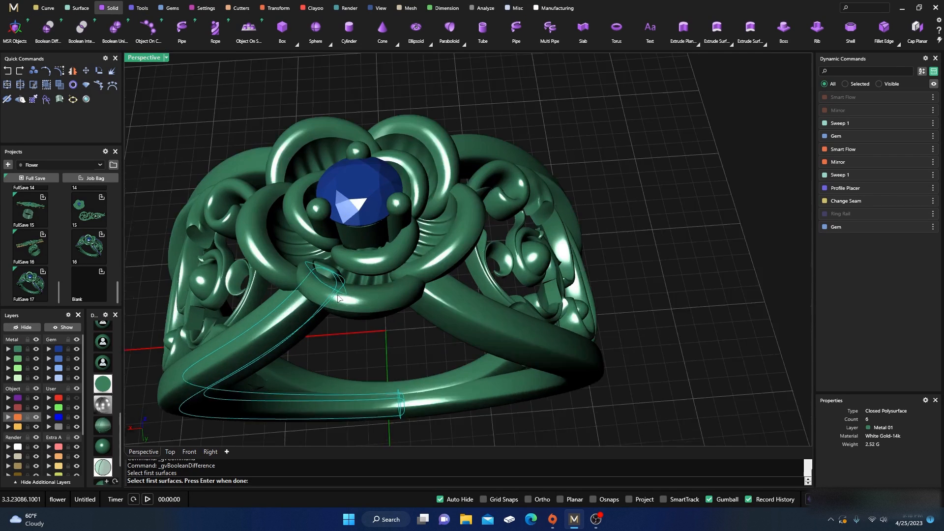
{"action": "key", "text": "Return"}
{"action": "left_click", "coordinate": [339, 301]}
{"action": "key", "text": "Return"}
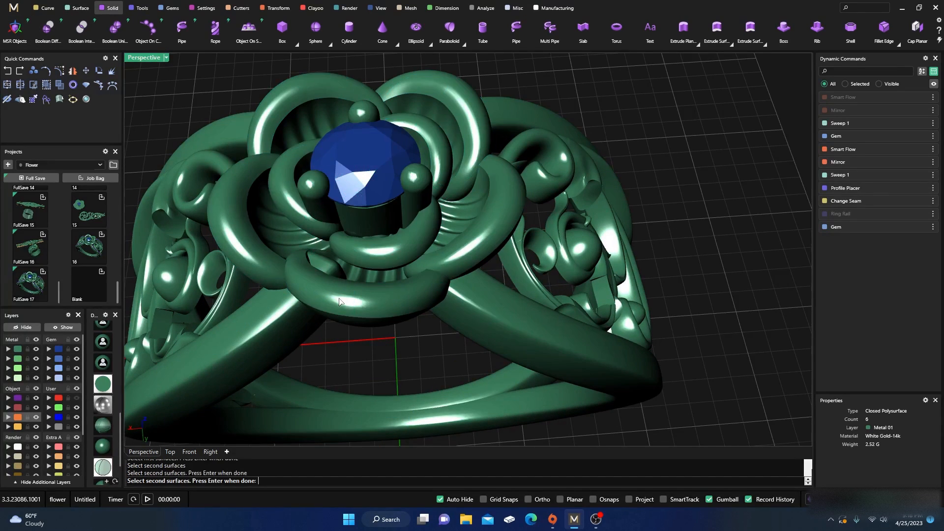
{"action": "key", "text": "Return"}
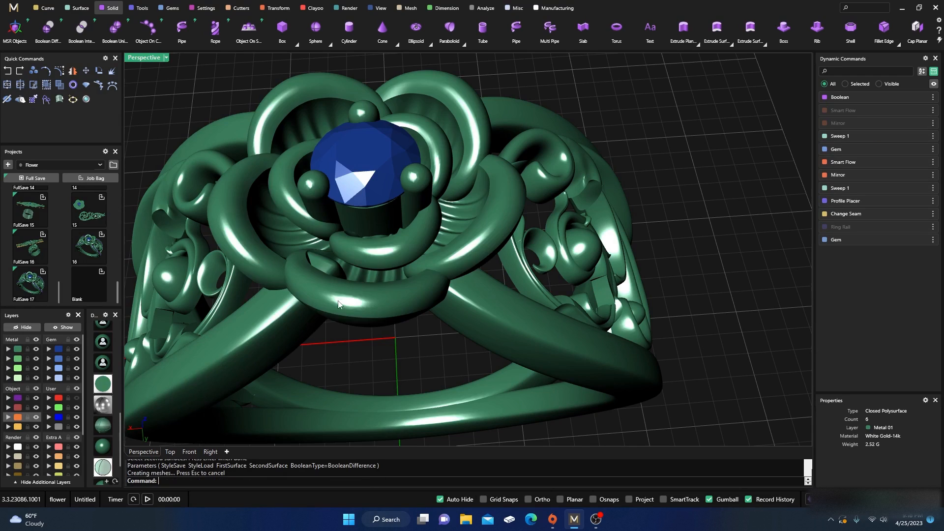
Ungroup the pieces of the rail cut on the positive X, positive Y side and delete the offcut inside the flower.
{"action": "left_click", "coordinate": [290, 338]}
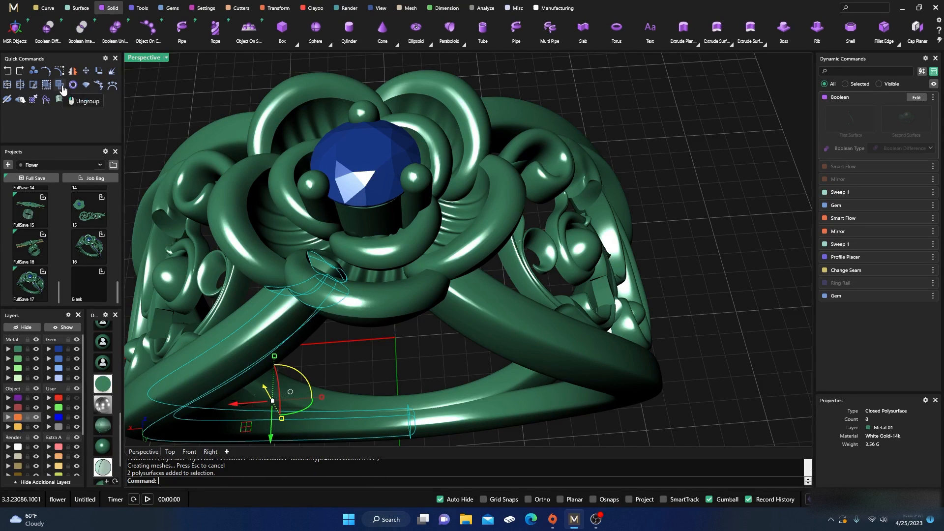
{"action": "left_click", "coordinate": [329, 270]}
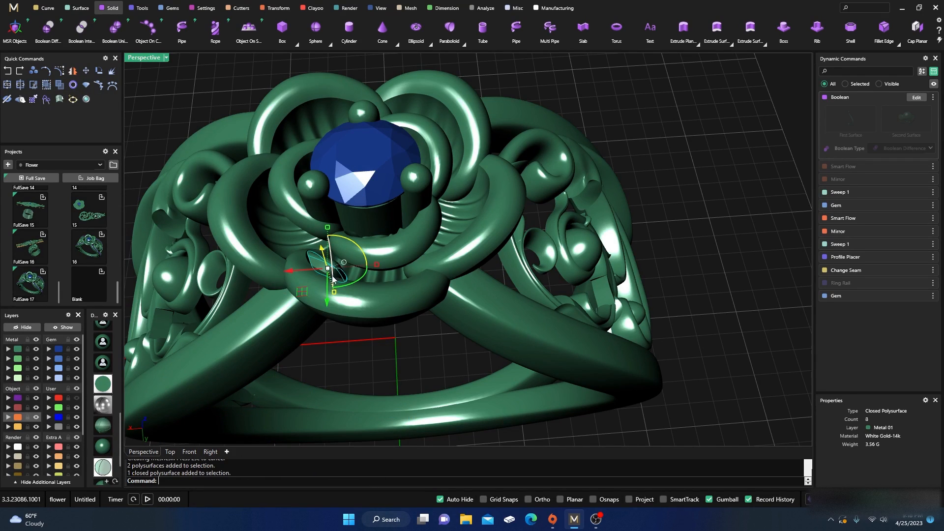
{"action": "key", "text": "Delete"}
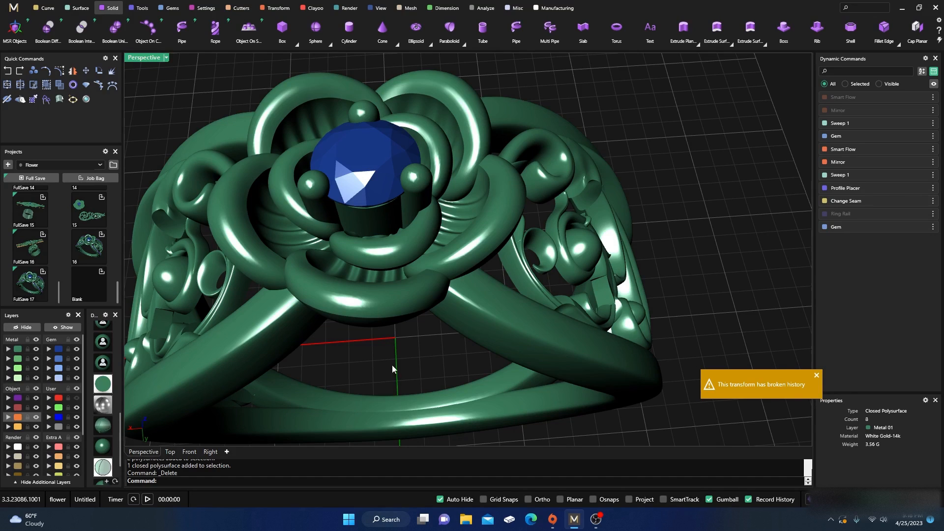
Draw a rectangular plane surface through the ring's center in the Front view, large enough to extend past the whole ring.
{"action": "scroll", "coordinate": [389, 317], "scroll_direction": "down", "scroll_amount": 5}
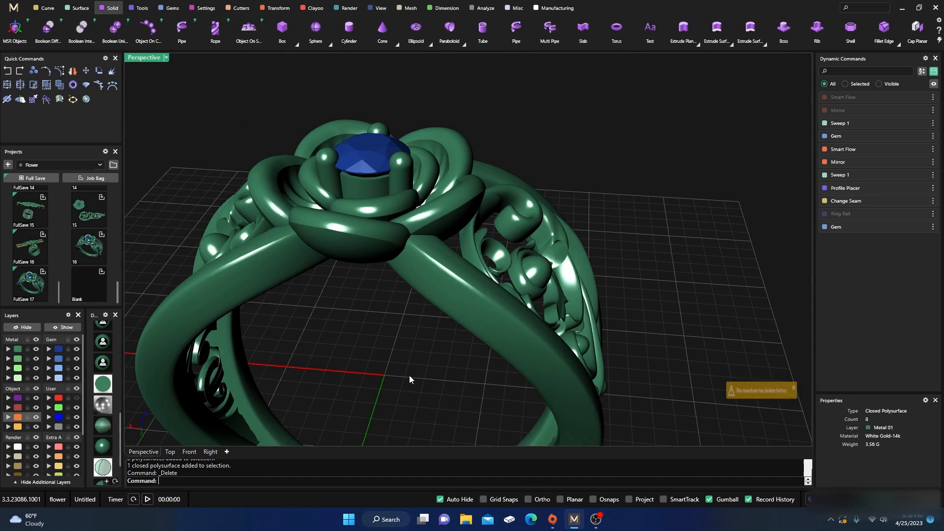
{"action": "right_click_drag", "start_coordinate": [385, 306], "coordinate": [394, 365]}
{"action": "scroll", "coordinate": [406, 279], "scroll_direction": "up", "scroll_amount": 6}
{"action": "right_click_drag", "start_coordinate": [407, 279], "coordinate": [410, 296]}
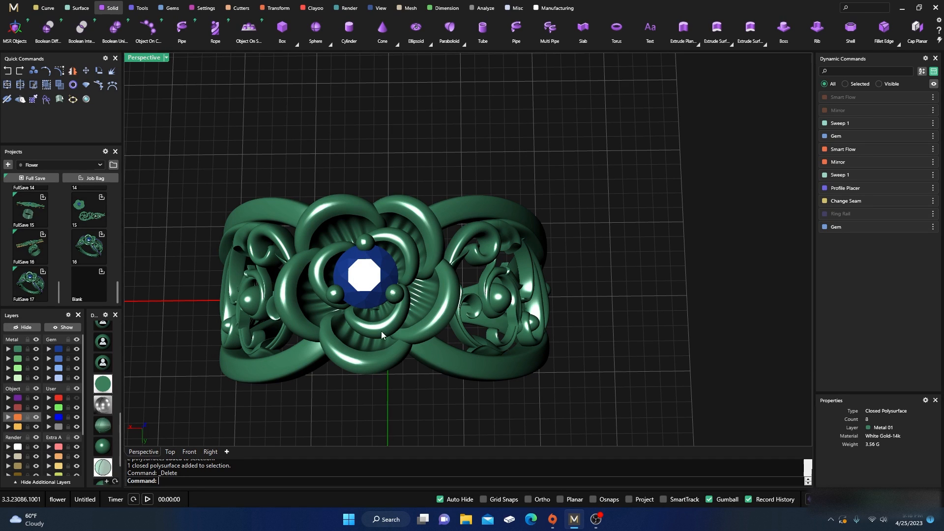
{"action": "right_click_drag", "start_coordinate": [377, 303], "coordinate": [335, 294]}
{"action": "scroll", "coordinate": [337, 245], "scroll_direction": "down", "scroll_amount": 8}
{"action": "double_click", "coordinate": [144, 57]}
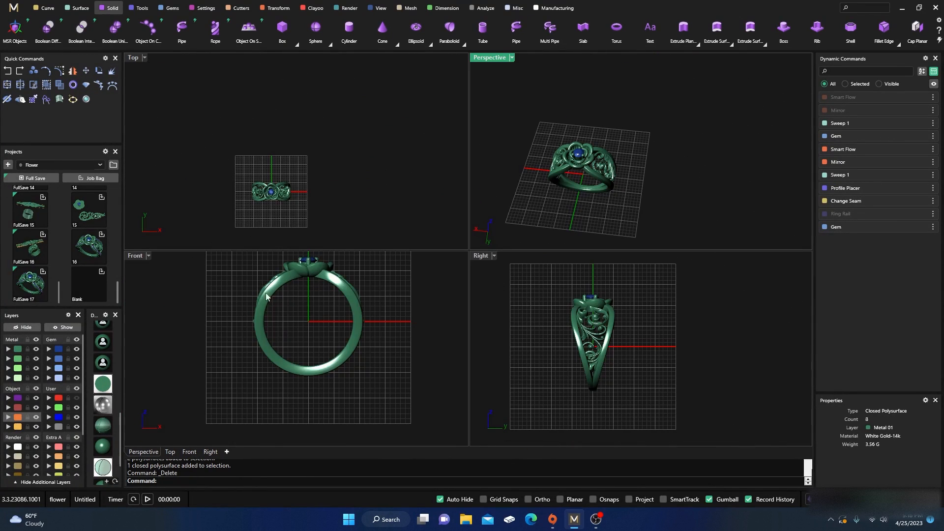
{"action": "right_click_drag", "start_coordinate": [265, 293], "coordinate": [249, 335]}
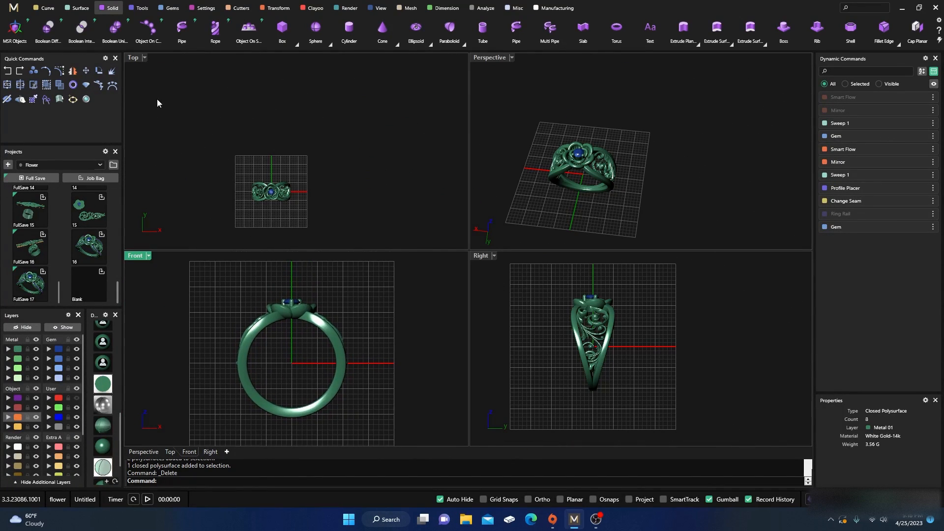
{"action": "left_click", "coordinate": [274, 11]}
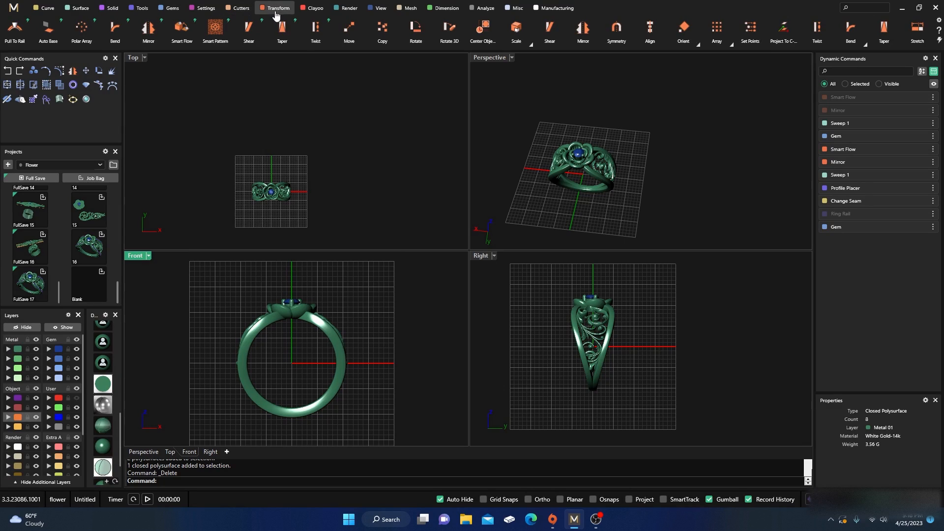
{"action": "left_click", "coordinate": [81, 10]}
{"action": "left_click", "coordinate": [149, 28]}
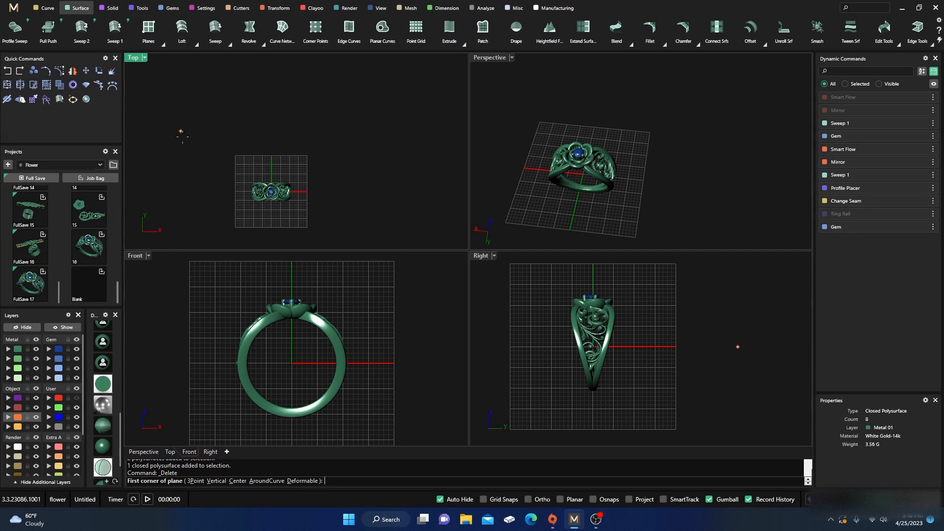
{"action": "left_click", "coordinate": [213, 284]}
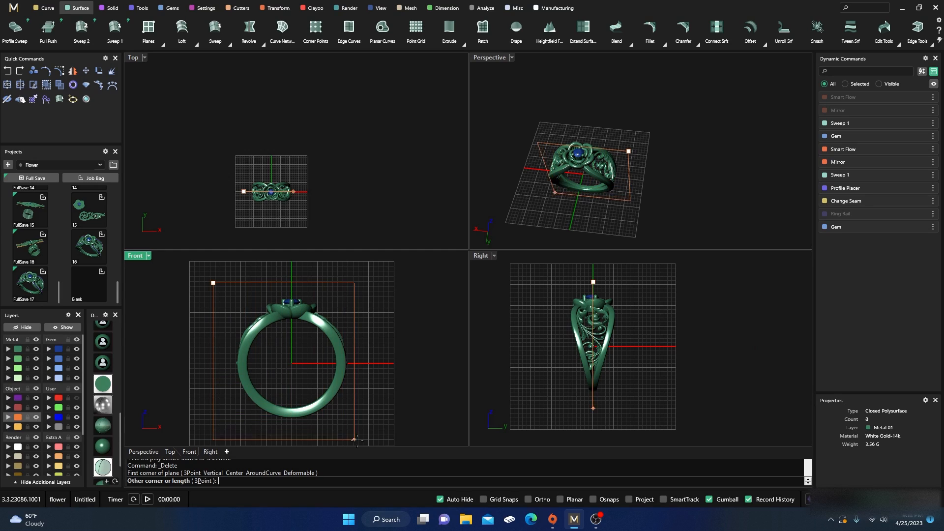
{"action": "left_click", "coordinate": [383, 432]}
Draw a second rectangular plane surface through the ring's center in the Right view, extending past the whole ring.
{"action": "right_click", "coordinate": [548, 332]}
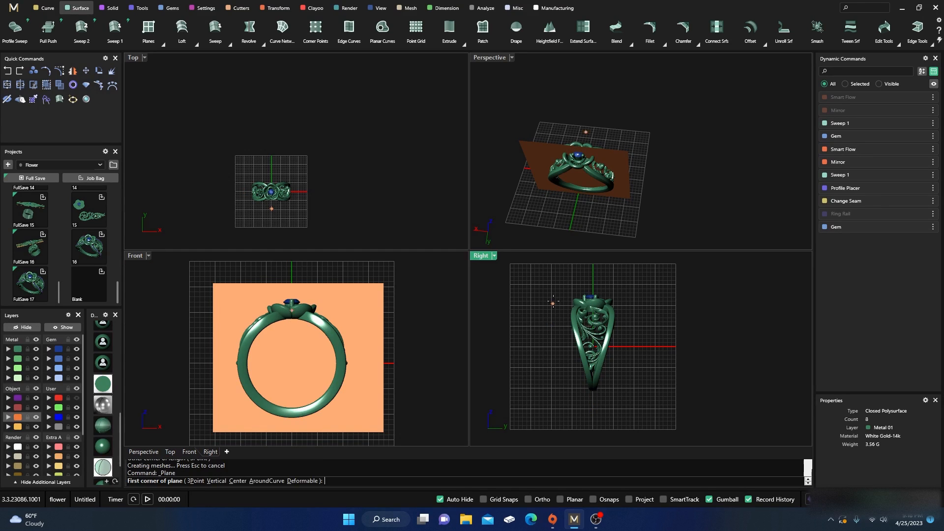
{"action": "left_click", "coordinate": [545, 277]}
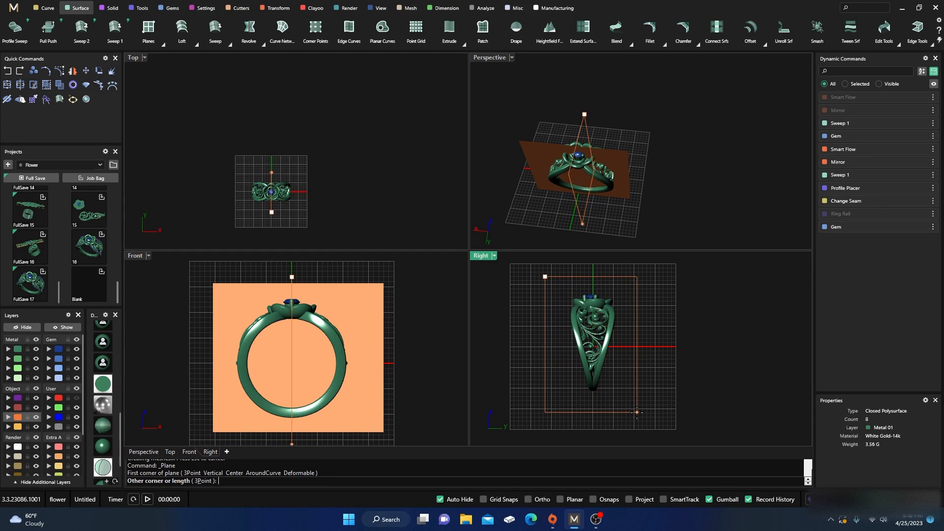
{"action": "left_click", "coordinate": [637, 412]}
Split the four shank rails using both vertical planes as cutting objects.
{"action": "scroll", "coordinate": [276, 185], "scroll_direction": "up", "scroll_amount": 12}
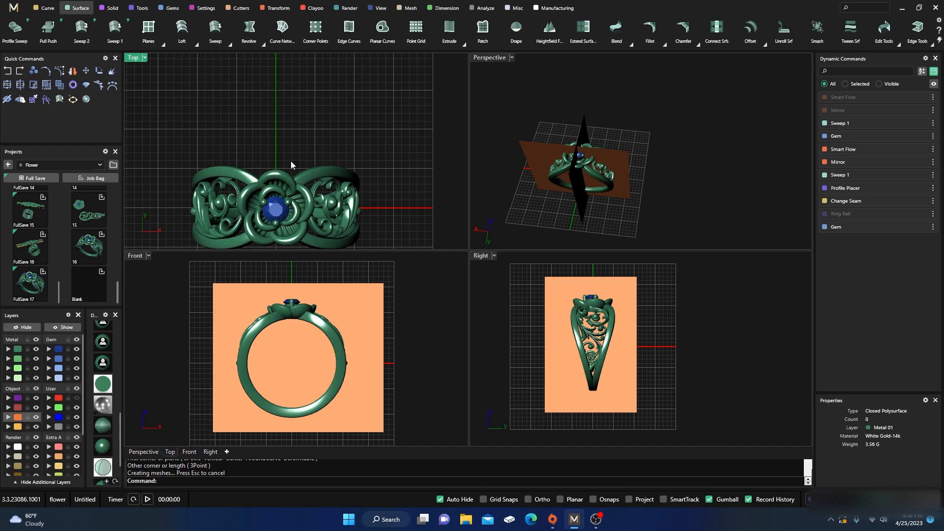
{"action": "right_click_drag", "start_coordinate": [290, 160], "coordinate": [303, 120]}
{"action": "left_click", "coordinate": [314, 143]}
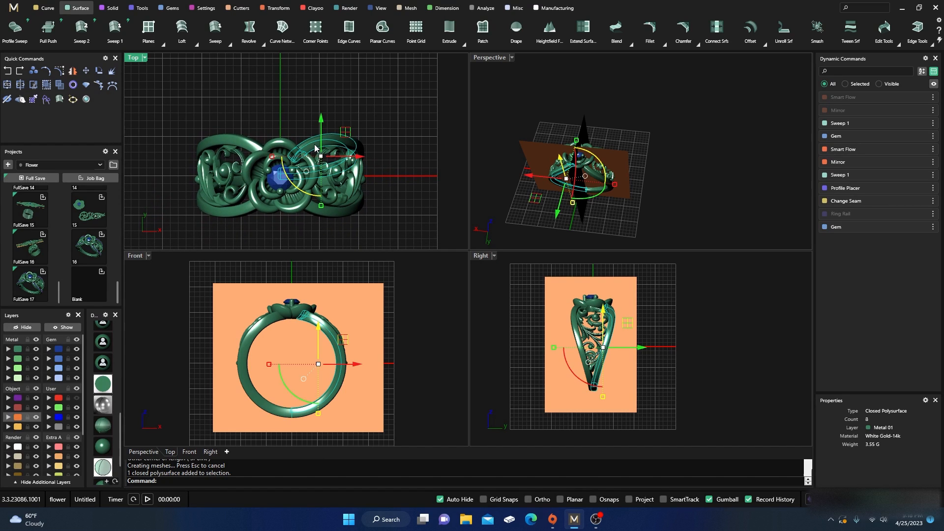
{"action": "left_click", "coordinate": [254, 143]}
{"action": "left_click", "coordinate": [242, 212]}
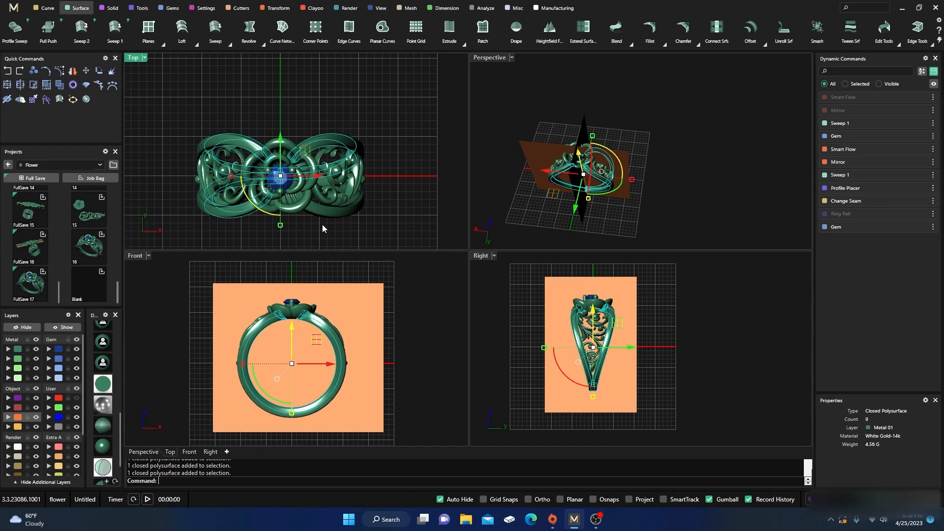
{"action": "left_click", "coordinate": [329, 217]}
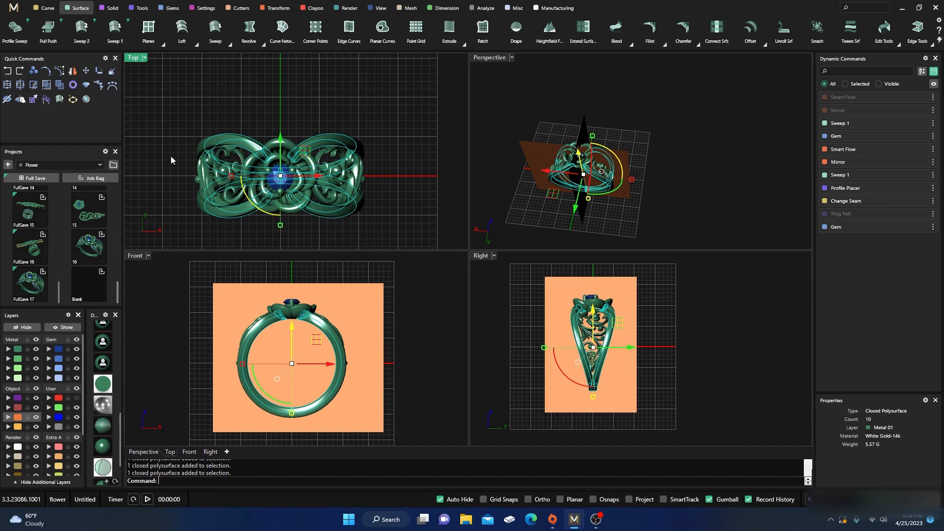
{"action": "left_click", "coordinate": [22, 84]}
{"action": "left_click", "coordinate": [237, 295]}
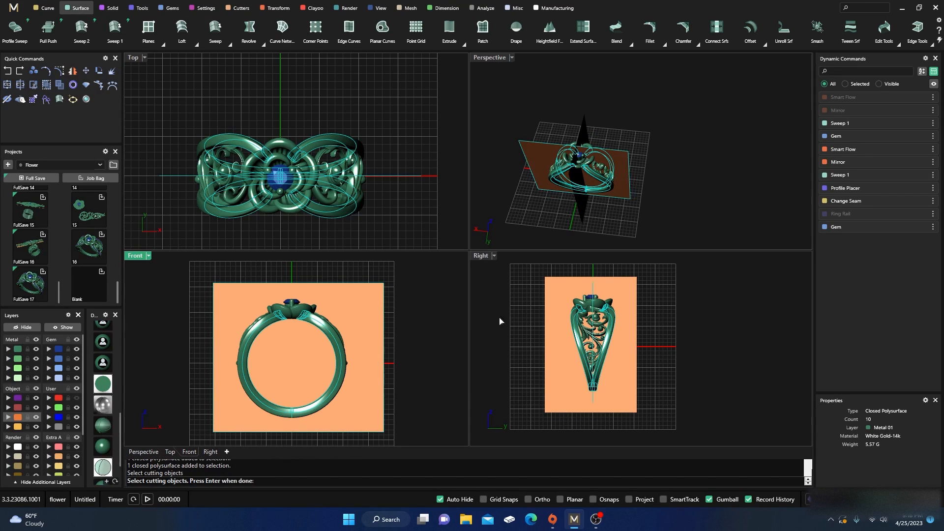
{"action": "left_click", "coordinate": [556, 290]}
{"action": "key", "text": "Return"}
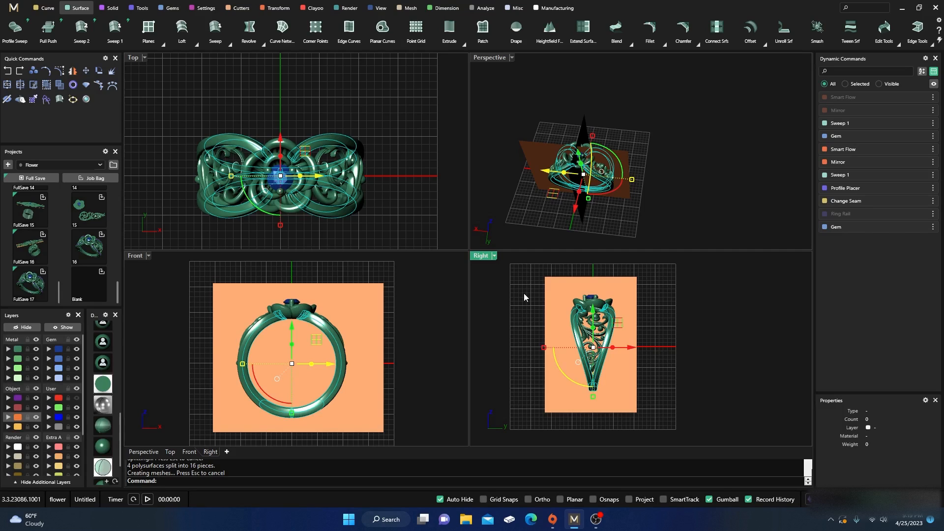
Delete both vertical cutting planes.
{"action": "left_click", "coordinate": [556, 291]}
{"action": "key", "text": "Delete"}
{"action": "left_click", "coordinate": [367, 299]}
{"action": "key", "text": "Delete"}
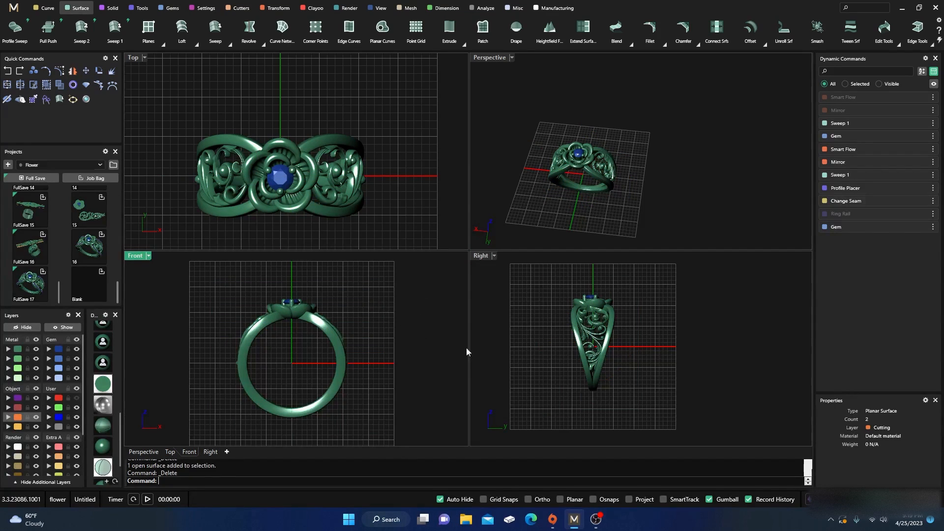
Delete the small overlapping split pieces at the base of the shank.
{"action": "left_click_drag", "start_coordinate": [556, 412], "coordinate": [640, 376]}
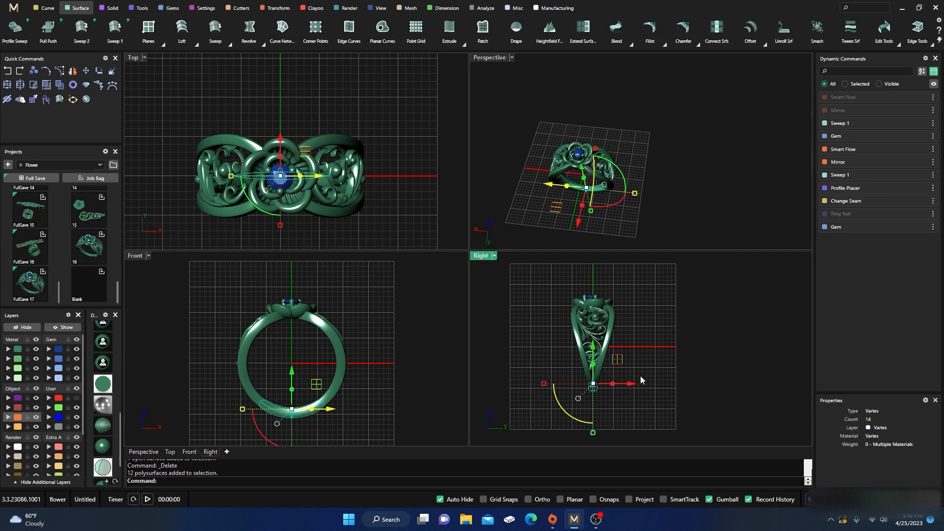
{"action": "right_click_drag", "start_coordinate": [516, 357], "coordinate": [548, 333]}
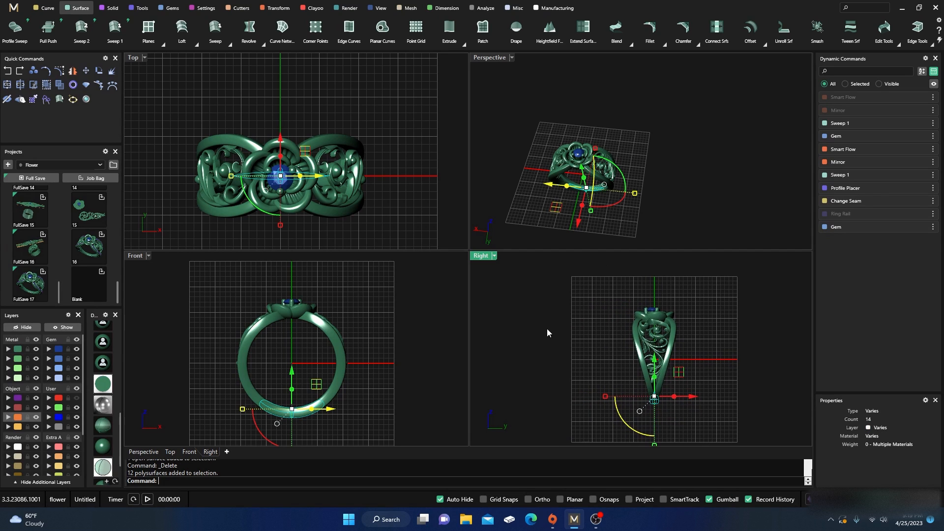
{"action": "double_click", "coordinate": [495, 58]}
{"action": "right_click_drag", "start_coordinate": [431, 375], "coordinate": [449, 326]}
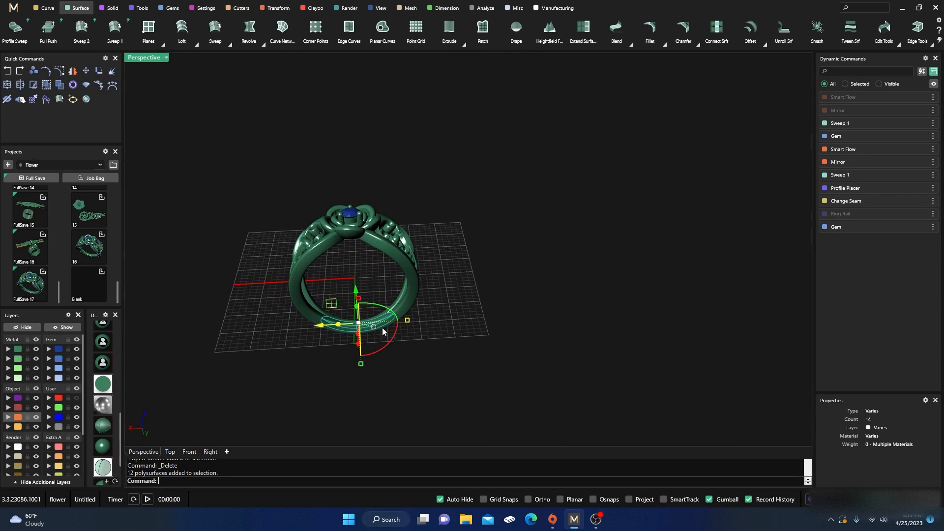
{"action": "scroll", "coordinate": [384, 332], "scroll_direction": "up", "scroll_amount": 6}
{"action": "key", "text": "Delete"}
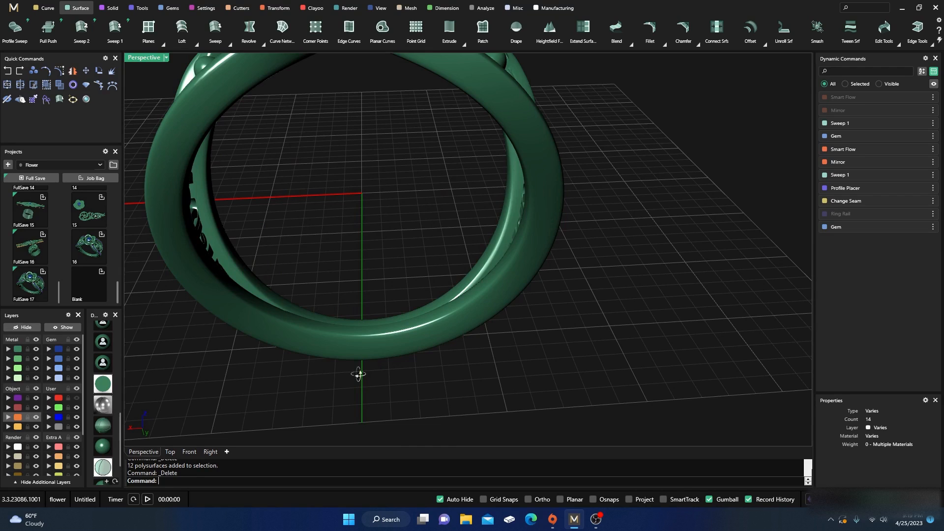
Join the four remaining rail pieces into one shank at the base of the ring.
{"action": "right_click_drag", "start_coordinate": [358, 375], "coordinate": [348, 382]}
{"action": "left_click", "coordinate": [355, 301]}
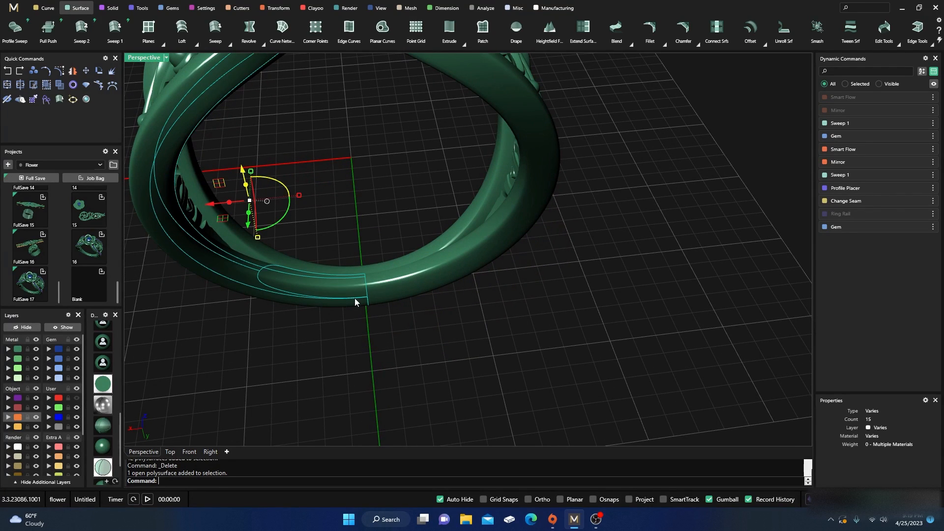
{"action": "left_click", "coordinate": [326, 264], "text": "shift"}
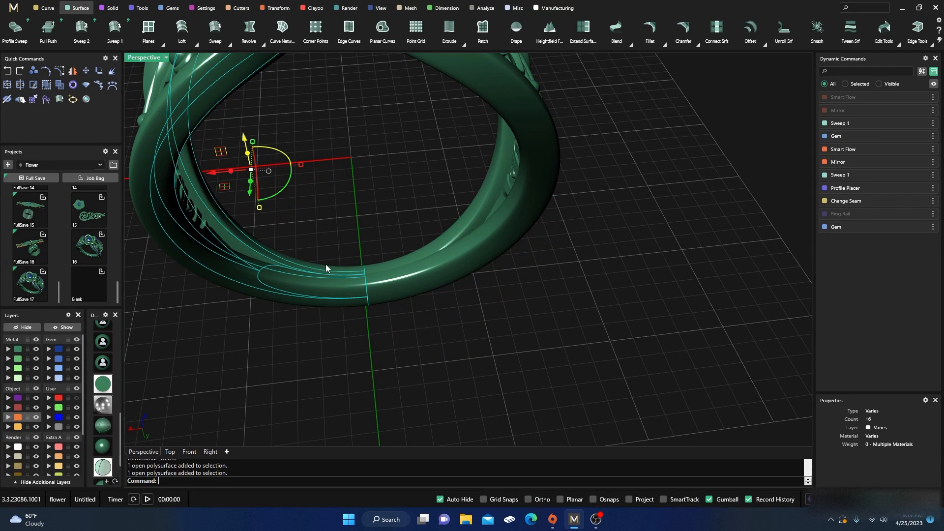
{"action": "left_click", "coordinate": [374, 262], "text": "shift"}
{"action": "left_click", "coordinate": [389, 291], "text": "shift"}
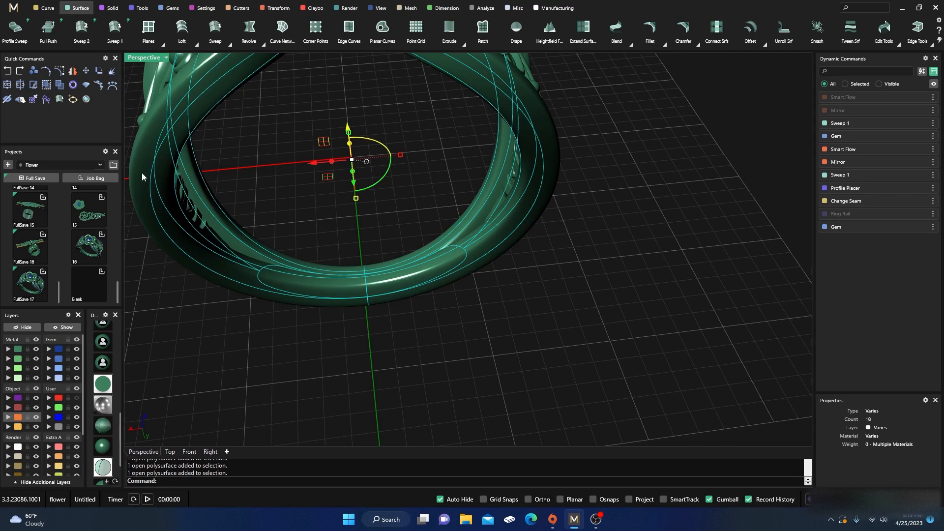
{"action": "left_click", "coordinate": [11, 87]}
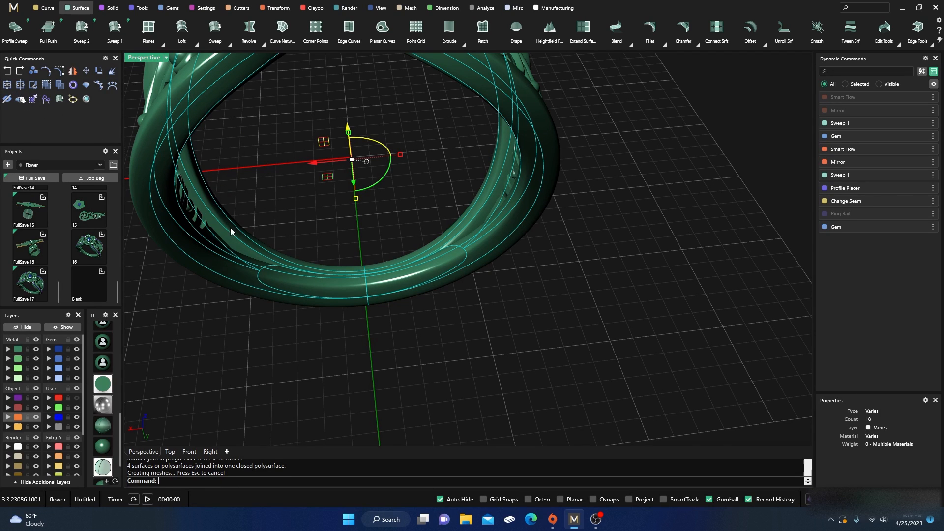
Examine the finished flower ring from several angles, including the joined shank and the scrollwork.
{"action": "left_click", "coordinate": [516, 374]}
{"action": "scroll", "coordinate": [517, 372], "scroll_direction": "down", "scroll_amount": 6}
{"action": "right_click_drag", "start_coordinate": [515, 374], "coordinate": [491, 353]}
{"action": "scroll", "coordinate": [436, 370], "scroll_direction": "down", "scroll_amount": 5}
{"action": "scroll", "coordinate": [450, 230], "scroll_direction": "up", "scroll_amount": 3}
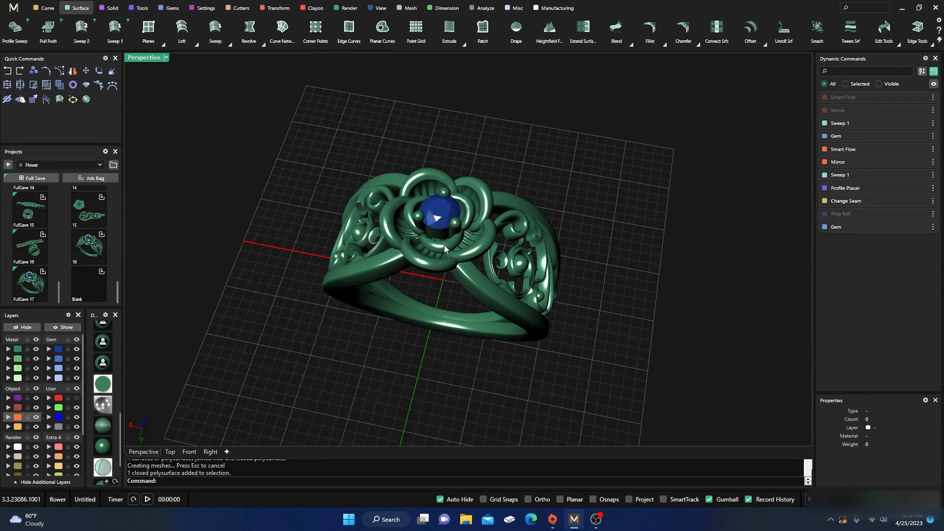
{"action": "right_click_drag", "start_coordinate": [530, 271], "coordinate": [481, 271]}
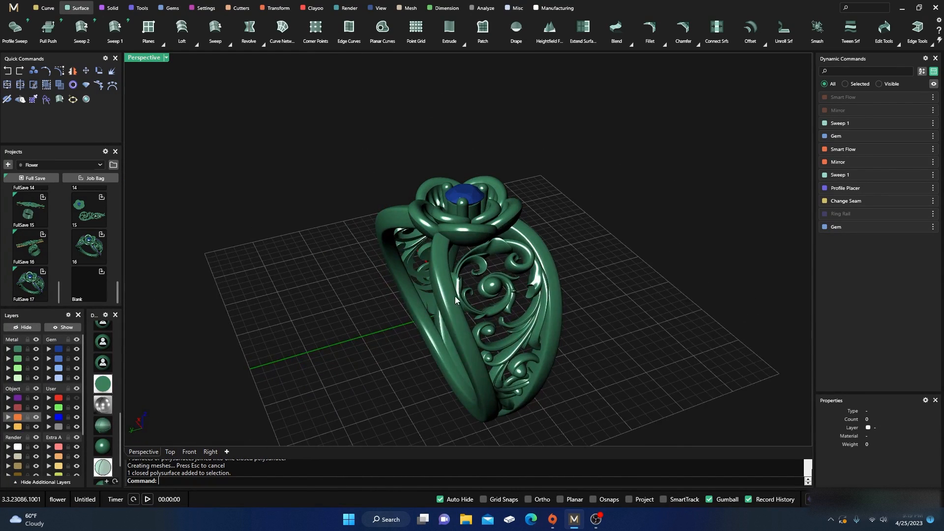
{"action": "mouse_move", "coordinate": [456, 300]}
{"action": "right_mouse_down"}
{"action": "mouse_move", "coordinate": [442, 249]}
{"action": "mouse_move", "coordinate": [463, 314]}
{"action": "right_mouse_up"}
{"action": "scroll", "coordinate": [107, 439], "scroll_direction": "down", "scroll_amount": 1}
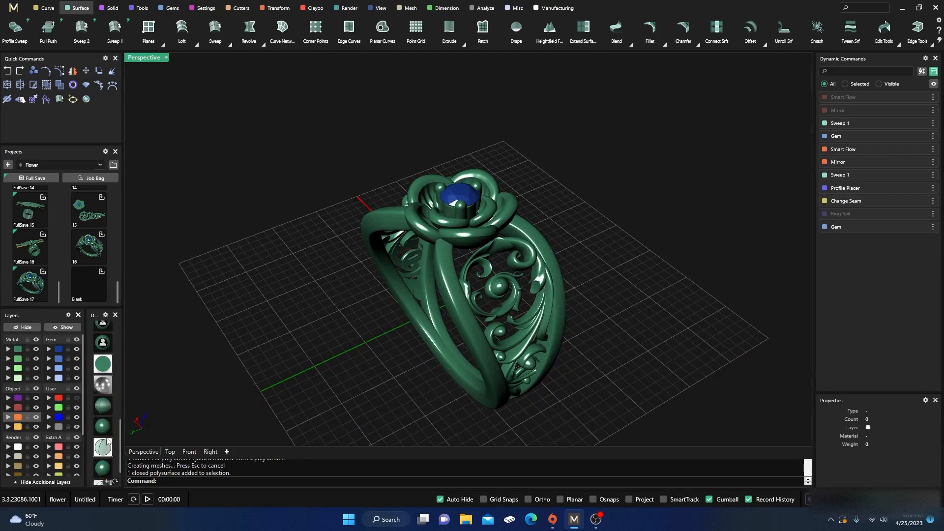
Switch the viewport to the white polished-metal rendered display and examine the ring's scrollwork up close.
{"action": "scroll", "coordinate": [104, 430], "scroll_direction": "up", "scroll_amount": 1}
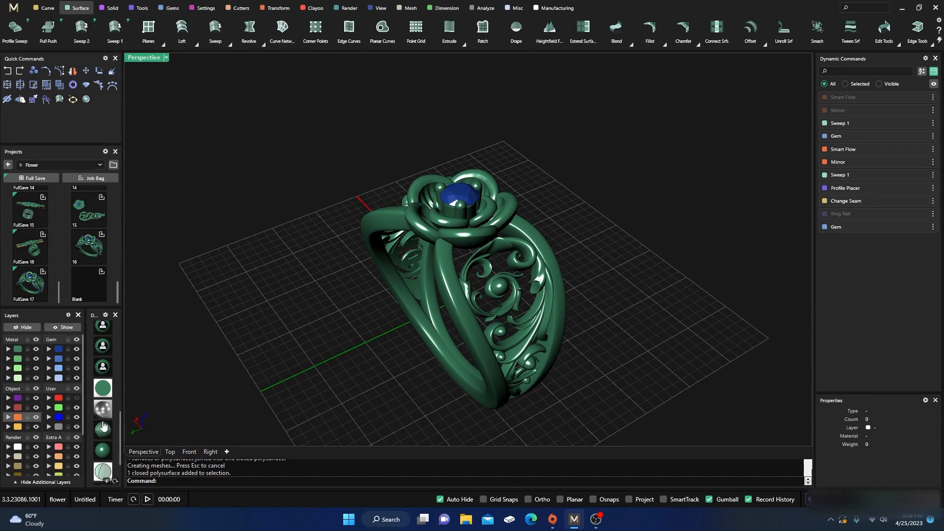
{"action": "scroll", "coordinate": [104, 426], "scroll_direction": "up", "scroll_amount": 2}
{"action": "scroll", "coordinate": [104, 426], "scroll_direction": "up", "scroll_amount": 4}
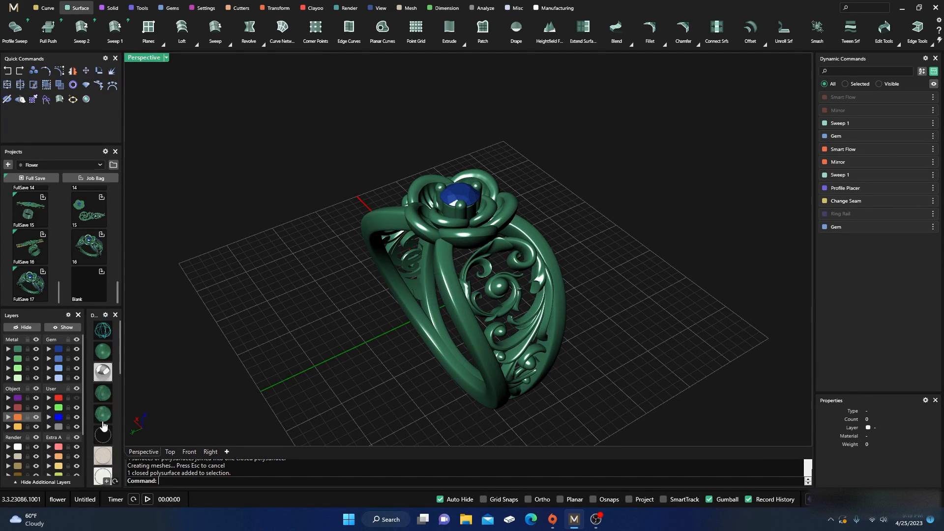
{"action": "left_click", "coordinate": [103, 372]}
{"action": "right_click_drag", "start_coordinate": [323, 333], "coordinate": [376, 372]}
{"action": "scroll", "coordinate": [524, 338], "scroll_direction": "up", "scroll_amount": 6}
{"action": "right_click_drag", "start_coordinate": [525, 337], "coordinate": [465, 261]}
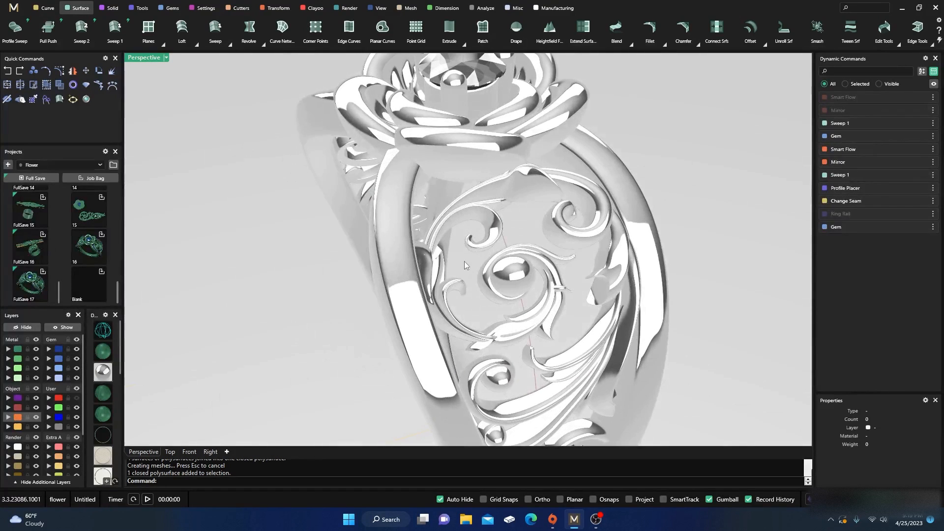
Hide the dark red Object layer.
{"action": "left_click", "coordinate": [35, 408]}
{"action": "scroll", "coordinate": [357, 329], "scroll_direction": "down", "scroll_amount": 6}
{"action": "mouse_move", "coordinate": [439, 367]}
{"action": "right_mouse_down"}
{"action": "mouse_move", "coordinate": [437, 331]}
{"action": "mouse_move", "coordinate": [474, 373]}
{"action": "right_mouse_up"}
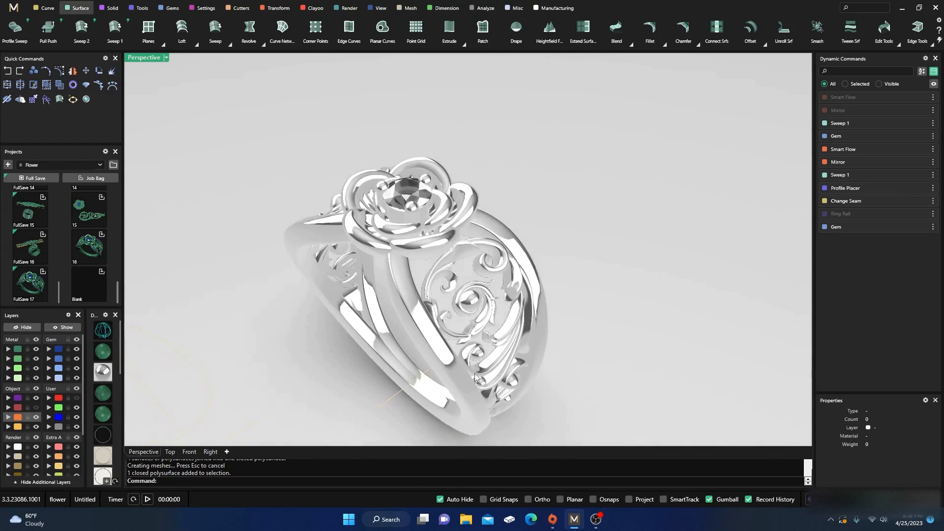
Switch the viewport to the translucent display with surface wires and examine the ring from the side, front and above.
{"action": "left_click", "coordinate": [106, 417]}
{"action": "mouse_move", "coordinate": [280, 315]}
{"action": "right_mouse_down"}
{"action": "mouse_move", "coordinate": [321, 355]}
{"action": "mouse_move", "coordinate": [305, 340]}
{"action": "mouse_move", "coordinate": [349, 302]}
{"action": "right_mouse_up"}
{"action": "left_click", "coordinate": [104, 354]}
{"action": "scroll", "coordinate": [456, 300], "scroll_direction": "up", "scroll_amount": 6}
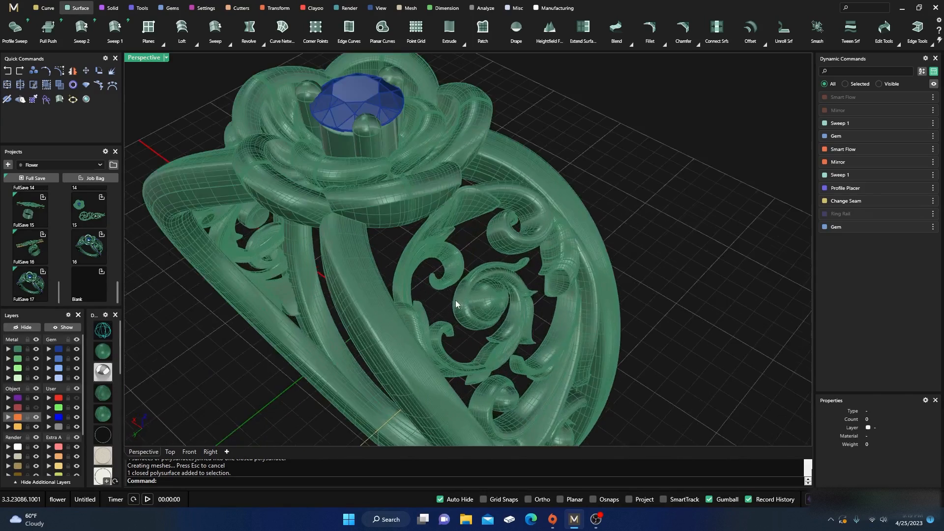
{"action": "right_click_drag", "start_coordinate": [394, 330], "coordinate": [358, 302]}
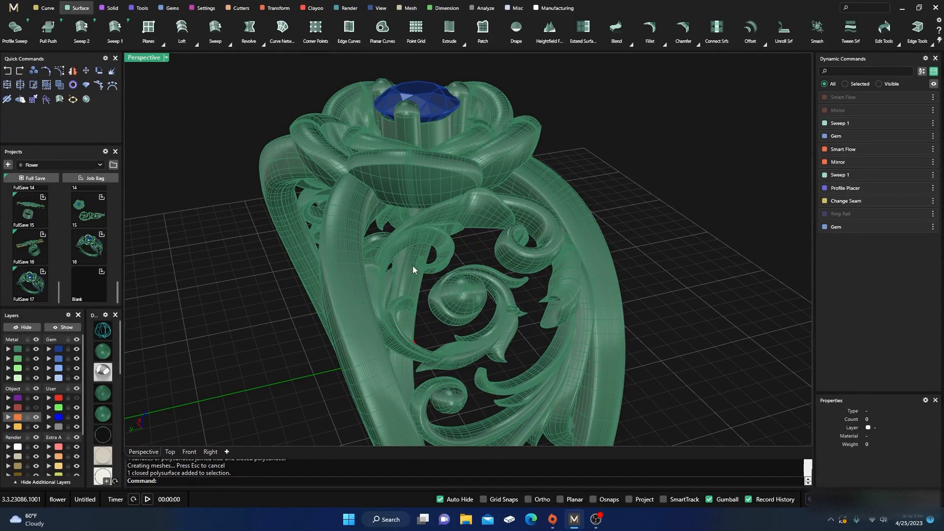
{"action": "scroll", "coordinate": [418, 276], "scroll_direction": "down", "scroll_amount": 4}
{"action": "right_click_drag", "start_coordinate": [428, 280], "coordinate": [420, 317]}
{"action": "scroll", "coordinate": [437, 335], "scroll_direction": "up", "scroll_amount": 5}
{"action": "scroll", "coordinate": [433, 309], "scroll_direction": "down", "scroll_amount": 6}
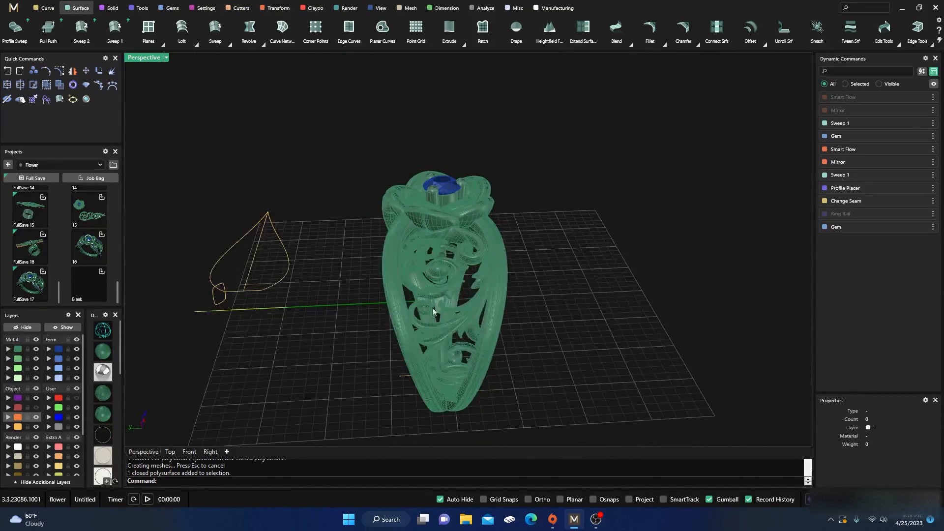
{"action": "right_click_drag", "start_coordinate": [457, 346], "coordinate": [487, 333]}
{"action": "scroll", "coordinate": [456, 267], "scroll_direction": "down", "scroll_amount": 6}
{"action": "scroll", "coordinate": [442, 293], "scroll_direction": "up", "scroll_amount": 6}
{"action": "scroll", "coordinate": [397, 266], "scroll_direction": "down", "scroll_amount": 7}
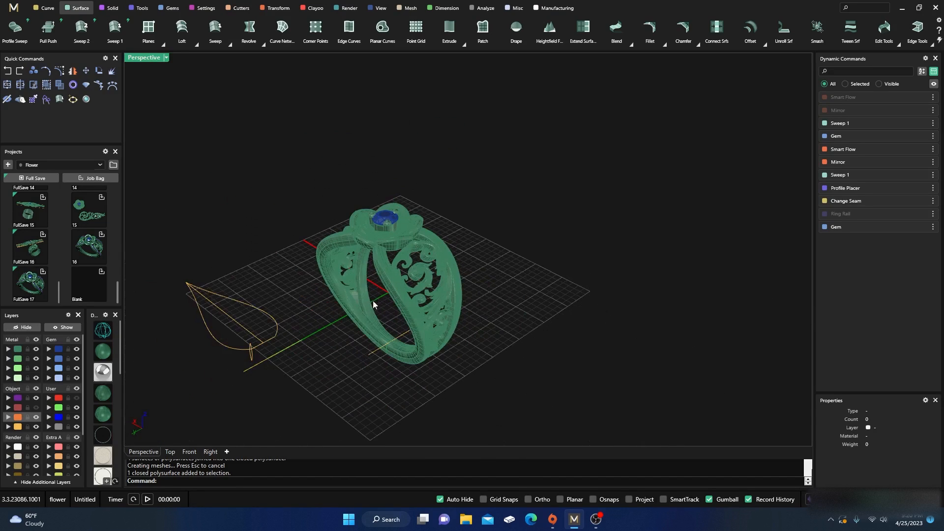
{"action": "right_click_drag", "start_coordinate": [347, 315], "coordinate": [394, 419]}
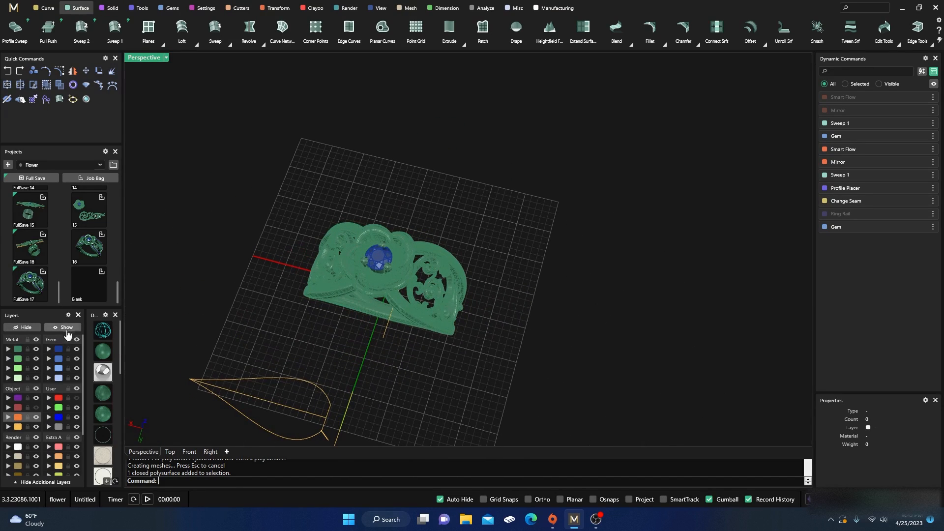
Show all hidden objects and bring the separate flat scrollwork ornament into view.
{"action": "left_click", "coordinate": [64, 327]}
{"action": "scroll", "coordinate": [400, 201], "scroll_direction": "down", "scroll_amount": 3}
{"action": "right_click_drag", "start_coordinate": [407, 321], "coordinate": [364, 311]}
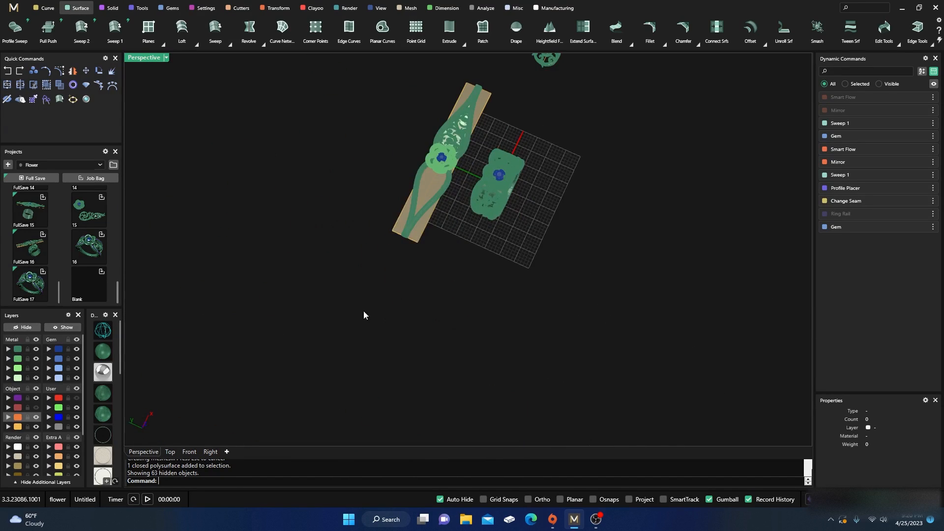
{"action": "scroll", "coordinate": [364, 312], "scroll_direction": "down", "scroll_amount": 8}
{"action": "right_click_drag", "start_coordinate": [476, 365], "coordinate": [460, 261]}
{"action": "scroll", "coordinate": [490, 214], "scroll_direction": "up", "scroll_amount": 9}
{"action": "scroll", "coordinate": [484, 181], "scroll_direction": "up", "scroll_amount": 5}
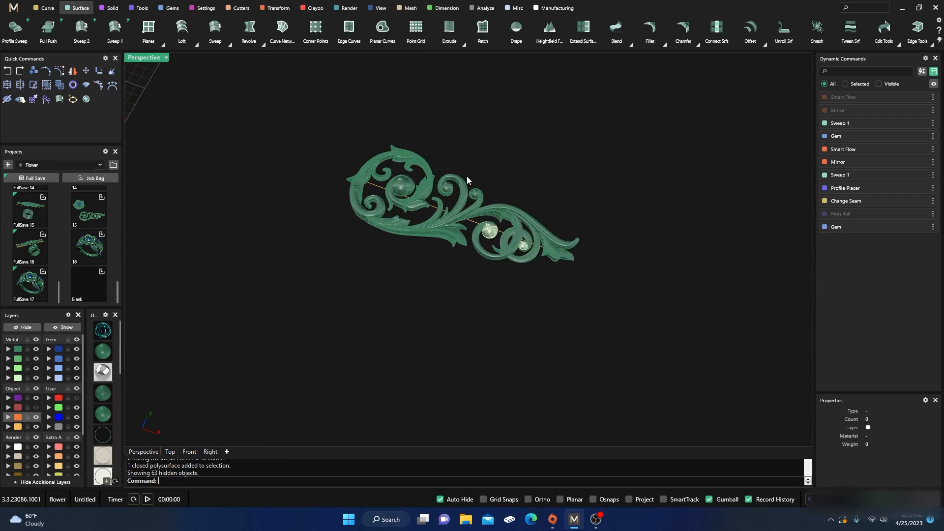
Ungroup the flat scrollwork ornament and move its inner curled leaf and end leaf out beyond its upper edge.
{"action": "left_click", "coordinate": [464, 202]}
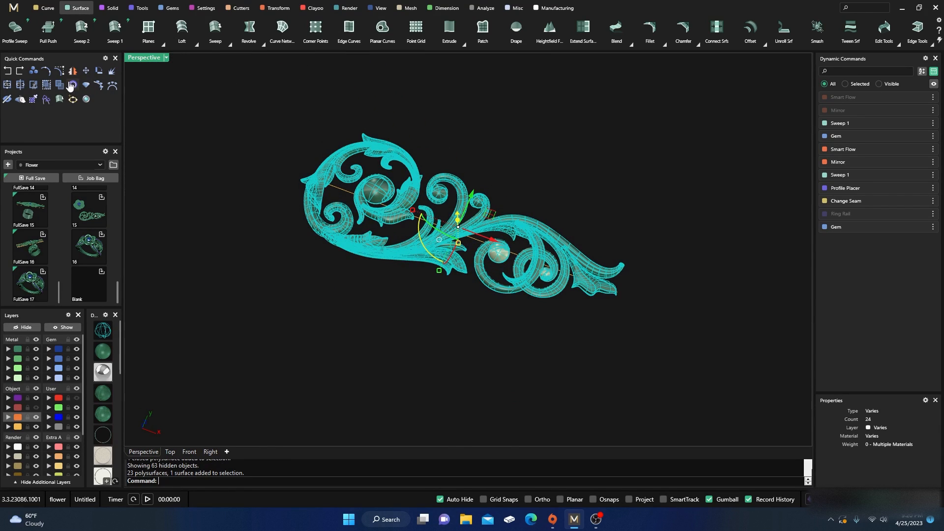
{"action": "left_click", "coordinate": [280, 99]}
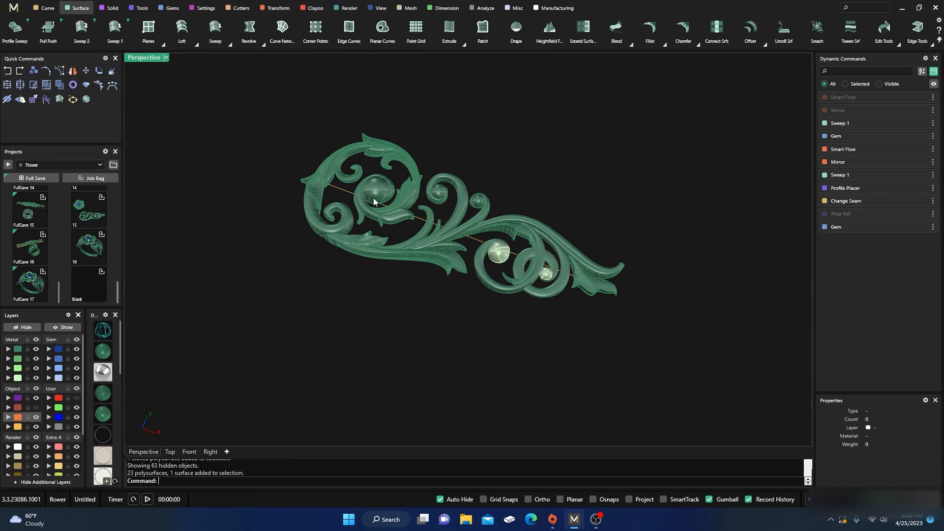
{"action": "left_click", "coordinate": [394, 209]}
{"action": "left_click_drag", "start_coordinate": [429, 181], "coordinate": [531, 153]}
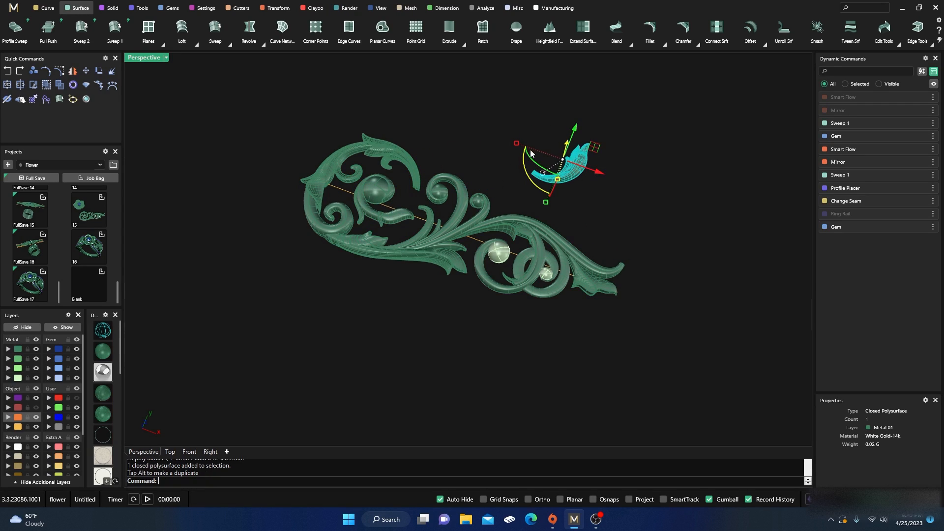
{"action": "left_click", "coordinate": [554, 206]}
{"action": "left_click", "coordinate": [578, 276]}
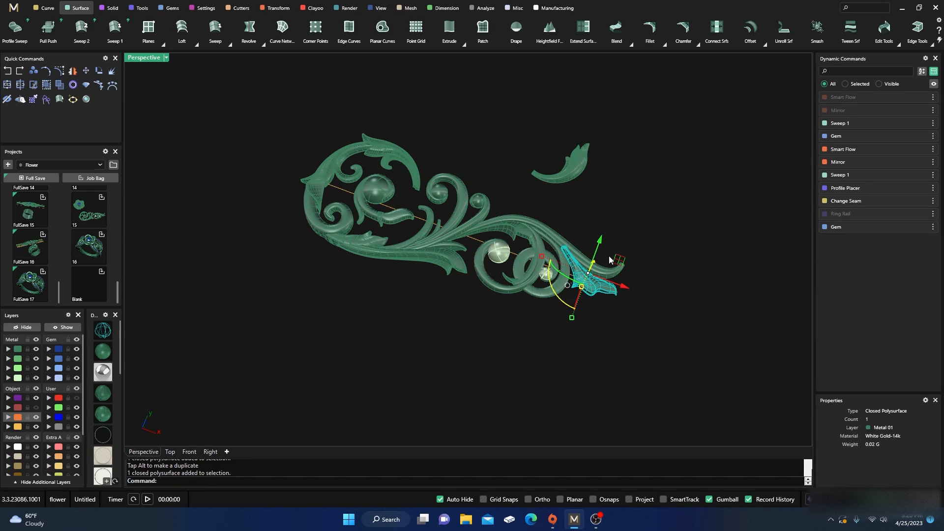
{"action": "left_click_drag", "start_coordinate": [618, 258], "coordinate": [640, 183]}
{"action": "left_click", "coordinate": [638, 141]}
Switch the viewport to the glossy opaque shaded display for the separated scrollwork pieces.
{"action": "right_click_drag", "start_coordinate": [574, 232], "coordinate": [524, 135]}
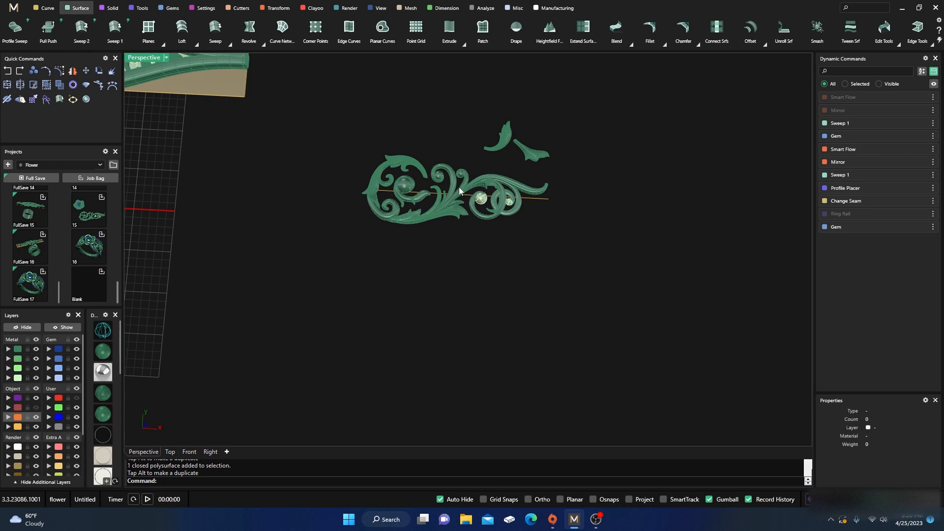
{"action": "scroll", "coordinate": [456, 158], "scroll_direction": "up", "scroll_amount": 5}
{"action": "scroll", "coordinate": [456, 161], "scroll_direction": "up", "scroll_amount": 1}
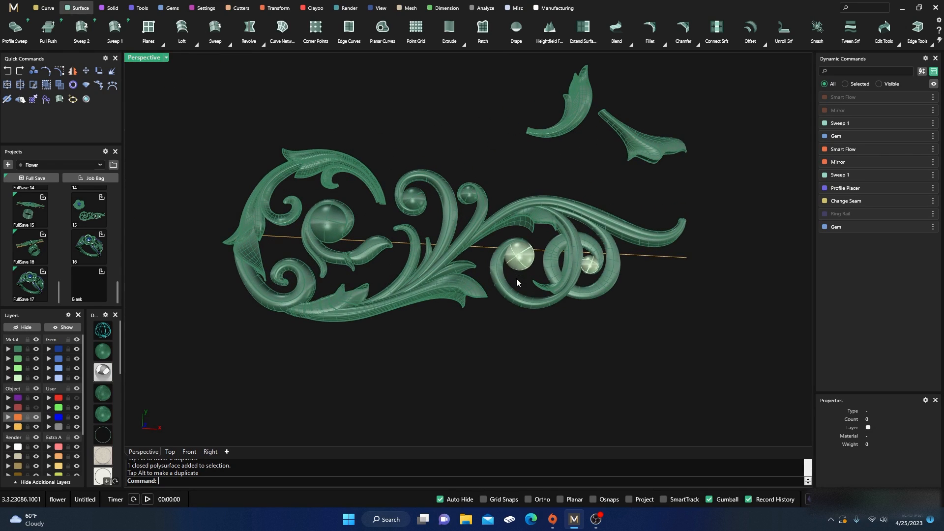
{"action": "scroll", "coordinate": [516, 279], "scroll_direction": "down", "scroll_amount": 1}
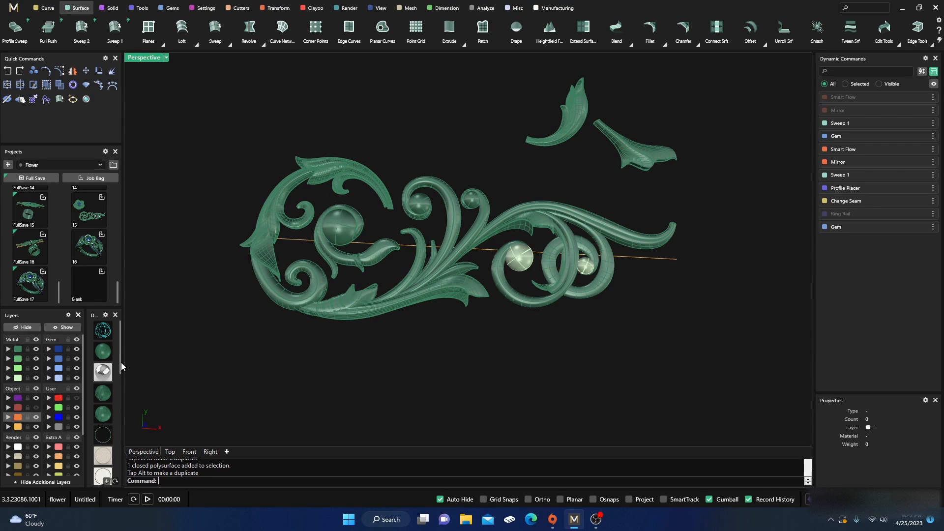
{"action": "scroll", "coordinate": [104, 418], "scroll_direction": "down", "scroll_amount": 4}
{"action": "scroll", "coordinate": [104, 417], "scroll_direction": "down", "scroll_amount": 2}
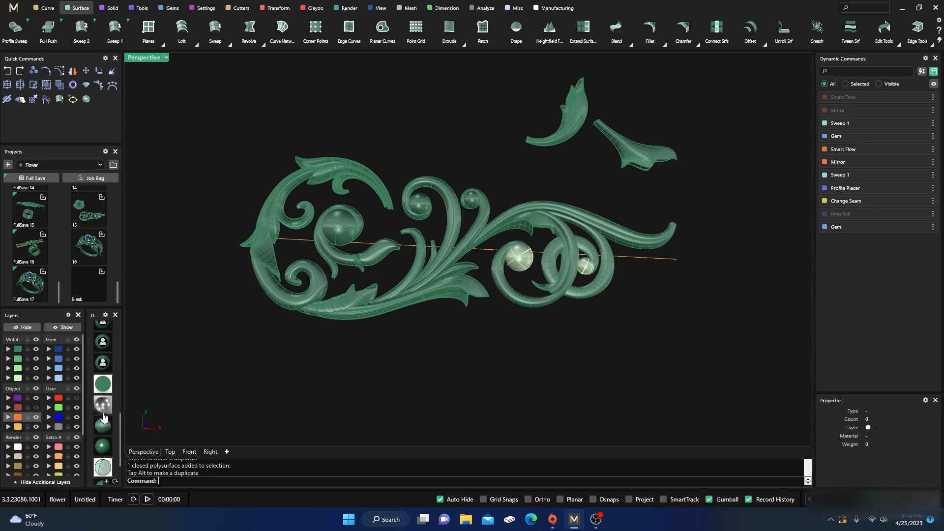
{"action": "left_click", "coordinate": [102, 446]}
{"action": "scroll", "coordinate": [461, 310], "scroll_direction": "down", "scroll_amount": 2}
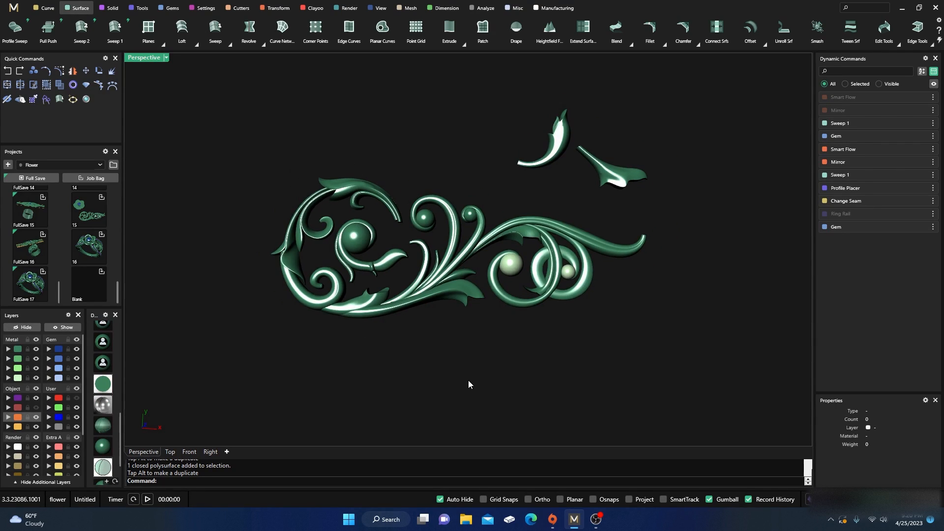
{"action": "mouse_move", "coordinate": [468, 380]}
{"action": "right_mouse_down"}
{"action": "mouse_move", "coordinate": [451, 347]}
{"action": "mouse_move", "coordinate": [475, 385]}
{"action": "right_mouse_up"}
Move the detached end leaf slightly closer to the detached curled leaf above the scrollwork.
{"action": "scroll", "coordinate": [462, 350], "scroll_direction": "down", "scroll_amount": 6}
{"action": "scroll", "coordinate": [463, 373], "scroll_direction": "up", "scroll_amount": 5}
{"action": "scroll", "coordinate": [464, 372], "scroll_direction": "down", "scroll_amount": 5}
{"action": "scroll", "coordinate": [501, 336], "scroll_direction": "up", "scroll_amount": 4}
{"action": "scroll", "coordinate": [568, 337], "scroll_direction": "down", "scroll_amount": 5}
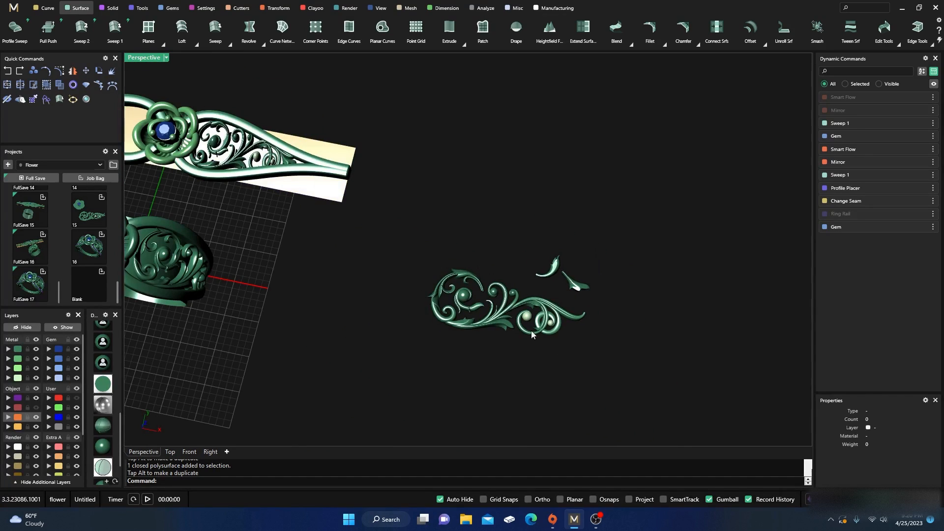
{"action": "scroll", "coordinate": [541, 327], "scroll_direction": "down", "scroll_amount": 2}
{"action": "left_click", "coordinate": [565, 295]}
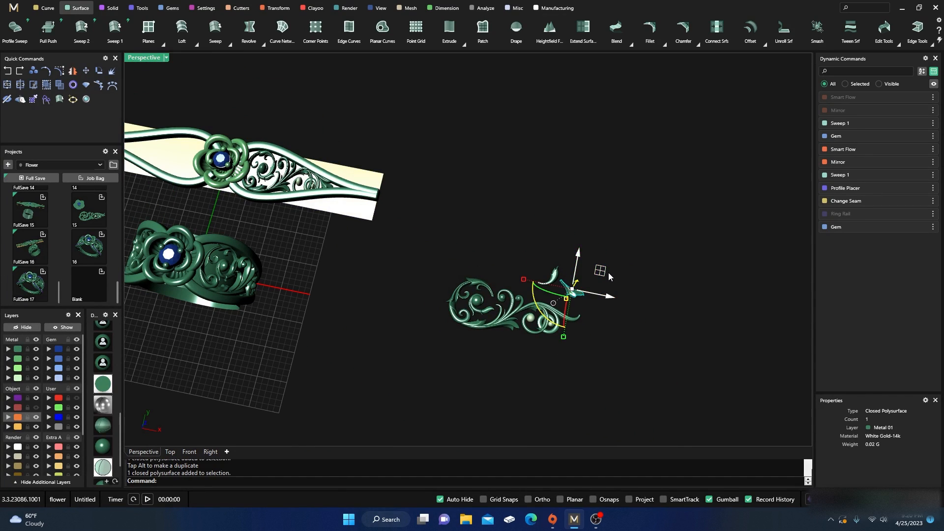
{"action": "left_click_drag", "start_coordinate": [604, 271], "coordinate": [597, 269]}
{"action": "left_click", "coordinate": [593, 259]}
{"action": "scroll", "coordinate": [562, 296], "scroll_direction": "up", "scroll_amount": 8}
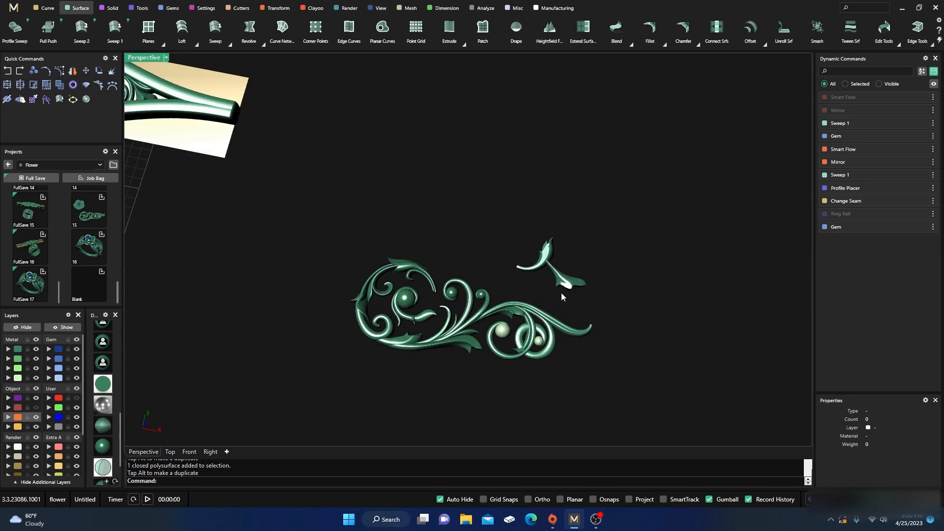
Hide the open inner band surface inside the wrapped ring.
{"action": "scroll", "coordinate": [523, 293], "scroll_direction": "down", "scroll_amount": 8}
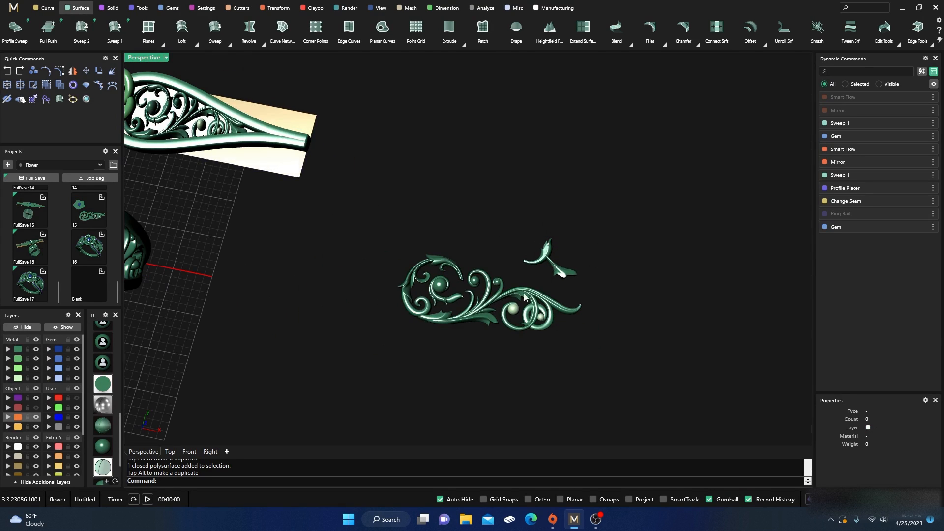
{"action": "scroll", "coordinate": [523, 332], "scroll_direction": "down", "scroll_amount": 2}
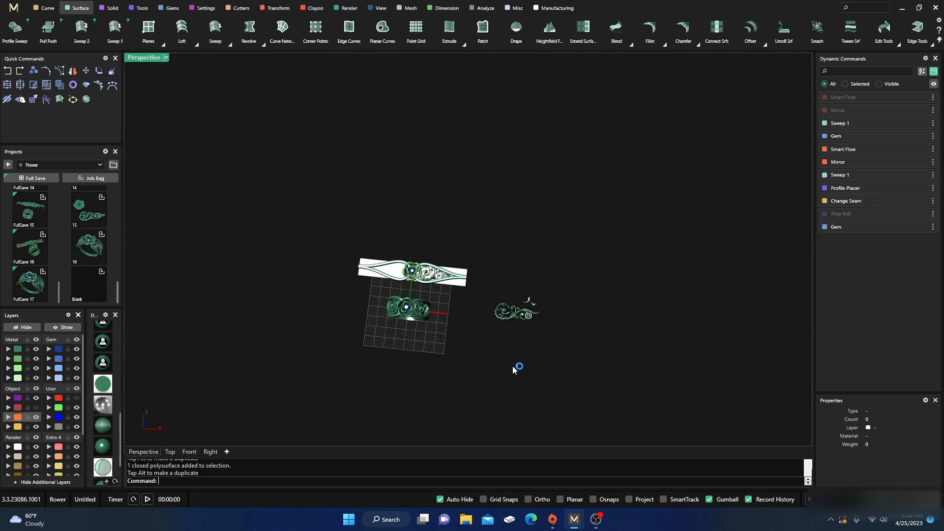
{"action": "right_click_drag", "start_coordinate": [513, 366], "coordinate": [400, 327]}
{"action": "scroll", "coordinate": [398, 310], "scroll_direction": "up", "scroll_amount": 10}
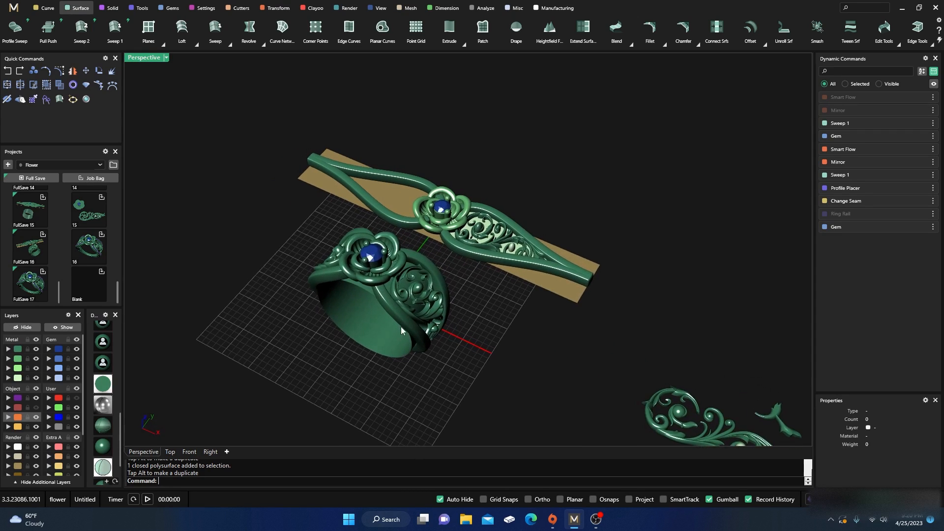
{"action": "left_click", "coordinate": [351, 328]}
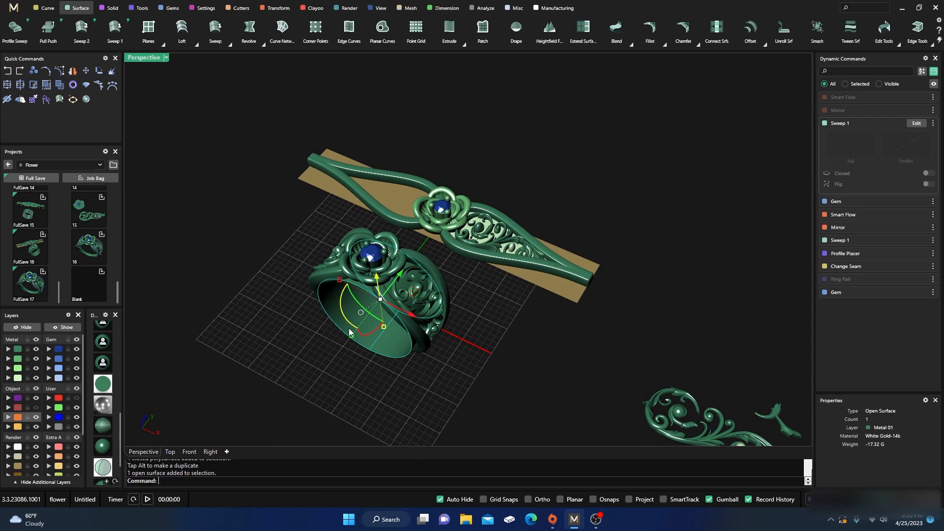
{"action": "left_click", "coordinate": [21, 328]}
Examine the wrapped ring's flower and scrollwork alongside the flat layout and the separated ornament pieces.
{"action": "right_click_drag", "start_coordinate": [290, 332], "coordinate": [344, 363]}
{"action": "scroll", "coordinate": [404, 260], "scroll_direction": "up", "scroll_amount": 6}
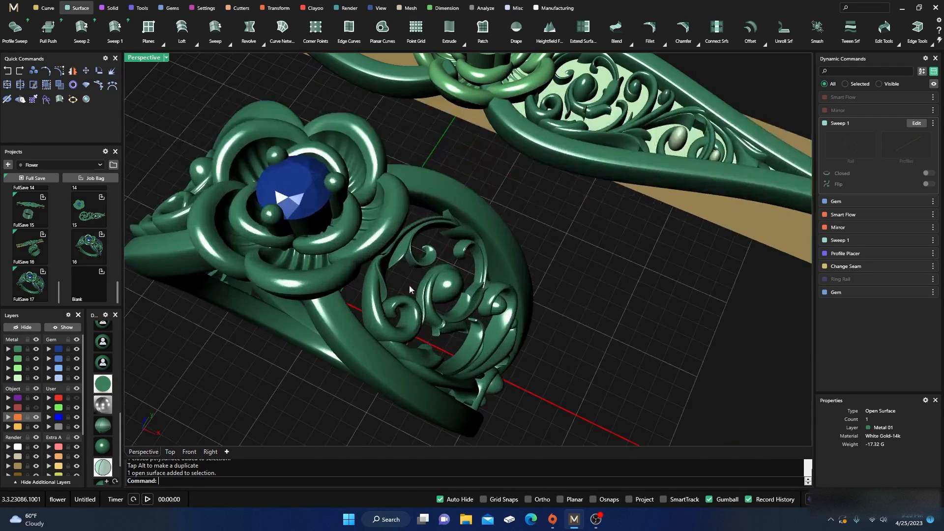
{"action": "scroll", "coordinate": [410, 289], "scroll_direction": "down", "scroll_amount": 8}
{"action": "right_click_drag", "start_coordinate": [410, 289], "coordinate": [615, 315]}
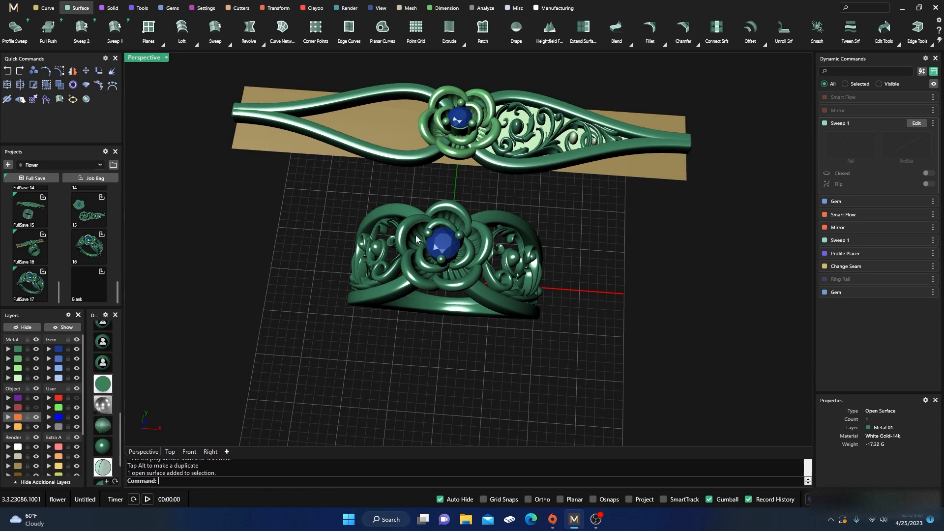
{"action": "right_click_drag", "start_coordinate": [482, 350], "coordinate": [508, 300]}
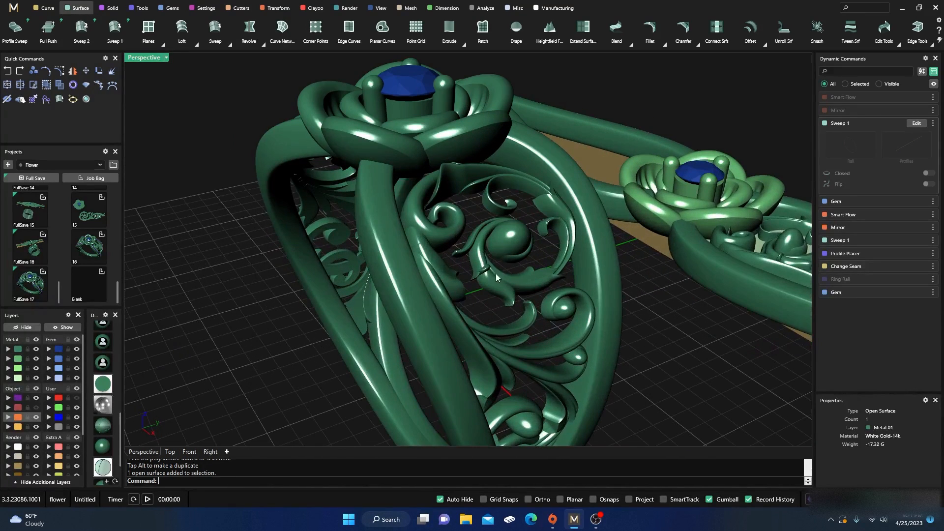
{"action": "scroll", "coordinate": [471, 272], "scroll_direction": "down", "scroll_amount": 6}
{"action": "right_click_drag", "start_coordinate": [469, 272], "coordinate": [506, 334]}
{"action": "scroll", "coordinate": [506, 338], "scroll_direction": "up", "scroll_amount": 3}
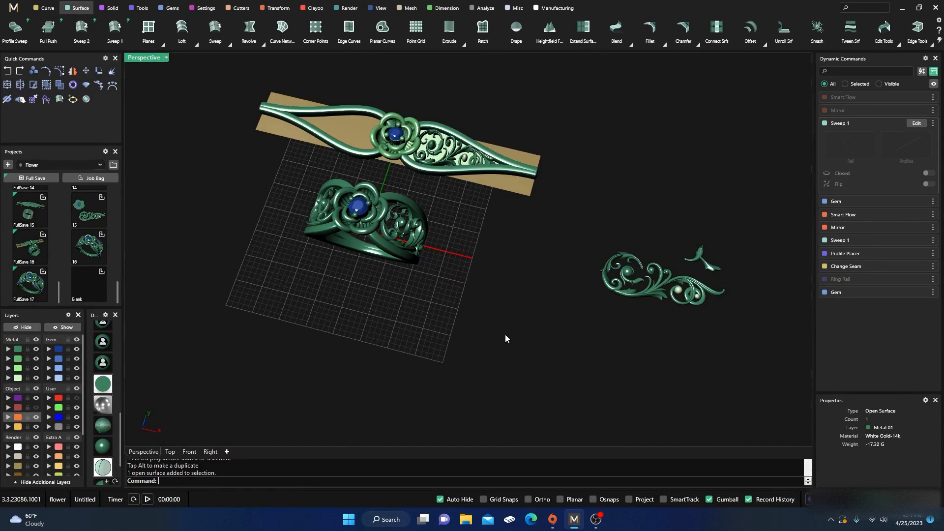